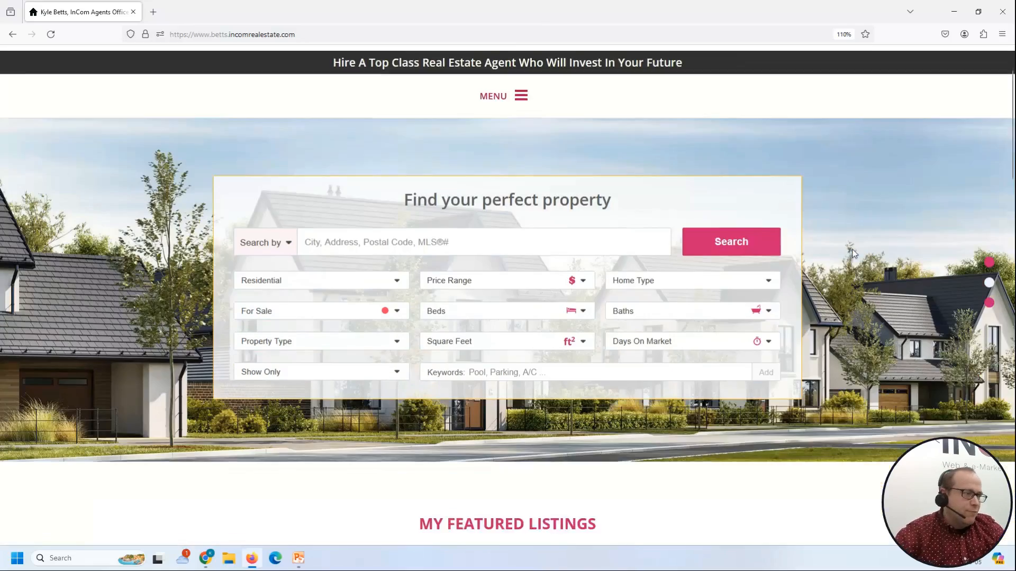
Look over the agent website's homepage from the header and property search down to the footer
{"action": "scroll", "coordinate": [852, 255], "scroll_direction": "down", "scroll_amount": 15}
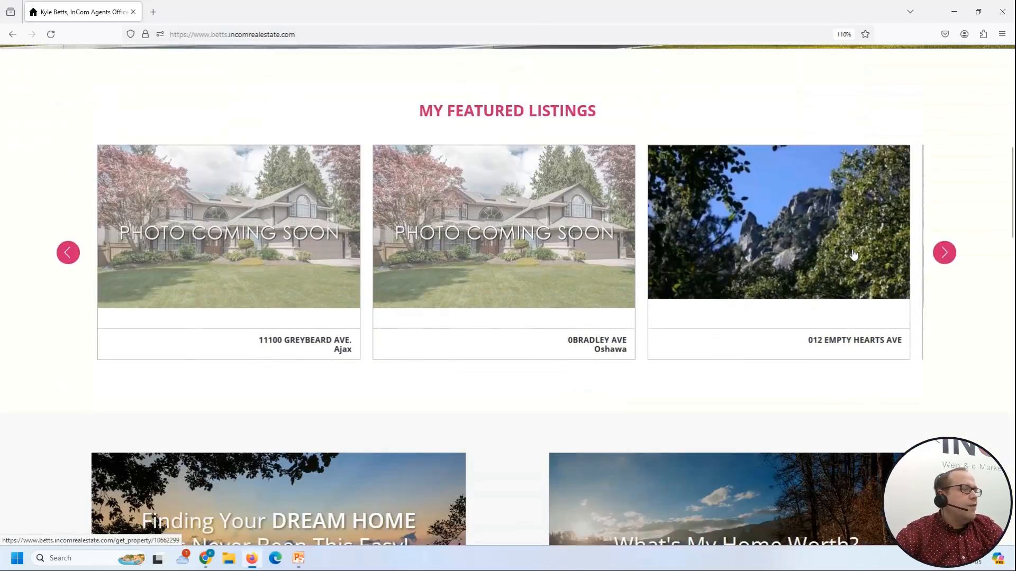
{"action": "scroll", "coordinate": [854, 254], "scroll_direction": "down", "scroll_amount": 5}
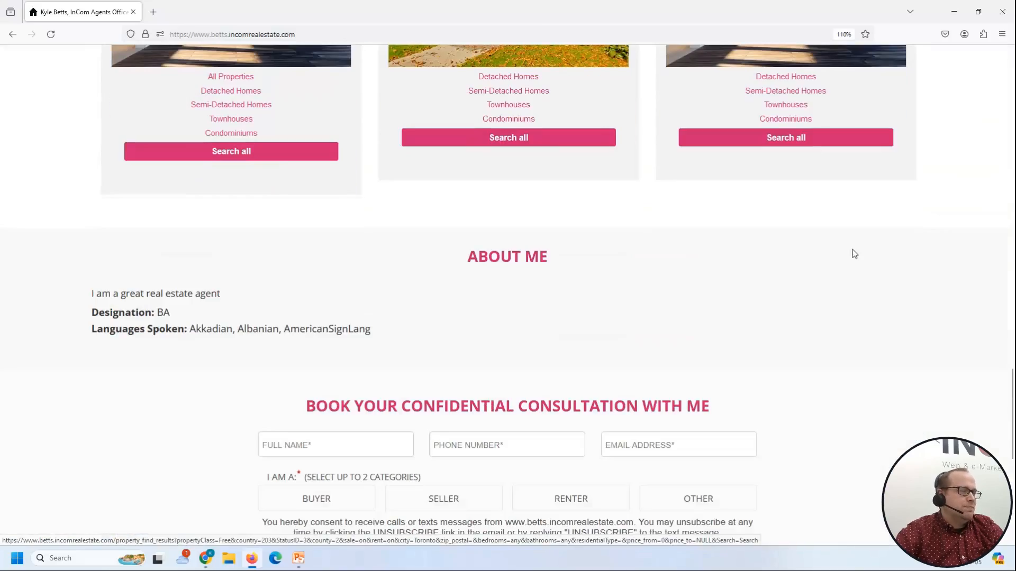
{"action": "scroll", "coordinate": [852, 255], "scroll_direction": "up", "scroll_amount": 20}
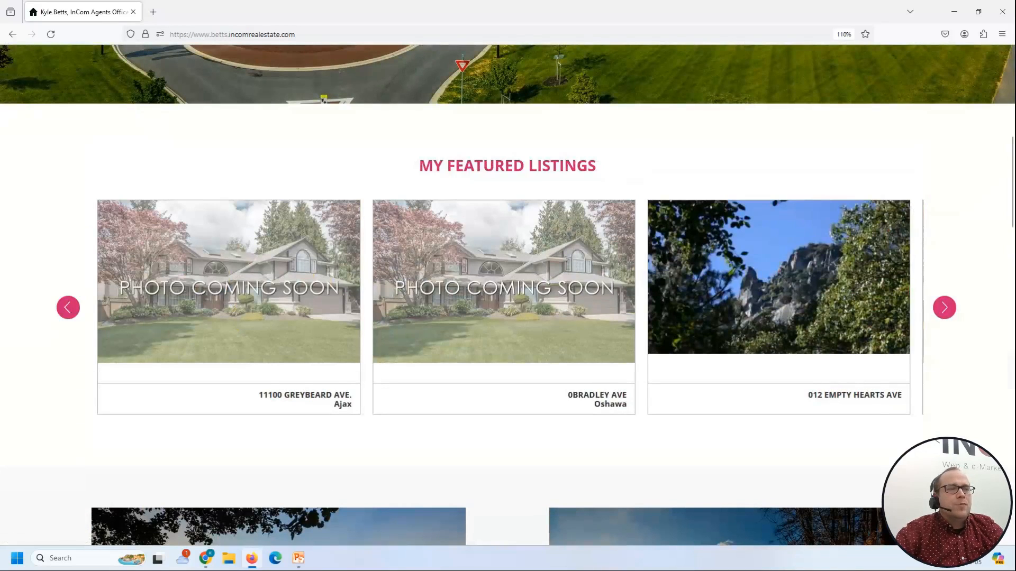
{"action": "scroll", "coordinate": [1010, 95], "scroll_direction": "up", "scroll_amount": 5}
{"action": "left_click_drag", "start_coordinate": [1011, 97], "coordinate": [1013, 67]}
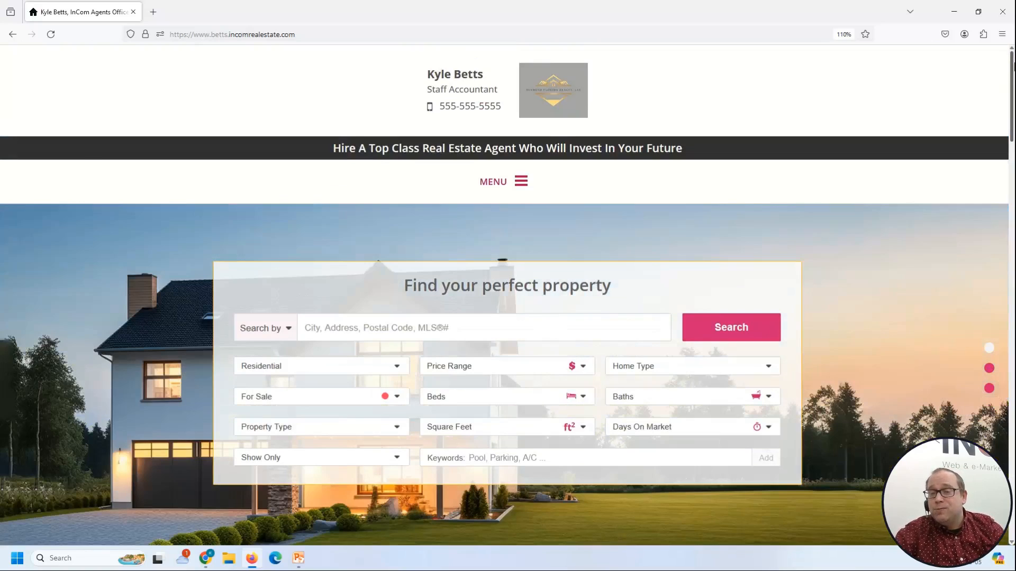
{"action": "left_click_drag", "start_coordinate": [1014, 66], "coordinate": [1015, 466]}
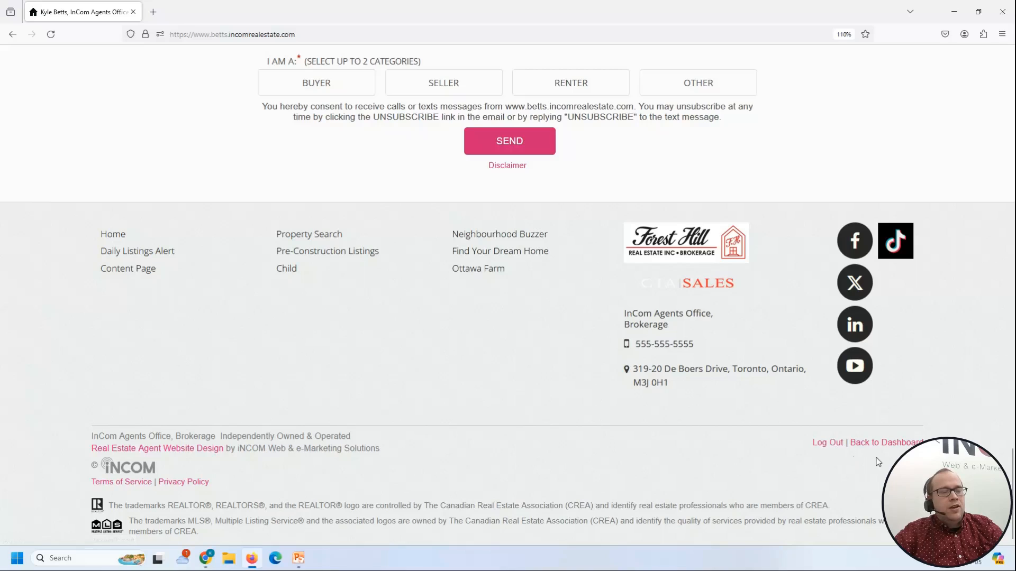
Go back to the dashboard from the website's footer and open the Profile Manager
{"action": "left_click", "coordinate": [903, 448]}
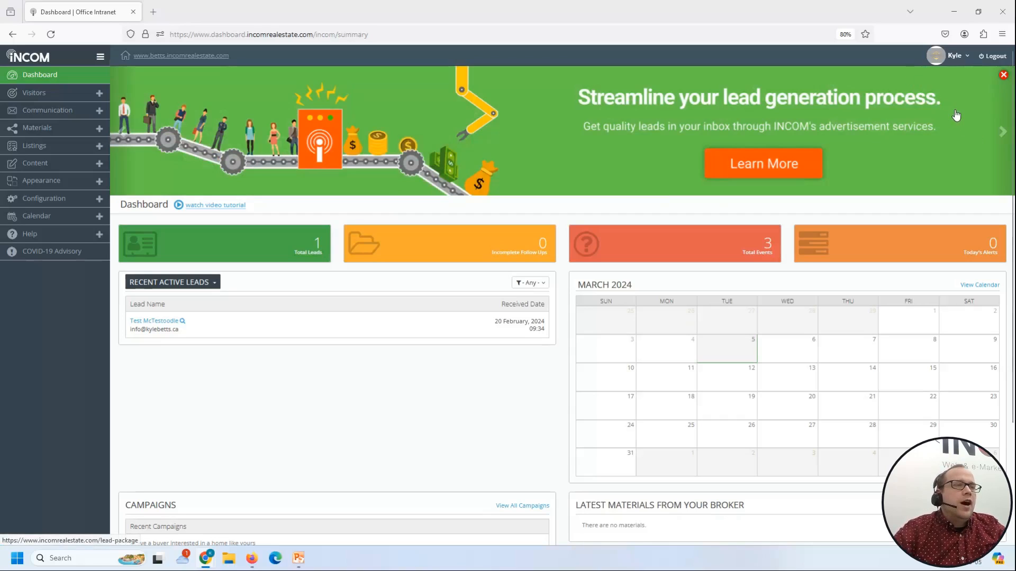
{"action": "left_click", "coordinate": [955, 56]}
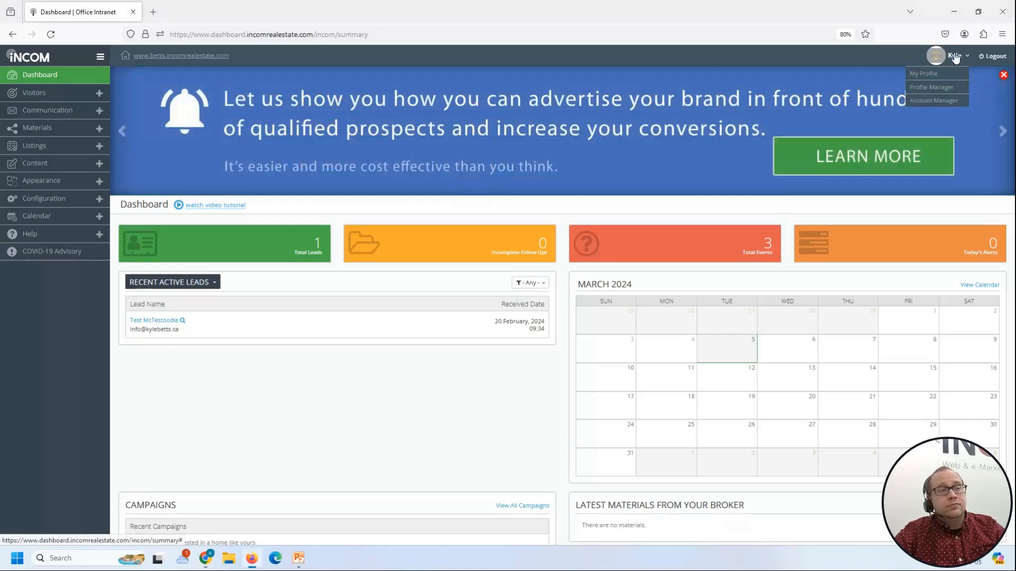
{"action": "left_click", "coordinate": [941, 88]}
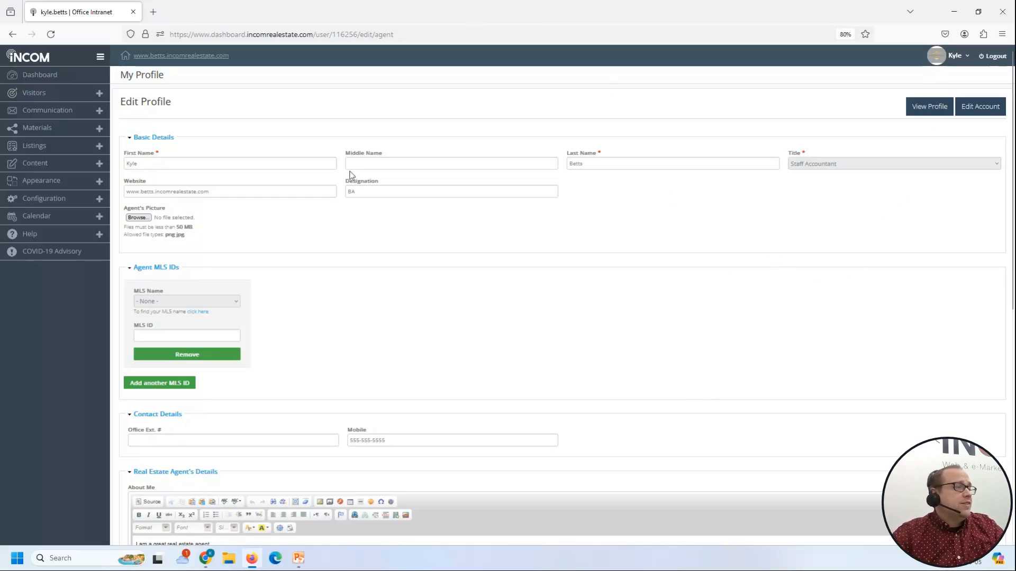
Change the agent's last name in the profile's basic details and save the profile
{"action": "left_click", "coordinate": [647, 162]}
{"action": "type", "text": "ington"}
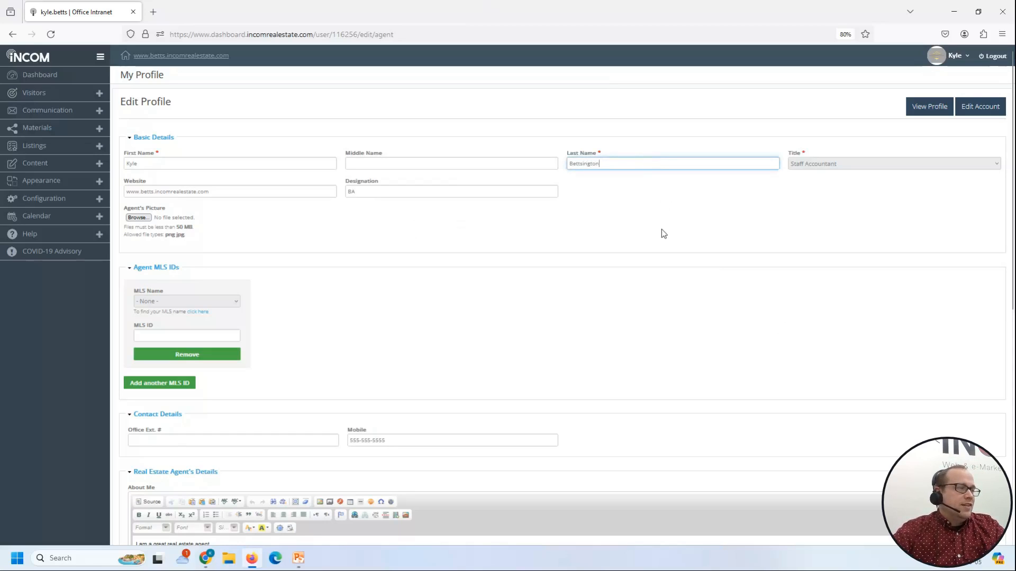
{"action": "scroll", "coordinate": [661, 230], "scroll_direction": "down", "scroll_amount": 10}
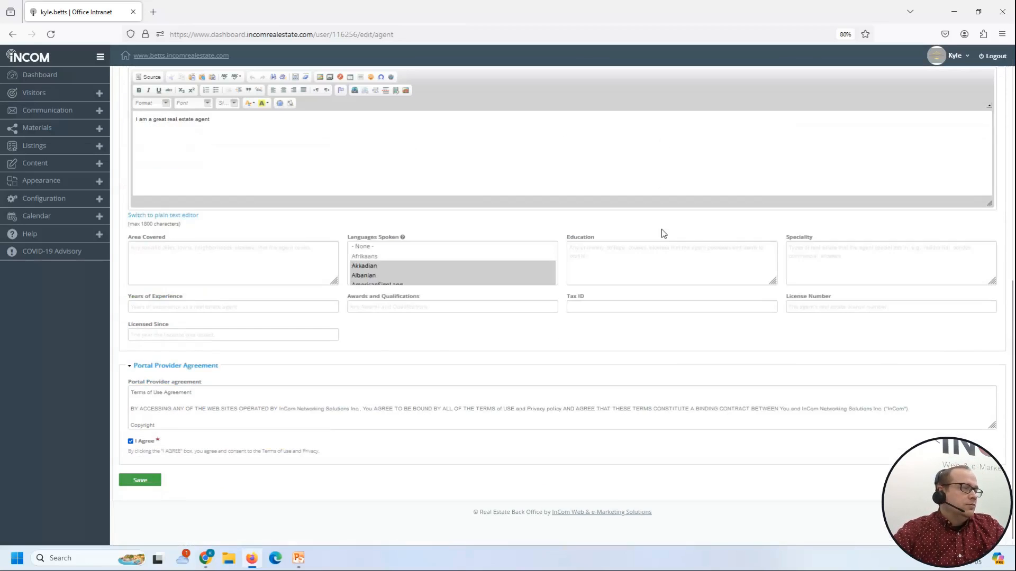
{"action": "left_click", "coordinate": [149, 483]}
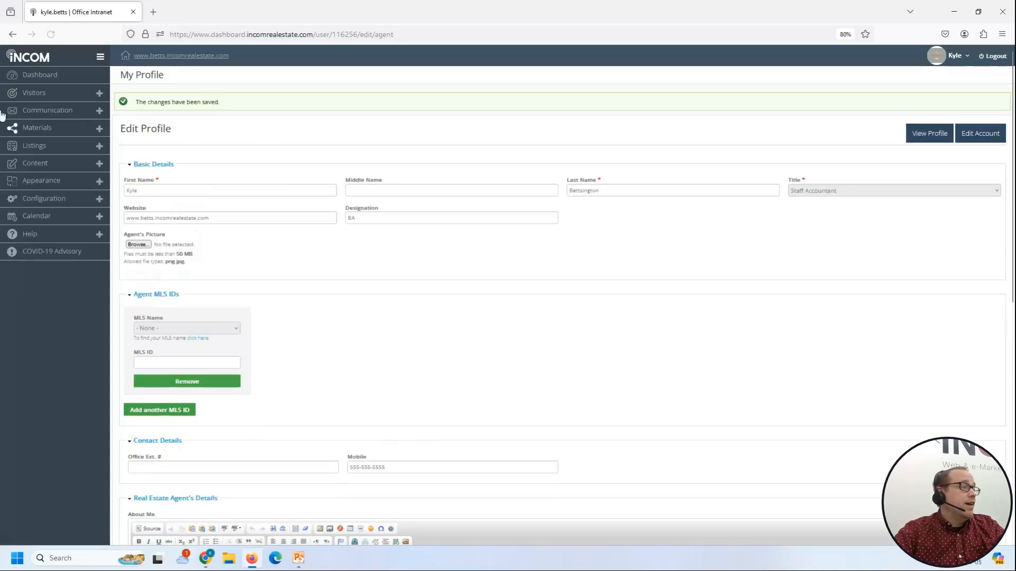
Check the agent's name in the live website's header and return to the dashboard
{"action": "left_click", "coordinate": [192, 56]}
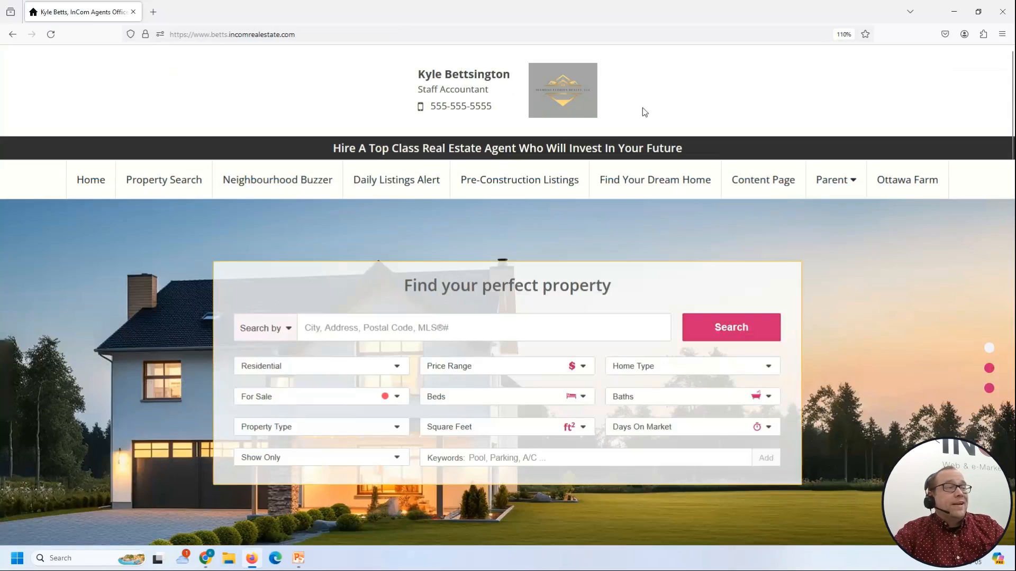
{"action": "key", "text": "End"}
{"action": "left_click", "coordinate": [884, 444]}
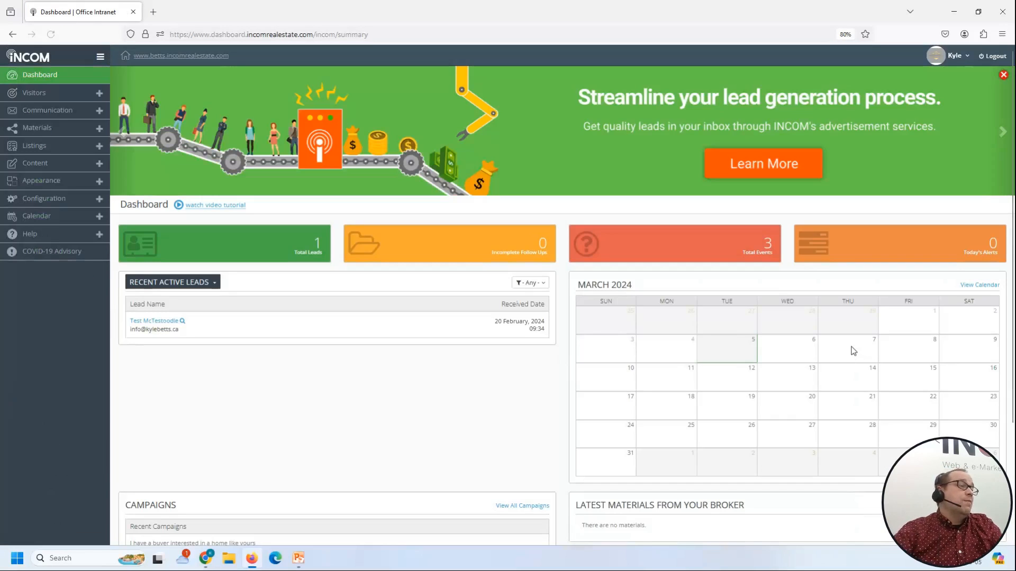
Reopen the Profile Manager and review the profile's sections, from basic details down to the Portal Provider Agreement
{"action": "left_click", "coordinate": [945, 58]}
{"action": "left_click", "coordinate": [934, 89]}
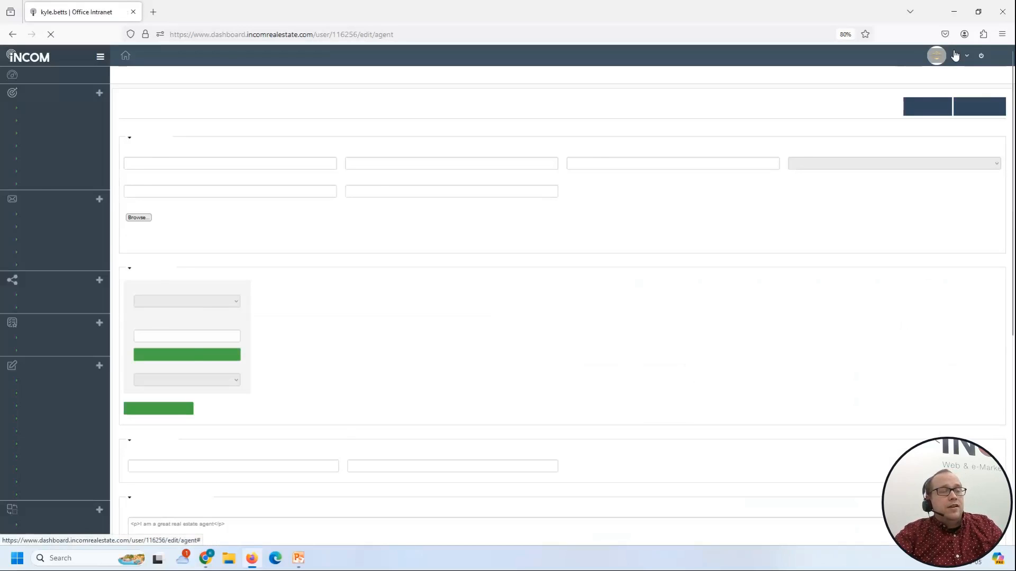
{"action": "left_click", "coordinate": [955, 59]}
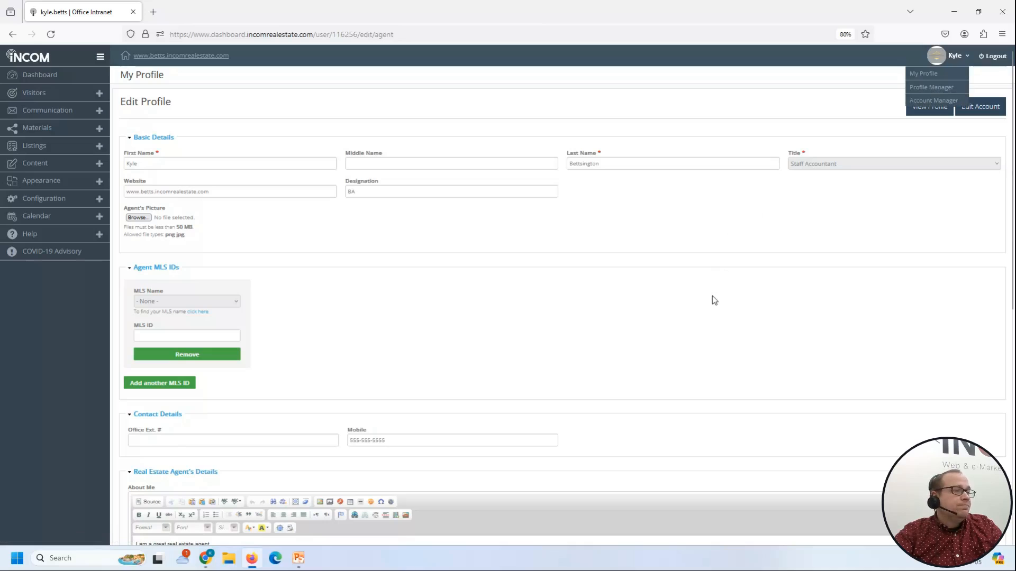
{"action": "scroll", "coordinate": [392, 366], "scroll_direction": "down", "scroll_amount": 5}
{"action": "left_click", "coordinate": [423, 253]}
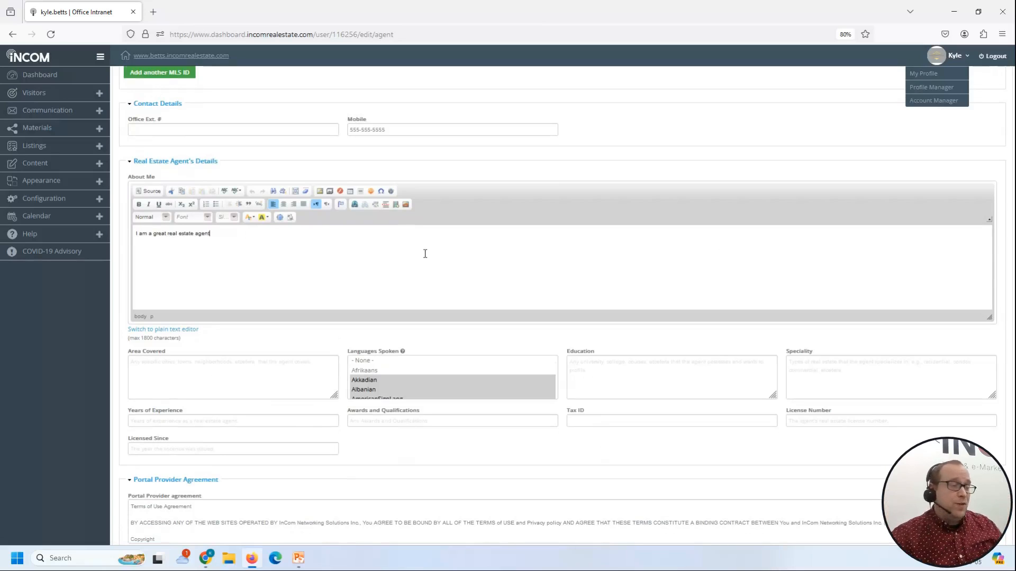
{"action": "scroll", "coordinate": [455, 335], "scroll_direction": "down", "scroll_amount": 3}
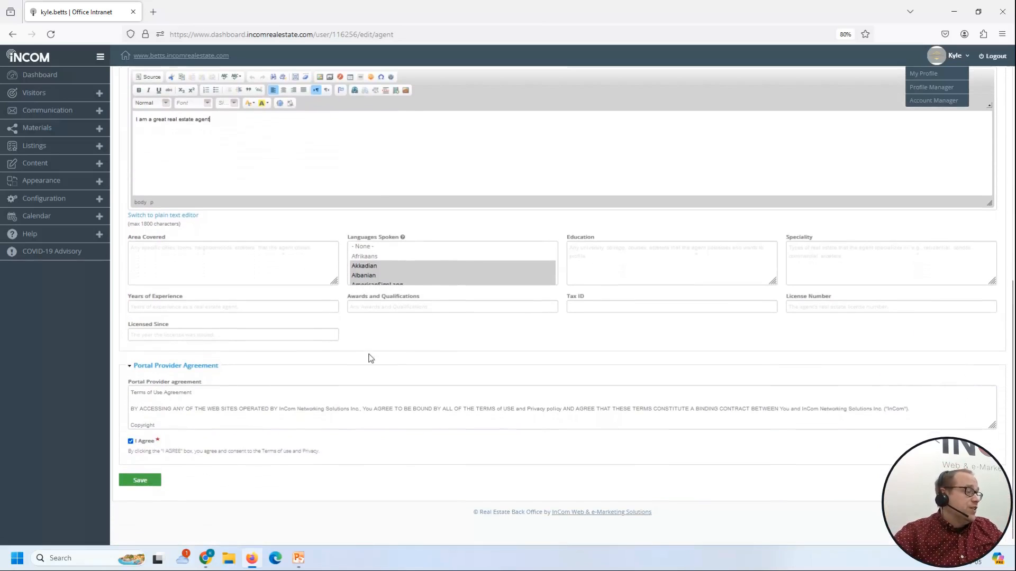
{"action": "scroll", "coordinate": [641, 369], "scroll_direction": "up", "scroll_amount": 10}
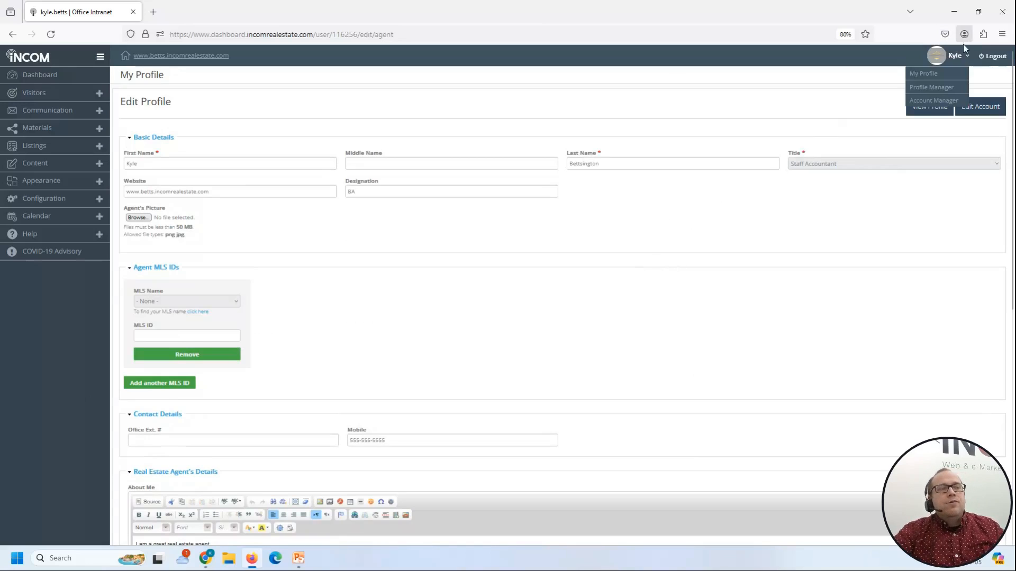
View the username, e-mail and password settings in the Account Manager, and return to the Profile Manager
{"action": "left_click", "coordinate": [941, 102]}
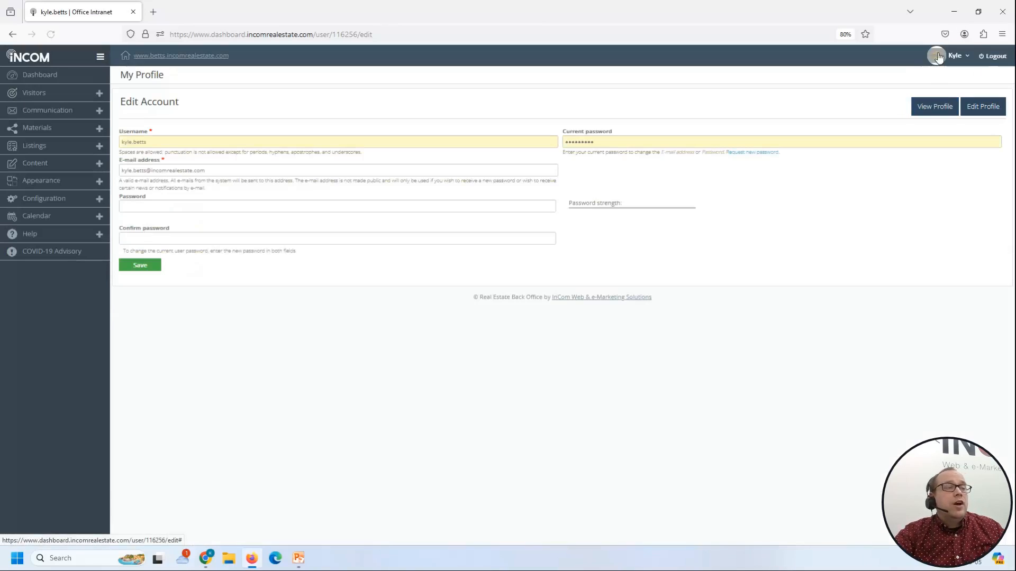
{"action": "mouse_move", "coordinate": [938, 59]}
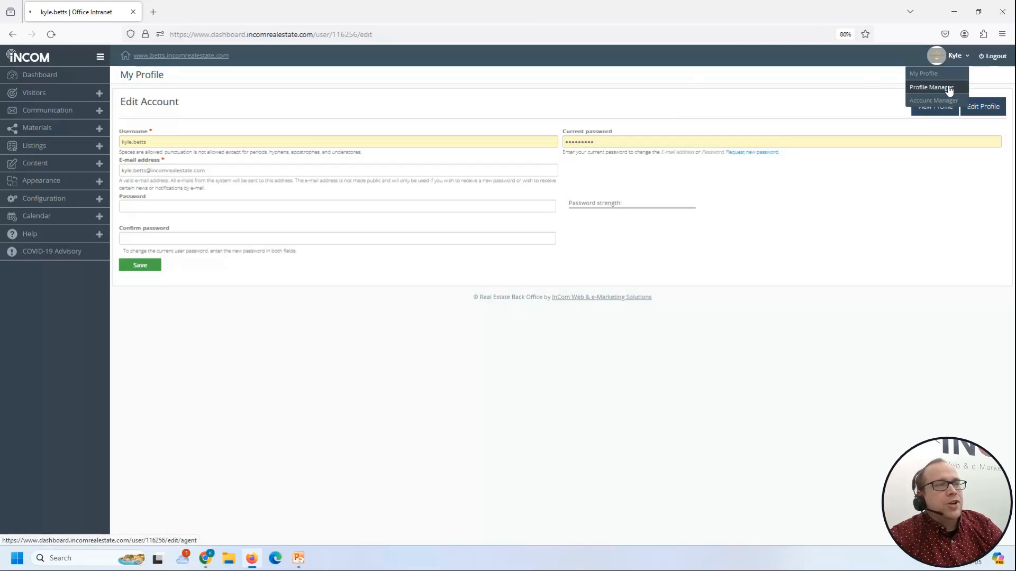
{"action": "left_click", "coordinate": [931, 87]}
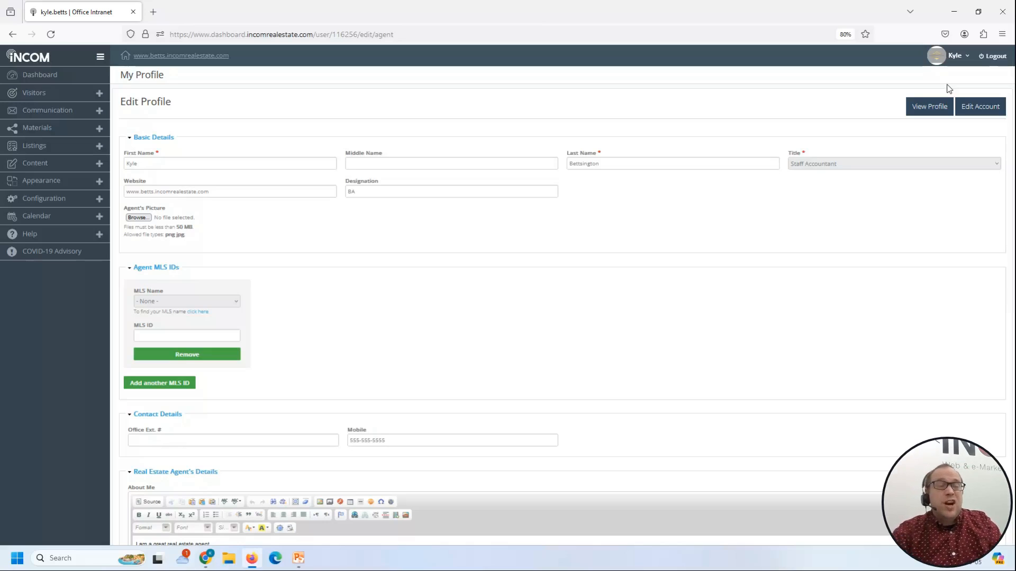
{"action": "left_click", "coordinate": [956, 56]}
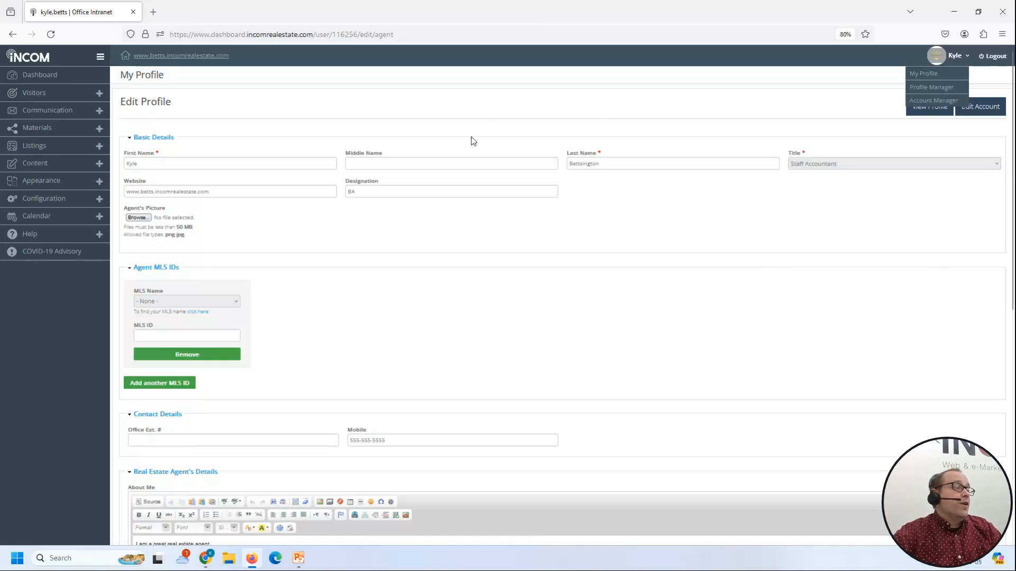
Open the theme manager and apply the Villa theme to the website
{"action": "left_click", "coordinate": [64, 189]}
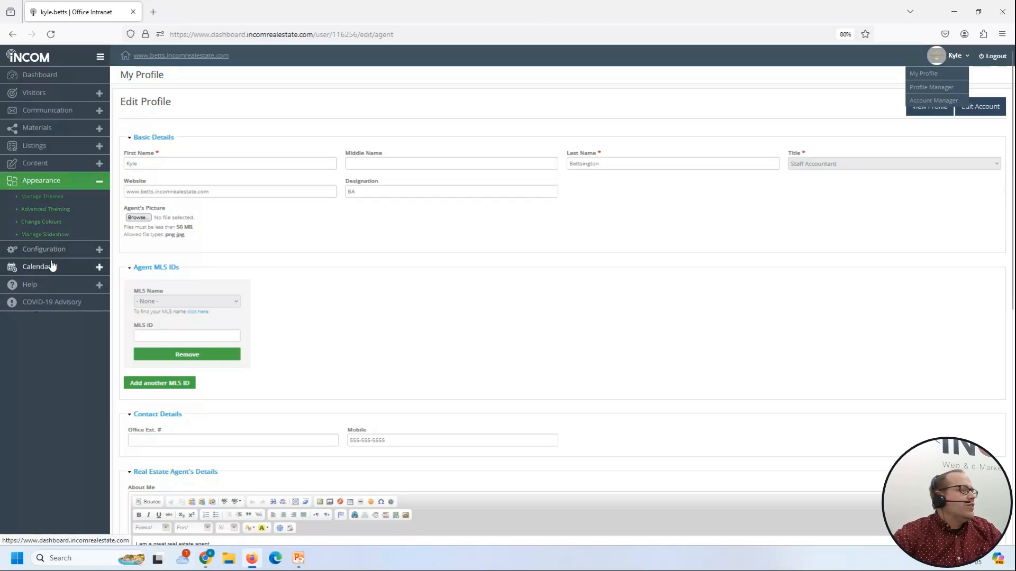
{"action": "left_click", "coordinate": [50, 203]}
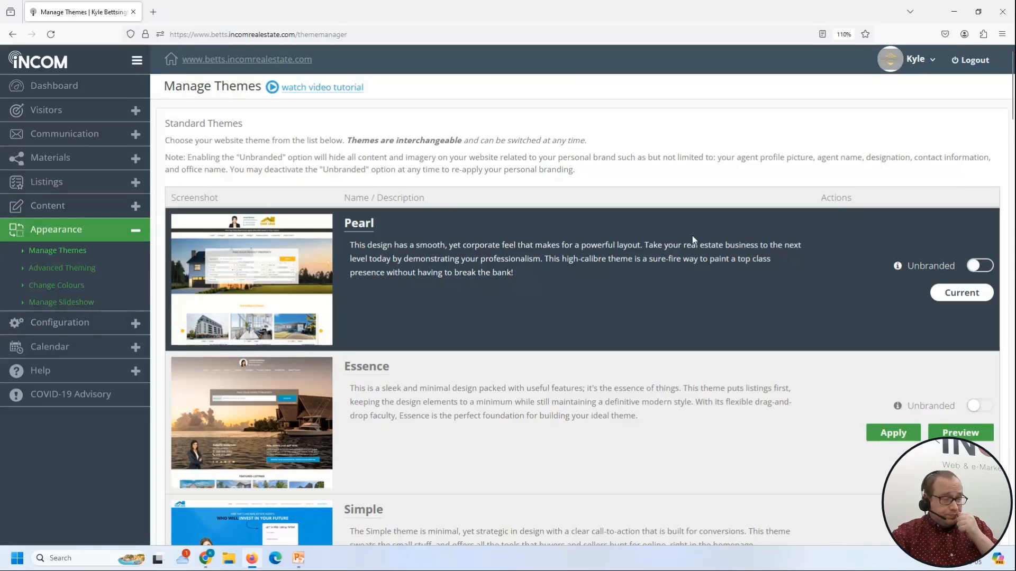
{"action": "scroll", "coordinate": [692, 236], "scroll_direction": "down", "scroll_amount": 3}
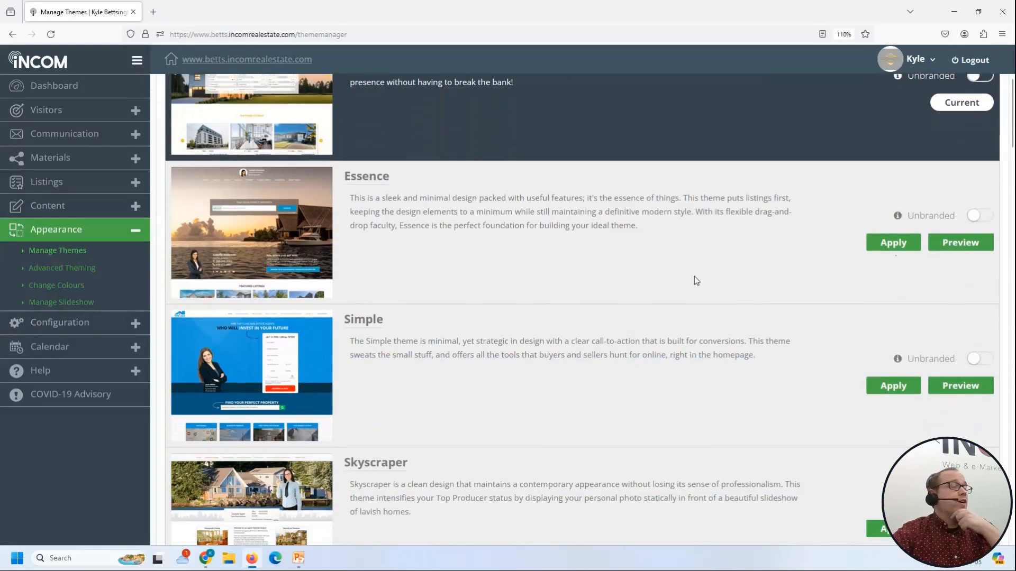
{"action": "scroll", "coordinate": [694, 278], "scroll_direction": "down", "scroll_amount": 7}
{"action": "scroll", "coordinate": [697, 285], "scroll_direction": "down", "scroll_amount": 9}
{"action": "scroll", "coordinate": [693, 279], "scroll_direction": "down", "scroll_amount": 5}
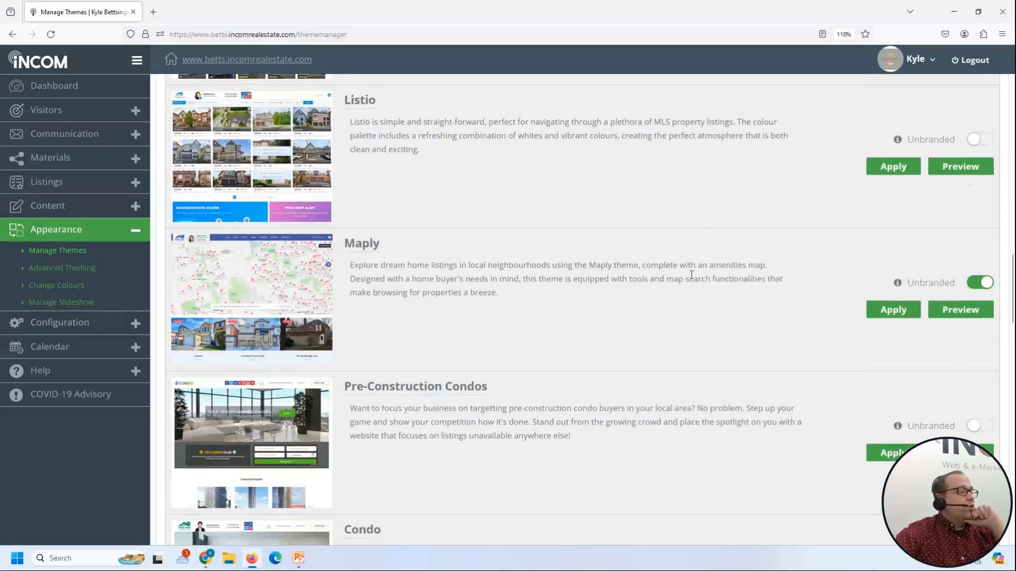
{"action": "scroll", "coordinate": [691, 275], "scroll_direction": "down", "scroll_amount": 6}
{"action": "scroll", "coordinate": [691, 279], "scroll_direction": "down", "scroll_amount": 4}
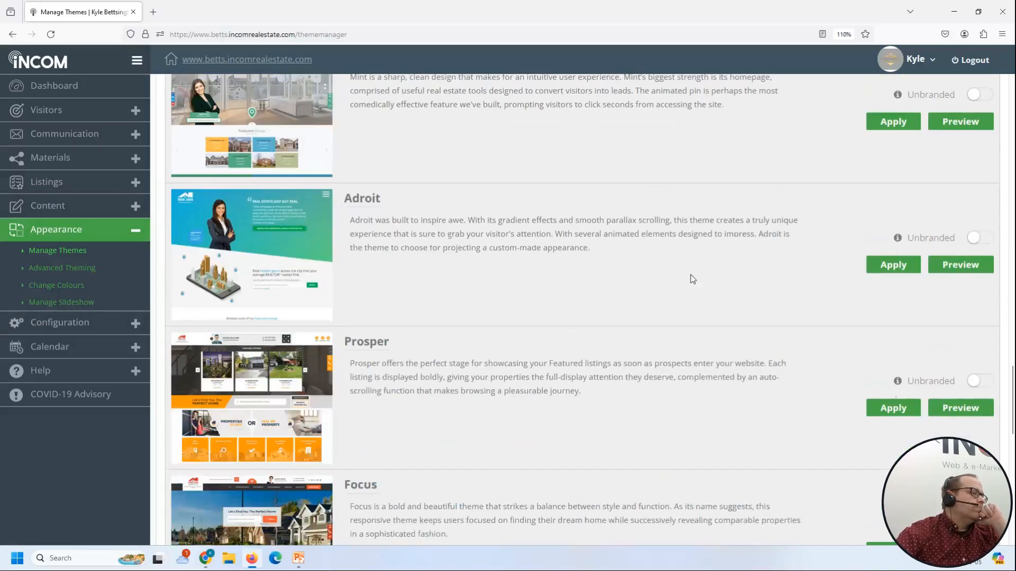
{"action": "scroll", "coordinate": [692, 279], "scroll_direction": "down", "scroll_amount": 5}
{"action": "scroll", "coordinate": [691, 278], "scroll_direction": "down", "scroll_amount": 5}
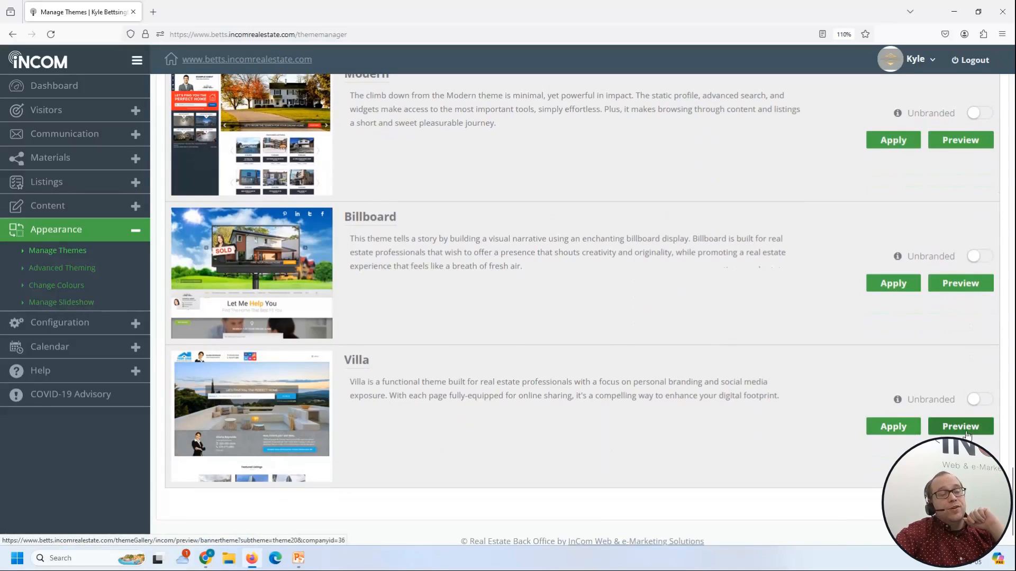
{"action": "left_click", "coordinate": [901, 430]}
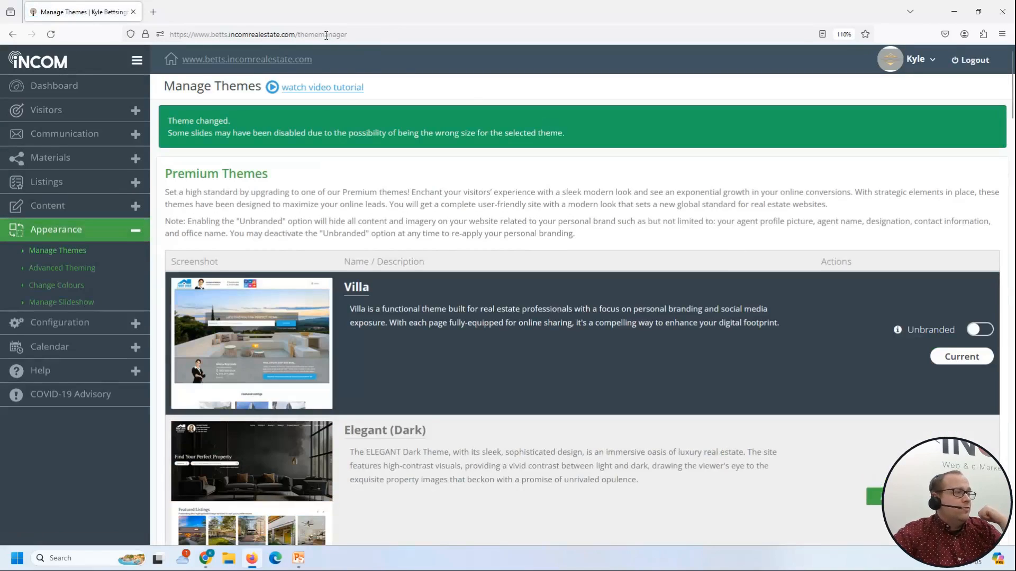
Examine the live website's homepage in the Villa theme, from the header down to the footer
{"action": "left_click", "coordinate": [253, 59]}
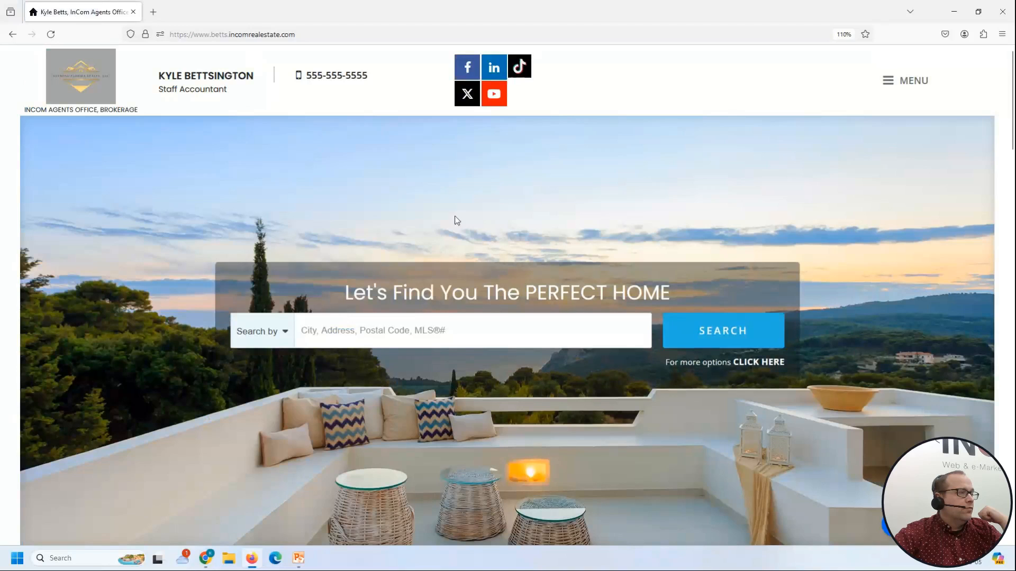
{"action": "scroll", "coordinate": [471, 230], "scroll_direction": "down", "scroll_amount": 5}
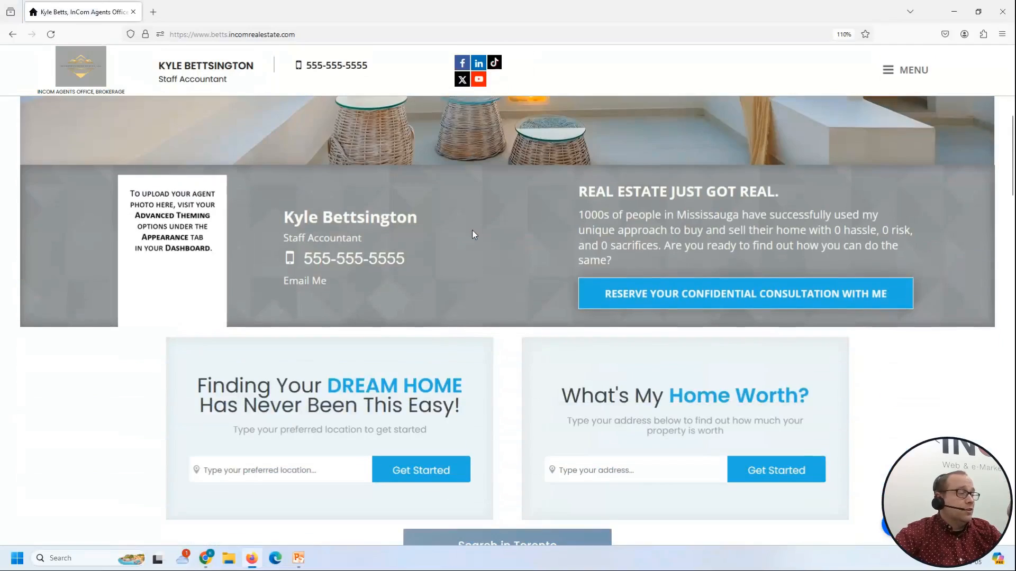
{"action": "scroll", "coordinate": [472, 230], "scroll_direction": "down", "scroll_amount": 15}
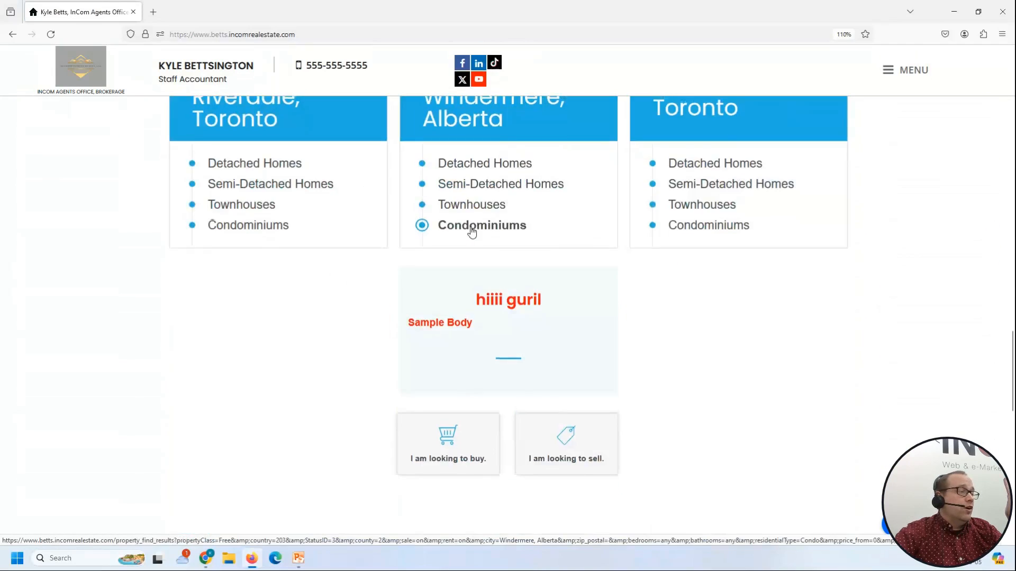
{"action": "scroll", "coordinate": [472, 232], "scroll_direction": "up", "scroll_amount": 5}
{"action": "scroll", "coordinate": [472, 232], "scroll_direction": "down", "scroll_amount": 10}
{"action": "scroll", "coordinate": [472, 232], "scroll_direction": "down", "scroll_amount": 10}
Return to the dashboard and open the Change Colours page for the website's theme
{"action": "left_click", "coordinate": [535, 416]}
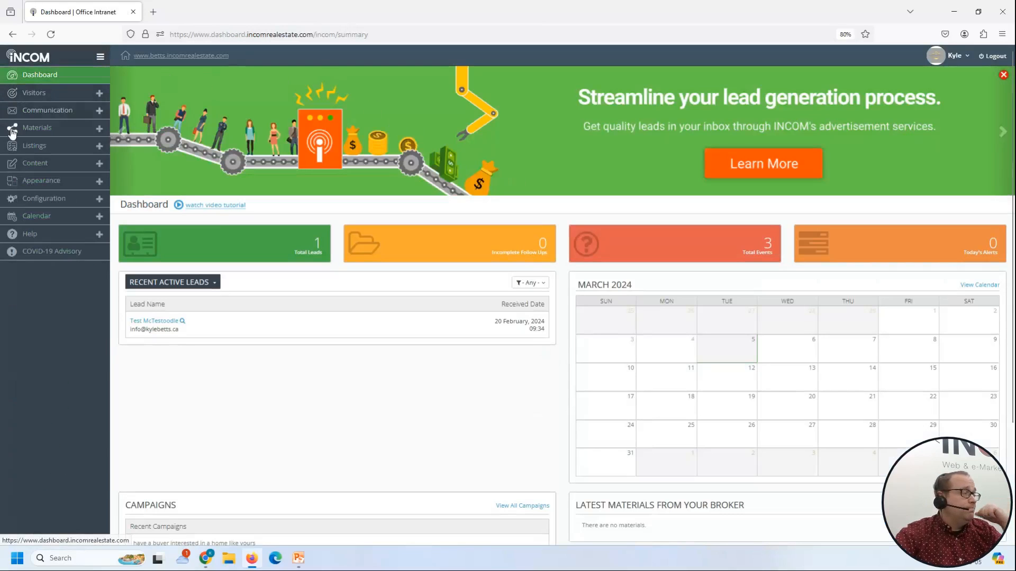
{"action": "left_click", "coordinate": [42, 185]}
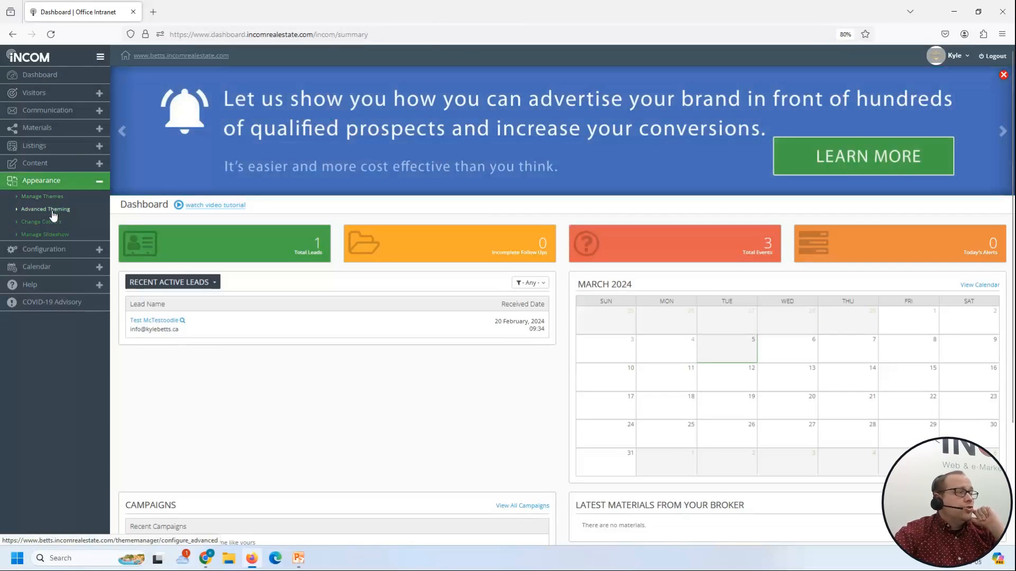
{"action": "left_click", "coordinate": [55, 224]}
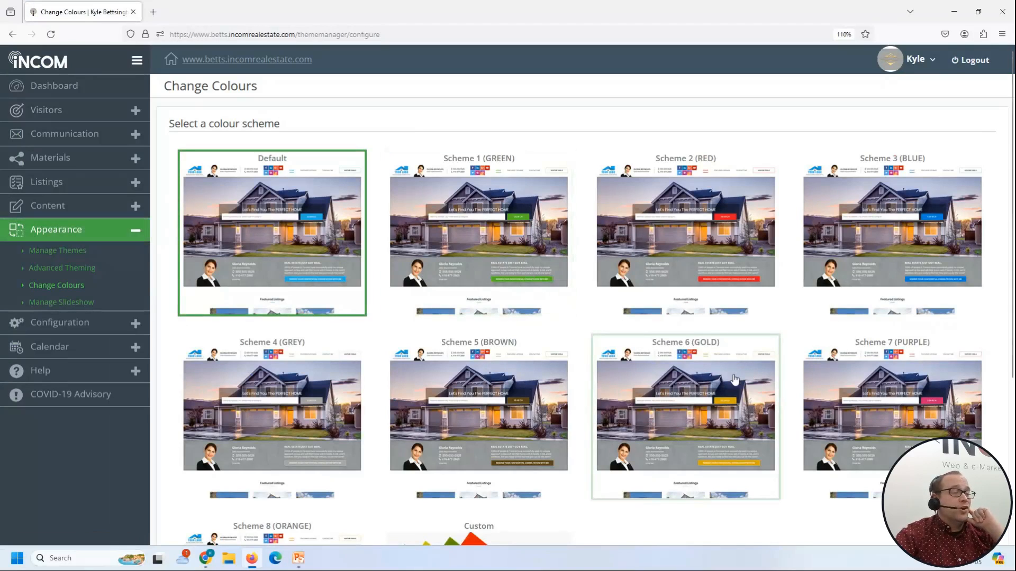
Choose the Scheme 6 (GOLD) colour scheme for the website and save it
{"action": "left_click", "coordinate": [655, 423]}
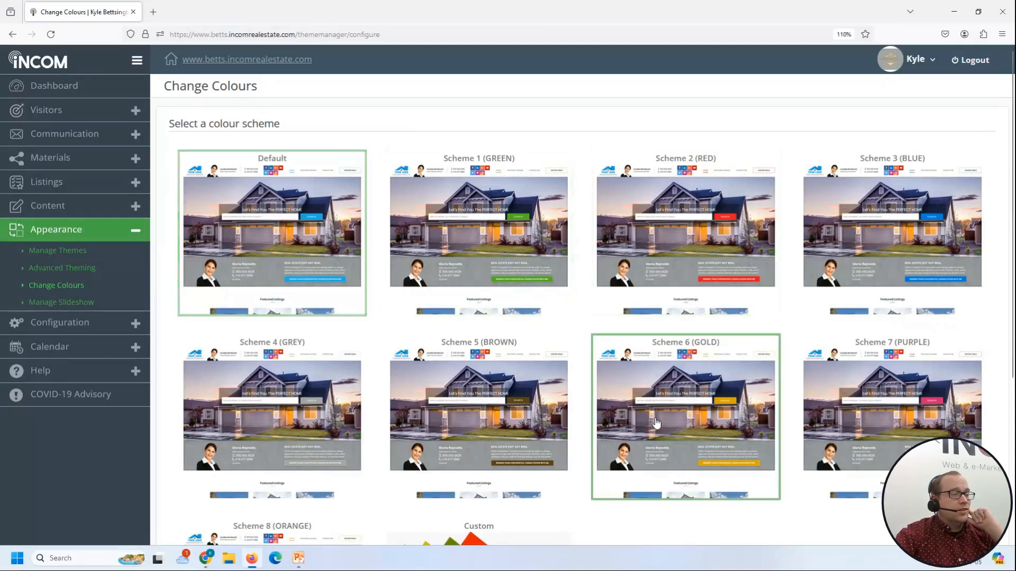
{"action": "scroll", "coordinate": [664, 415], "scroll_direction": "down", "scroll_amount": 5}
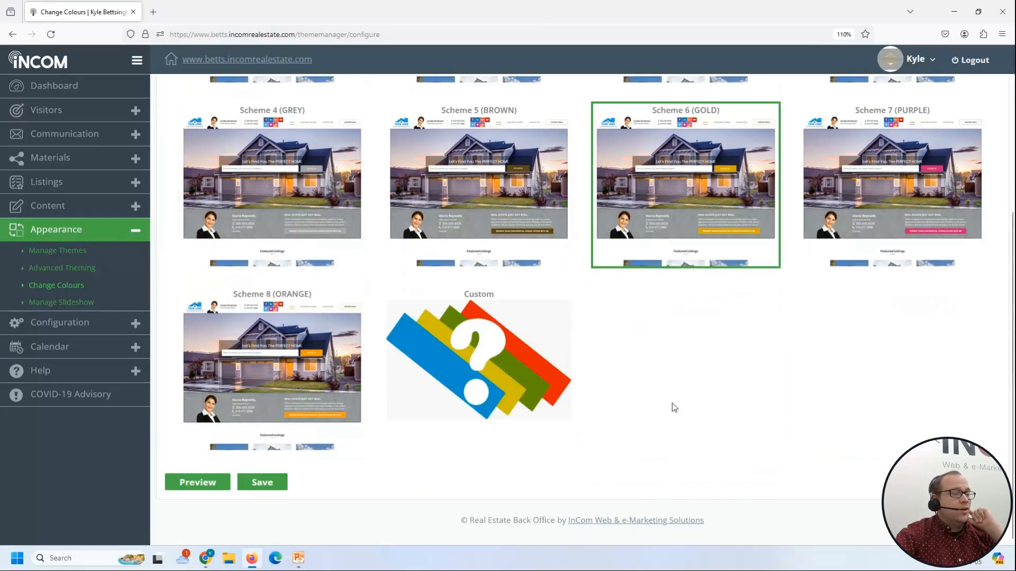
{"action": "left_click", "coordinate": [263, 482]}
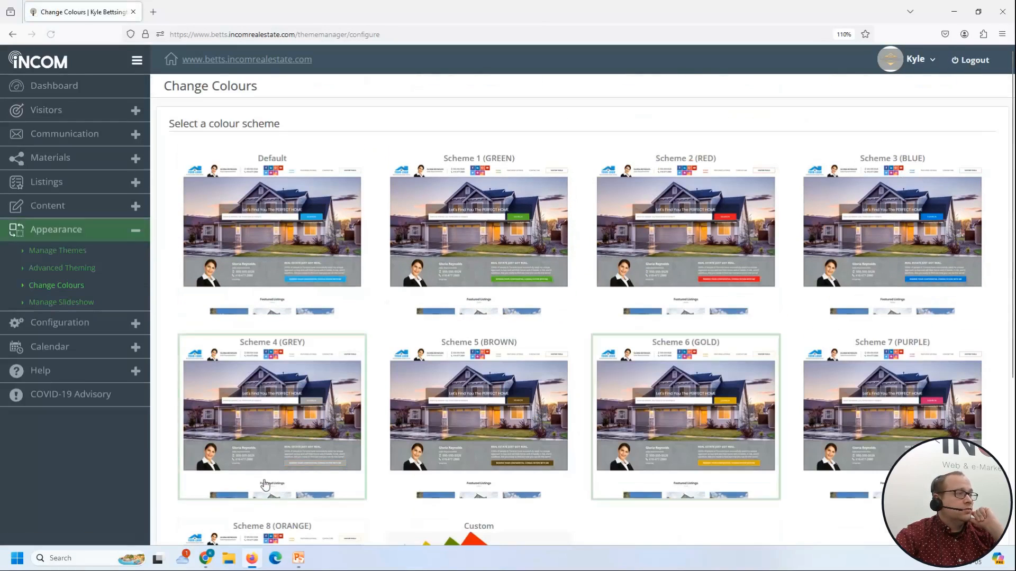
Open the live website and examine its homepage colours from the header down to the footer
{"action": "left_click", "coordinate": [279, 59]}
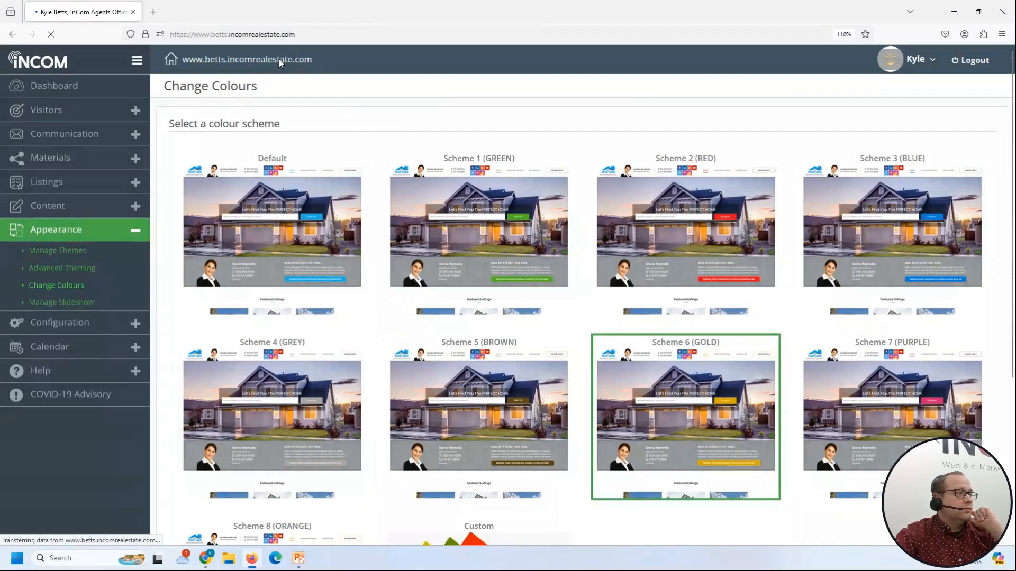
{"action": "scroll", "coordinate": [685, 484], "scroll_direction": "down", "scroll_amount": 15}
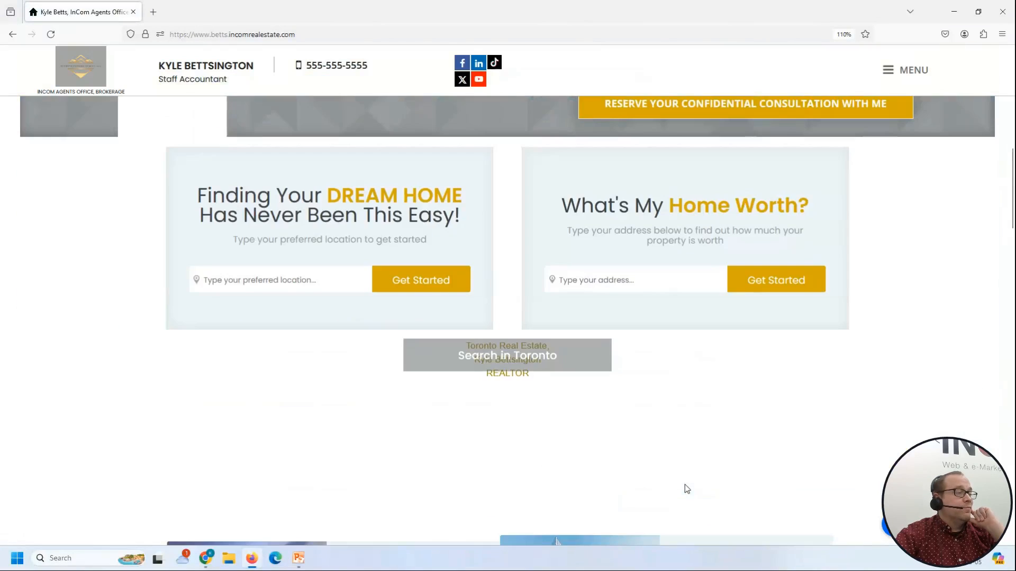
{"action": "scroll", "coordinate": [685, 485], "scroll_direction": "down", "scroll_amount": 20}
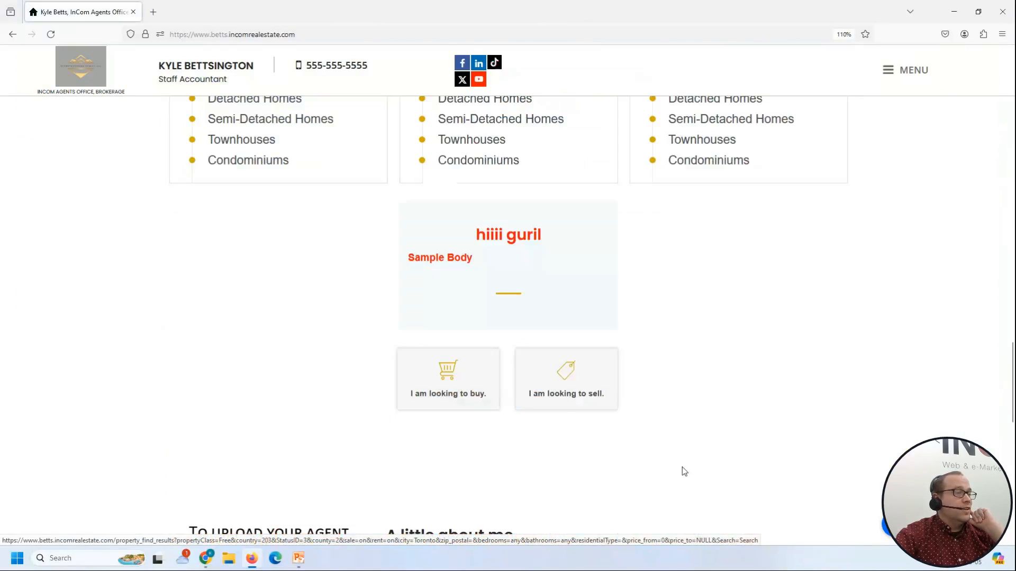
{"action": "scroll", "coordinate": [609, 409], "scroll_direction": "up", "scroll_amount": 1}
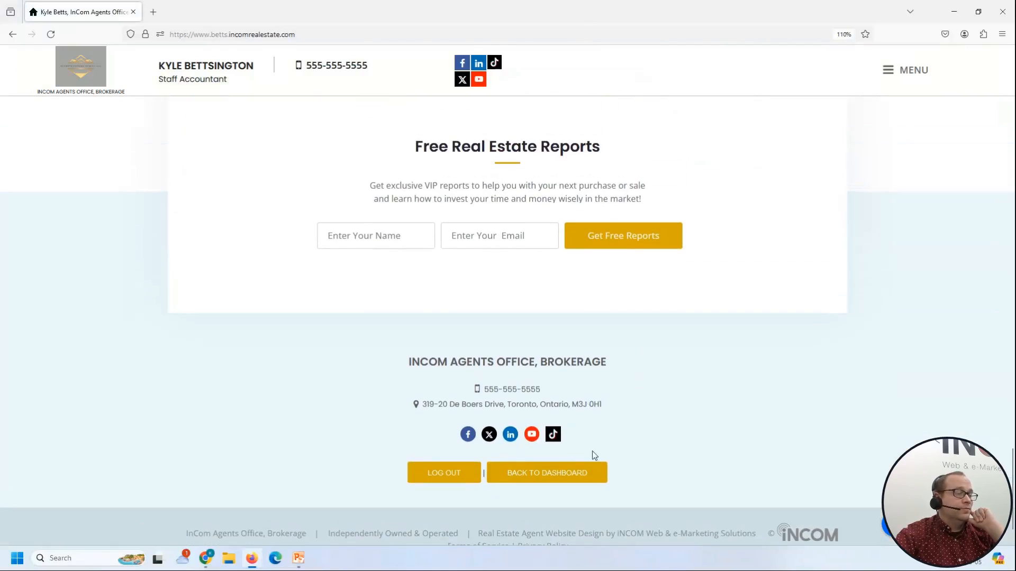
Return to the dashboard's Change Colours page, choose Scheme 2 (RED) and save it
{"action": "left_click", "coordinate": [581, 478]}
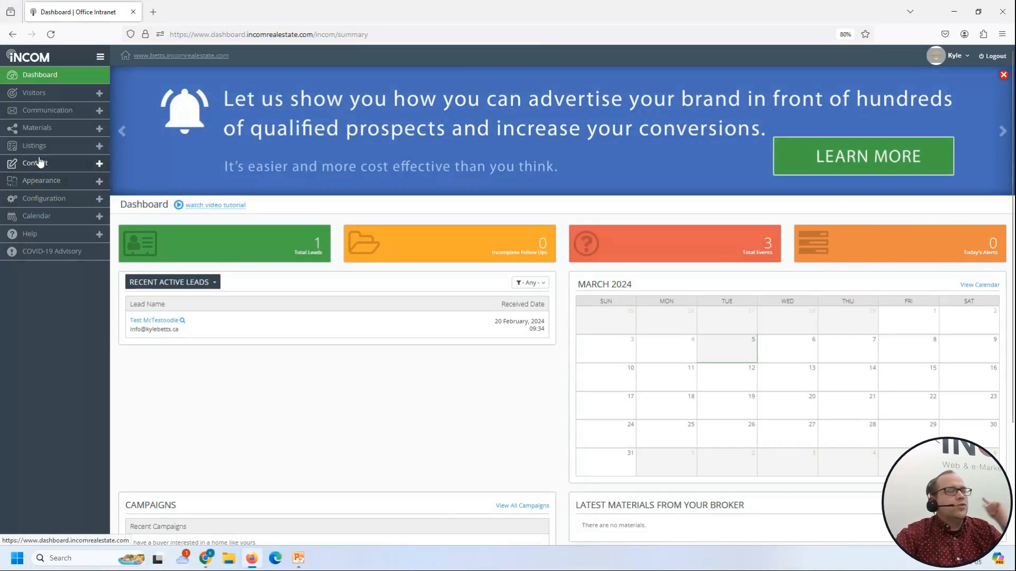
{"action": "left_click", "coordinate": [41, 180]}
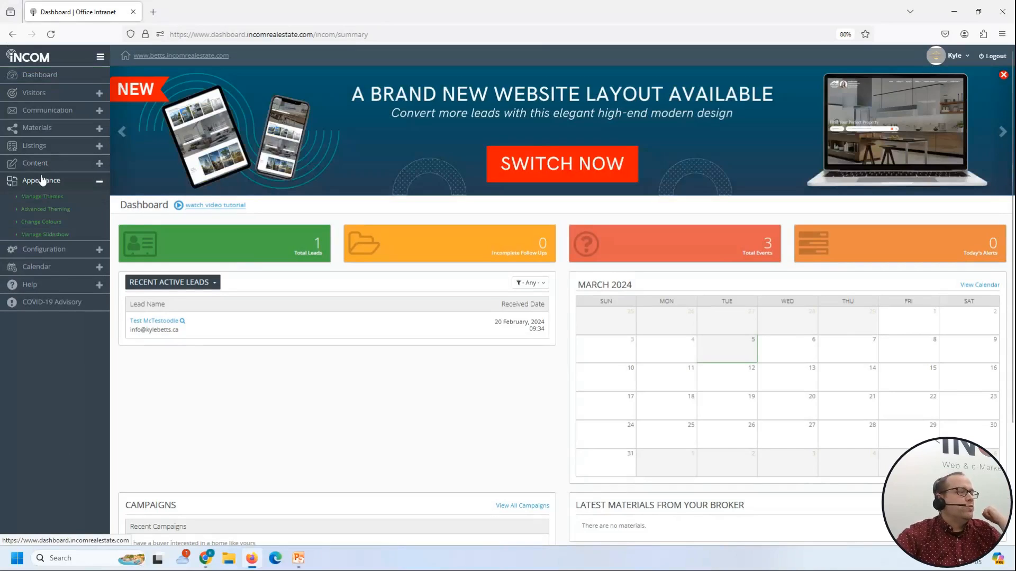
{"action": "left_click", "coordinate": [47, 222]}
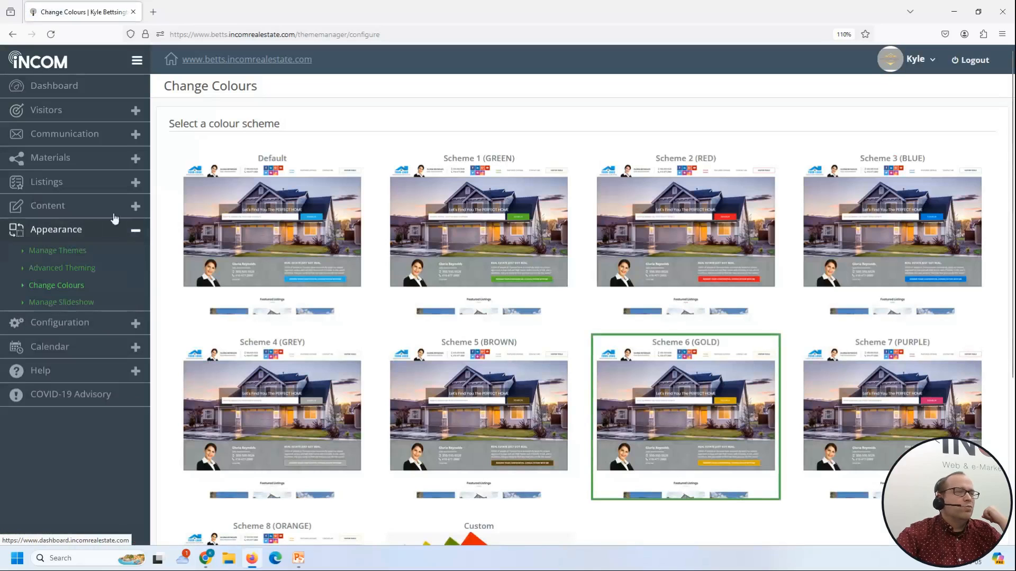
{"action": "left_click", "coordinate": [697, 206]}
{"action": "scroll", "coordinate": [699, 215], "scroll_direction": "down", "scroll_amount": 4}
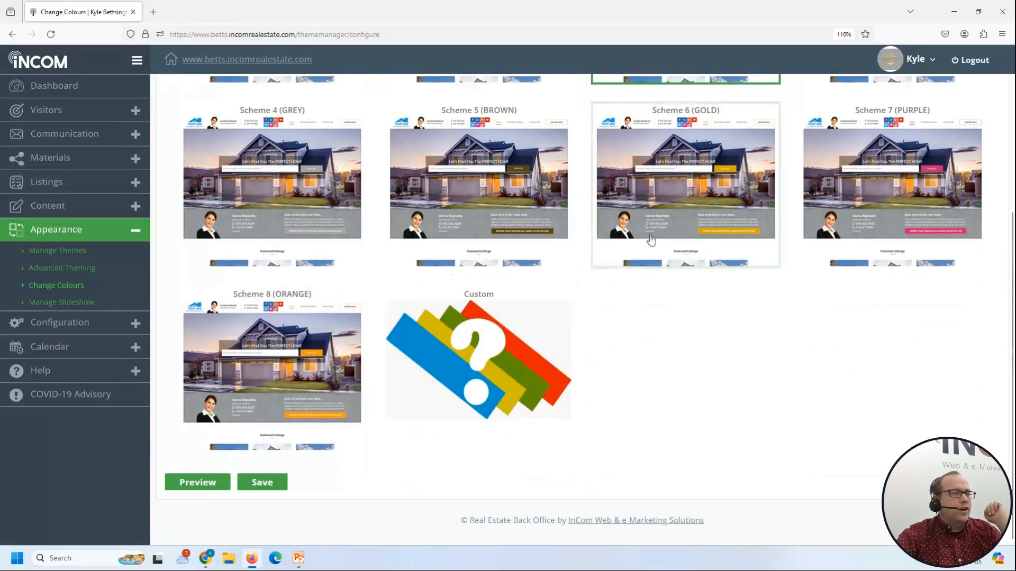
{"action": "left_click", "coordinate": [245, 481]}
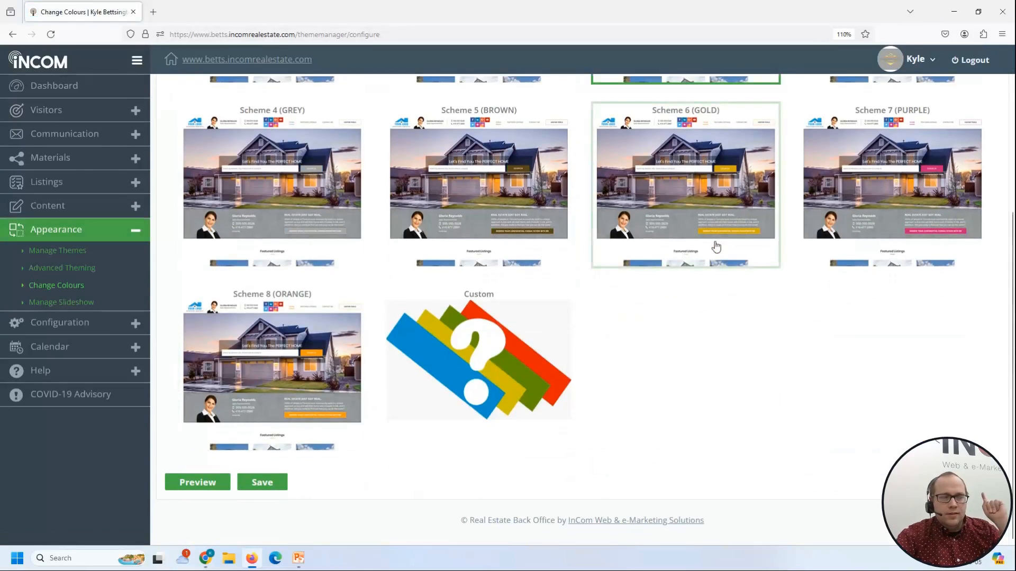
Choose the Custom colour scheme and set the highlighted background colour for social media default icons to E11B22
{"action": "left_click", "coordinate": [452, 340]}
{"action": "scroll", "coordinate": [795, 326], "scroll_direction": "down", "scroll_amount": 5}
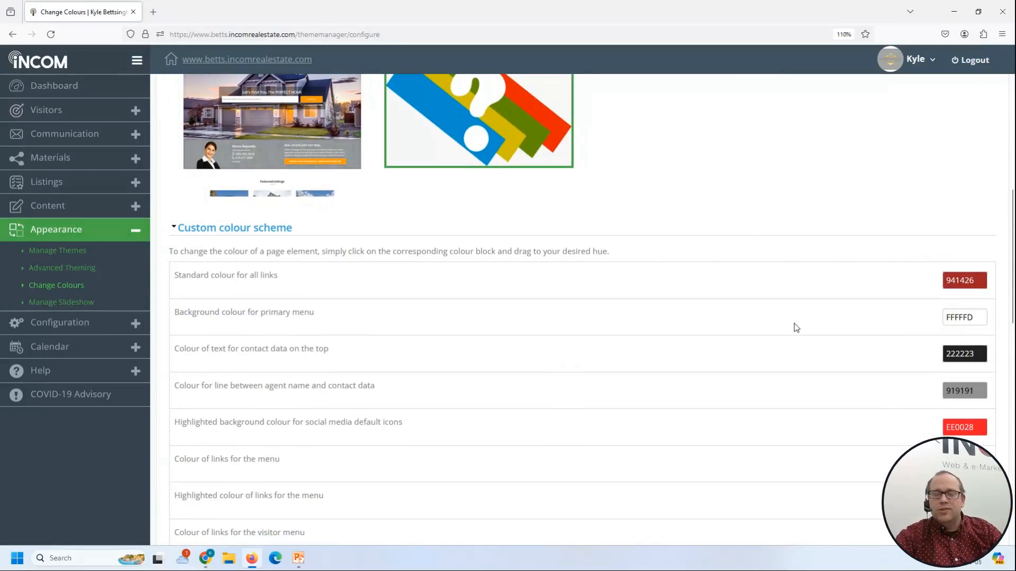
{"action": "scroll", "coordinate": [846, 327], "scroll_direction": "down", "scroll_amount": 3}
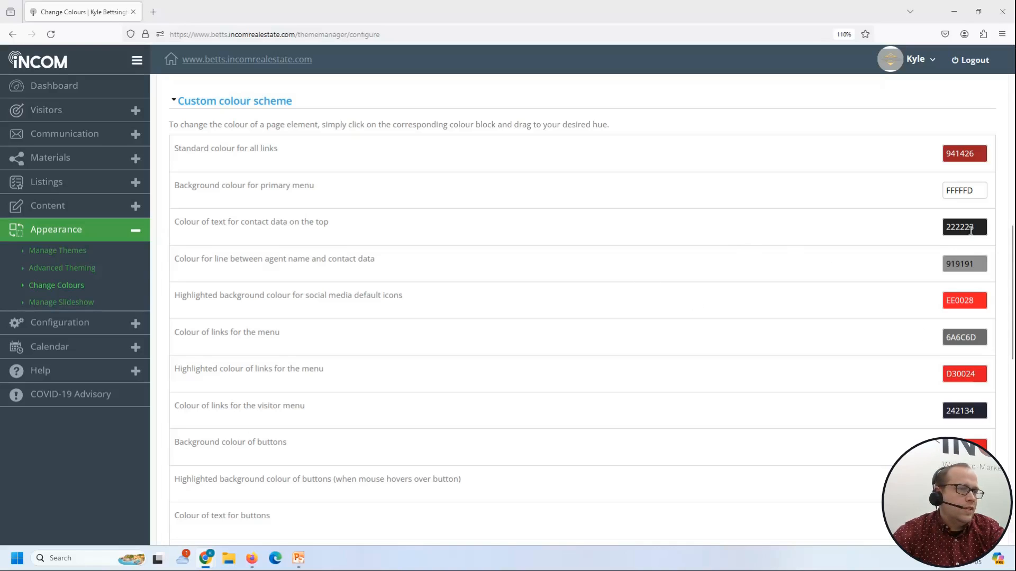
{"action": "left_click", "coordinate": [969, 300]}
{"action": "double_click", "coordinate": [968, 300]}
{"action": "type", "text": "e11b22"}
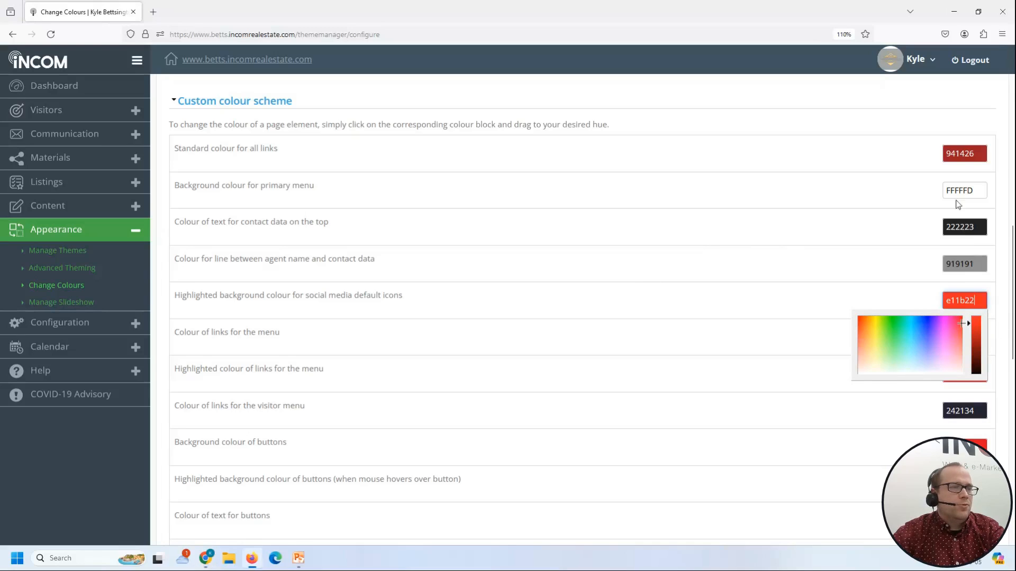
{"action": "left_click", "coordinate": [766, 249]}
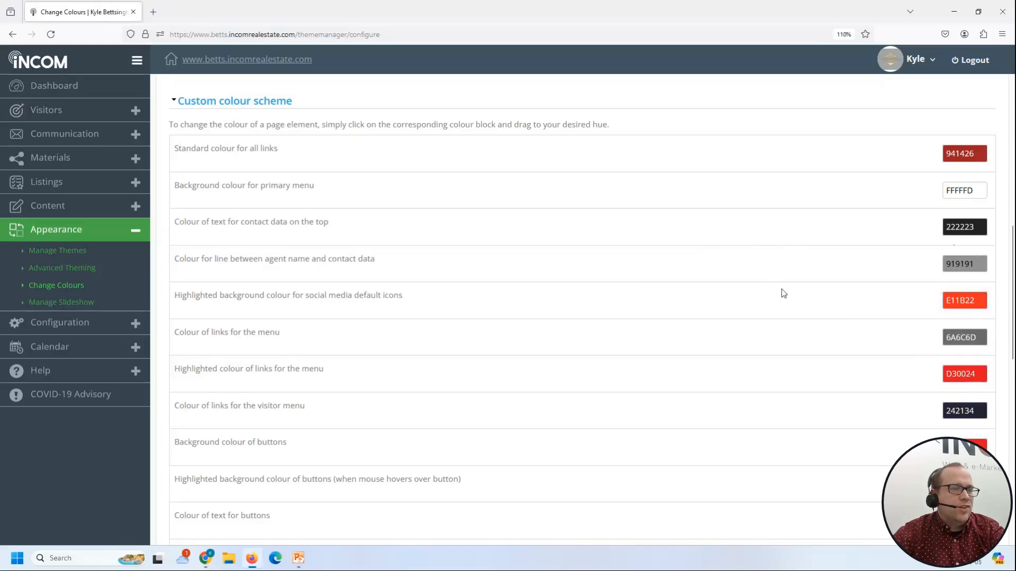
Set the highlighted colour of links for the menu to E11B22 in the custom colour scheme
{"action": "scroll", "coordinate": [781, 289], "scroll_direction": "down", "scroll_amount": 2}
{"action": "left_click", "coordinate": [970, 251]}
{"action": "double_click", "coordinate": [970, 249]}
{"action": "type", "text": "E11B22"}
{"action": "left_click", "coordinate": [787, 229]}
Set both the background colour of buttons and their highlighted background colour on hover to E11B22
{"action": "left_click", "coordinate": [957, 322]}
{"action": "double_click", "coordinate": [956, 321]}
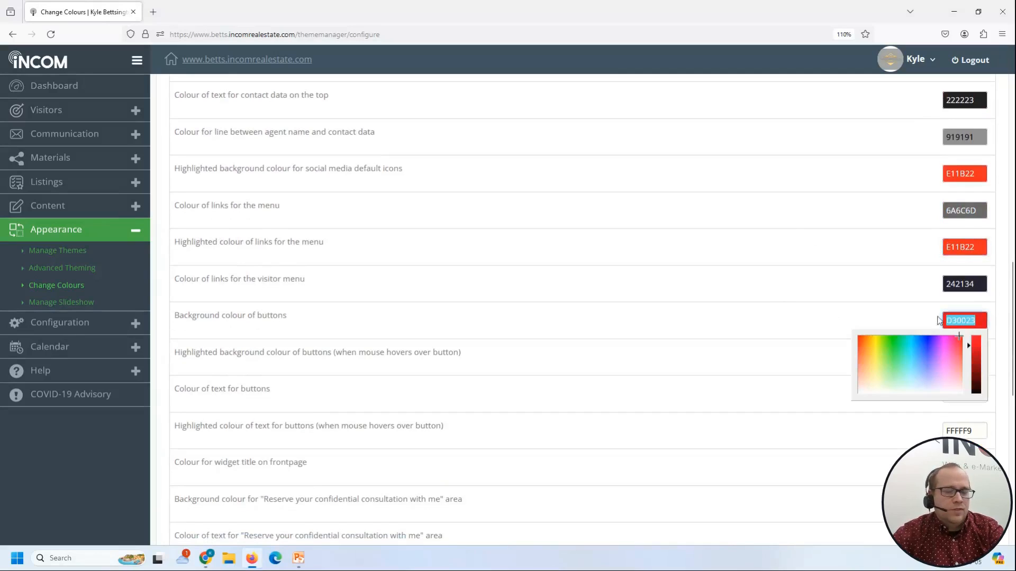
{"action": "type", "text": "E11B22"}
{"action": "left_click", "coordinate": [850, 281]}
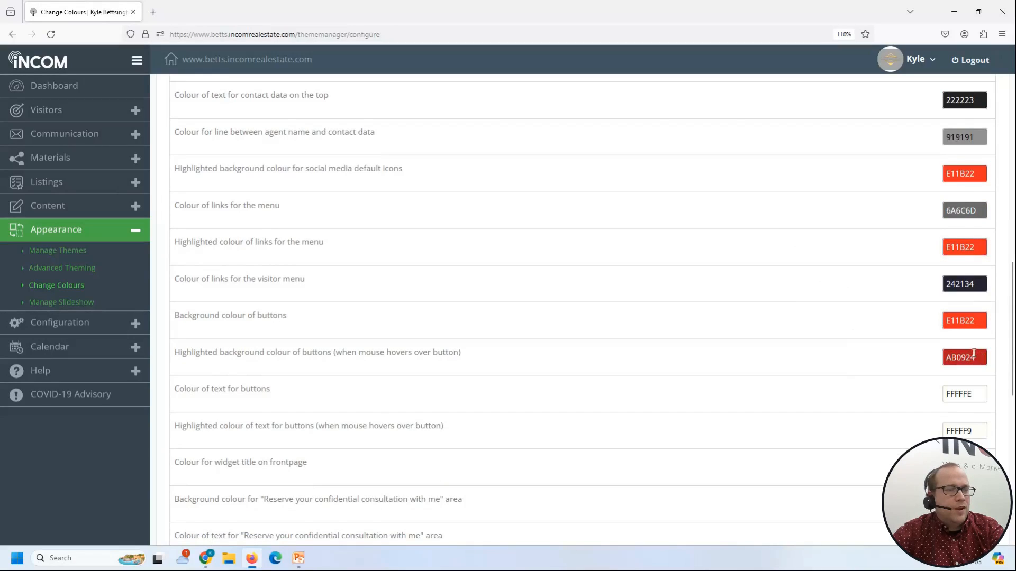
{"action": "double_click", "coordinate": [973, 356]}
{"action": "type", "text": "E11B22"}
{"action": "left_click", "coordinate": [853, 326]}
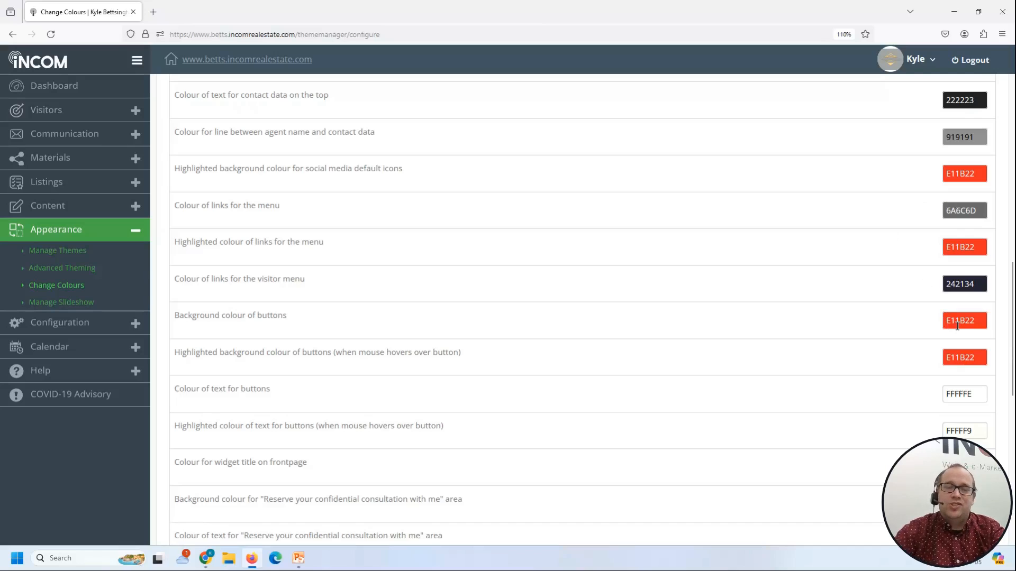
Set the standard colour for all links to E11B22 in the custom colour scheme
{"action": "scroll", "coordinate": [867, 328], "scroll_direction": "down", "scroll_amount": 10}
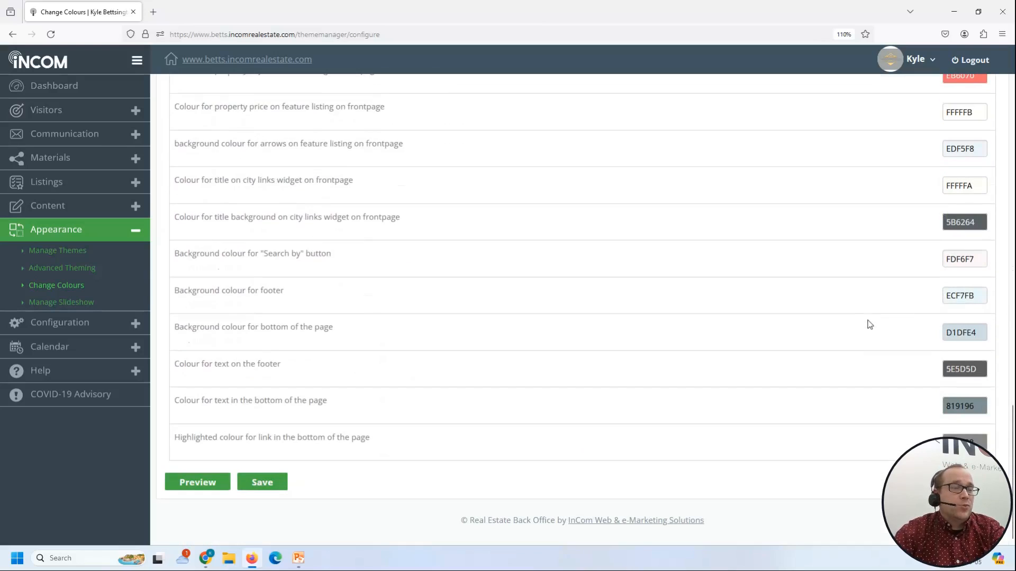
{"action": "scroll", "coordinate": [763, 188], "scroll_direction": "up", "scroll_amount": 5}
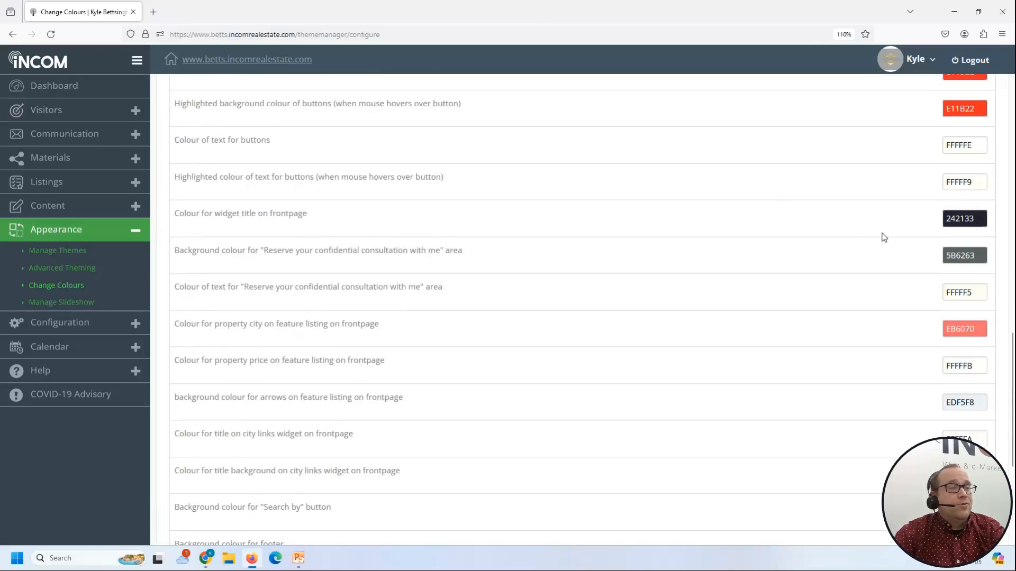
{"action": "scroll", "coordinate": [867, 222], "scroll_direction": "up", "scroll_amount": 4}
{"action": "scroll", "coordinate": [795, 193], "scroll_direction": "up", "scroll_amount": 5}
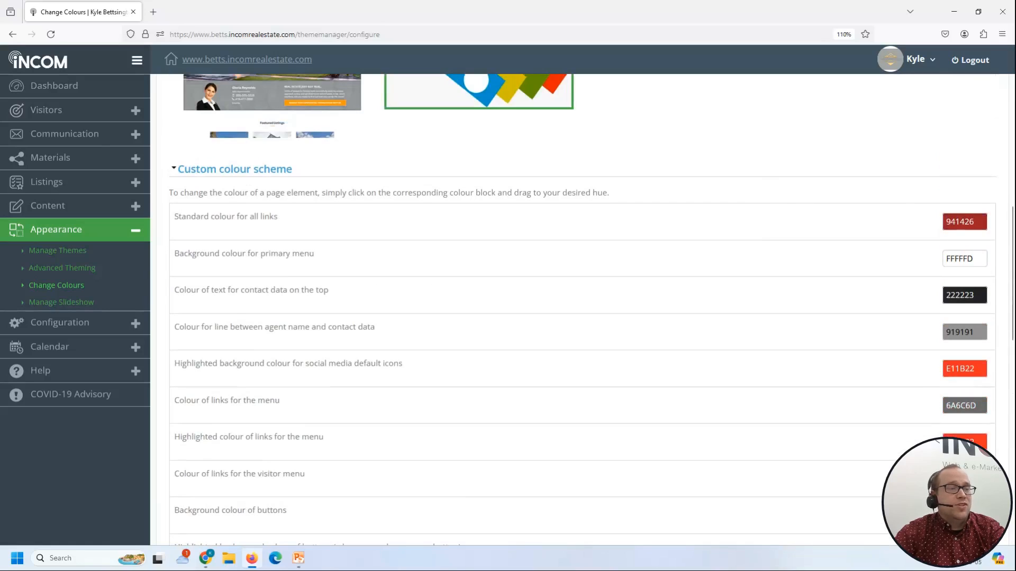
{"action": "double_click", "coordinate": [972, 222]}
{"action": "type", "text": "E11B22"}
{"action": "double_click", "coordinate": [844, 229]}
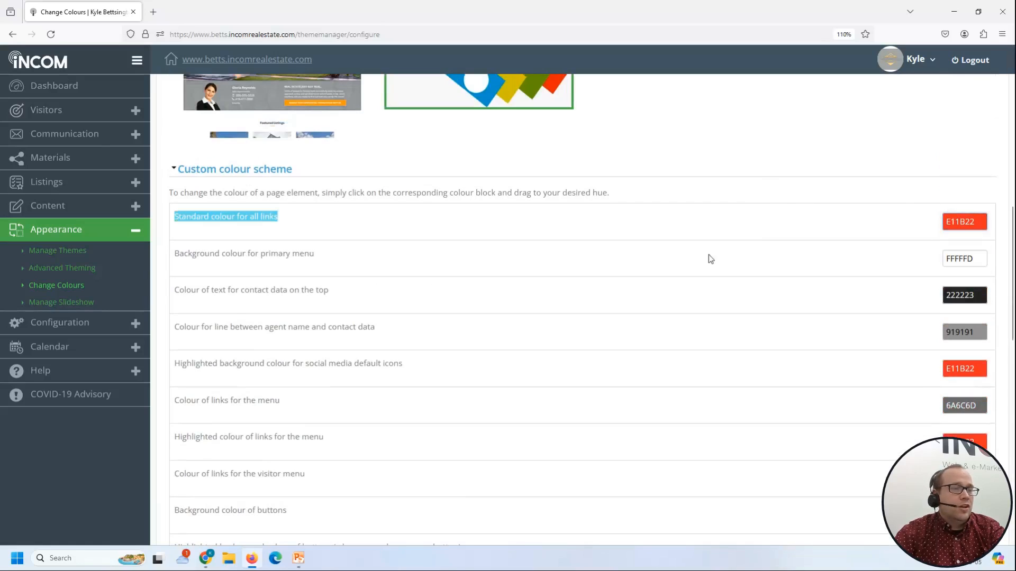
Pick the blue 0B54D4 as the standard colour for all links and save the custom colour scheme
{"action": "left_click", "coordinate": [971, 222]}
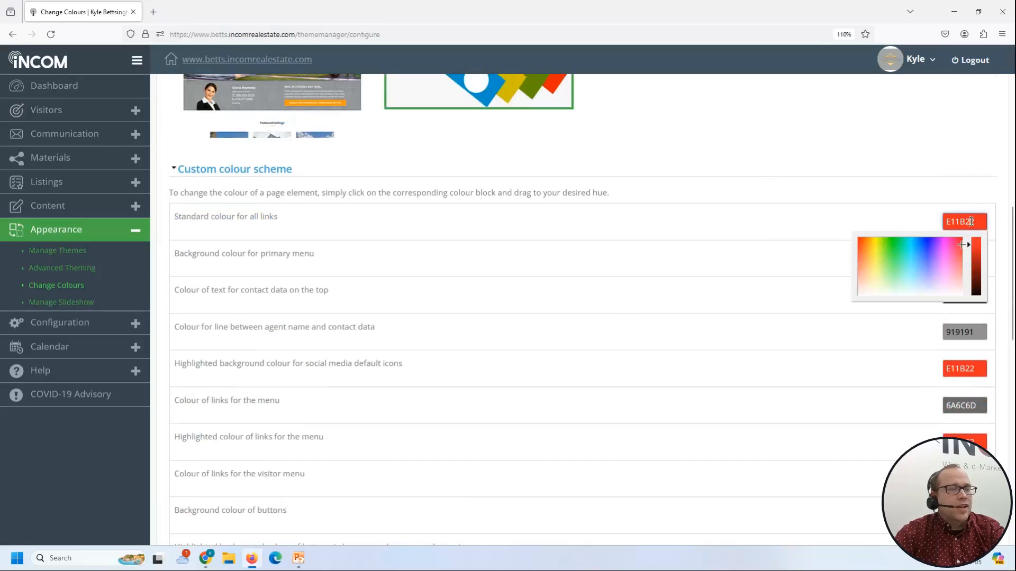
{"action": "left_click", "coordinate": [976, 252]}
{"action": "left_click_drag", "start_coordinate": [977, 252], "coordinate": [980, 251]}
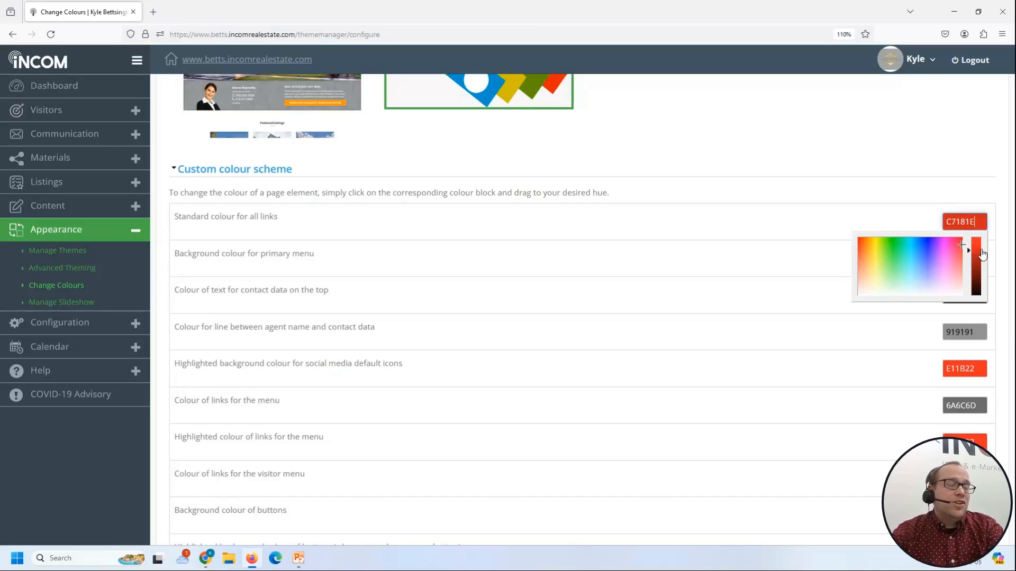
{"action": "left_click_drag", "start_coordinate": [981, 254], "coordinate": [931, 244]}
{"action": "left_click", "coordinate": [938, 246]}
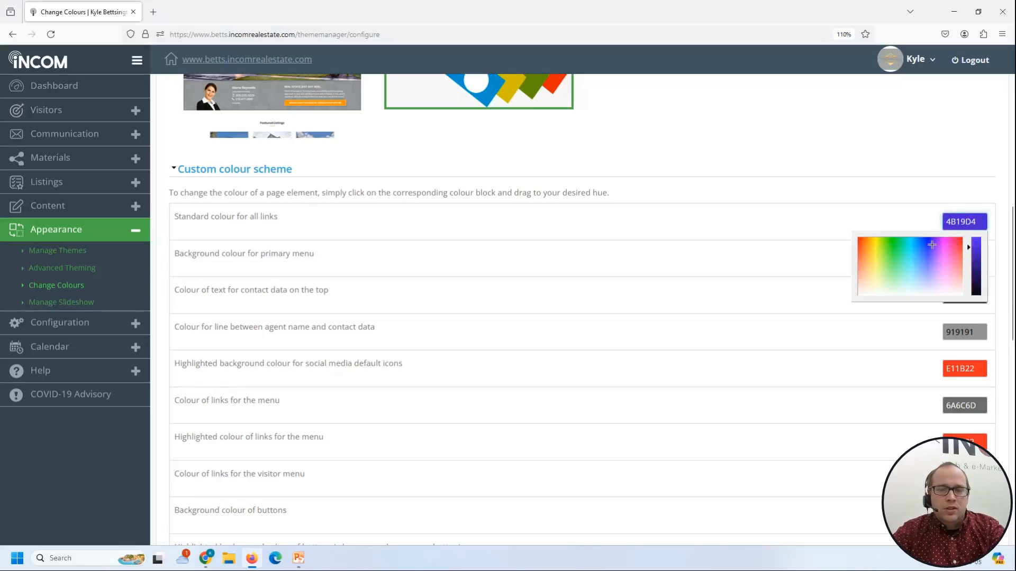
{"action": "left_click", "coordinate": [925, 250]}
{"action": "left_click_drag", "start_coordinate": [925, 249], "coordinate": [920, 240]}
{"action": "left_click", "coordinate": [914, 215]}
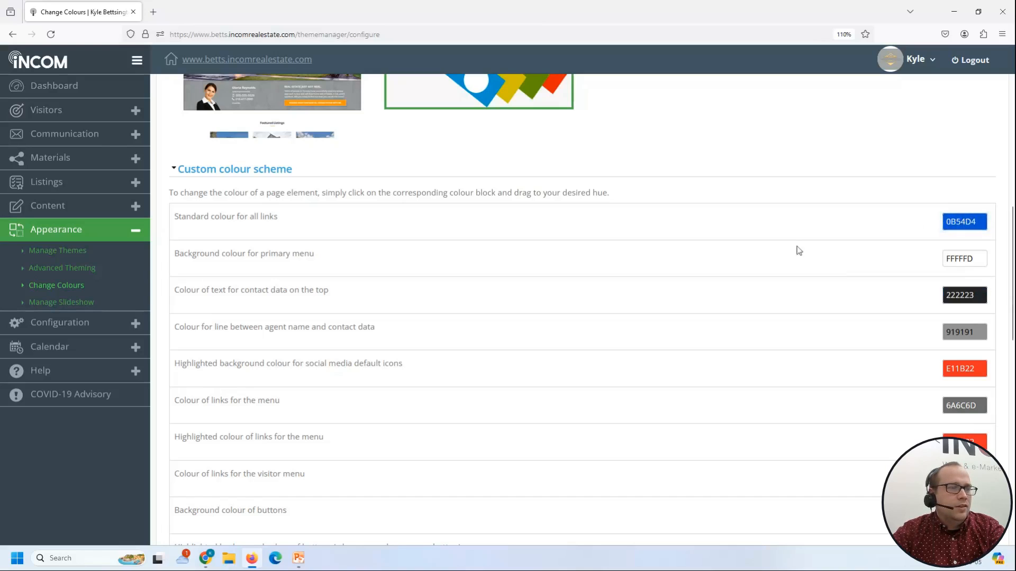
{"action": "scroll", "coordinate": [726, 306], "scroll_direction": "down", "scroll_amount": 12}
{"action": "left_click", "coordinate": [254, 490]}
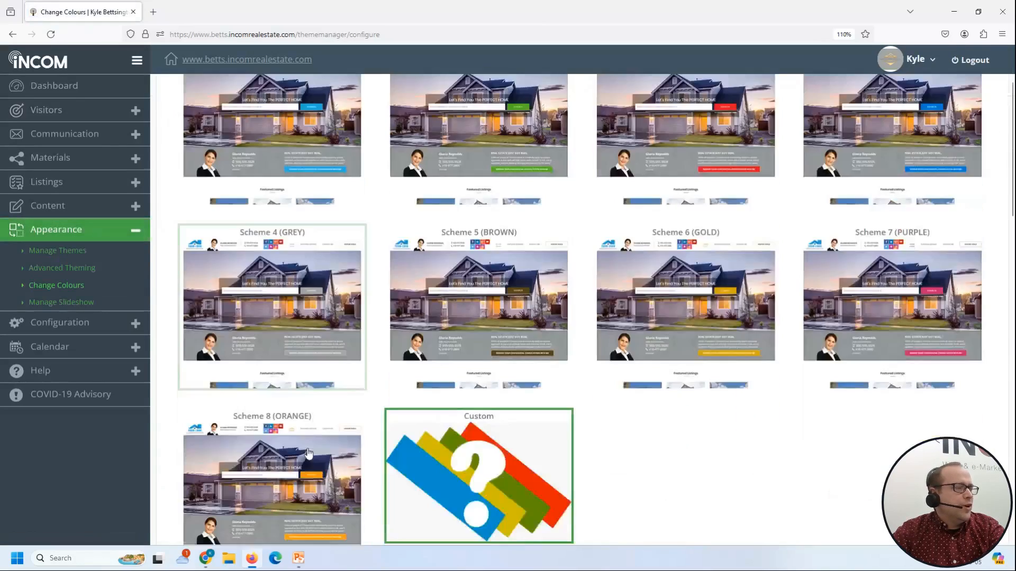
Preview the website with the custom colours, look through the homepage down to the footer, and close the preview
{"action": "scroll", "coordinate": [850, 283], "scroll_direction": "down", "scroll_amount": 10}
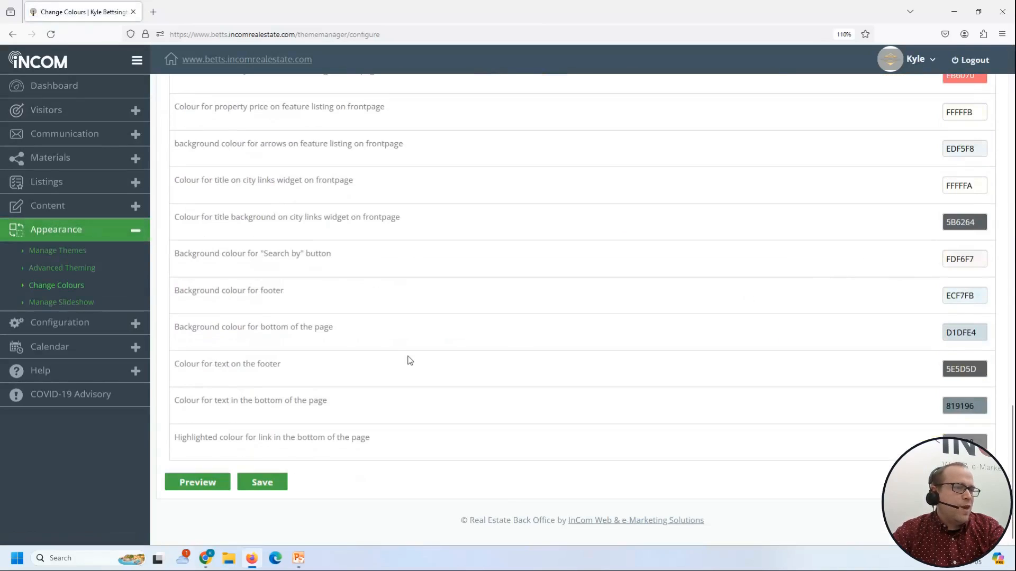
{"action": "left_click", "coordinate": [182, 484]}
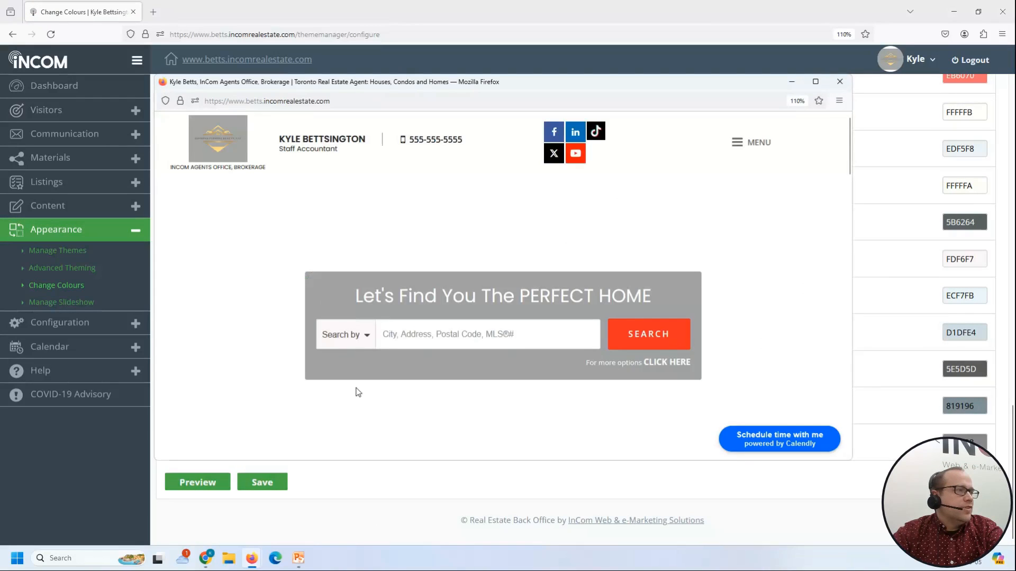
{"action": "scroll", "coordinate": [359, 392], "scroll_direction": "down", "scroll_amount": 15}
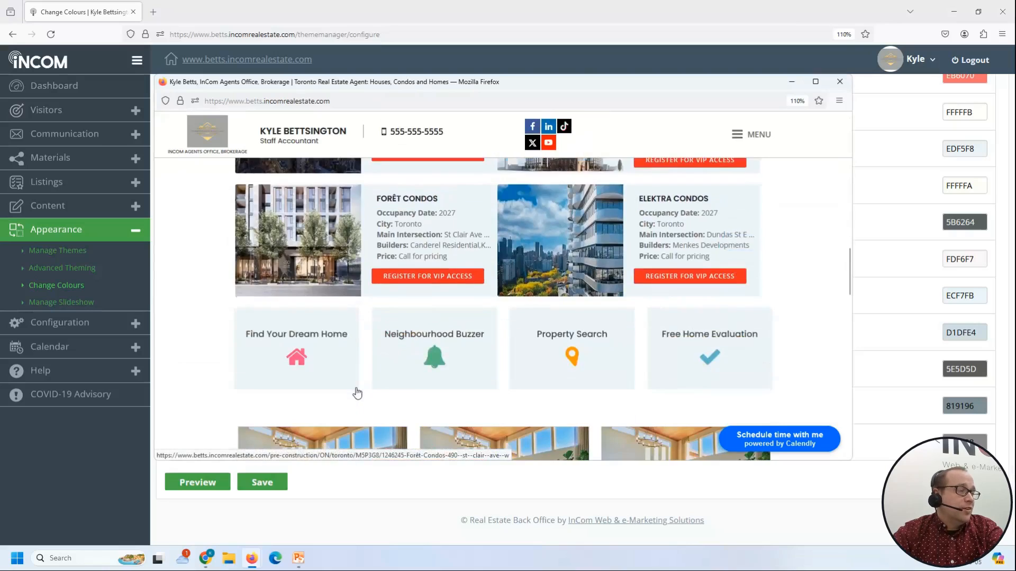
{"action": "scroll", "coordinate": [358, 392], "scroll_direction": "down", "scroll_amount": 10}
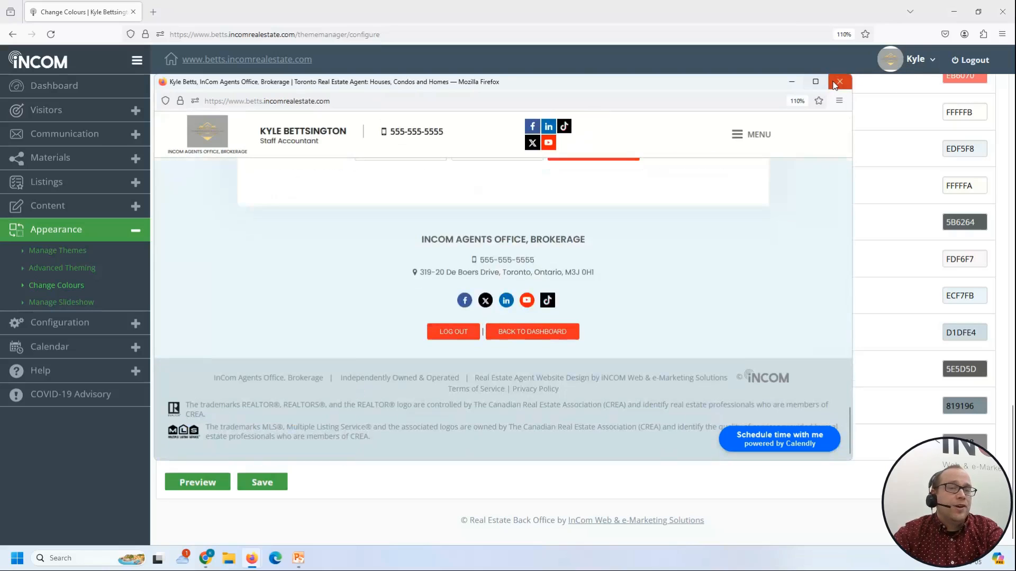
{"action": "left_click", "coordinate": [834, 83]}
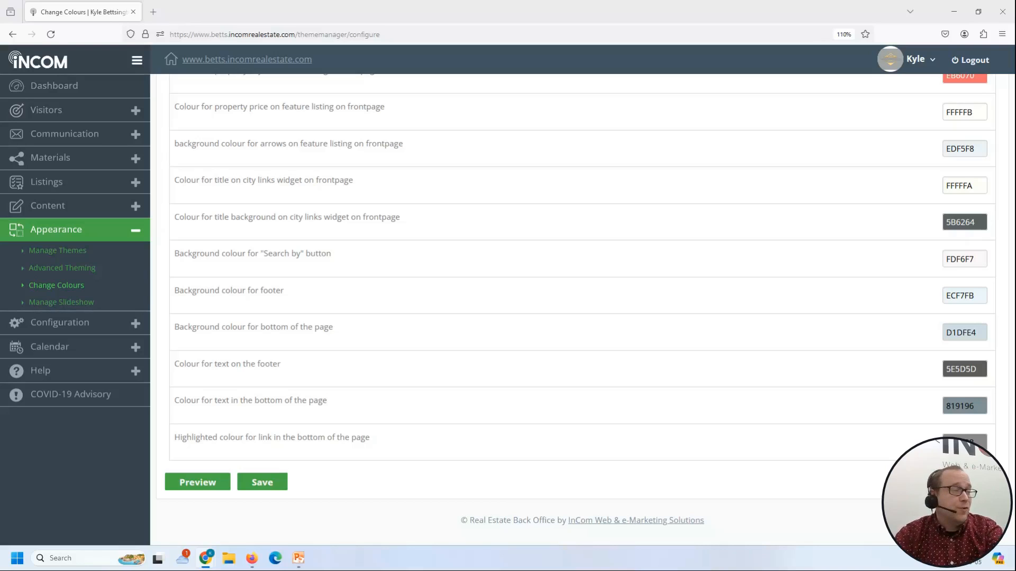
Open the Advanced Theming page for the website's theme
{"action": "scroll", "coordinate": [569, 217], "scroll_direction": "up", "scroll_amount": 10}
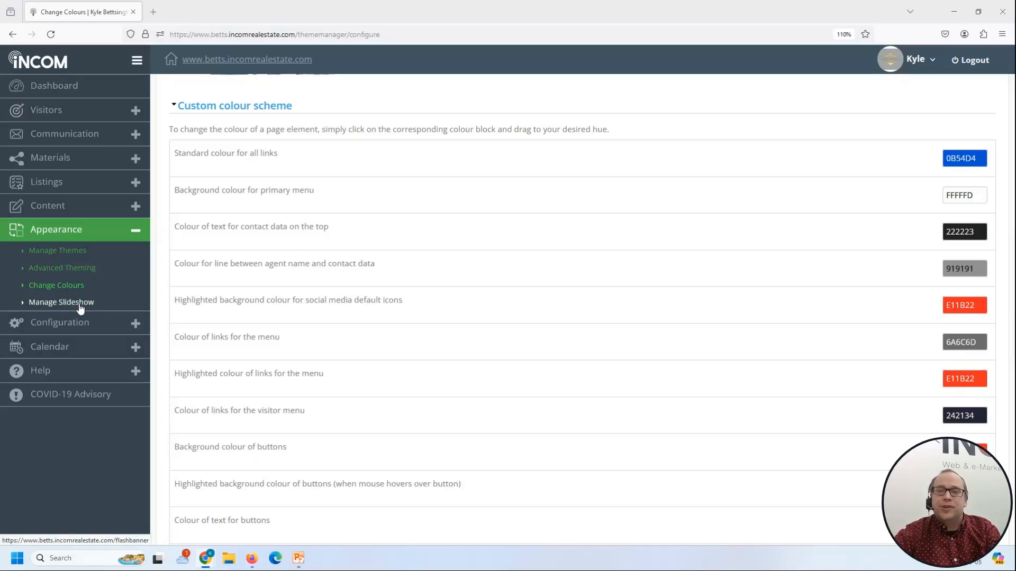
{"action": "left_click", "coordinate": [74, 269]}
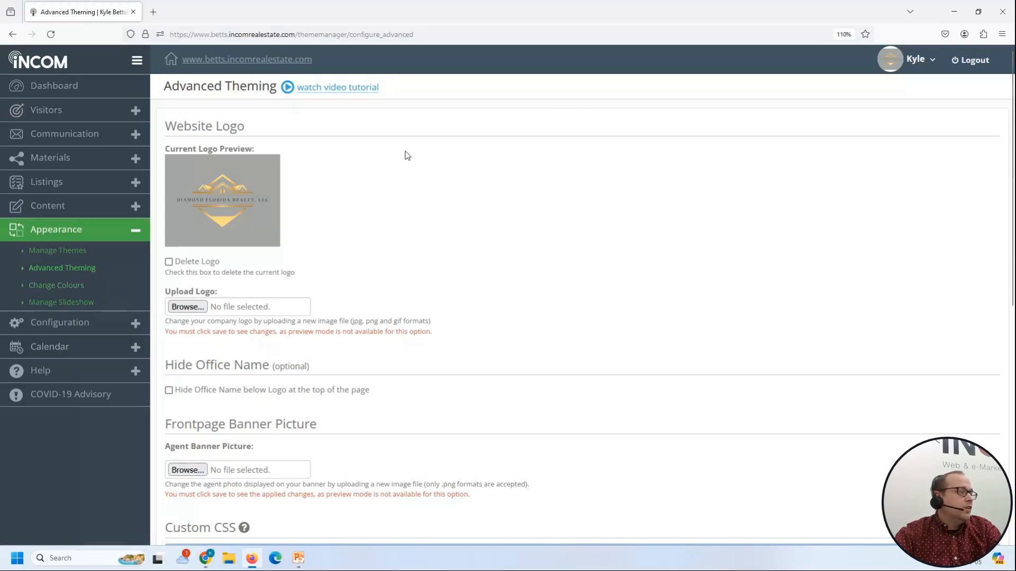
Look over the Advanced Theming options and the agent banner on the live homepage, and return to the dashboard
{"action": "scroll", "coordinate": [411, 300], "scroll_direction": "down", "scroll_amount": 2}
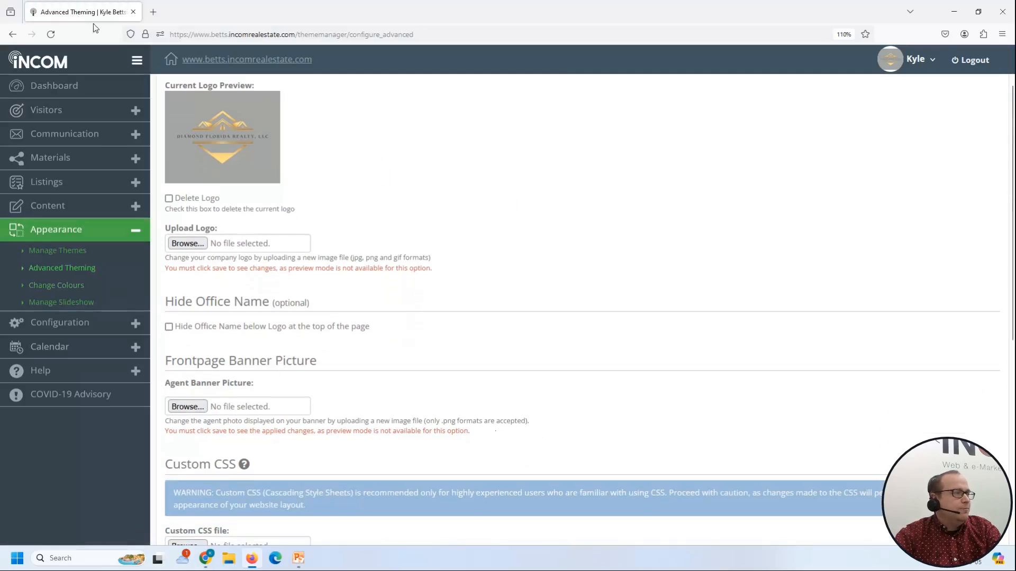
{"action": "left_click", "coordinate": [234, 59]}
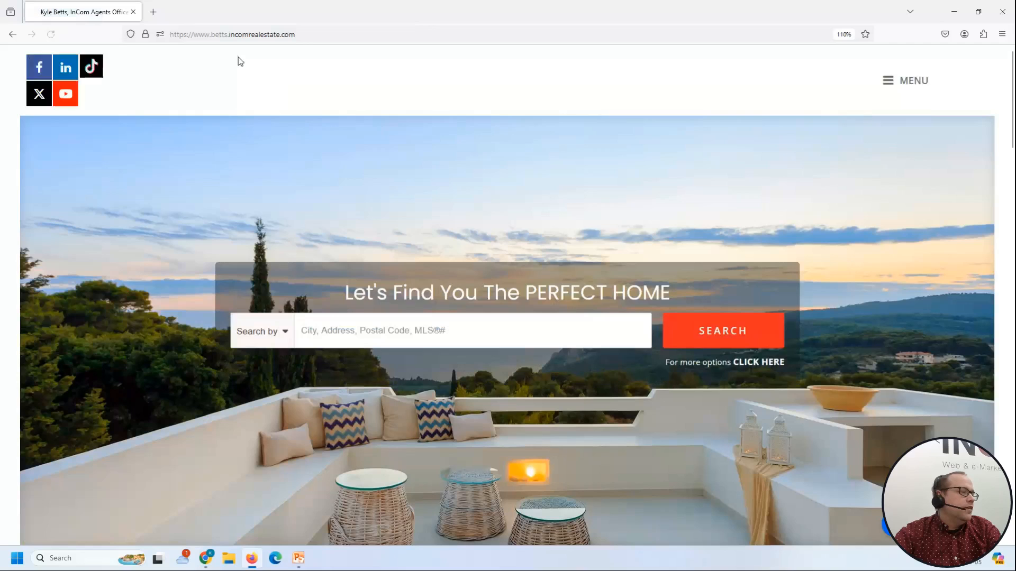
{"action": "scroll", "coordinate": [654, 240], "scroll_direction": "down", "scroll_amount": 5}
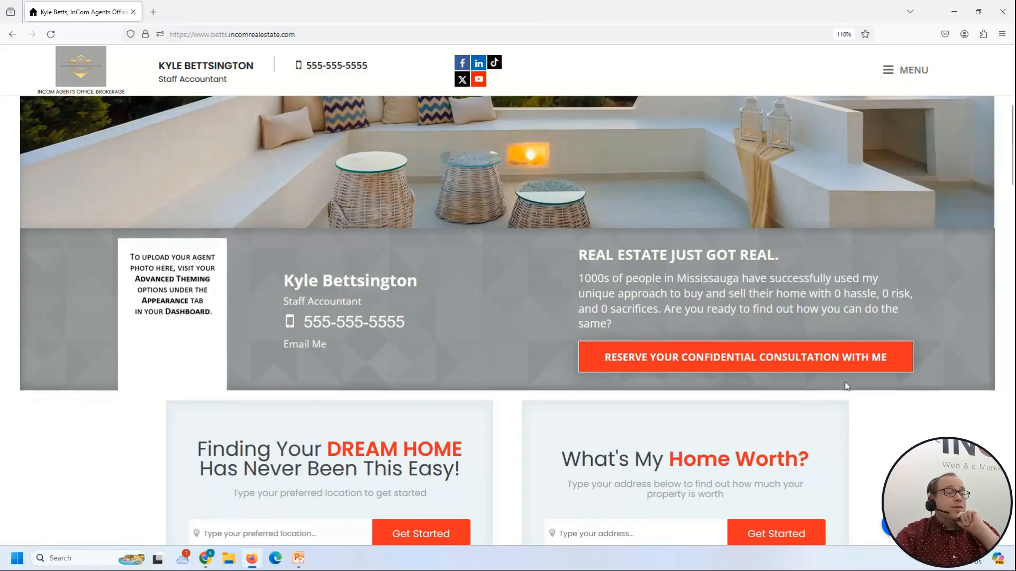
{"action": "scroll", "coordinate": [847, 384], "scroll_direction": "down", "scroll_amount": 10}
{"action": "left_click", "coordinate": [596, 419]}
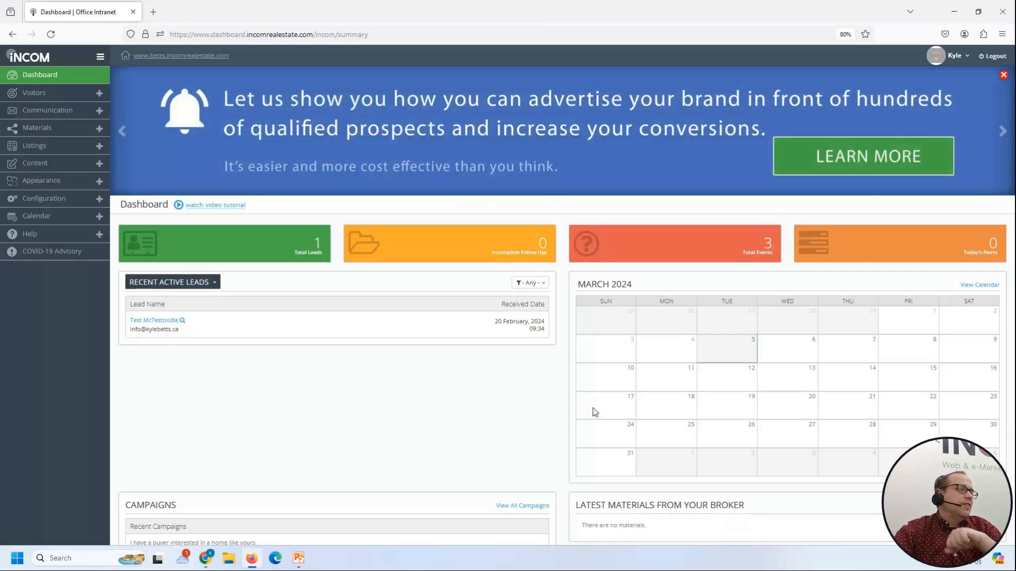
View the live website again, examine the homepage slideshow and footer, and go back to the dashboard
{"action": "left_click", "coordinate": [58, 184]}
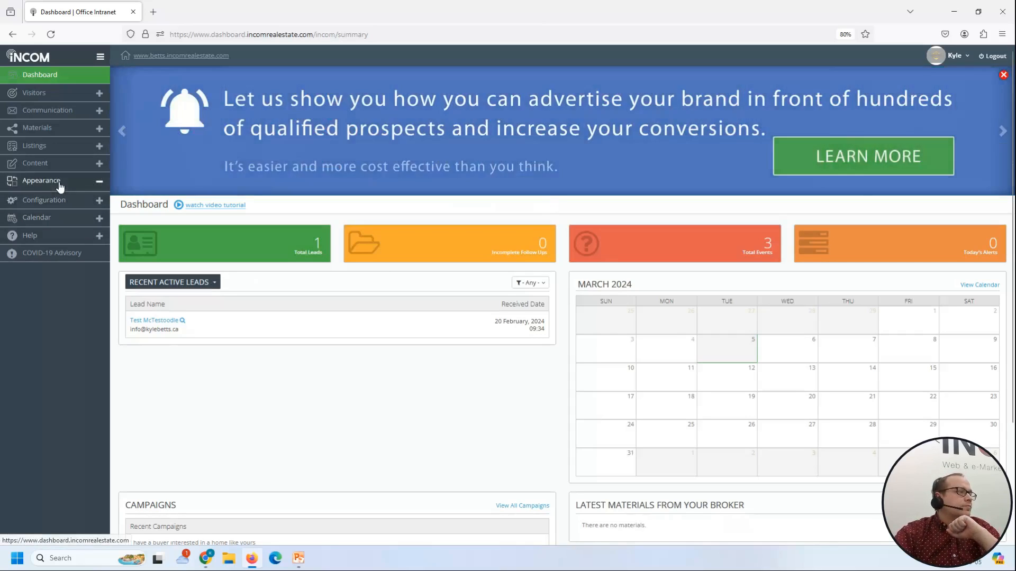
{"action": "left_click", "coordinate": [219, 59]}
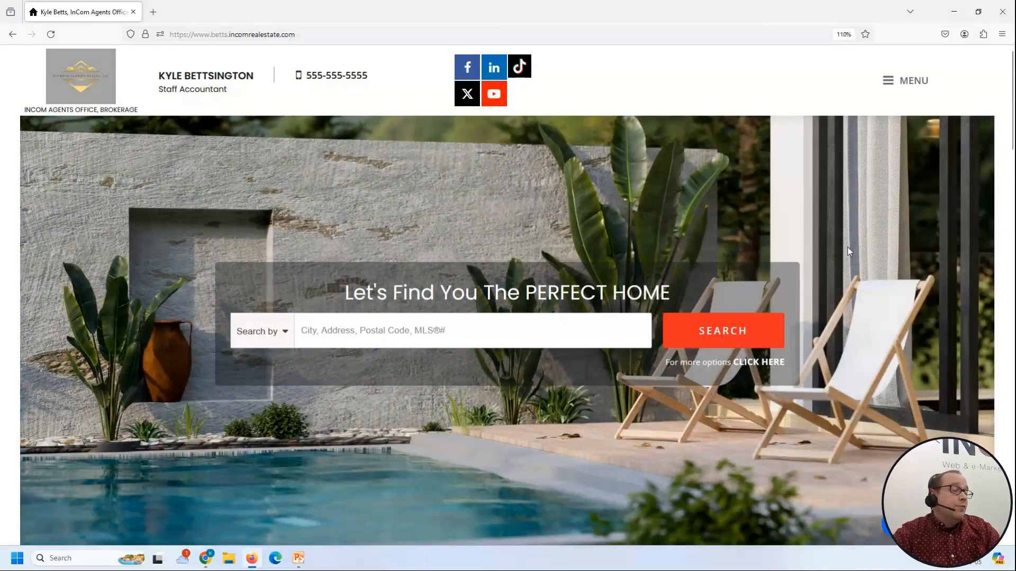
{"action": "scroll", "coordinate": [848, 246], "scroll_direction": "down", "scroll_amount": 20}
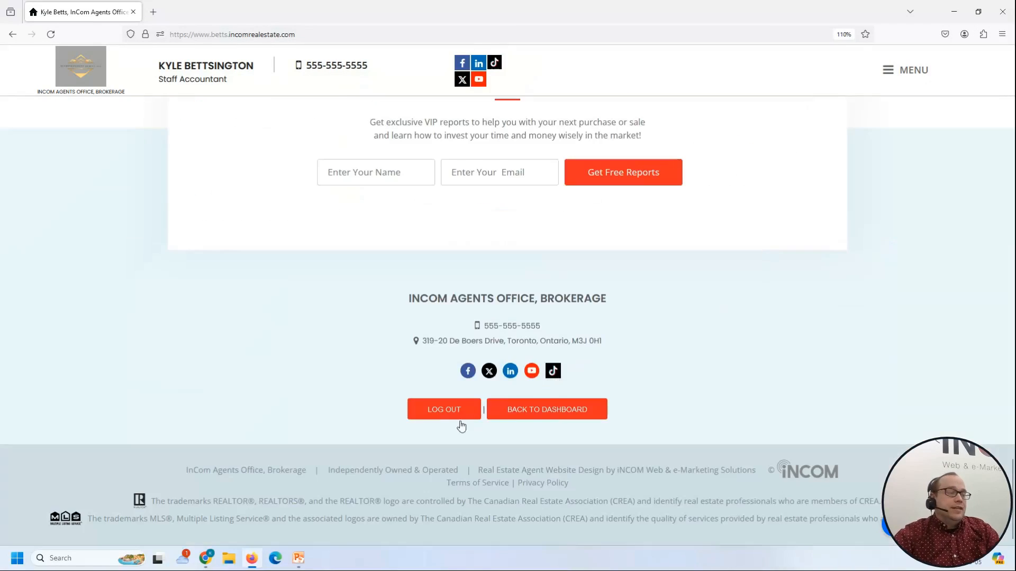
{"action": "left_click", "coordinate": [548, 404]}
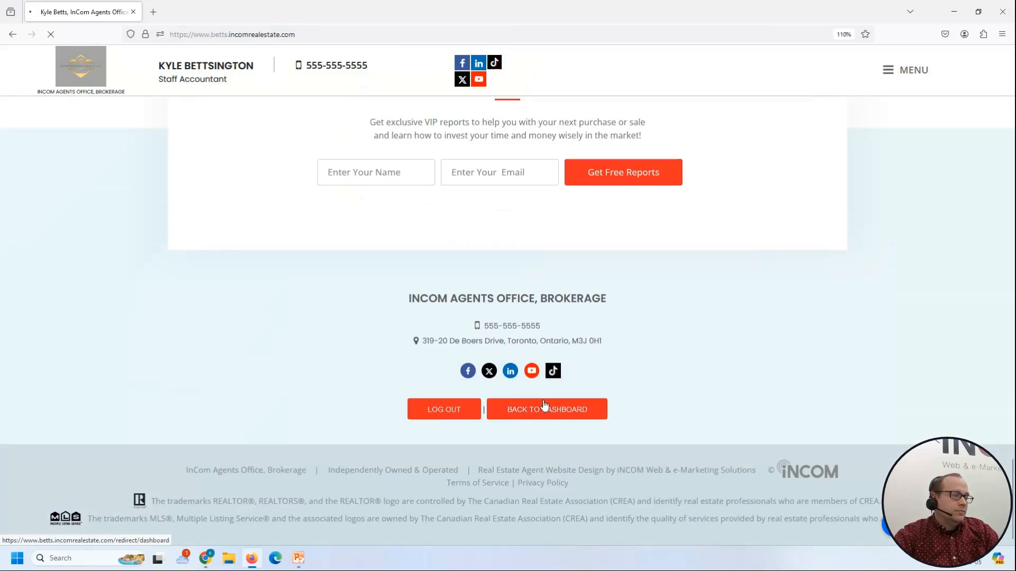
{"action": "left_click", "coordinate": [548, 409]}
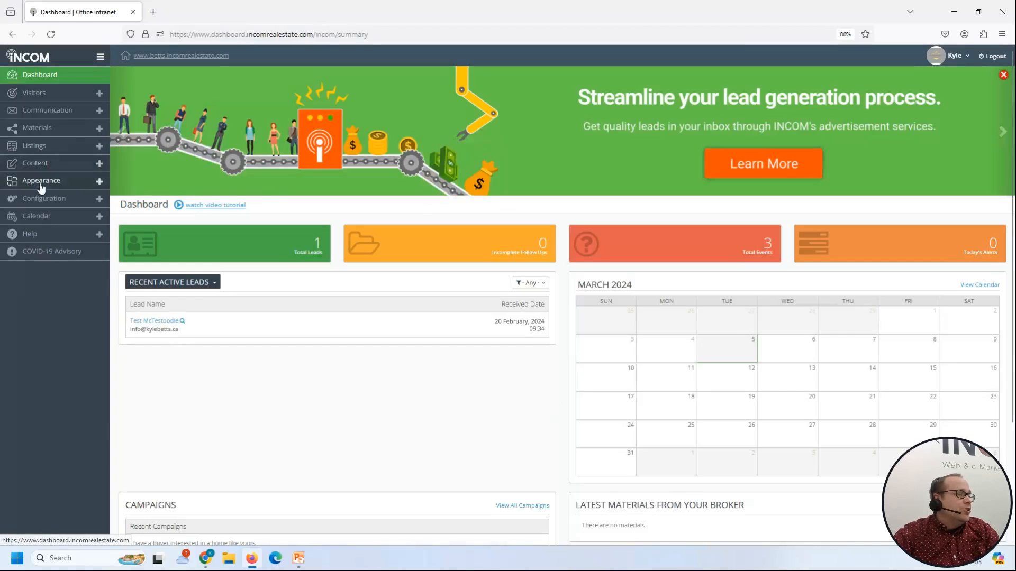
Open Manage Slideshow and hide the slide showing the white terrace with wicker stools at sunset
{"action": "left_click", "coordinate": [41, 181]}
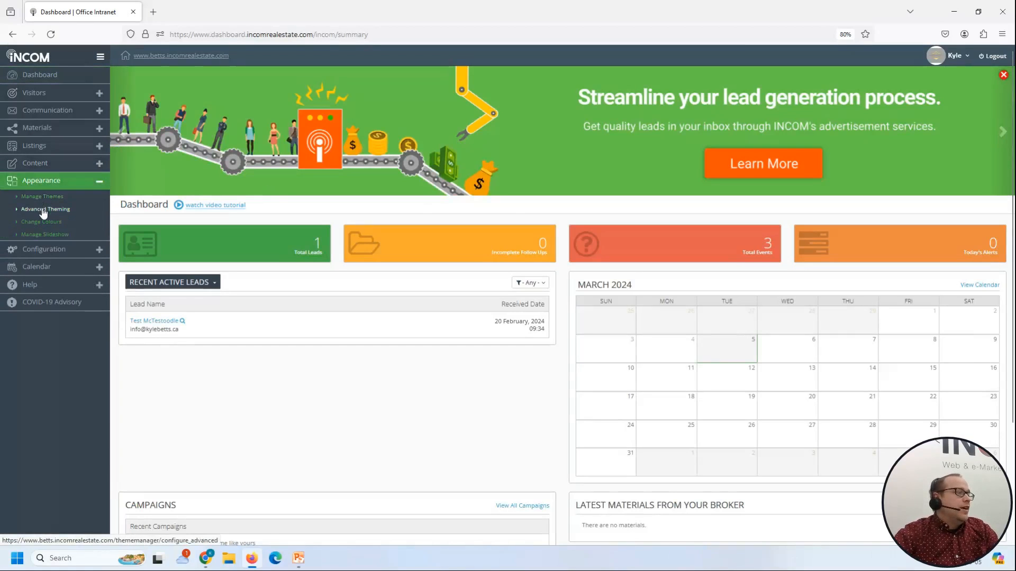
{"action": "left_click", "coordinate": [59, 236]}
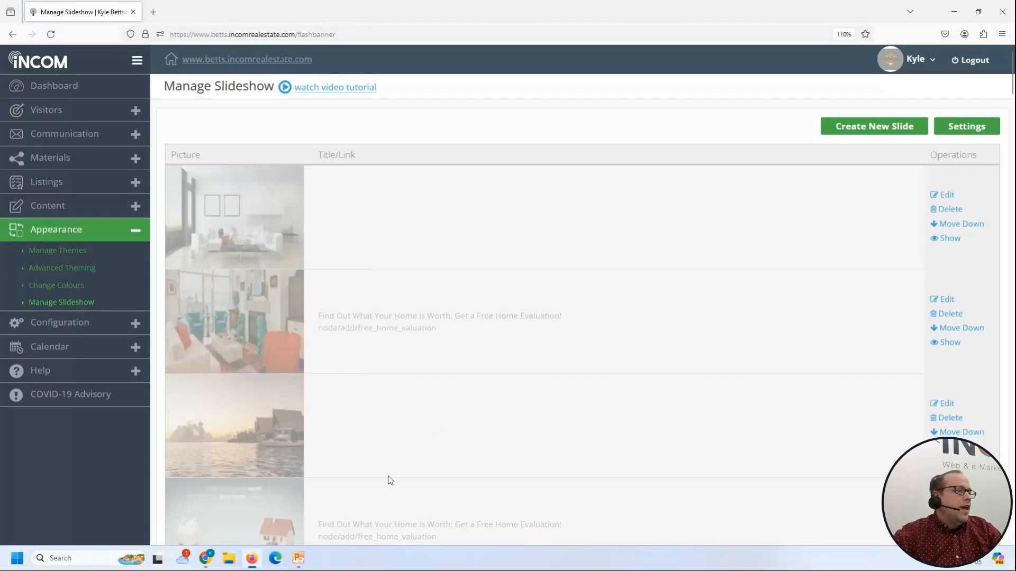
{"action": "scroll", "coordinate": [511, 350], "scroll_direction": "down", "scroll_amount": 6}
{"action": "scroll", "coordinate": [512, 351], "scroll_direction": "down", "scroll_amount": 10}
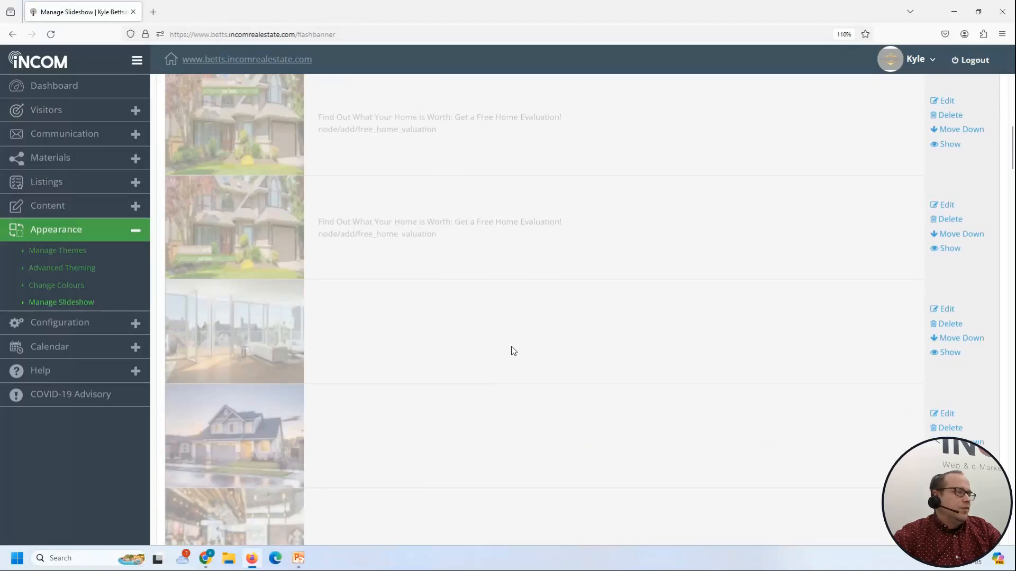
{"action": "scroll", "coordinate": [512, 351], "scroll_direction": "down", "scroll_amount": 2}
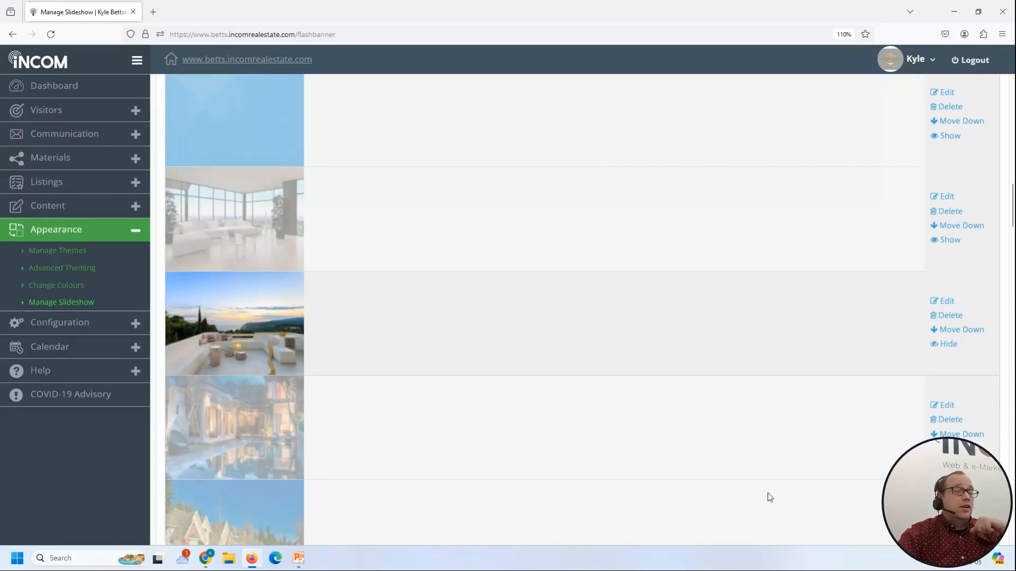
{"action": "left_click", "coordinate": [952, 350]}
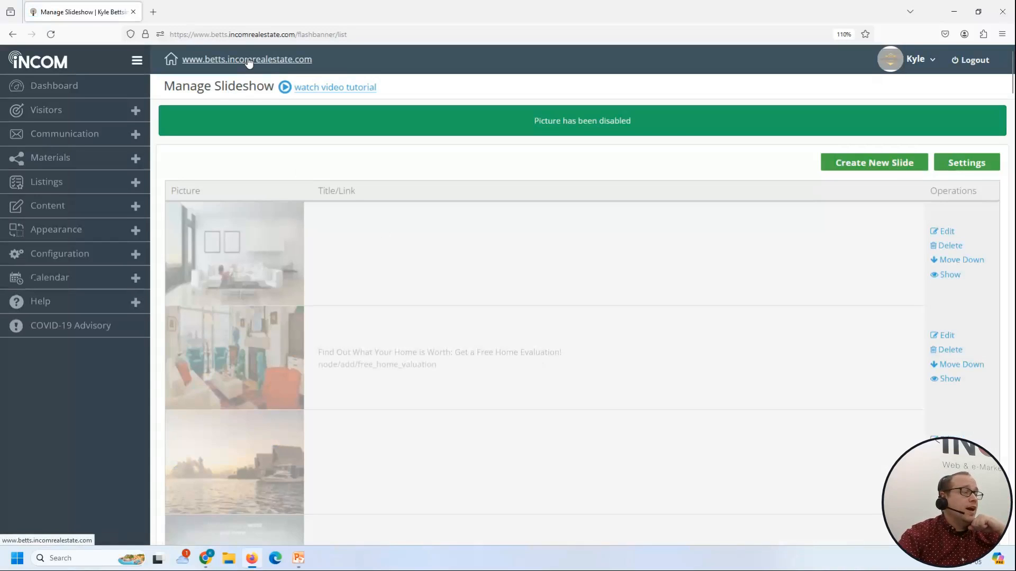
Check the slideshow on the live homepage with the terrace slide hidden, and return to the dashboard
{"action": "left_click", "coordinate": [248, 61]}
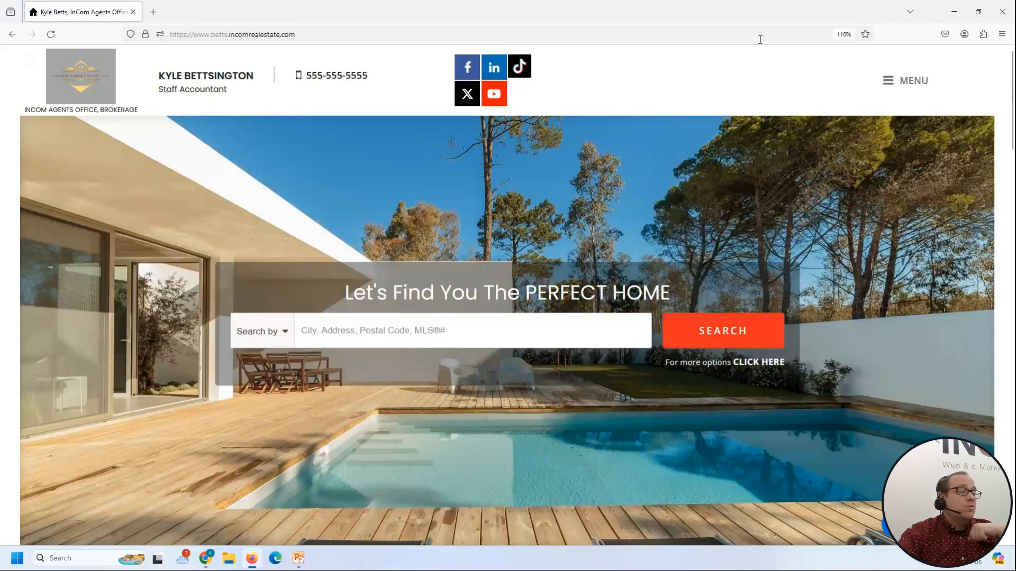
{"action": "scroll", "coordinate": [792, 218], "scroll_direction": "down", "scroll_amount": 15}
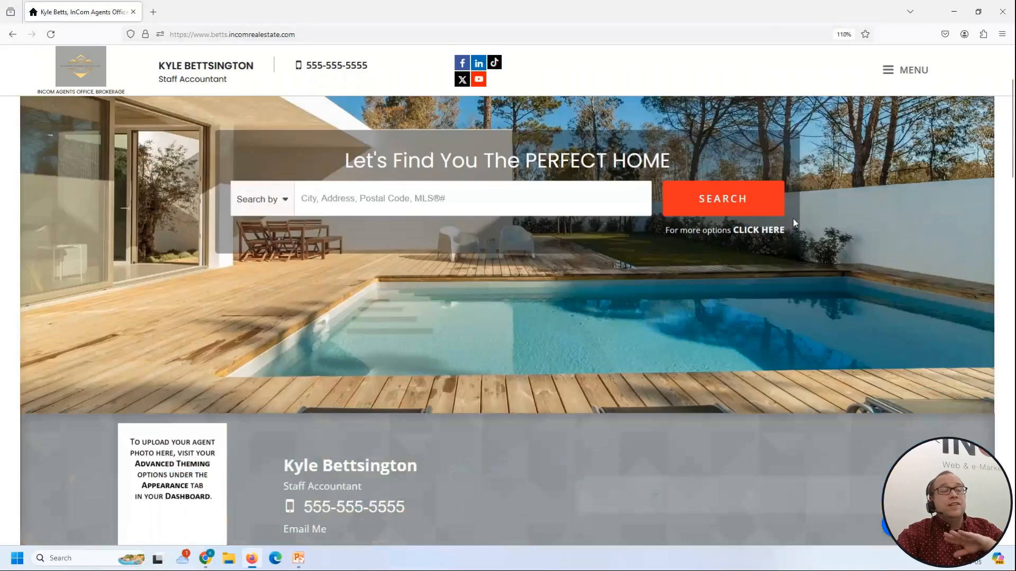
{"action": "scroll", "coordinate": [798, 201], "scroll_direction": "down", "scroll_amount": 15}
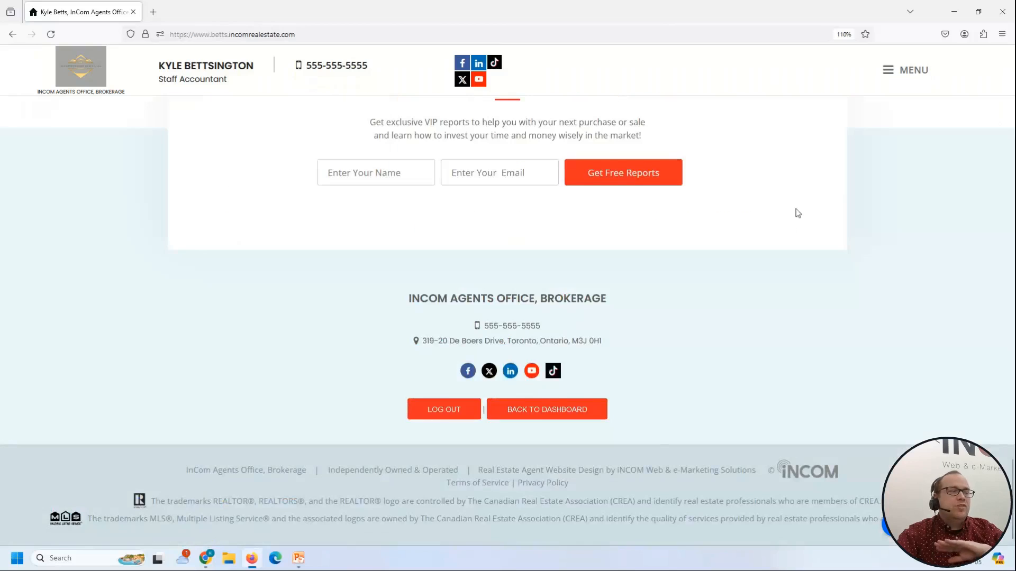
{"action": "left_click", "coordinate": [554, 418]}
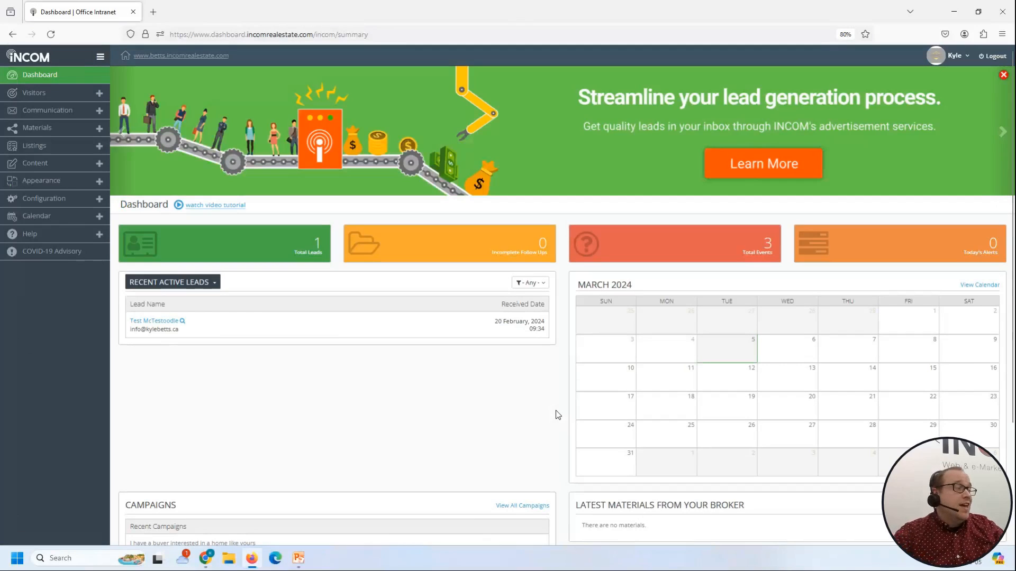
Reopen Manage Slideshow and start creating a new slide
{"action": "left_click", "coordinate": [60, 179]}
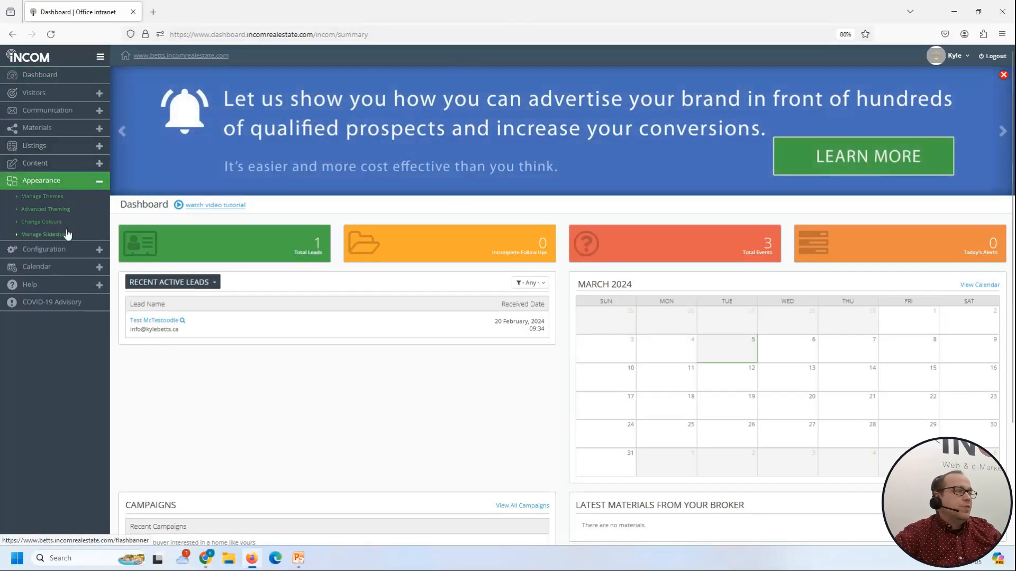
{"action": "left_click", "coordinate": [60, 235]}
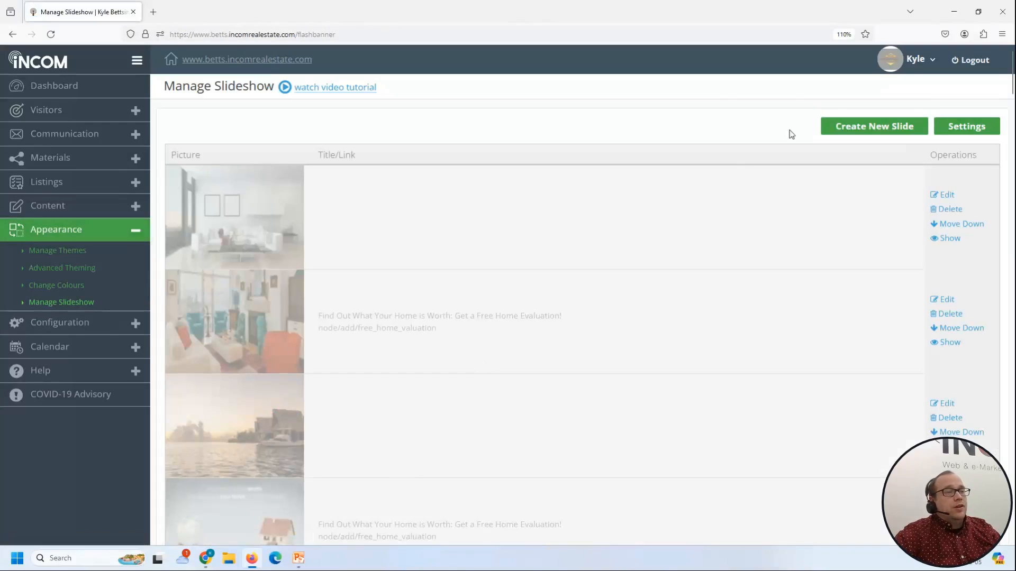
{"action": "left_click", "coordinate": [922, 130]}
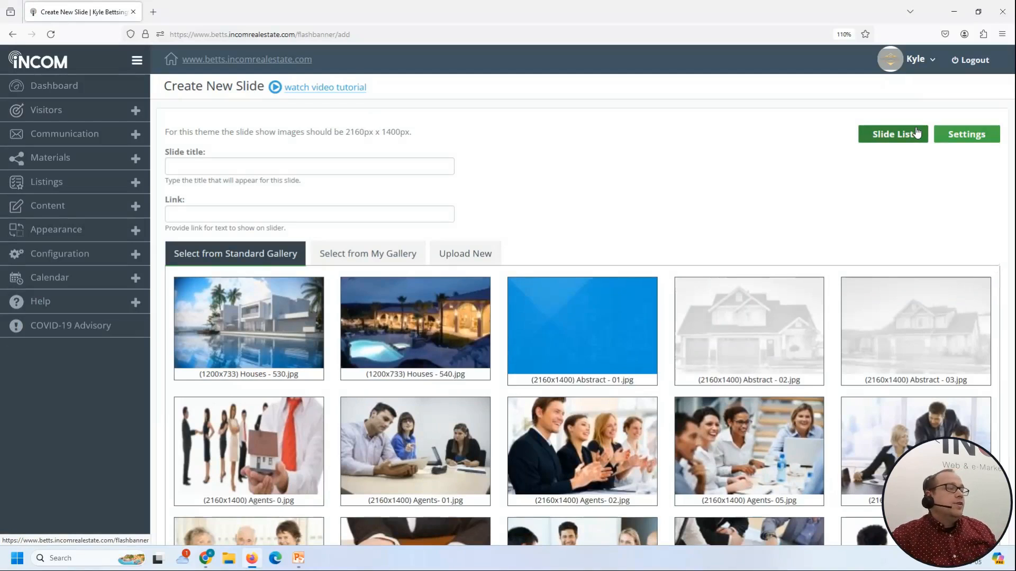
Look through My Gallery and the upload option as slide image sources, cancel the file selection, and return to the Standard Gallery
{"action": "left_click", "coordinate": [370, 255]}
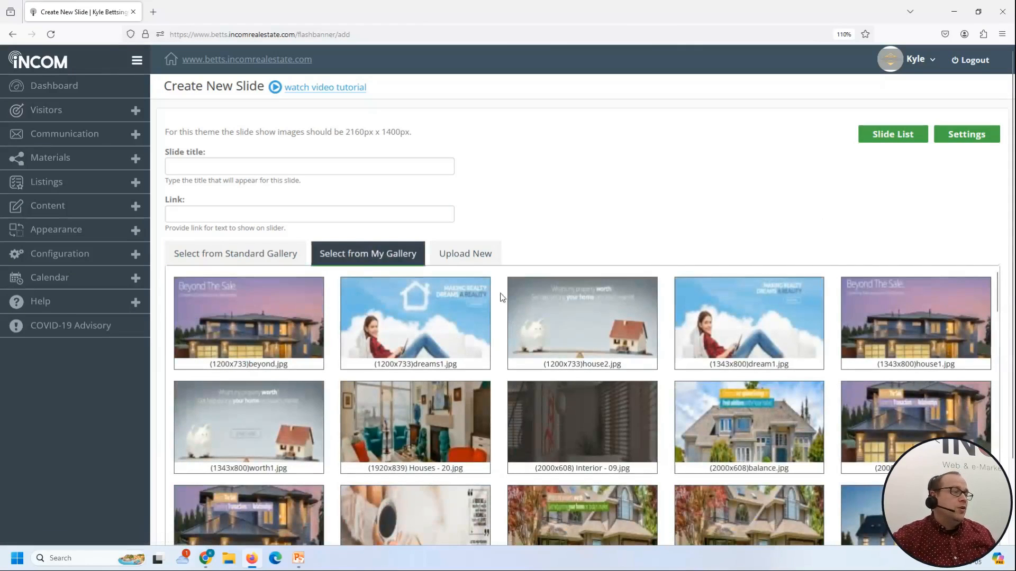
{"action": "left_click", "coordinate": [476, 255]}
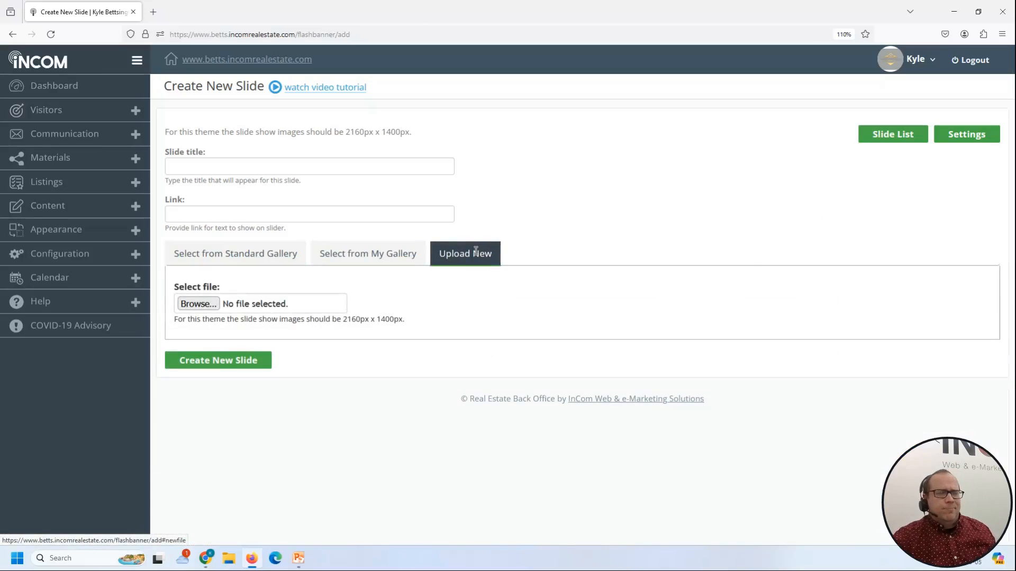
{"action": "left_click", "coordinate": [215, 303]}
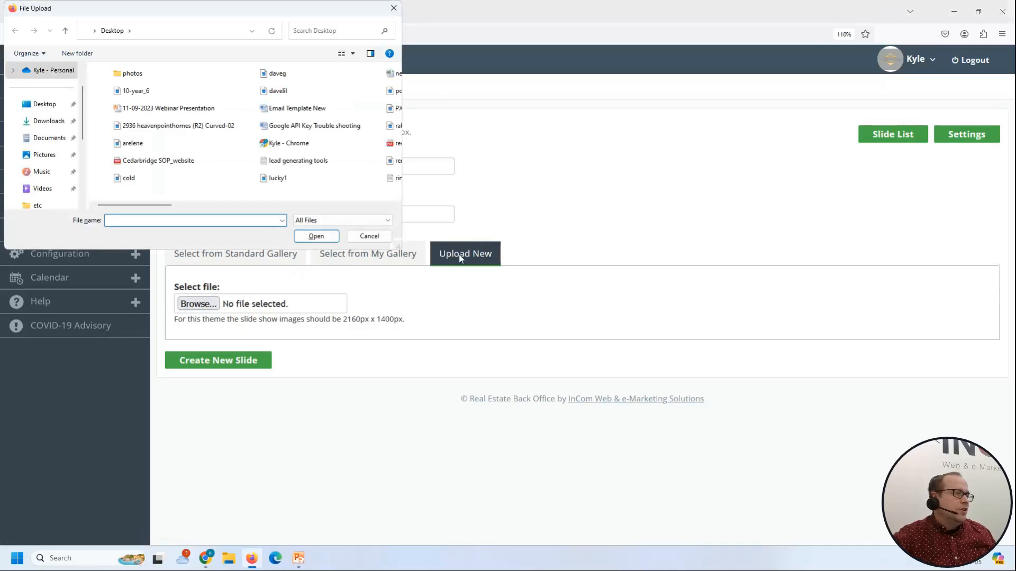
{"action": "left_click", "coordinate": [366, 238]}
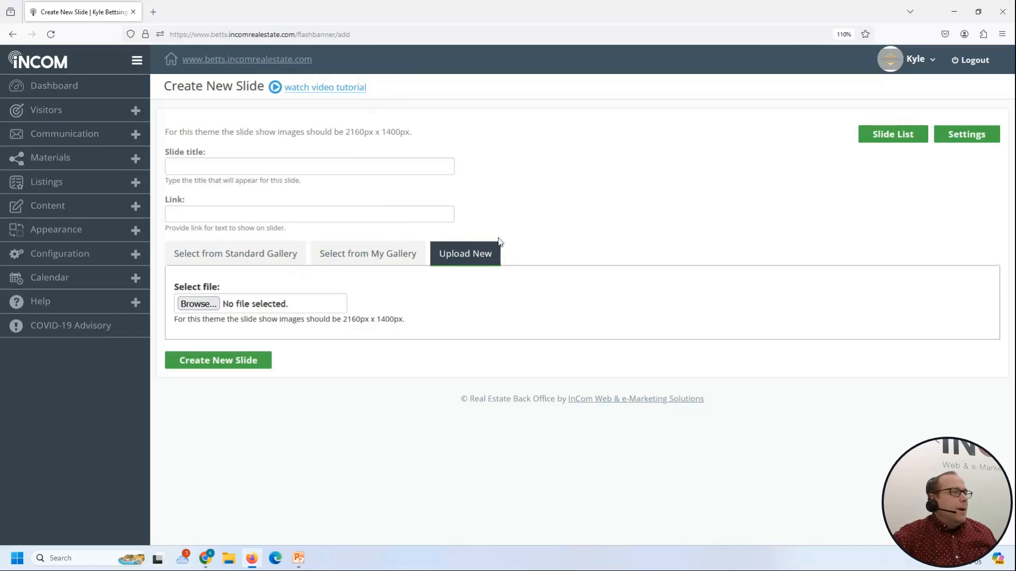
{"action": "left_click", "coordinate": [271, 259]}
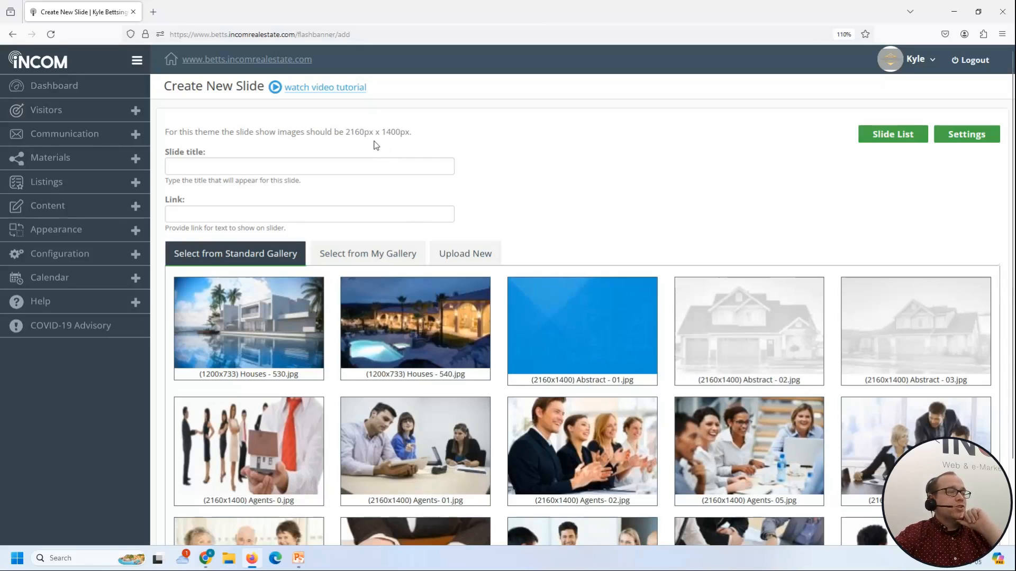
Examine the recommended slideshow image dimensions for this theme by highlighting the size note
{"action": "double_click", "coordinate": [394, 134]}
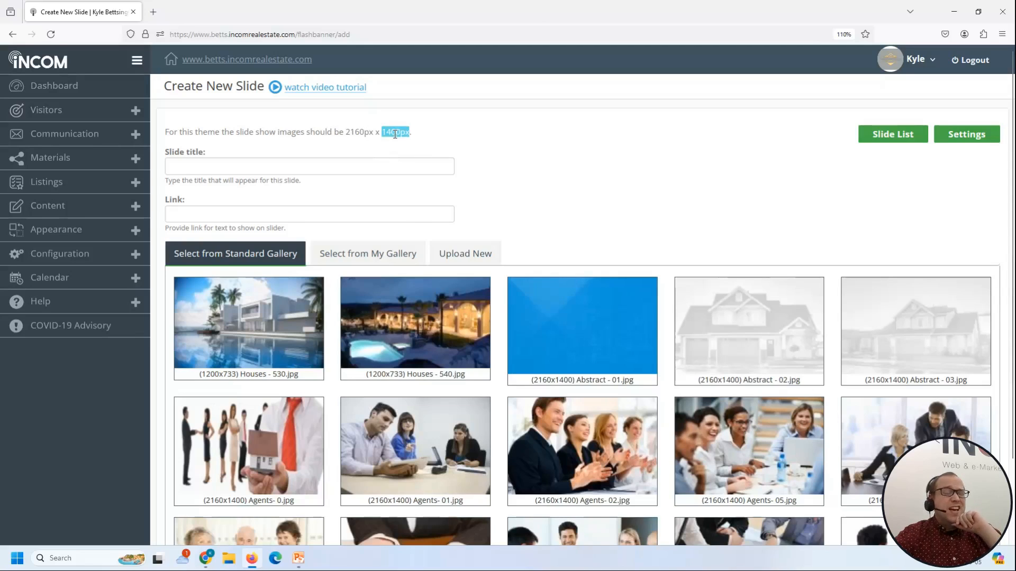
{"action": "left_click", "coordinate": [395, 134]}
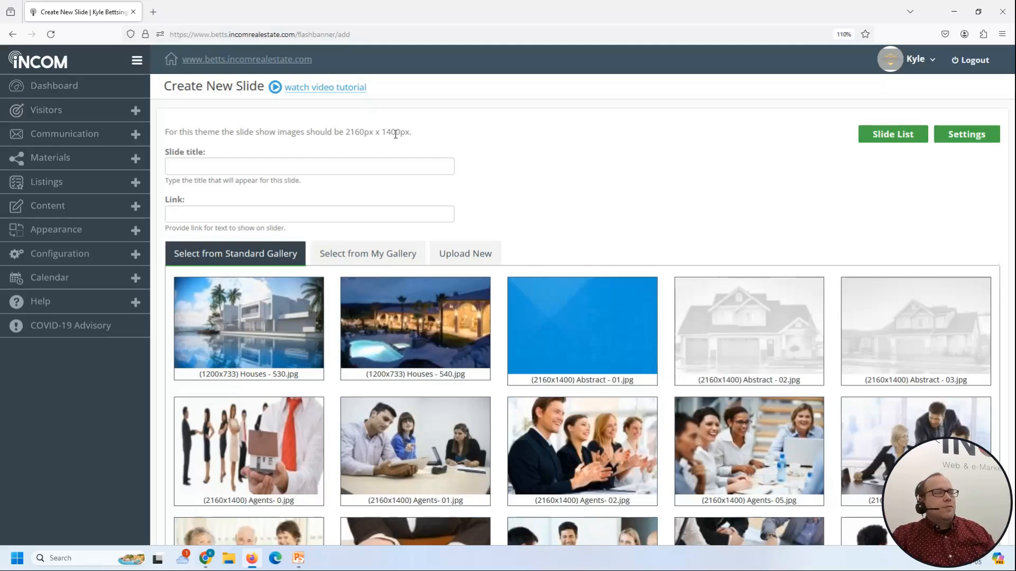
{"action": "triple_click", "coordinate": [396, 134]}
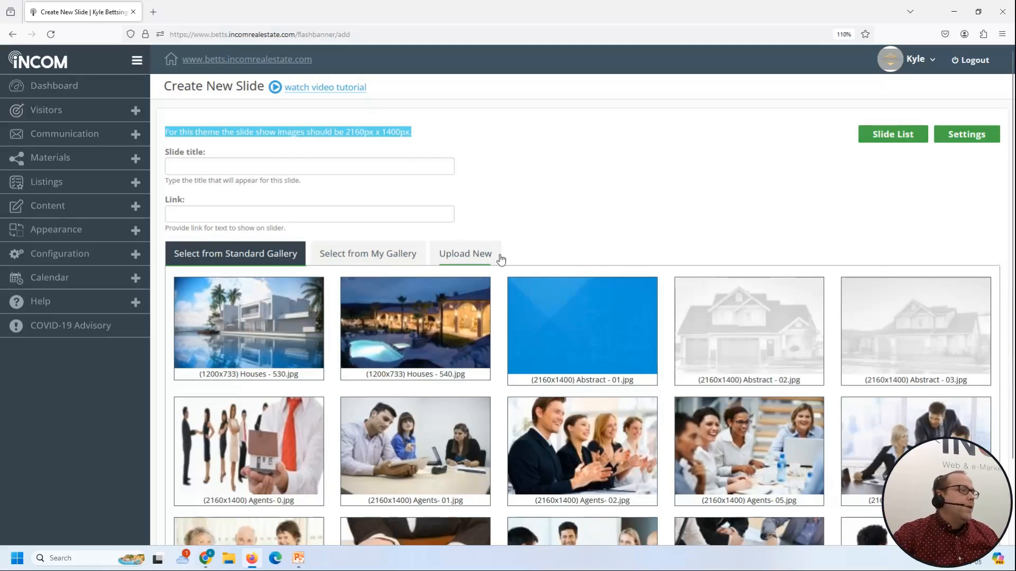
{"action": "left_click", "coordinate": [517, 182]}
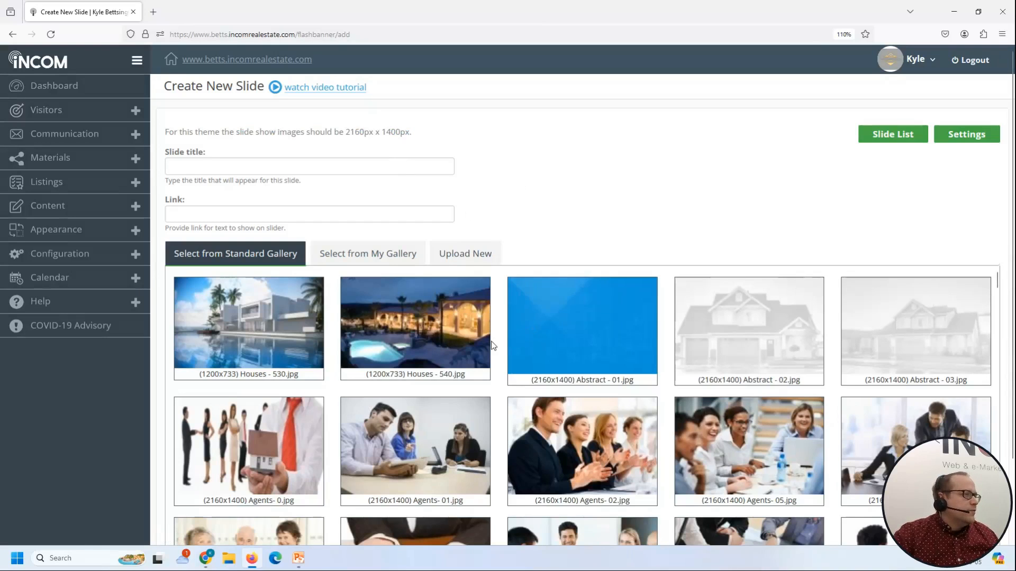
Create a new slide from the Standard Gallery using the city skyline image Buildings - 02.jpg, without a title or link
{"action": "scroll", "coordinate": [497, 365], "scroll_direction": "down", "scroll_amount": 5}
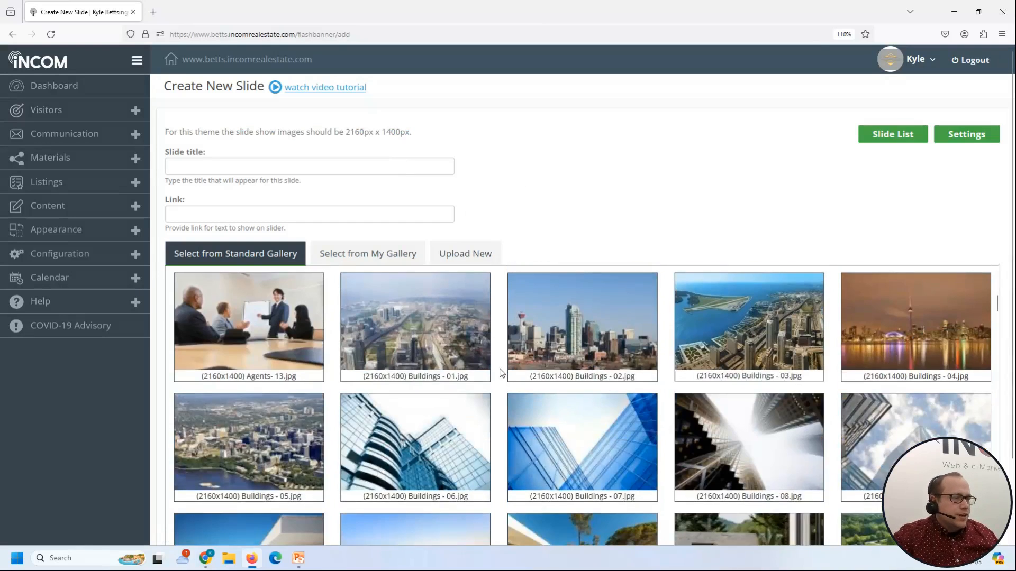
{"action": "left_click", "coordinate": [743, 328]}
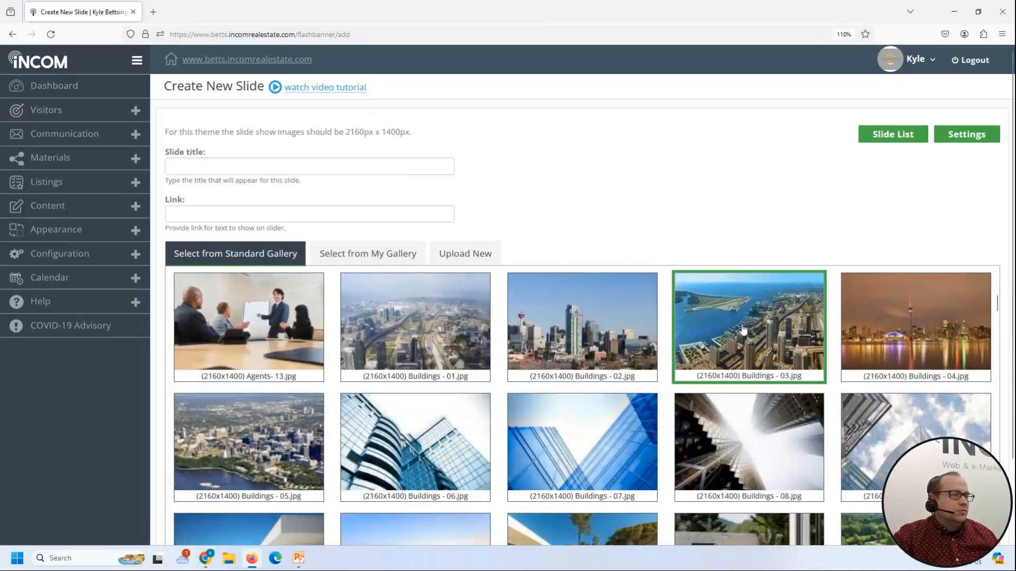
{"action": "left_click", "coordinate": [545, 330]}
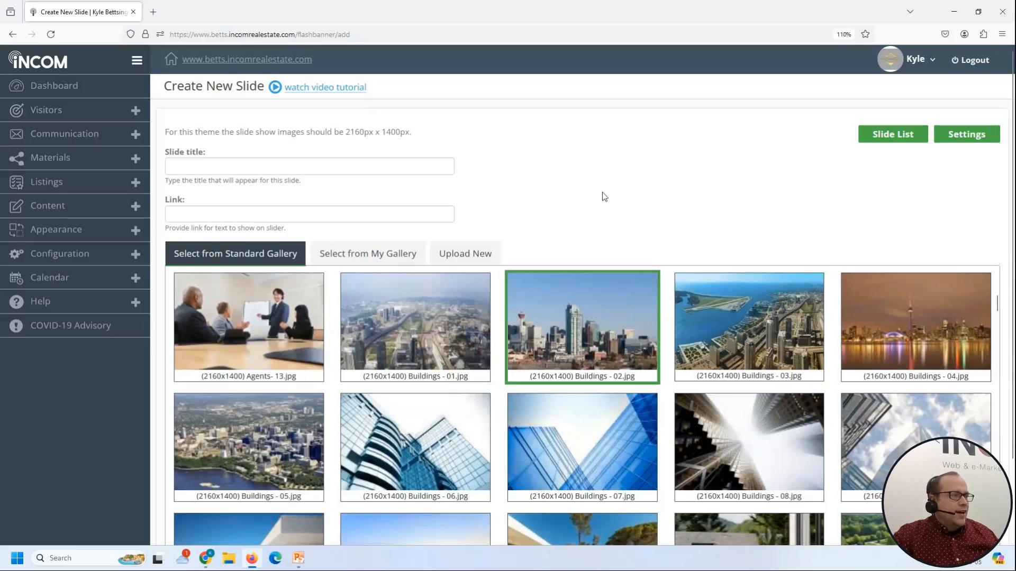
{"action": "scroll", "coordinate": [601, 243], "scroll_direction": "down", "scroll_amount": 2}
{"action": "scroll", "coordinate": [601, 243], "scroll_direction": "down", "scroll_amount": 10}
{"action": "left_click", "coordinate": [241, 481]}
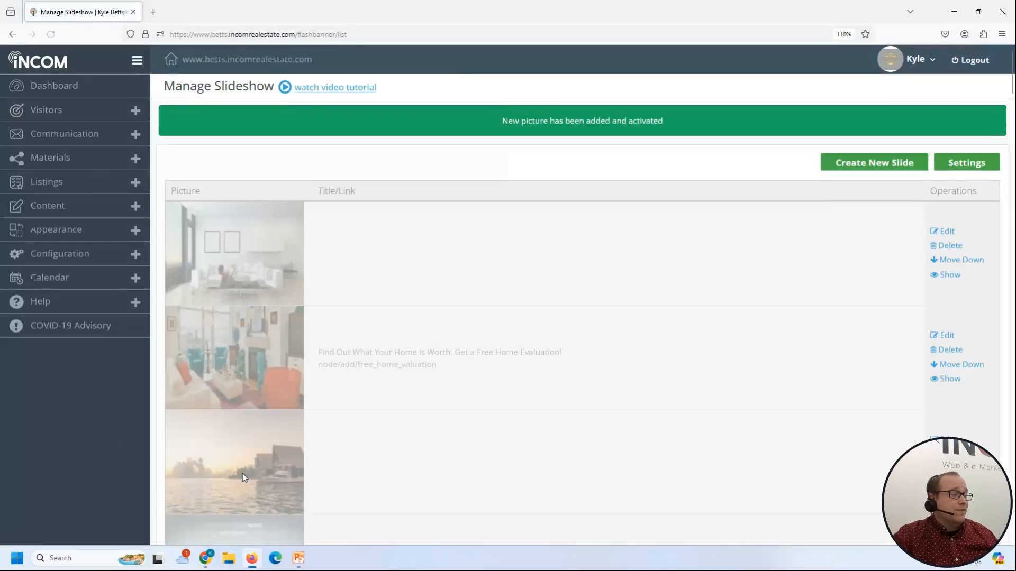
Open the live homepage and advance its slideshow to the new city skyline slide
{"action": "left_click", "coordinate": [286, 59]}
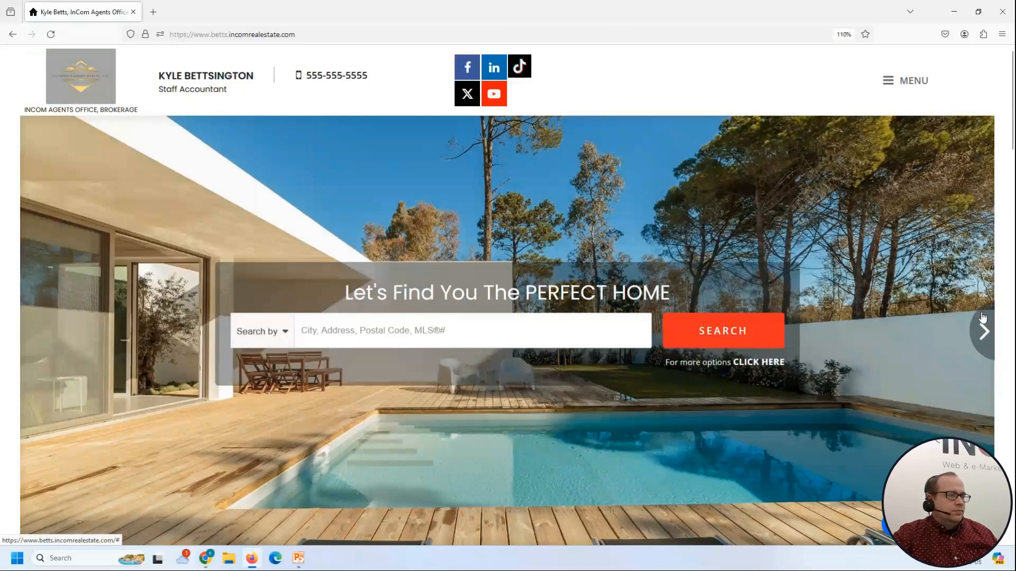
{"action": "left_click", "coordinate": [982, 327]}
{"action": "left_click", "coordinate": [983, 327]}
{"action": "left_click", "coordinate": [983, 326]}
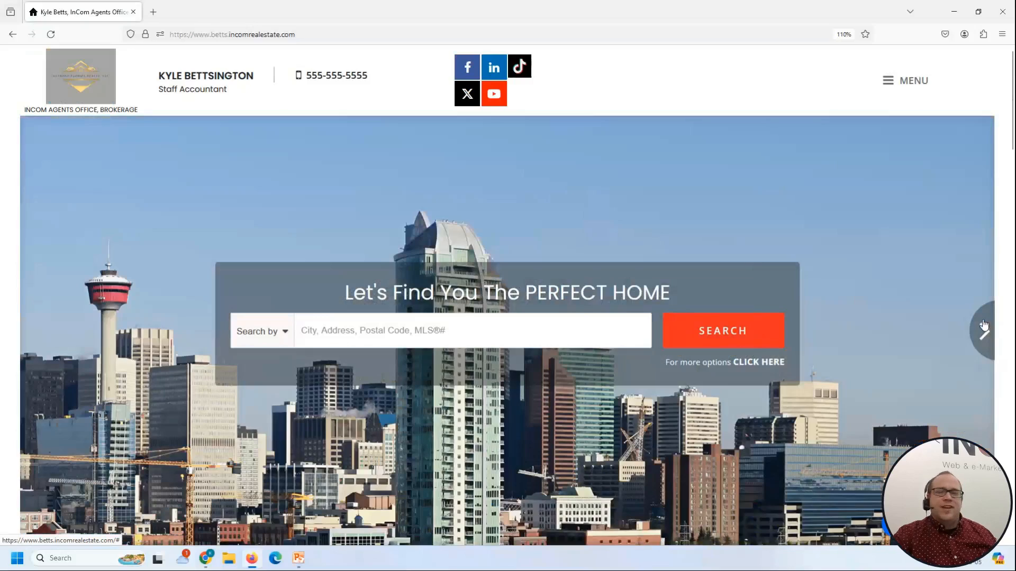
Return to the dashboard from the homepage footer and open the Widgets Manager
{"action": "key", "text": "End"}
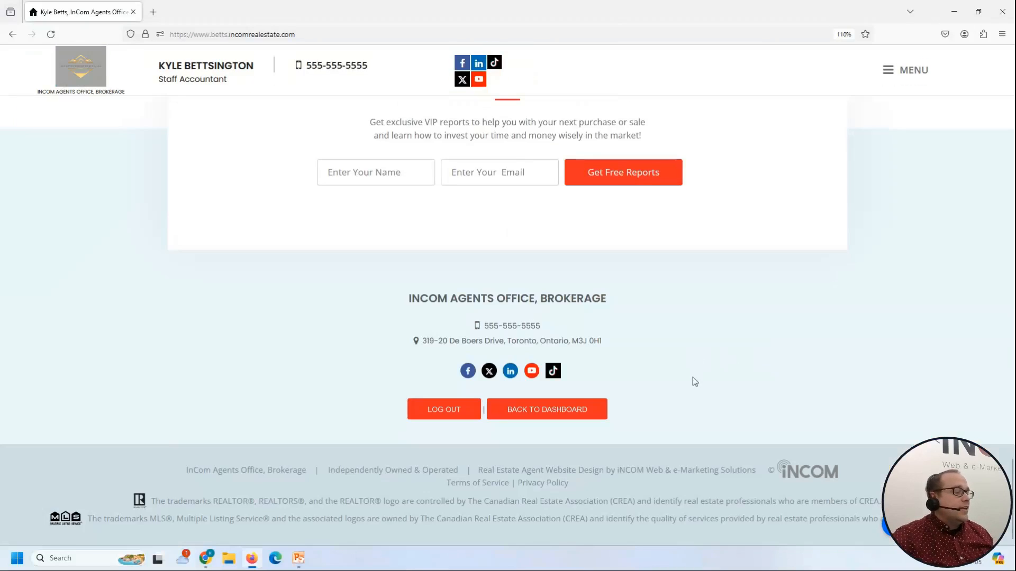
{"action": "left_click", "coordinate": [559, 408]}
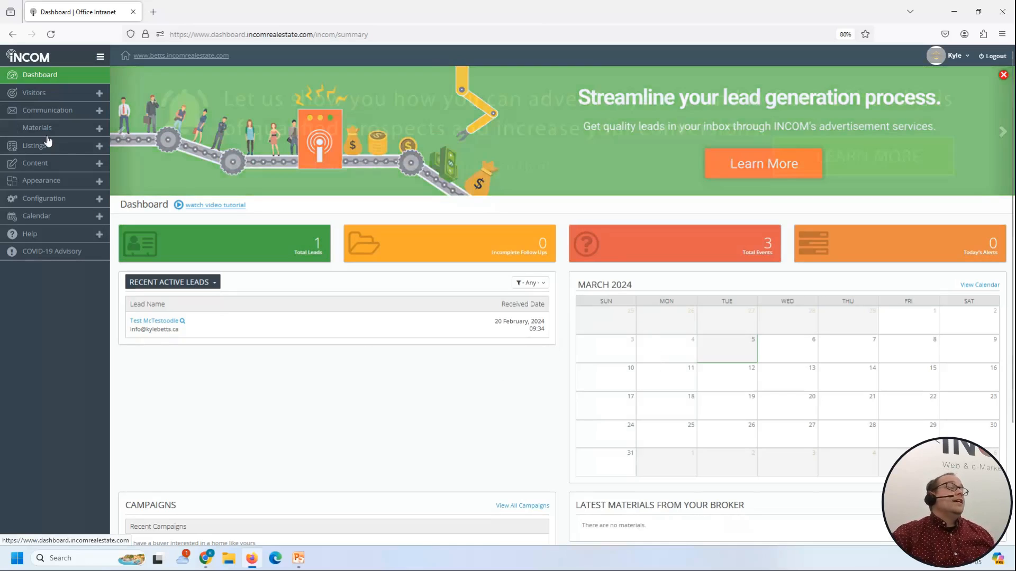
{"action": "left_click", "coordinate": [51, 166]}
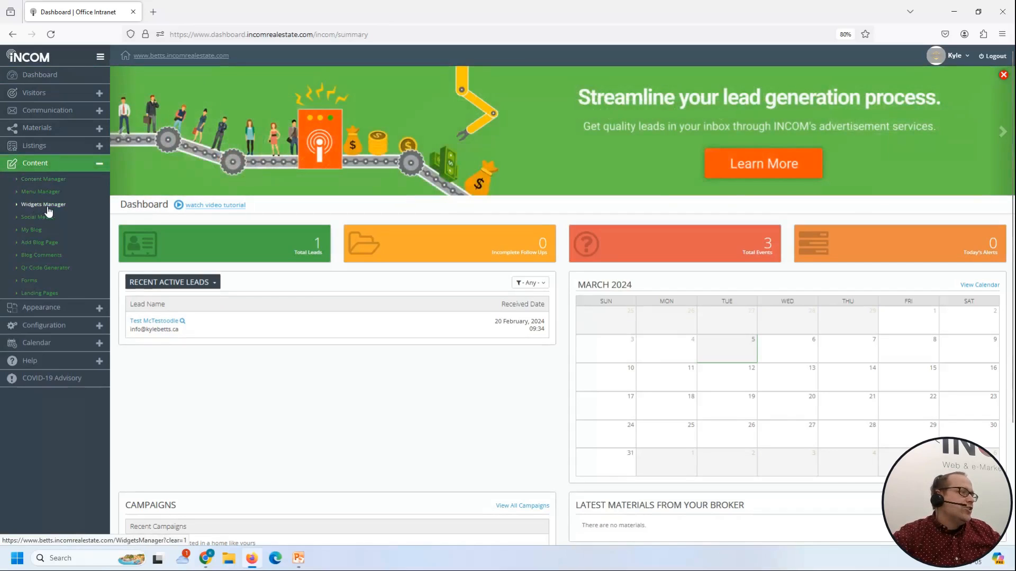
{"action": "left_click", "coordinate": [47, 206]}
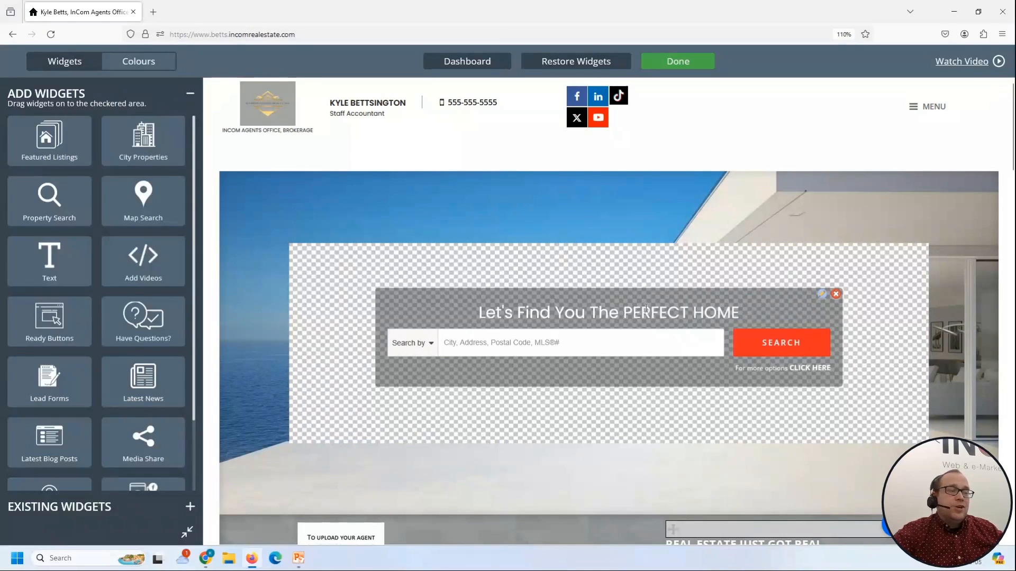
Place a Featured Listings widget in the empty row below the Dream Home and Home Worth widgets, and delete it from the Front Page
{"action": "left_click", "coordinate": [680, 347]}
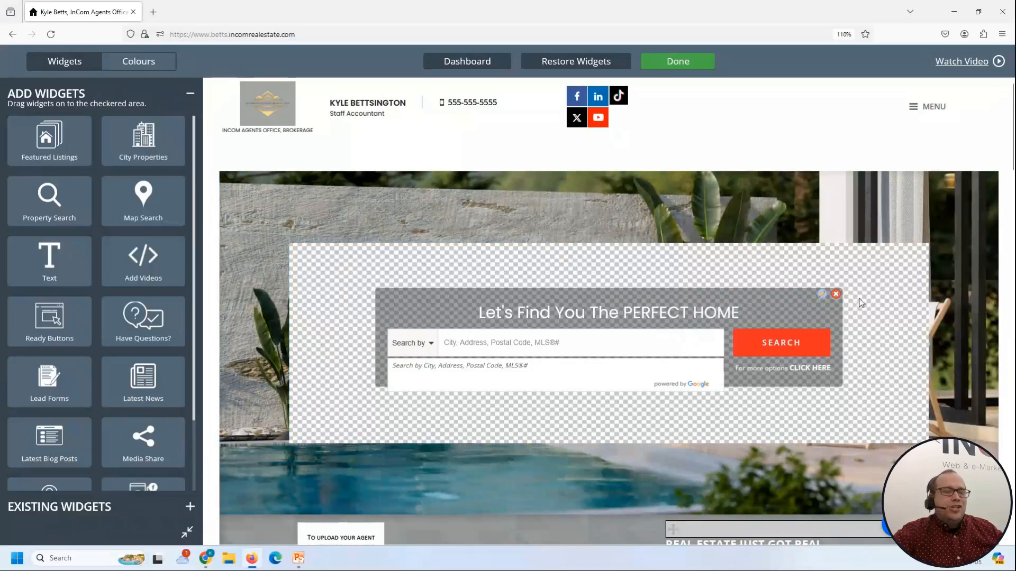
{"action": "scroll", "coordinate": [868, 301], "scroll_direction": "down", "scroll_amount": 5}
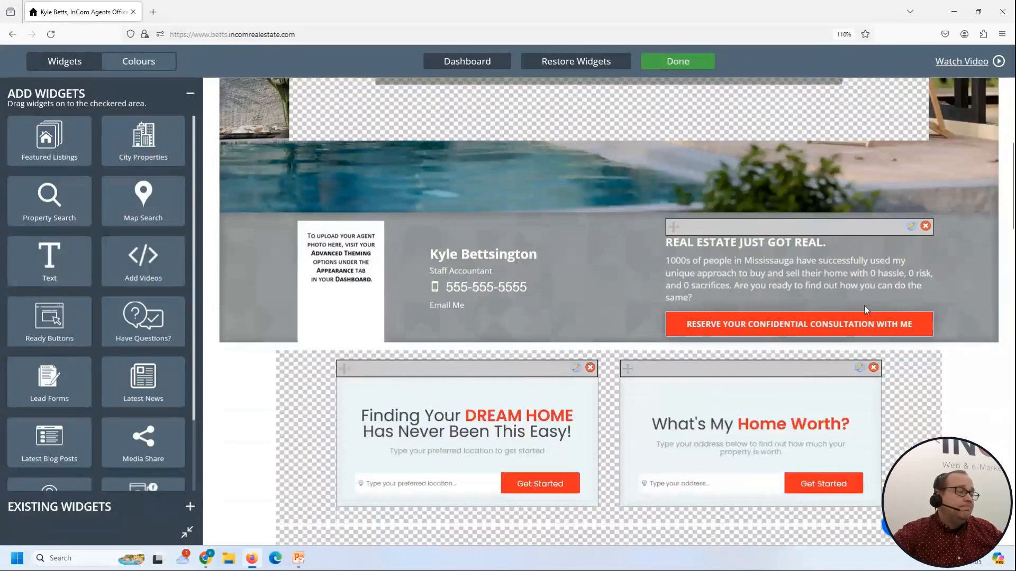
{"action": "scroll", "coordinate": [866, 310], "scroll_direction": "down", "scroll_amount": 3}
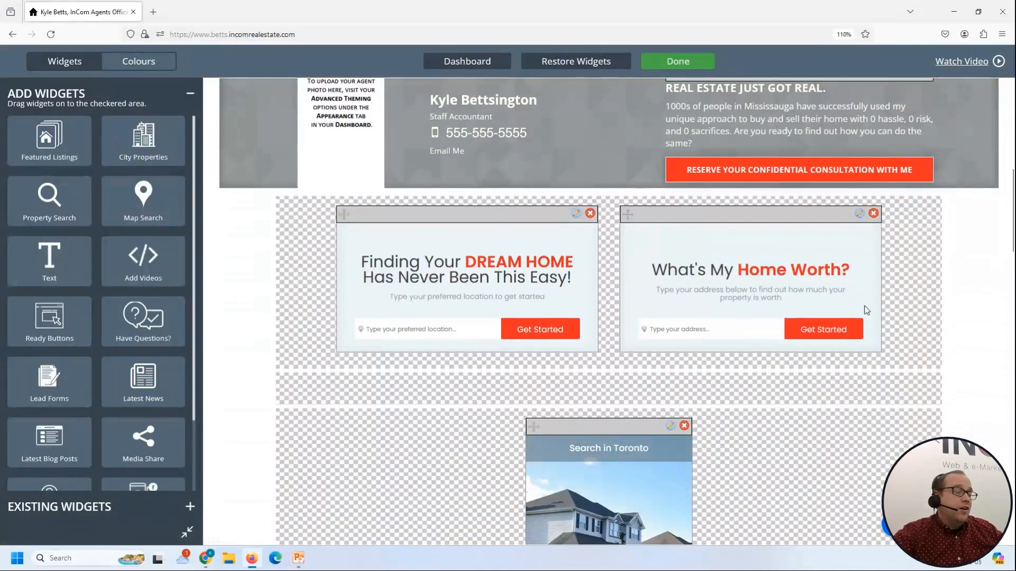
{"action": "scroll", "coordinate": [866, 310], "scroll_direction": "down", "scroll_amount": 3}
{"action": "scroll", "coordinate": [866, 310], "scroll_direction": "up", "scroll_amount": 2}
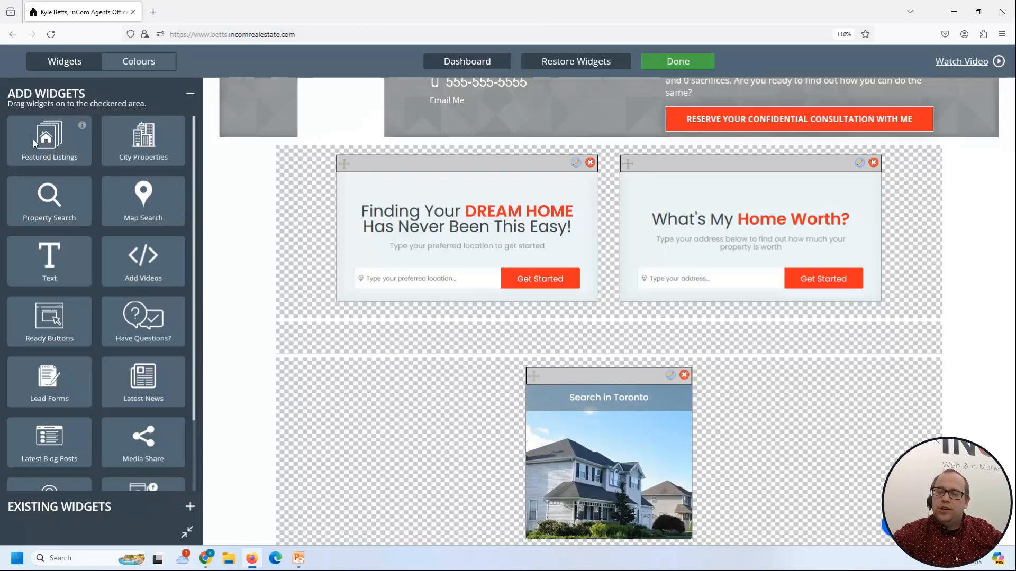
{"action": "left_click_drag", "start_coordinate": [33, 143], "coordinate": [451, 341]}
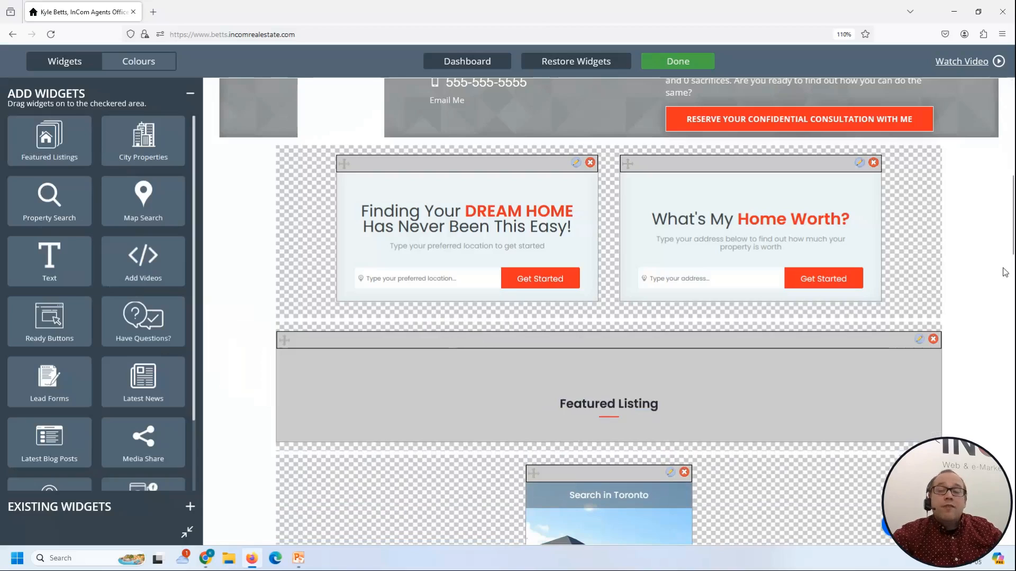
{"action": "left_click", "coordinate": [933, 339]}
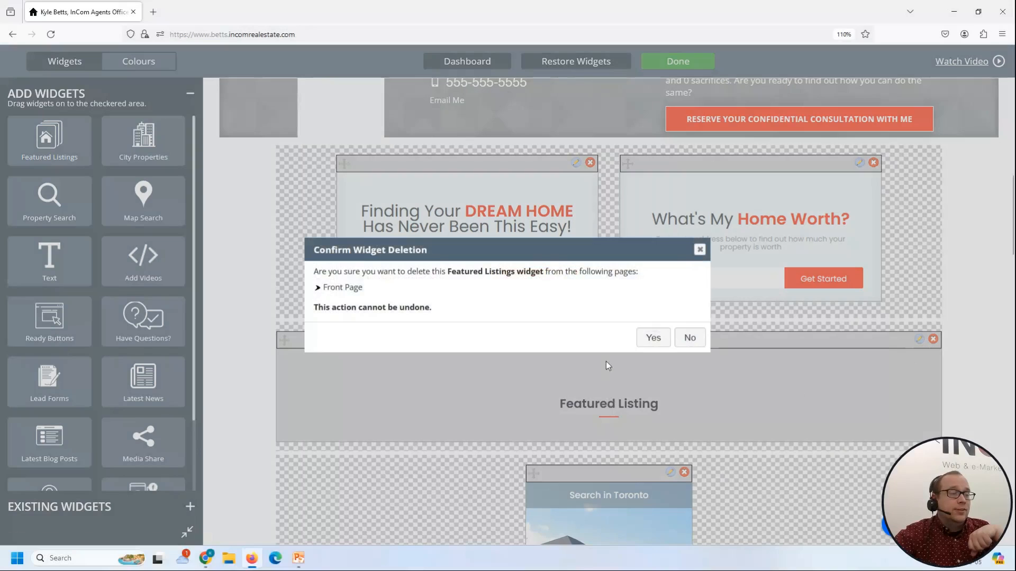
{"action": "left_click", "coordinate": [647, 340]}
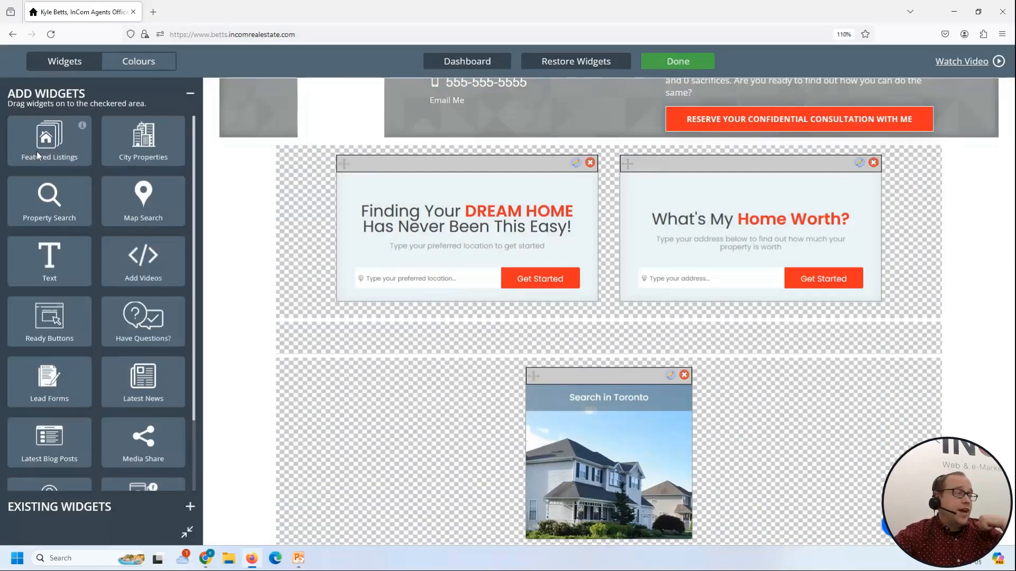
Add the Featured Listings widget to the empty row above Search in Toronto, and view its settings without changing them
{"action": "left_click_drag", "start_coordinate": [37, 152], "coordinate": [457, 337]}
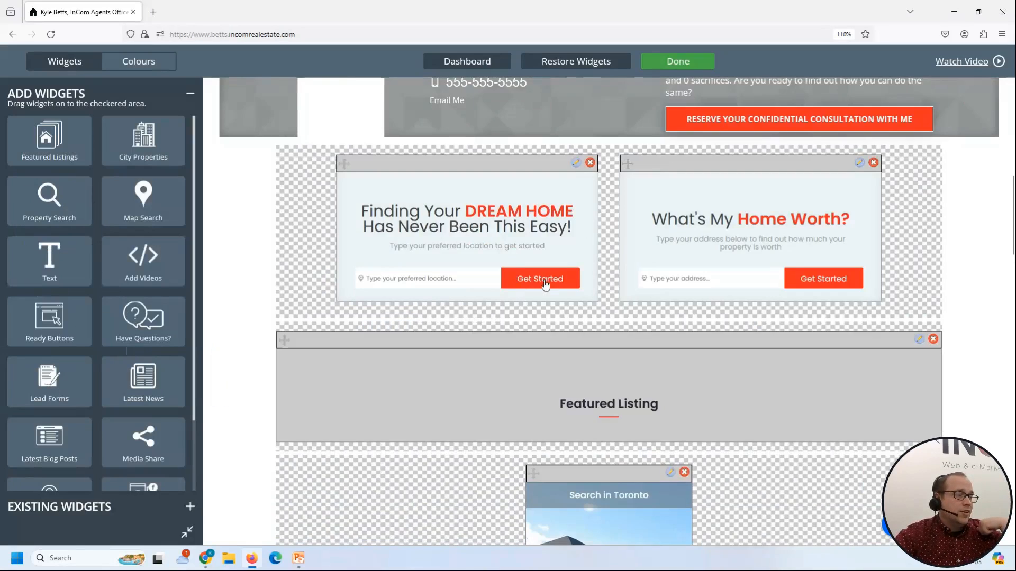
{"action": "left_click", "coordinate": [919, 340]}
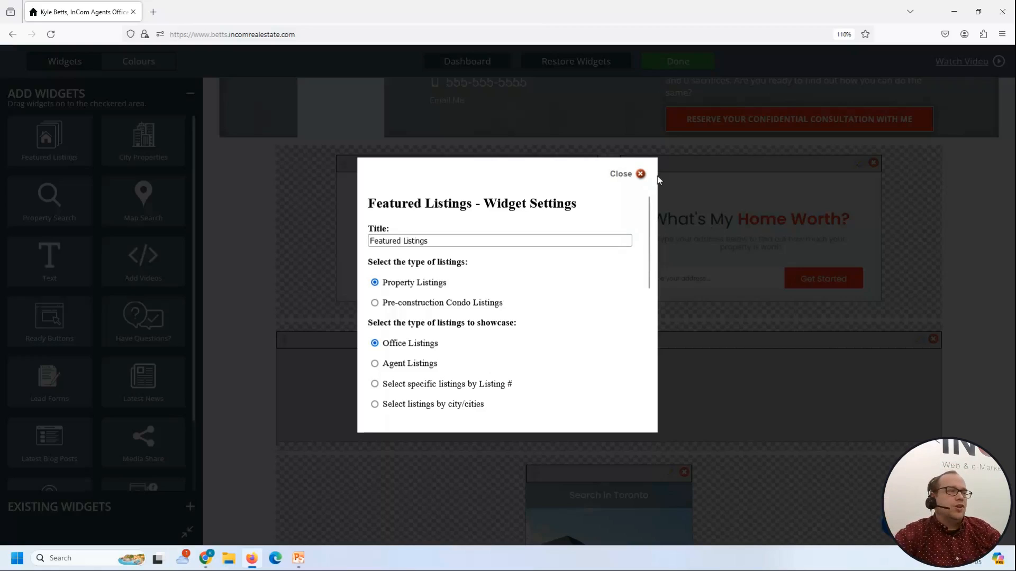
{"action": "left_click", "coordinate": [641, 173]}
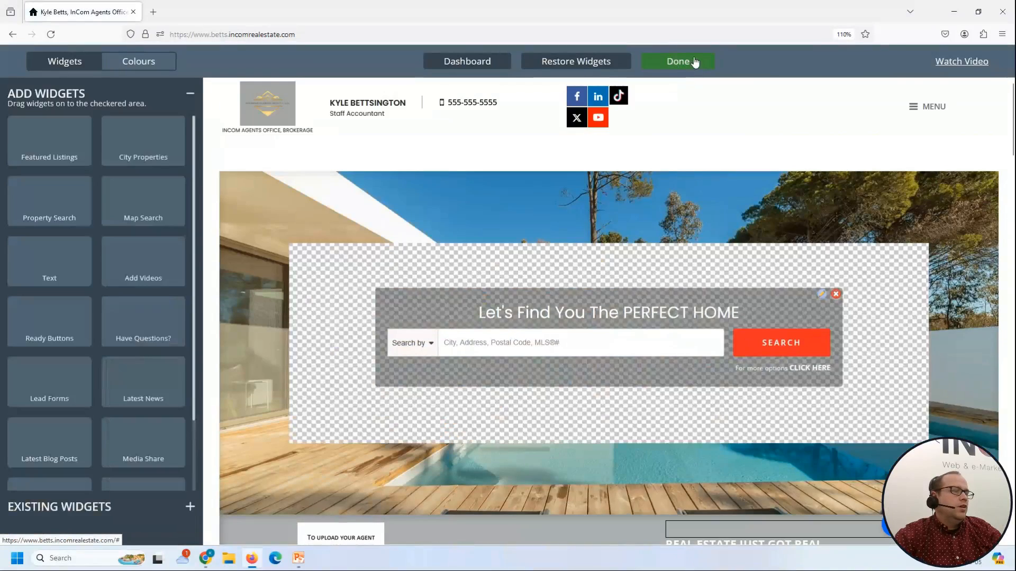
Finish editing the homepage widgets and go back to the dashboard from the page footer
{"action": "left_click", "coordinate": [693, 62]}
{"action": "scroll", "coordinate": [672, 153], "scroll_direction": "down", "scroll_amount": 15}
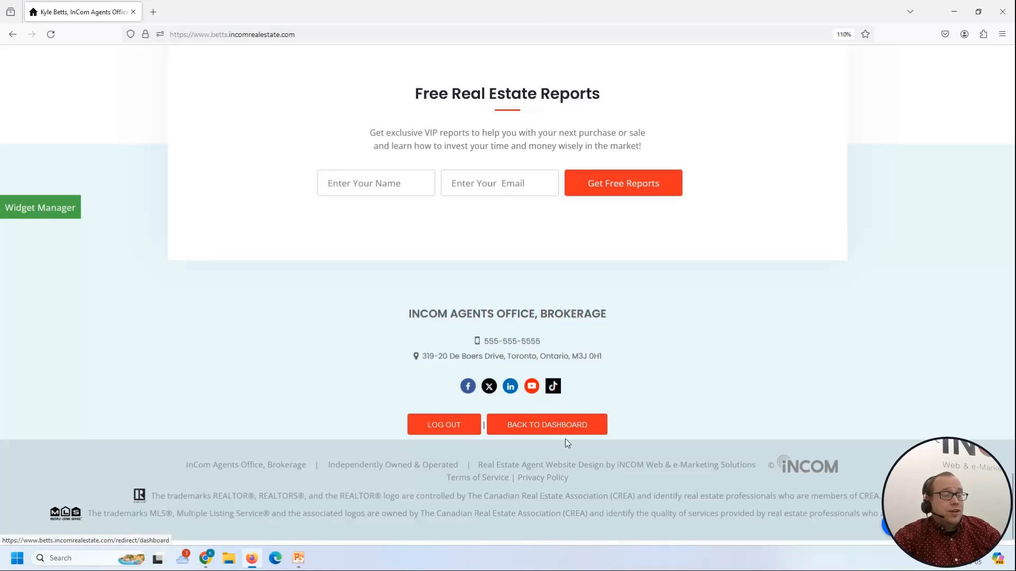
{"action": "left_click", "coordinate": [569, 426]}
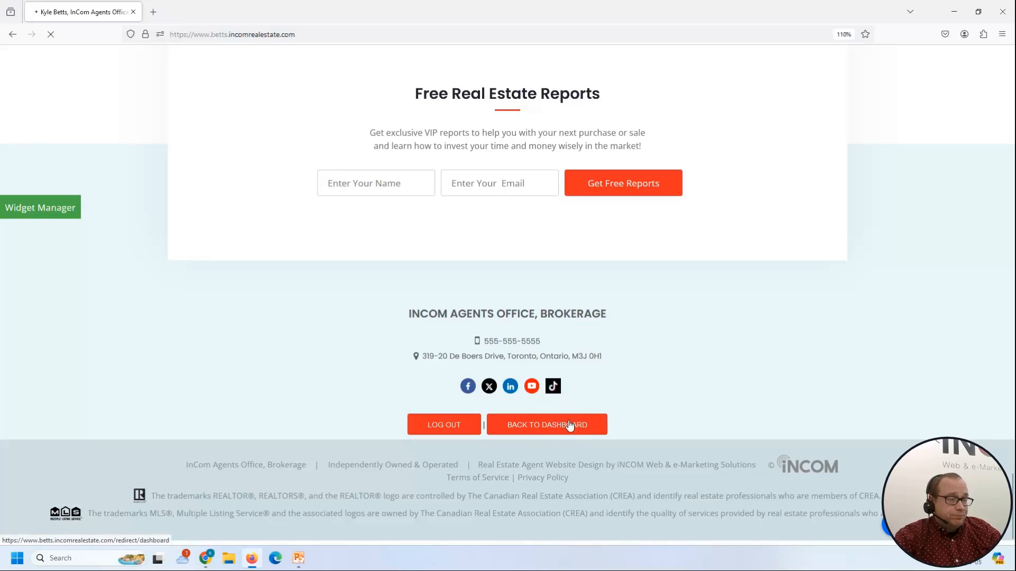
{"action": "right_click", "coordinate": [569, 423]}
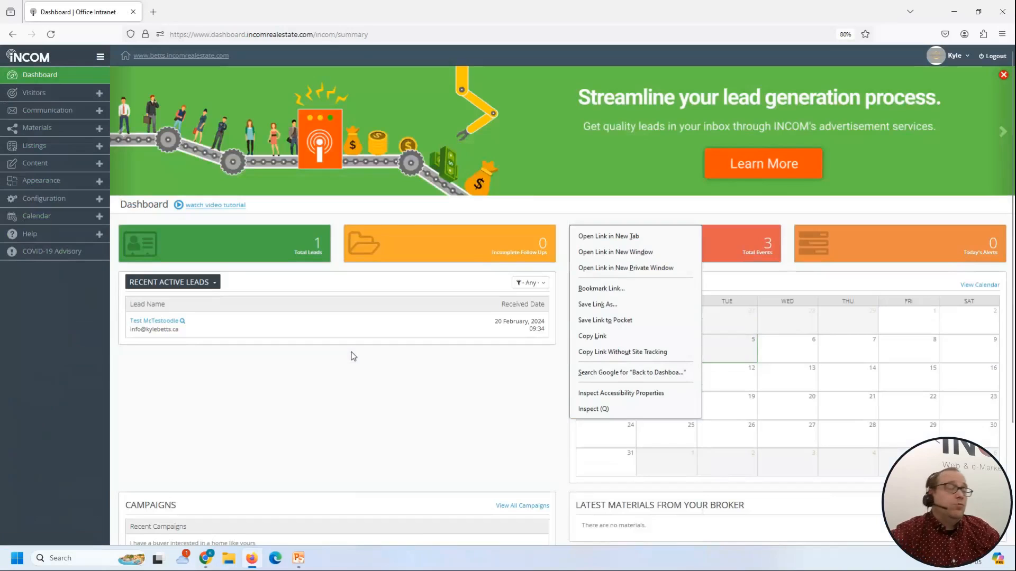
{"action": "left_click", "coordinate": [345, 413]}
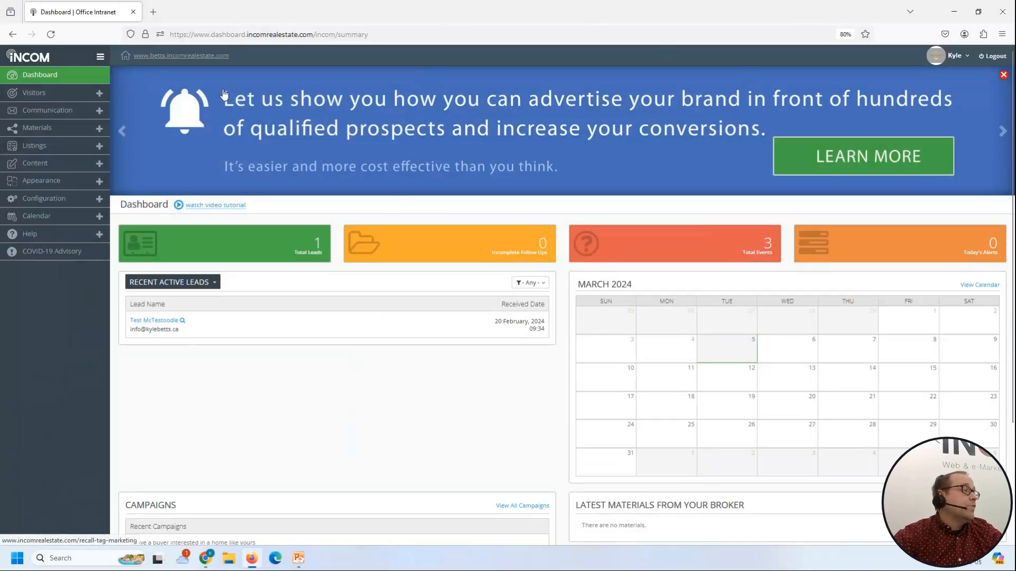
Reopen the Widgets Manager and open the settings of the homepage's Featured Listings widget
{"action": "left_click", "coordinate": [51, 165]}
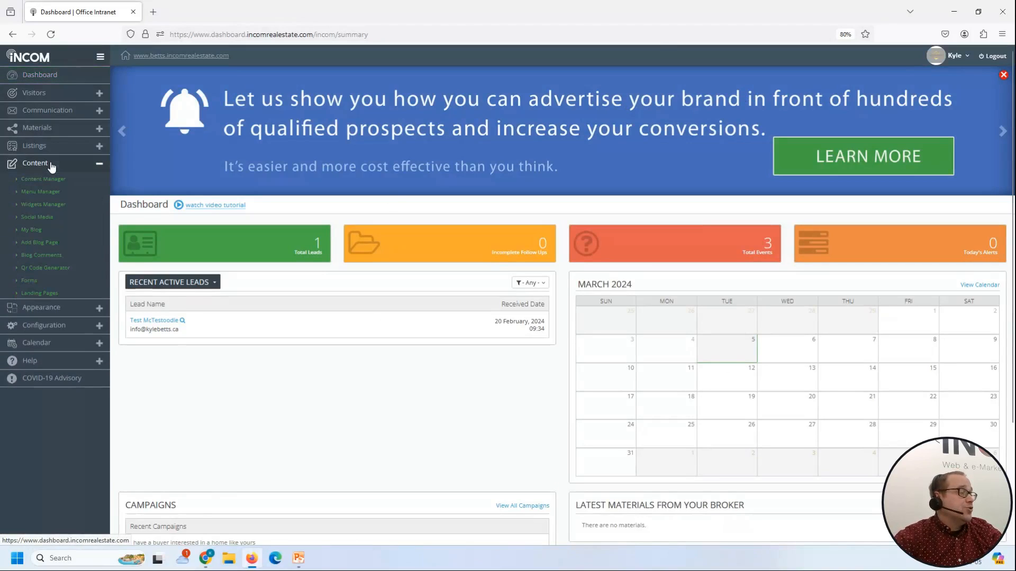
{"action": "left_click", "coordinate": [45, 208]}
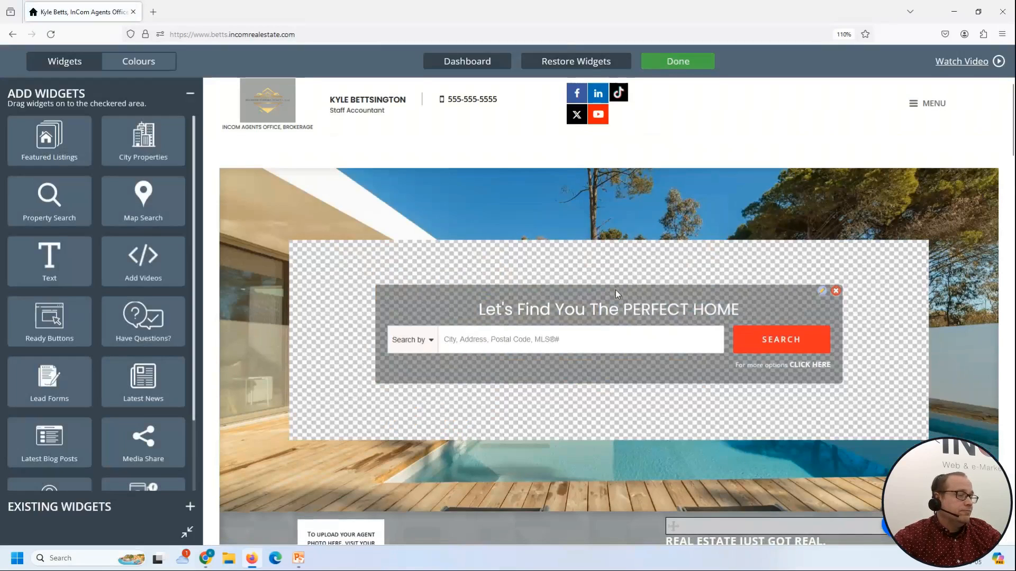
{"action": "scroll", "coordinate": [615, 290], "scroll_direction": "down", "scroll_amount": 5}
{"action": "scroll", "coordinate": [614, 290], "scroll_direction": "down", "scroll_amount": 8}
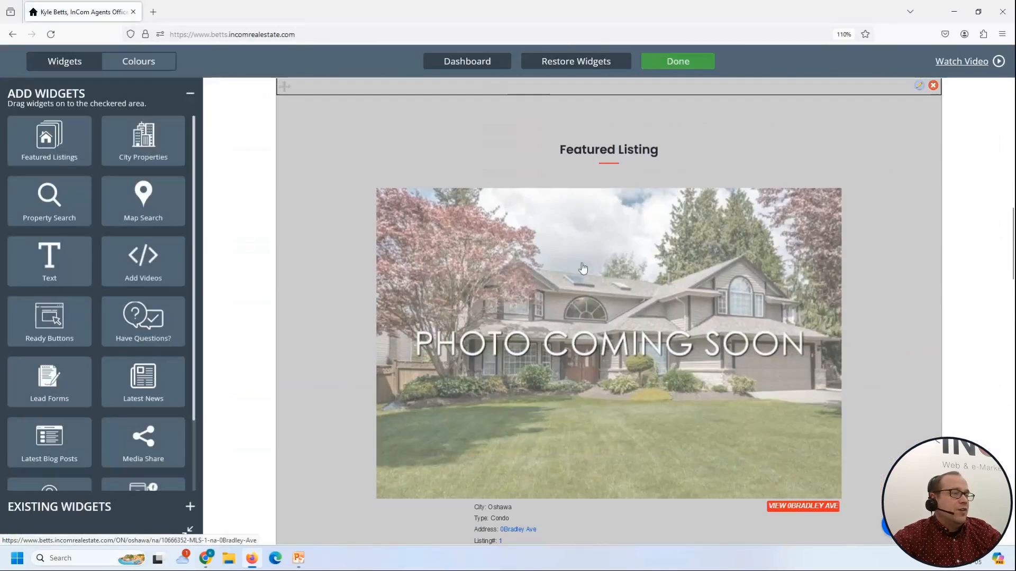
{"action": "scroll", "coordinate": [709, 216], "scroll_direction": "up", "scroll_amount": 2}
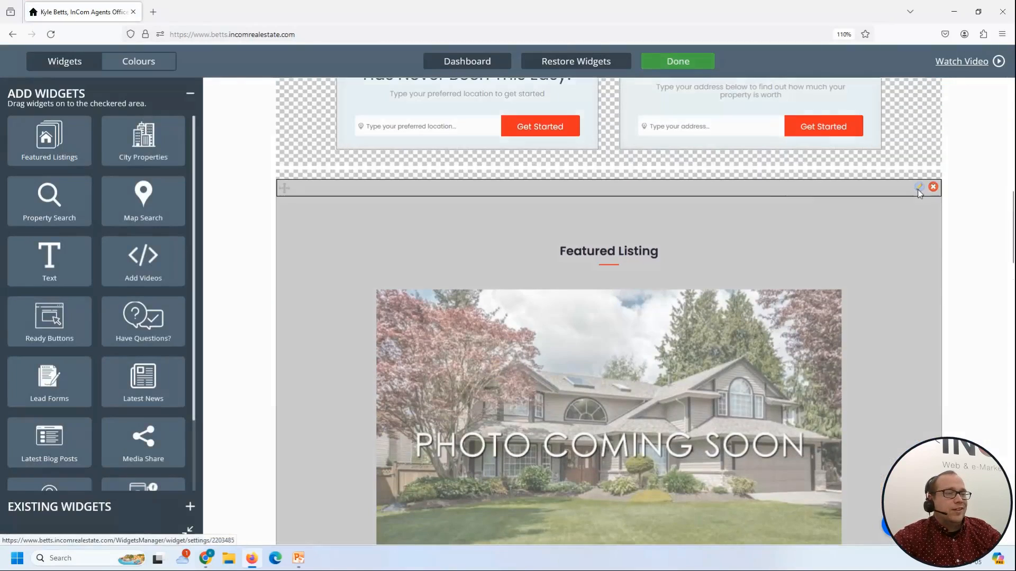
{"action": "left_click", "coordinate": [919, 188]}
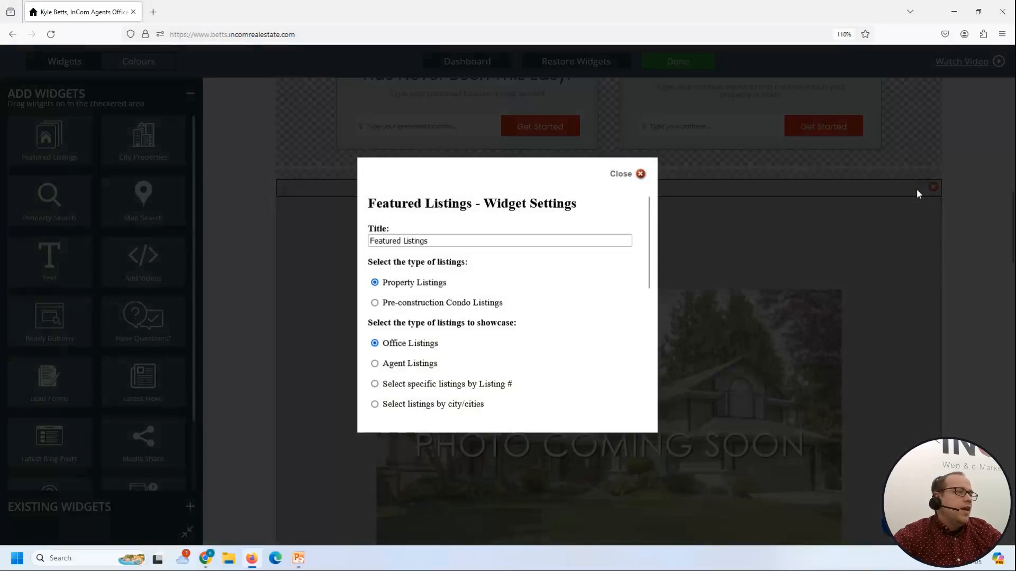
Set the Featured Listings widget's title to Amazing Listings and save the settings
{"action": "left_click", "coordinate": [526, 247]}
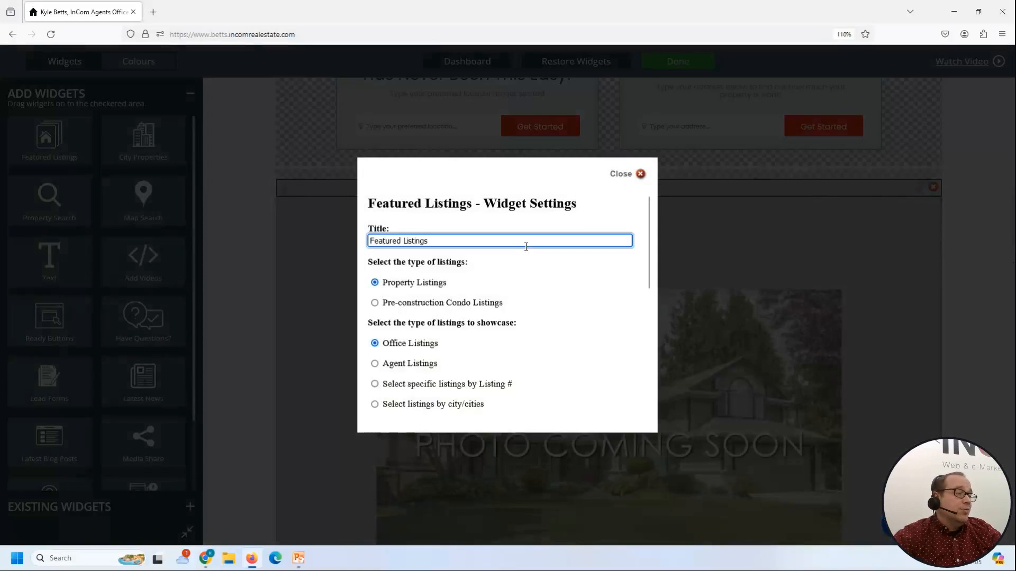
{"action": "triple_click", "coordinate": [545, 238]}
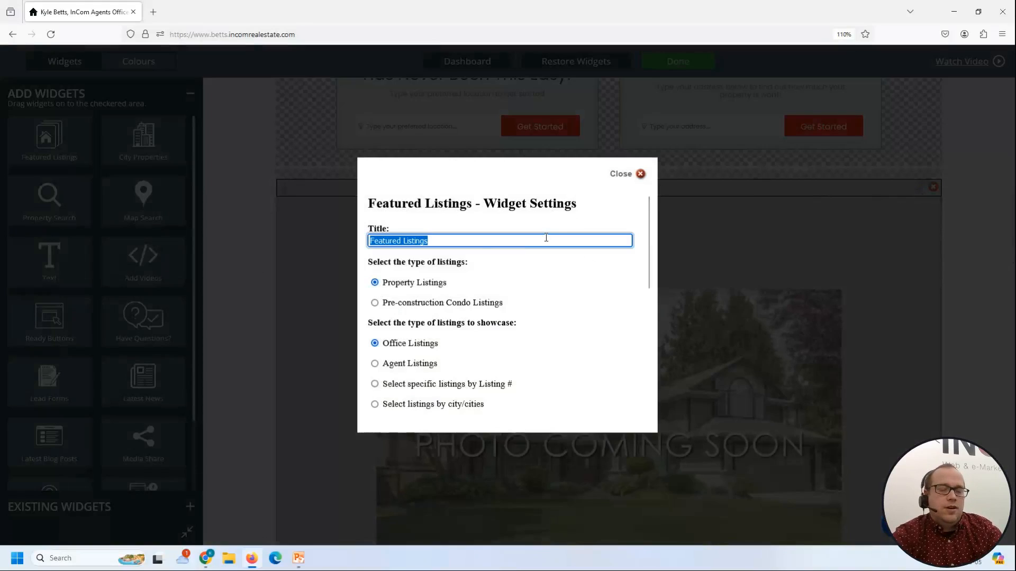
{"action": "type", "text": "Amazing Listings"}
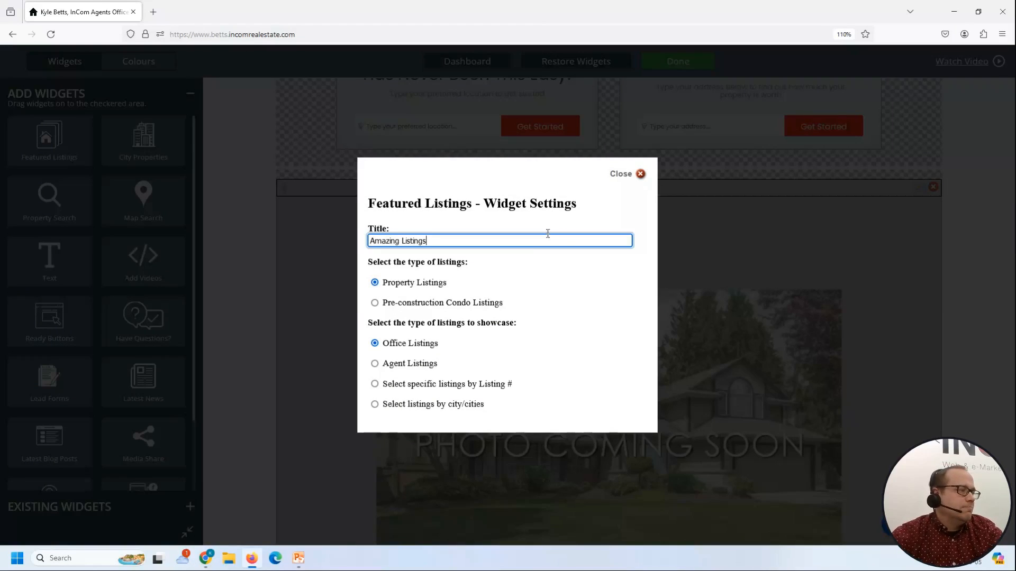
{"action": "scroll", "coordinate": [533, 361], "scroll_direction": "down", "scroll_amount": 10}
{"action": "left_click", "coordinate": [378, 410]}
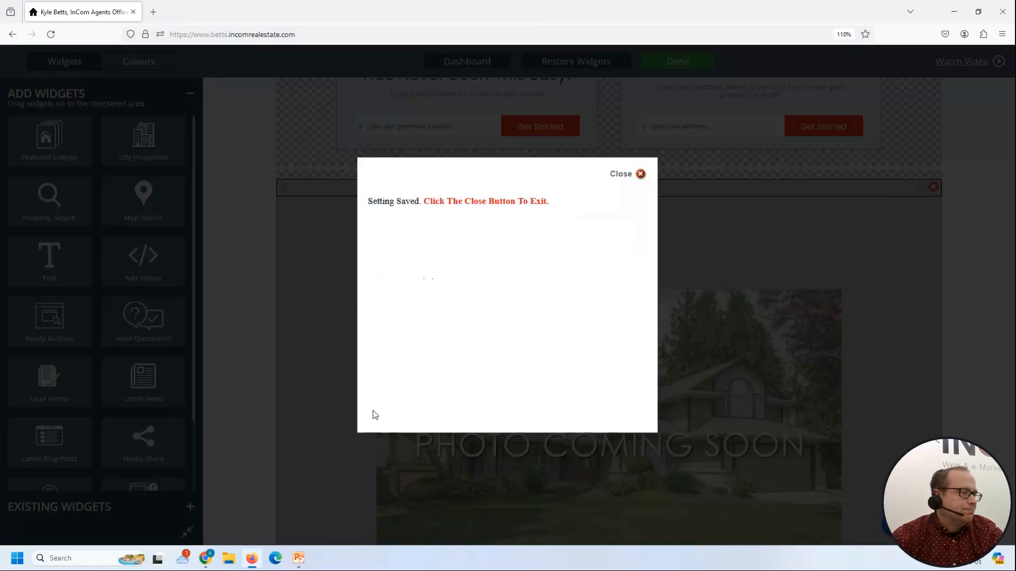
{"action": "scroll", "coordinate": [567, 267], "scroll_direction": "down", "scroll_amount": 3}
{"action": "scroll", "coordinate": [567, 262], "scroll_direction": "up", "scroll_amount": 3}
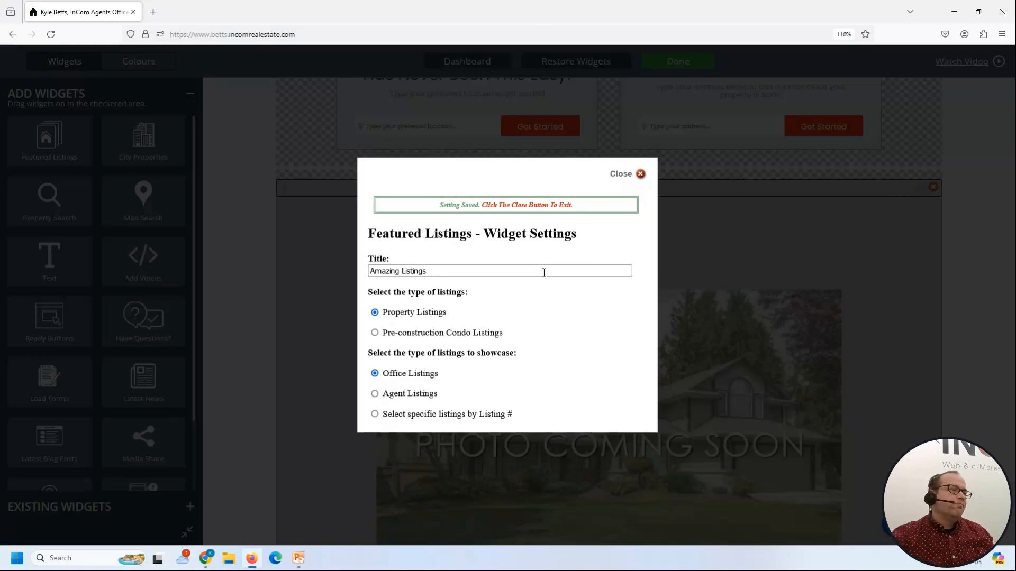
Preview the Pre-construction Condo Listings options, return to Property Listings, and choose Agent Listings as the type to showcase
{"action": "left_click", "coordinate": [467, 337]}
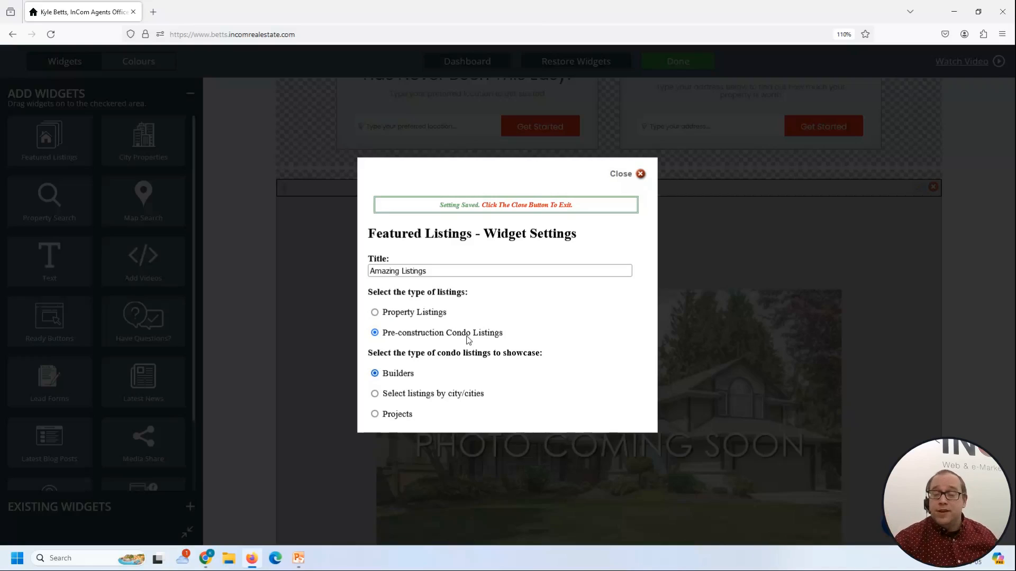
{"action": "left_click", "coordinate": [429, 313]}
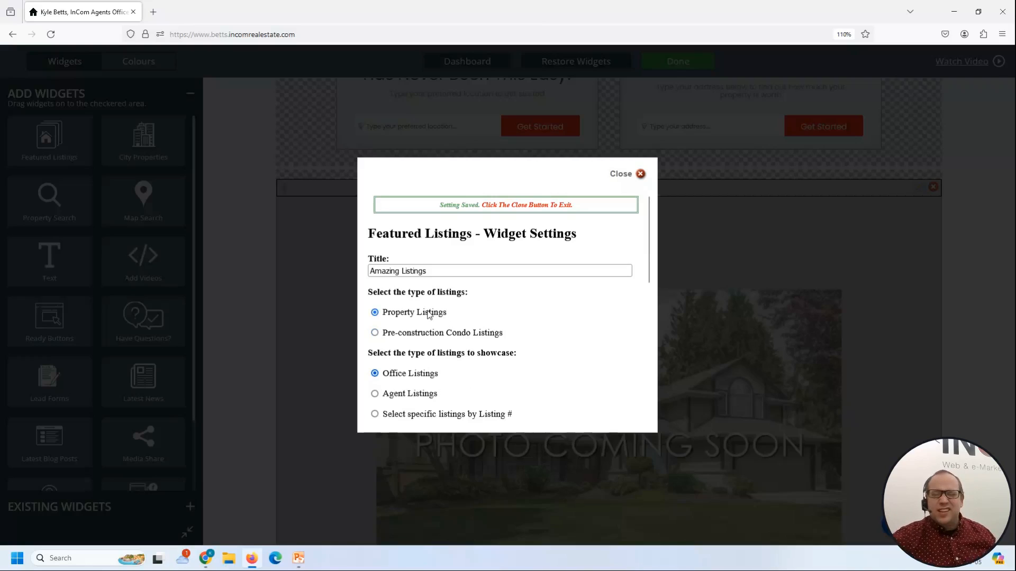
{"action": "scroll", "coordinate": [511, 371], "scroll_direction": "down", "scroll_amount": 2}
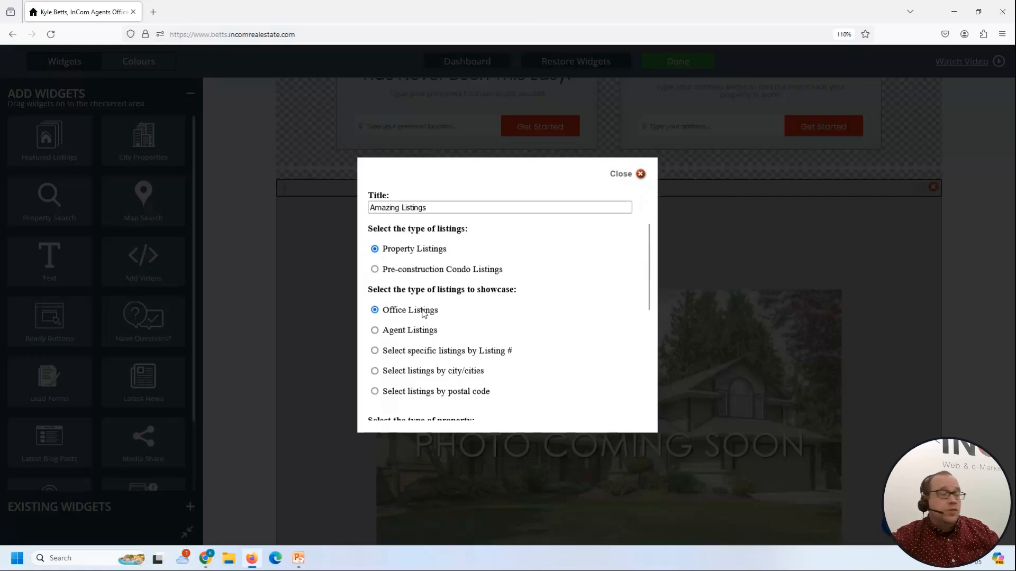
{"action": "left_click", "coordinate": [419, 333]}
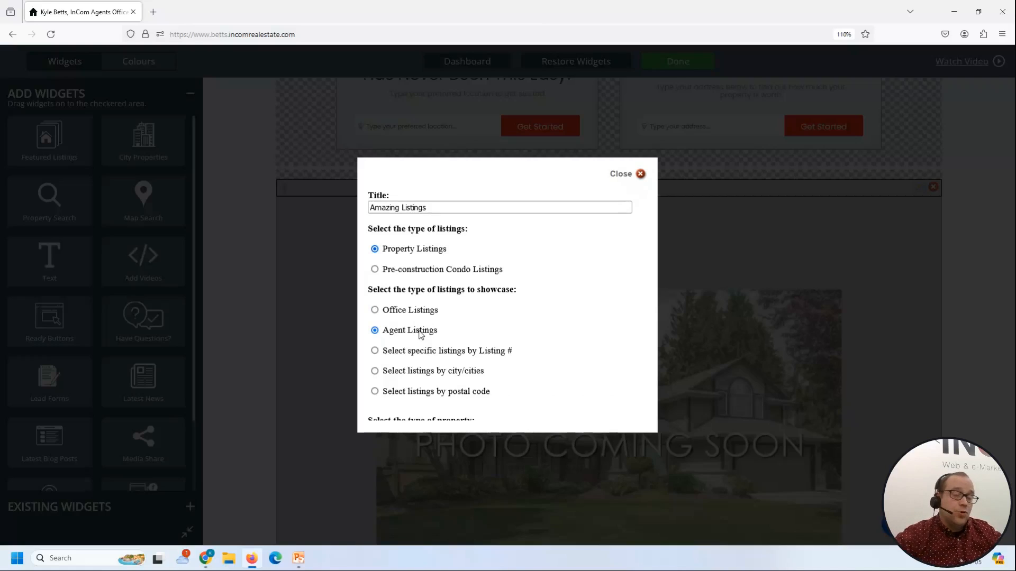
Choose to showcase specific listings by Listing # and enter the listing numbers 1254152, 54589895
{"action": "left_click", "coordinate": [479, 355]}
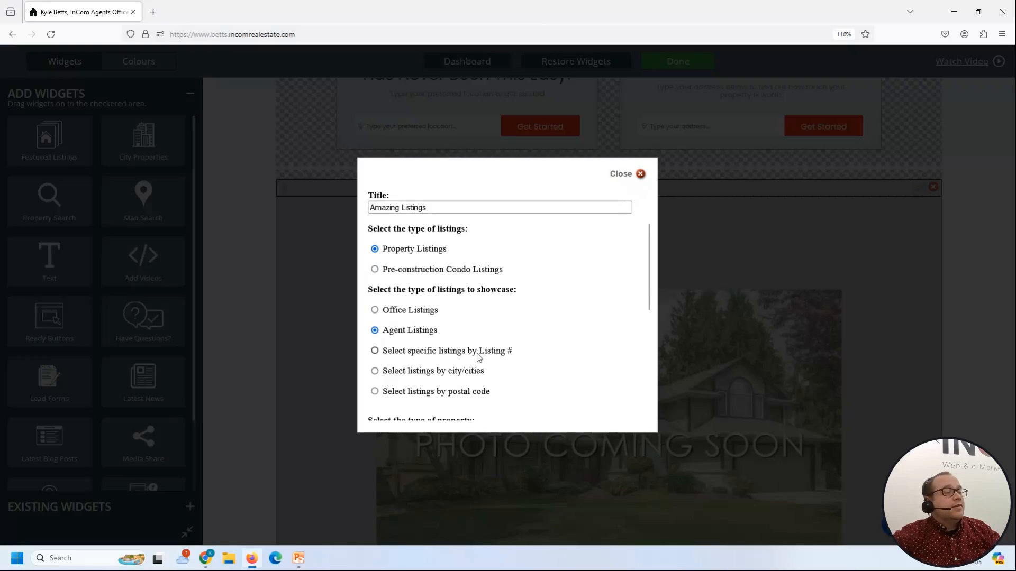
{"action": "scroll", "coordinate": [552, 359], "scroll_direction": "down", "scroll_amount": 2}
{"action": "left_click", "coordinate": [551, 360]}
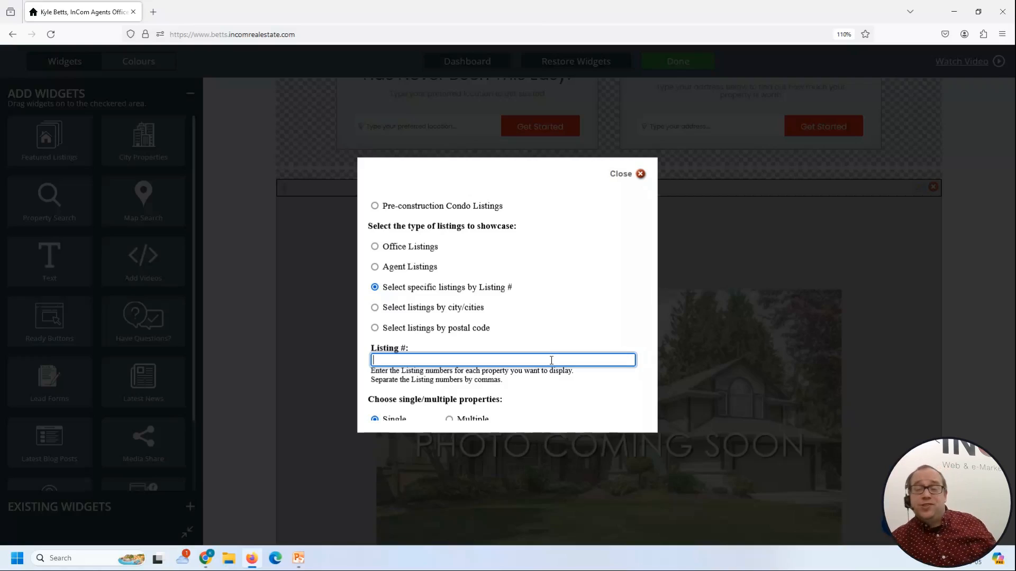
{"action": "type", "text": "1254152"}
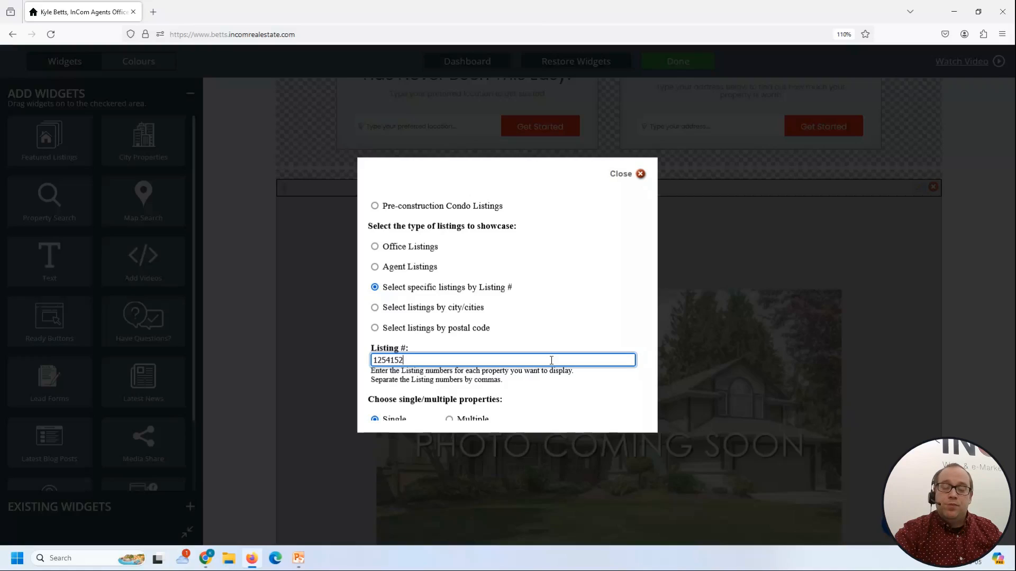
{"action": "type", "text": ", 54589895"}
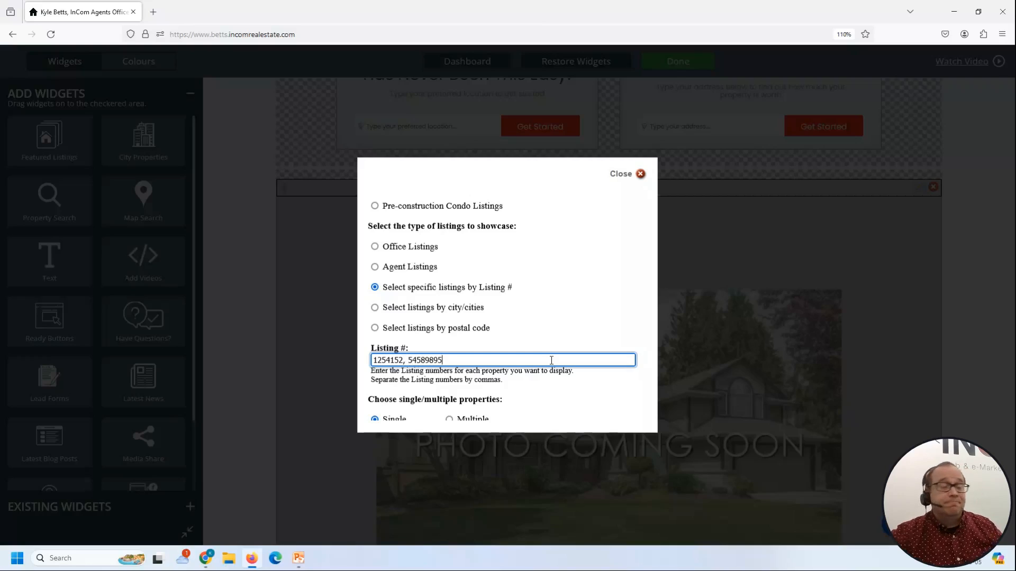
Choose to showcase listings by city/cities and enter Oshawa, Ajax as the cities
{"action": "left_click", "coordinate": [452, 308]}
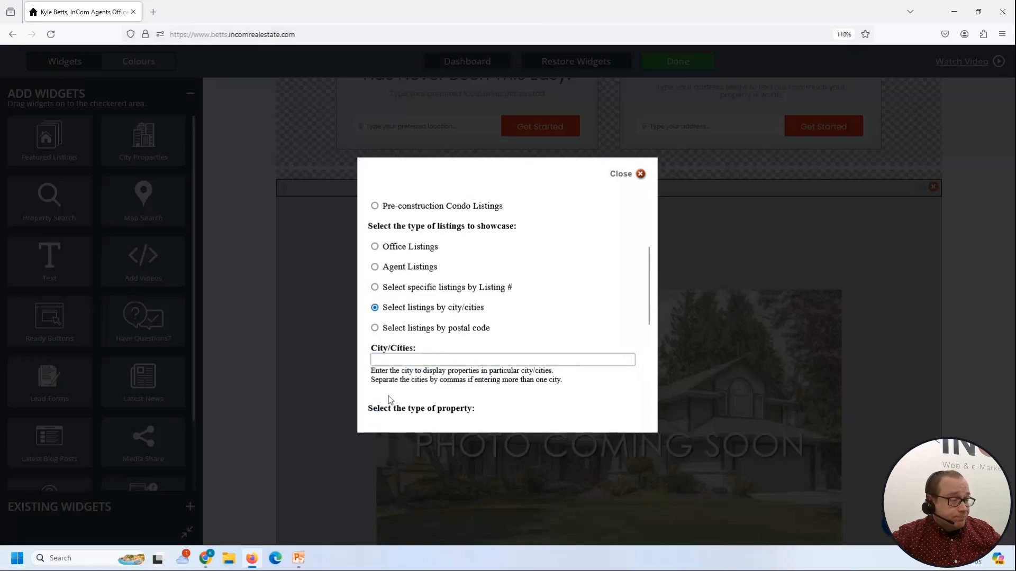
{"action": "left_click", "coordinate": [430, 360]}
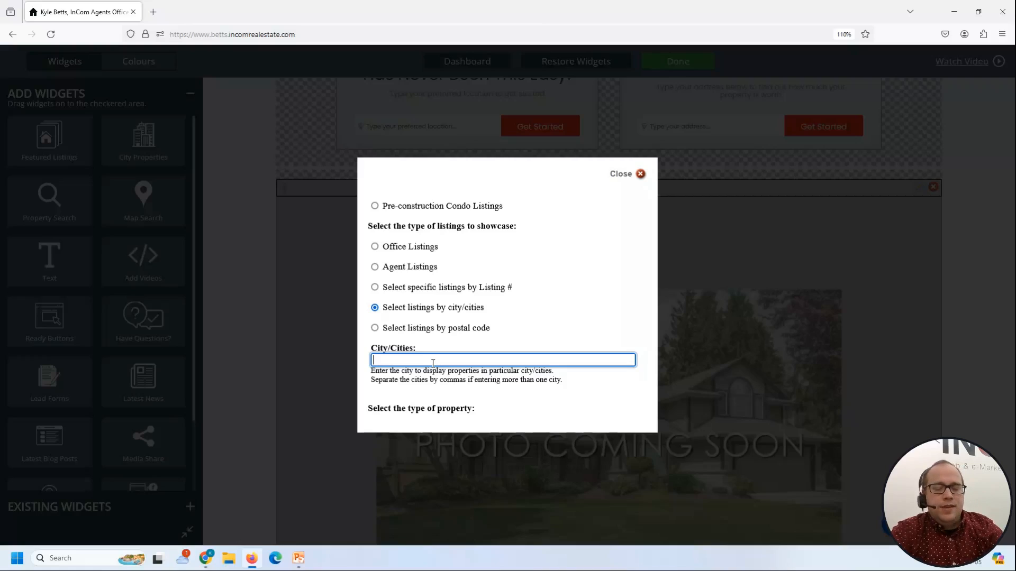
{"action": "type", "text": "Osha"}
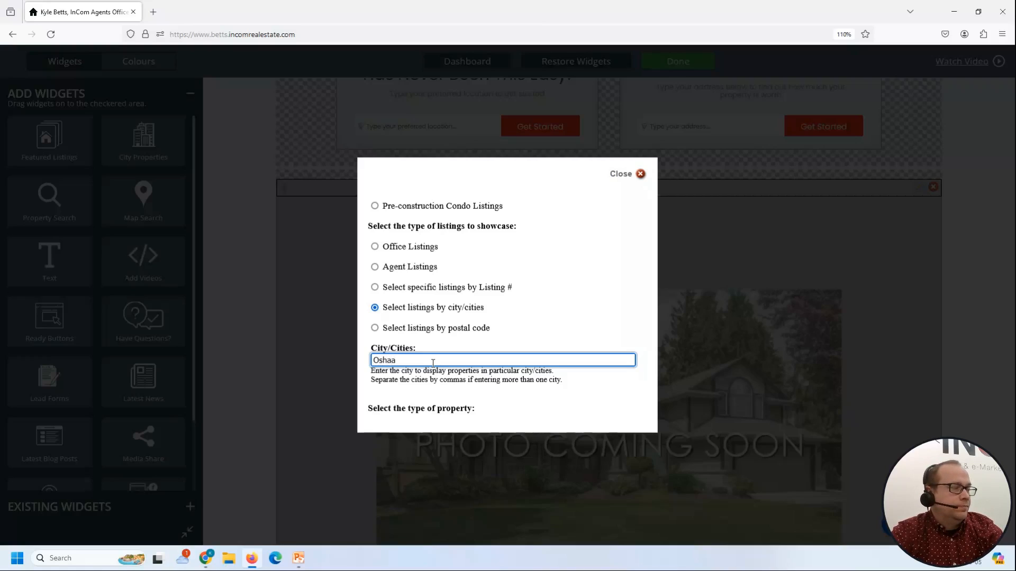
{"action": "type", "text": "wa"}
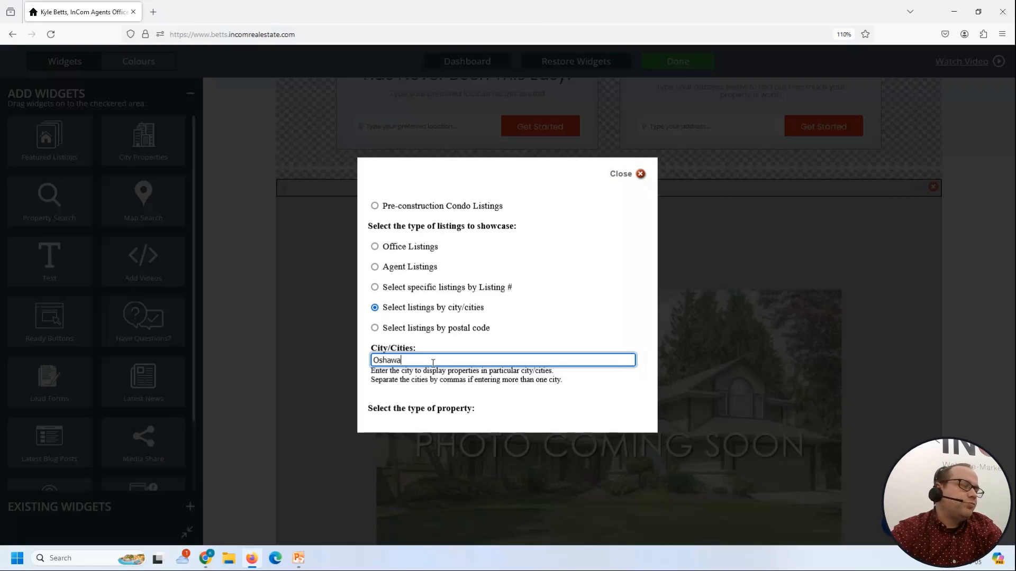
{"action": "type", "text": ","}
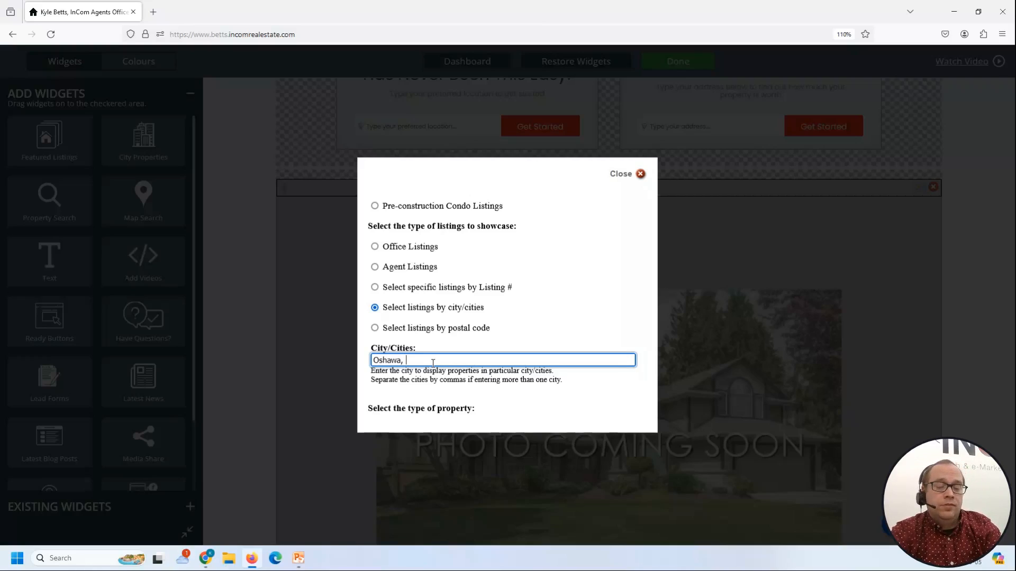
{"action": "type", "text": " Ajax"}
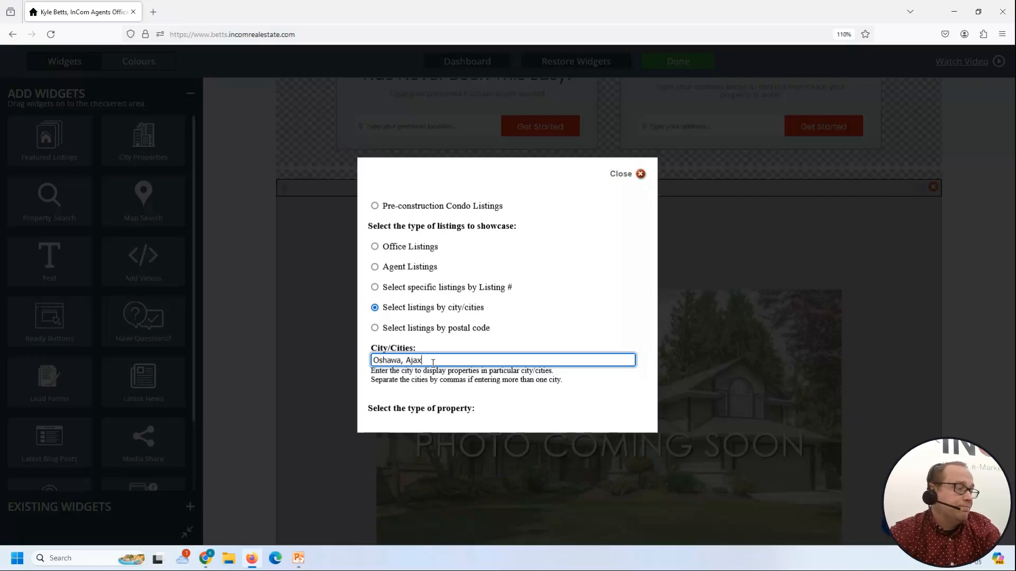
Choose to showcase listings by postal code and enter a sample postal code followed by a comma
{"action": "scroll", "coordinate": [432, 363], "scroll_direction": "down", "scroll_amount": 2}
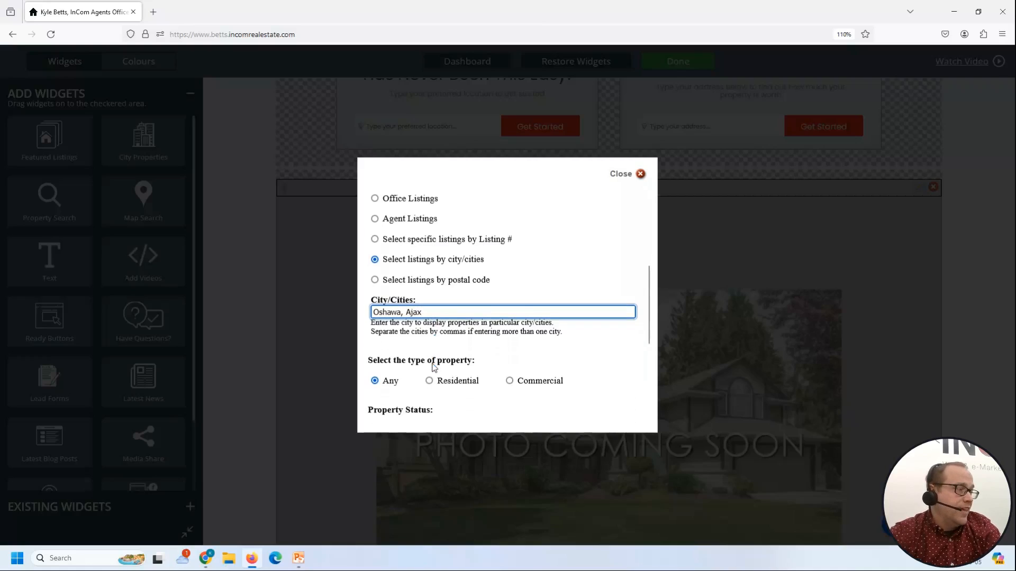
{"action": "left_click", "coordinate": [434, 277]}
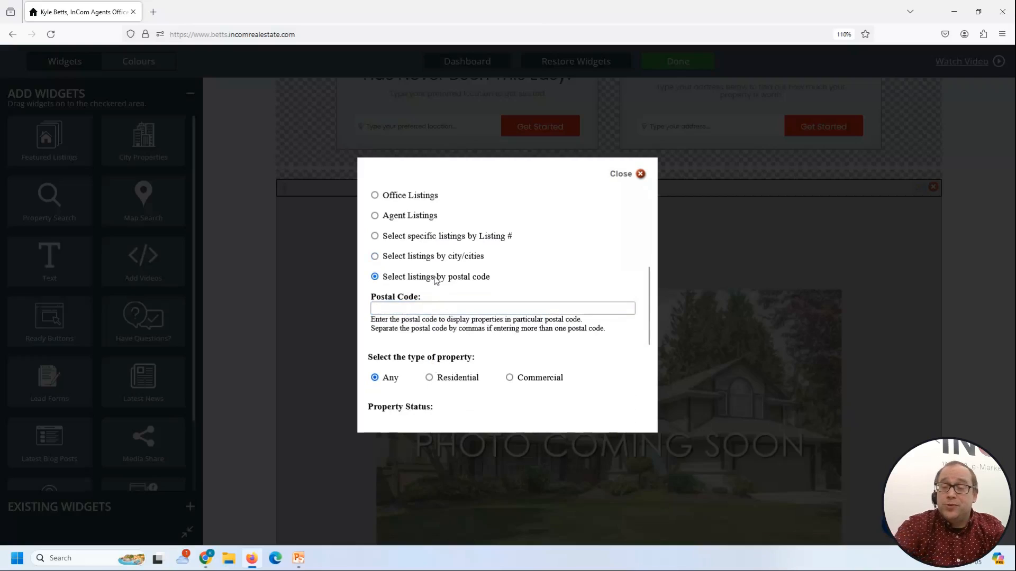
{"action": "left_click", "coordinate": [494, 308]}
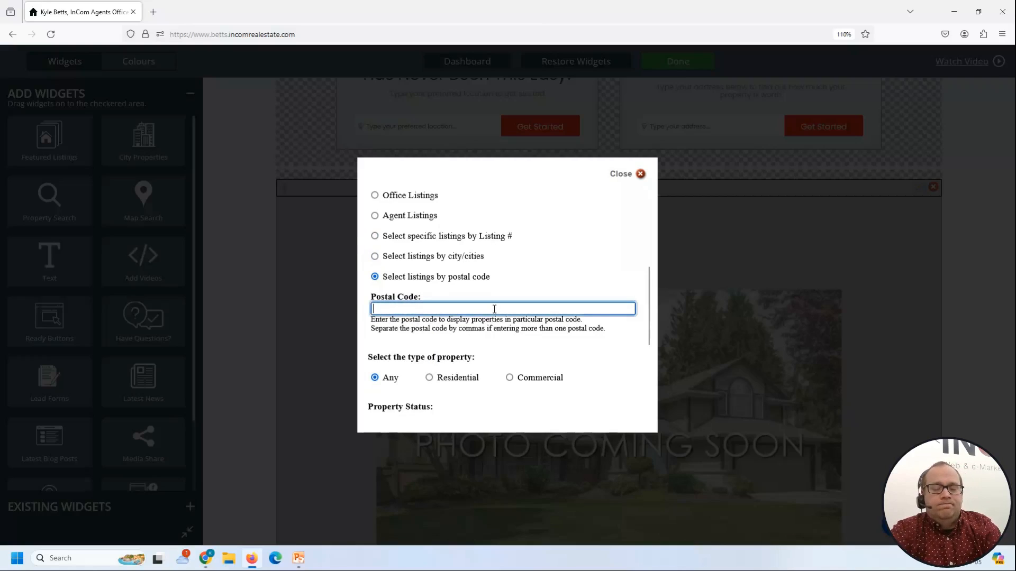
{"action": "type", "text": "l7"}
{"action": "type", "text": "x h"}
{"action": "type", "text": "1"}
{"action": "key", "text": "BackSpace"}
{"action": "key", "text": "BackSpace"}
{"action": "type", "text": "12"}
{"action": "type", "text": "z3,"}
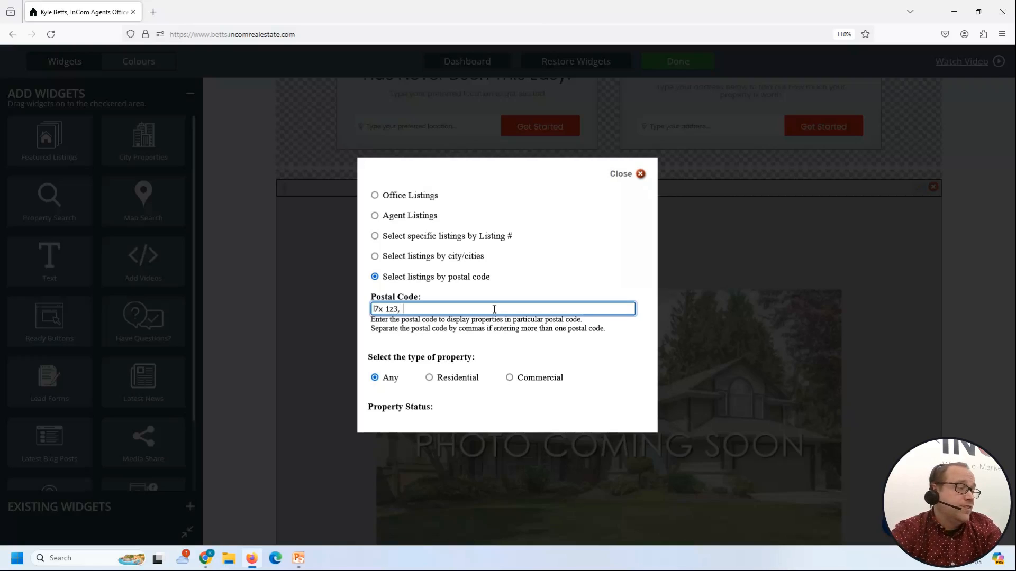
Limit the listings to the Residential property type Condo and exclude For Rent from the property status
{"action": "scroll", "coordinate": [494, 309], "scroll_direction": "down", "scroll_amount": 3}
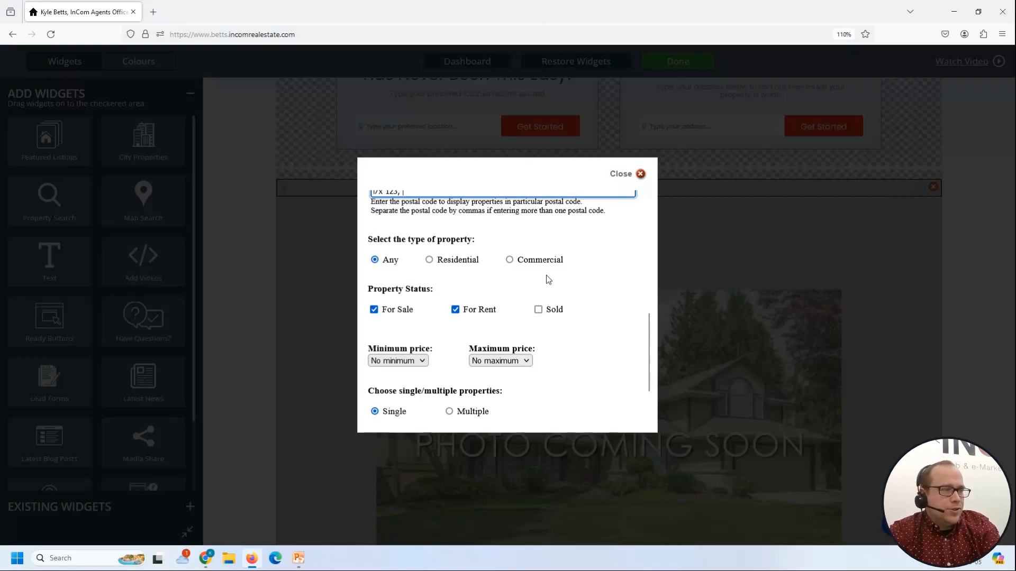
{"action": "left_click", "coordinate": [447, 264]}
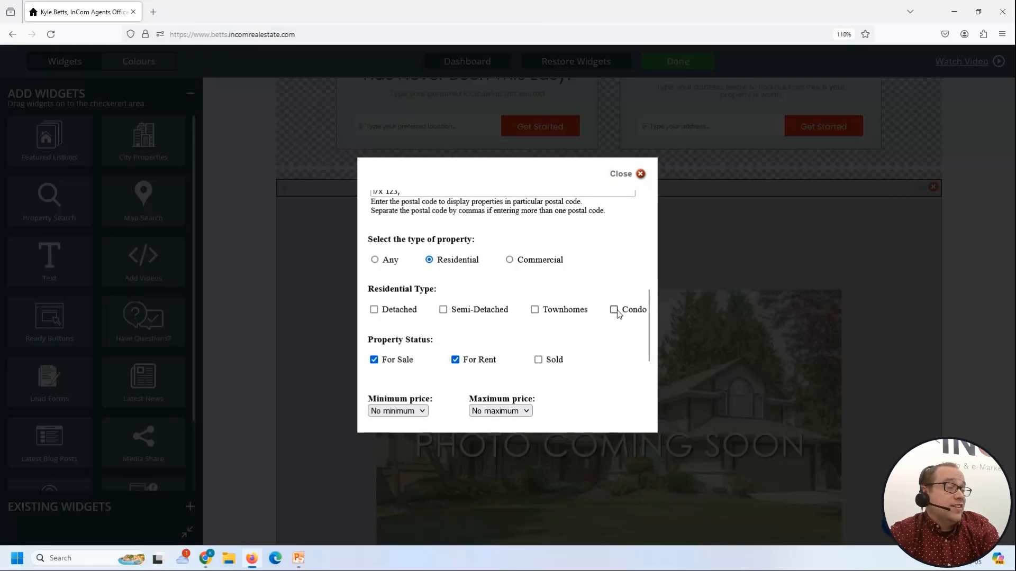
{"action": "scroll", "coordinate": [605, 277], "scroll_direction": "down", "scroll_amount": 2}
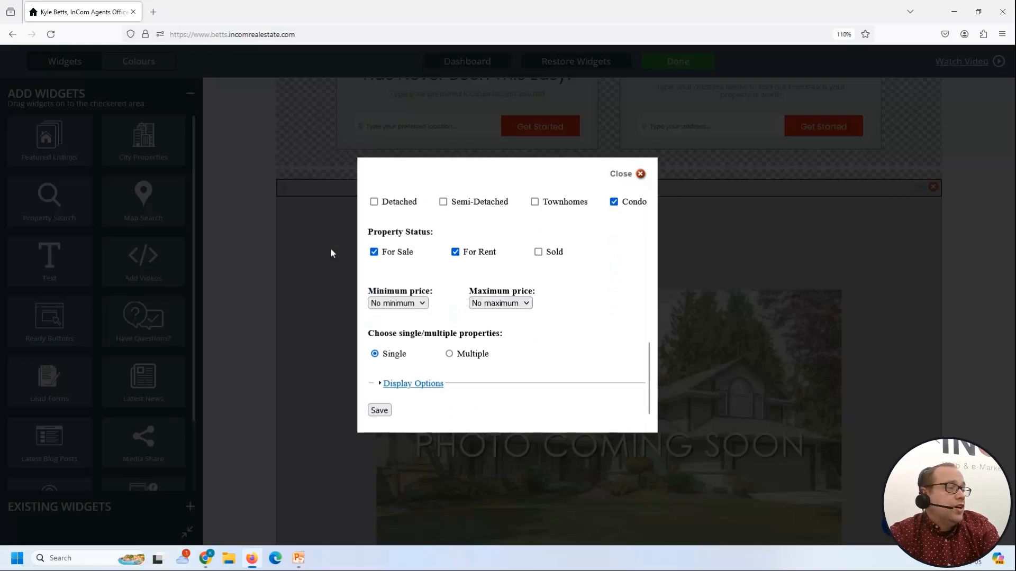
{"action": "left_click", "coordinate": [468, 260]}
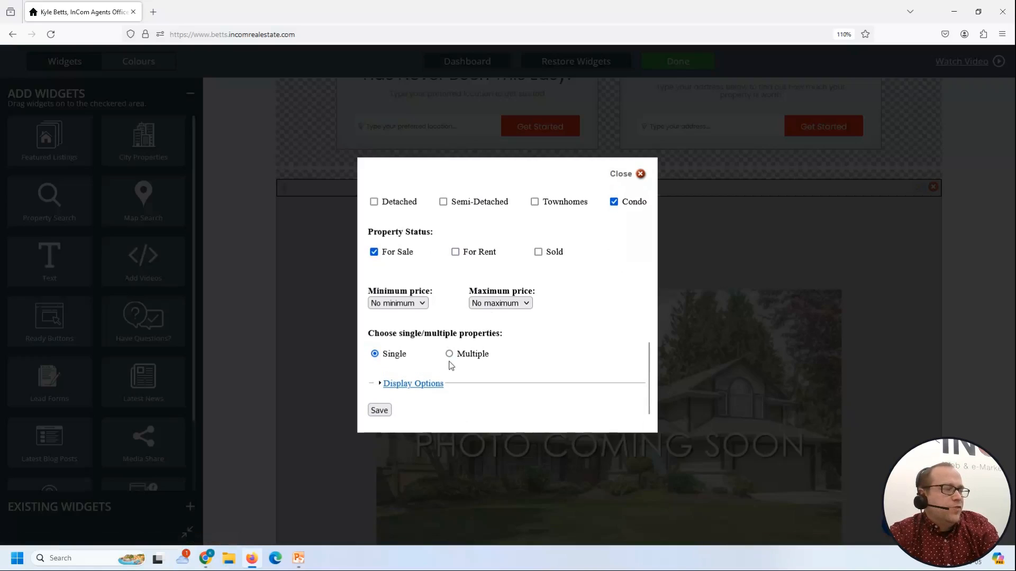
Set the widget to show multiple properties, then save and close its settings
{"action": "left_click", "coordinate": [481, 357]}
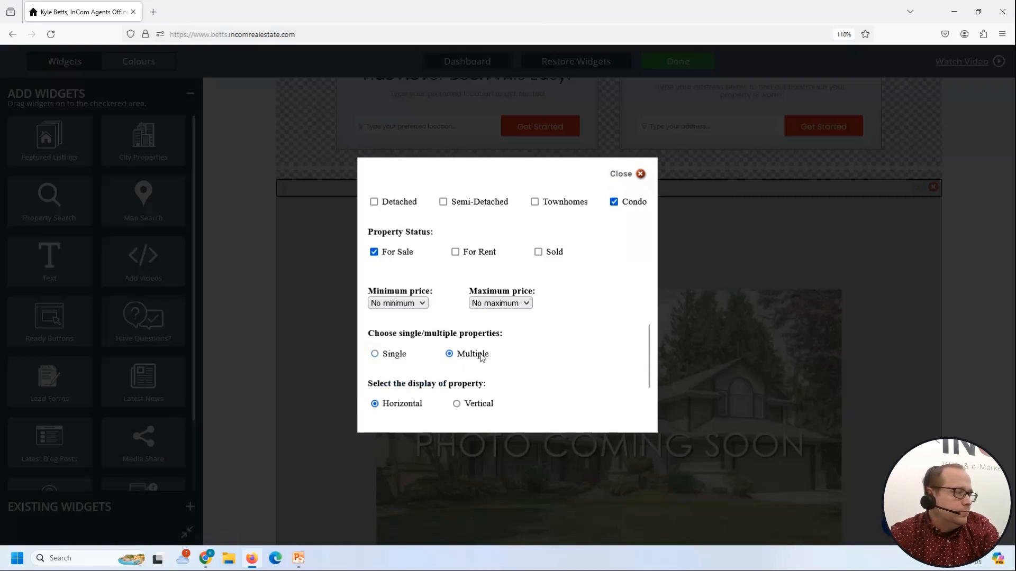
{"action": "scroll", "coordinate": [478, 356], "scroll_direction": "down", "scroll_amount": 3}
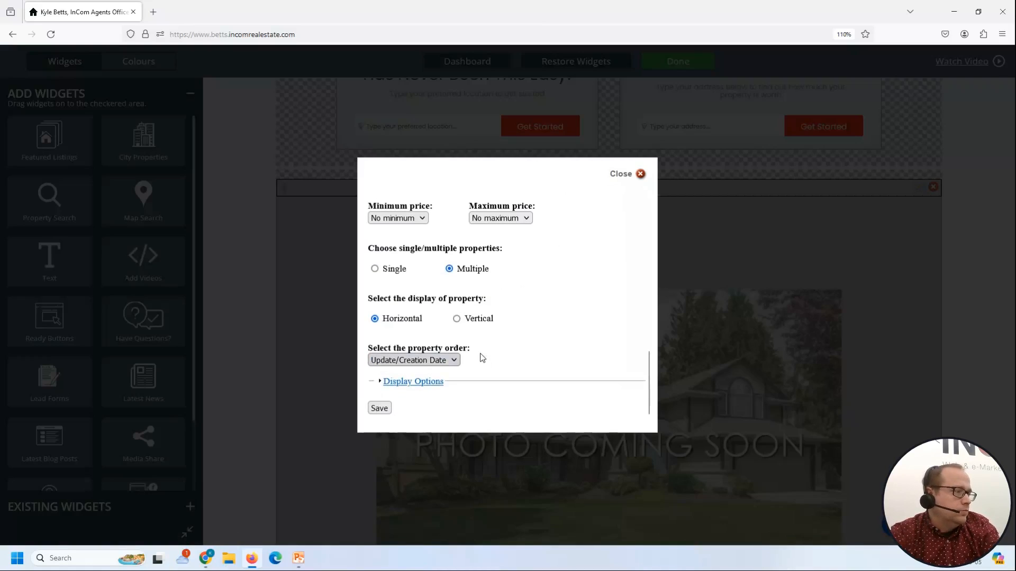
{"action": "left_click", "coordinate": [379, 411]}
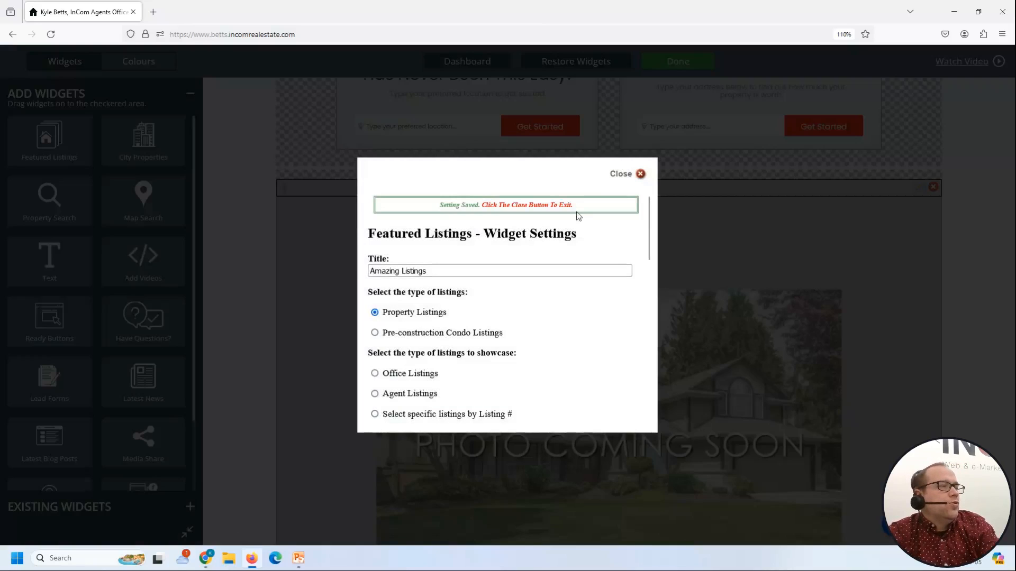
{"action": "left_click", "coordinate": [641, 175]}
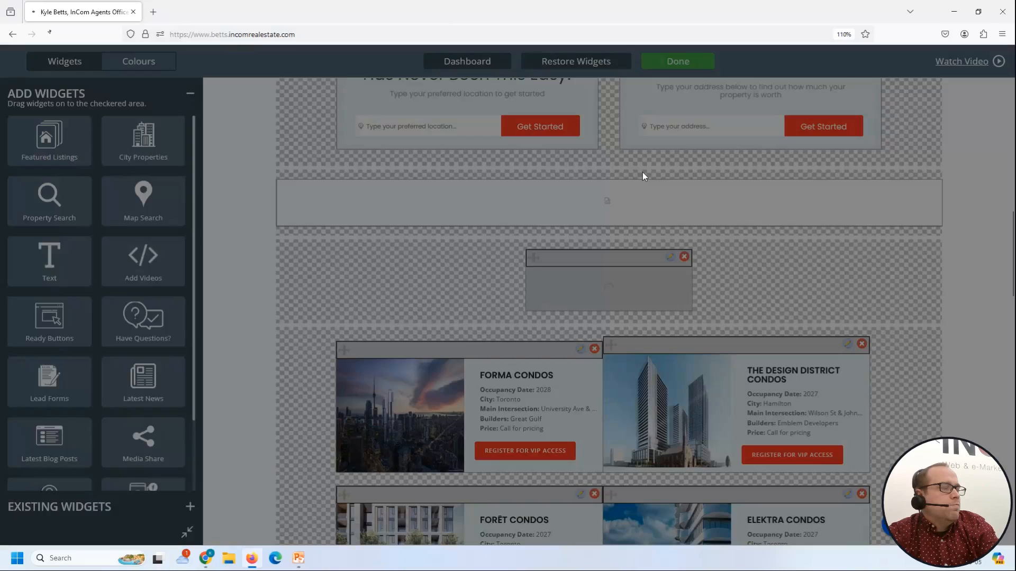
Reopen the Amazing Listings widget's settings, switch the listings to showcase to city/cities, then save and close
{"action": "scroll", "coordinate": [657, 356], "scroll_direction": "down", "scroll_amount": 11}
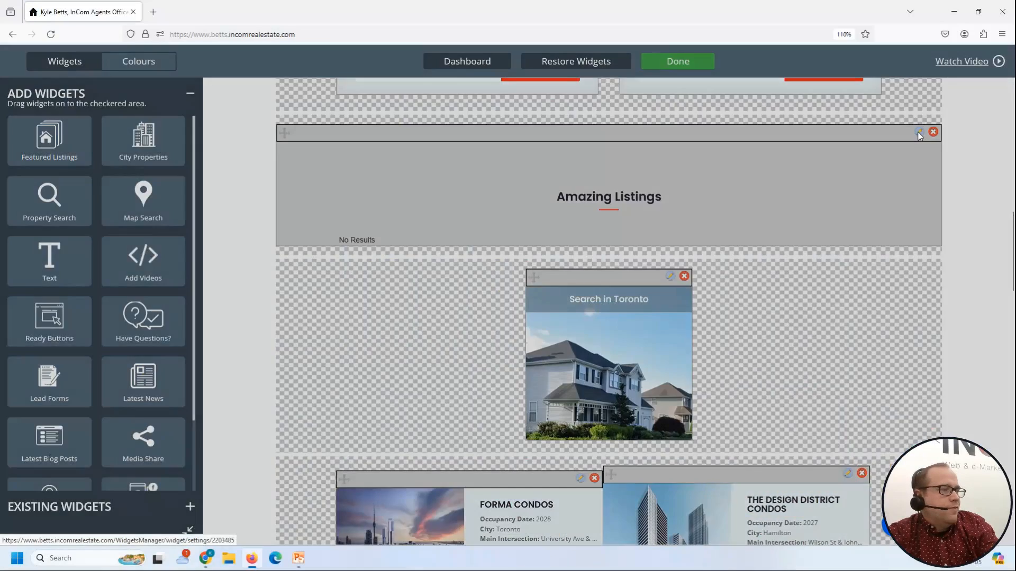
{"action": "left_click", "coordinate": [919, 132]}
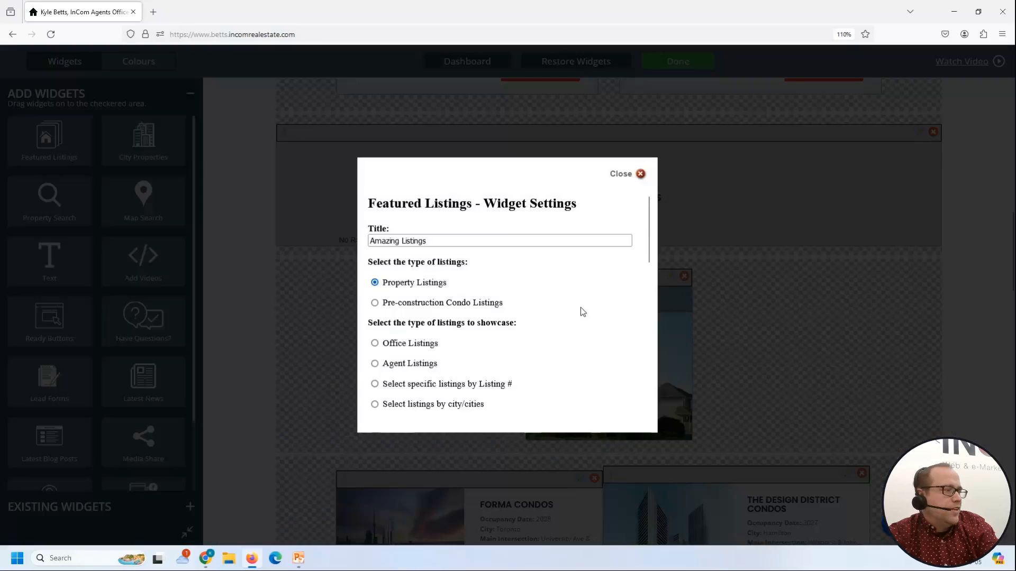
{"action": "scroll", "coordinate": [513, 390], "scroll_direction": "down", "scroll_amount": 2}
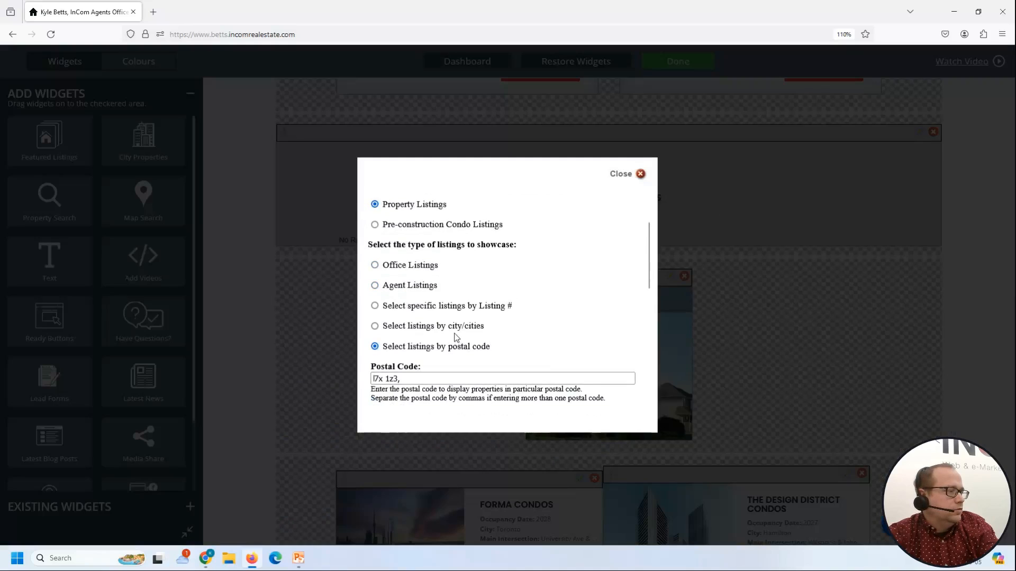
{"action": "left_click", "coordinate": [453, 328]}
{"action": "scroll", "coordinate": [463, 381], "scroll_direction": "down", "scroll_amount": 6}
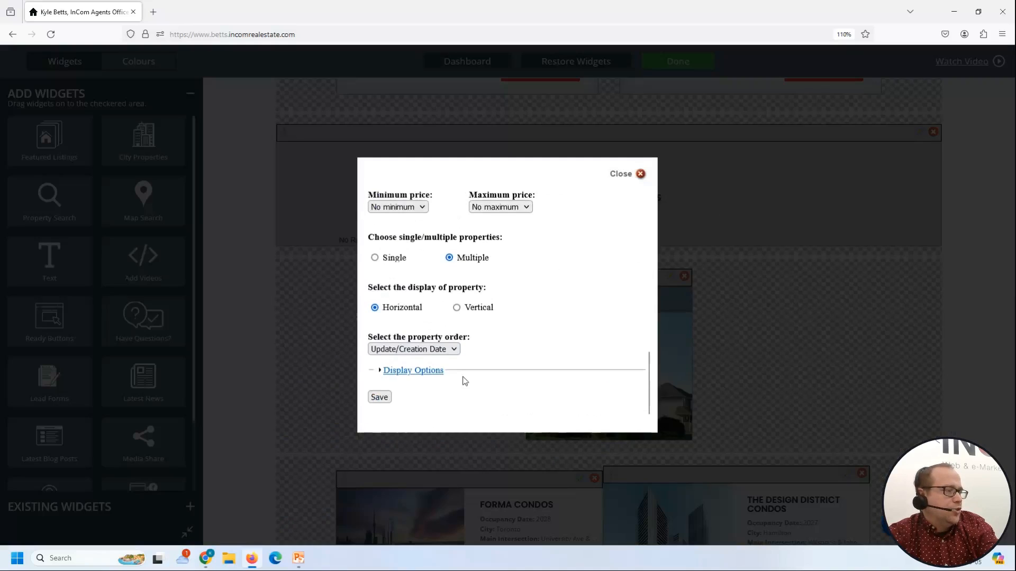
{"action": "left_click", "coordinate": [380, 393]}
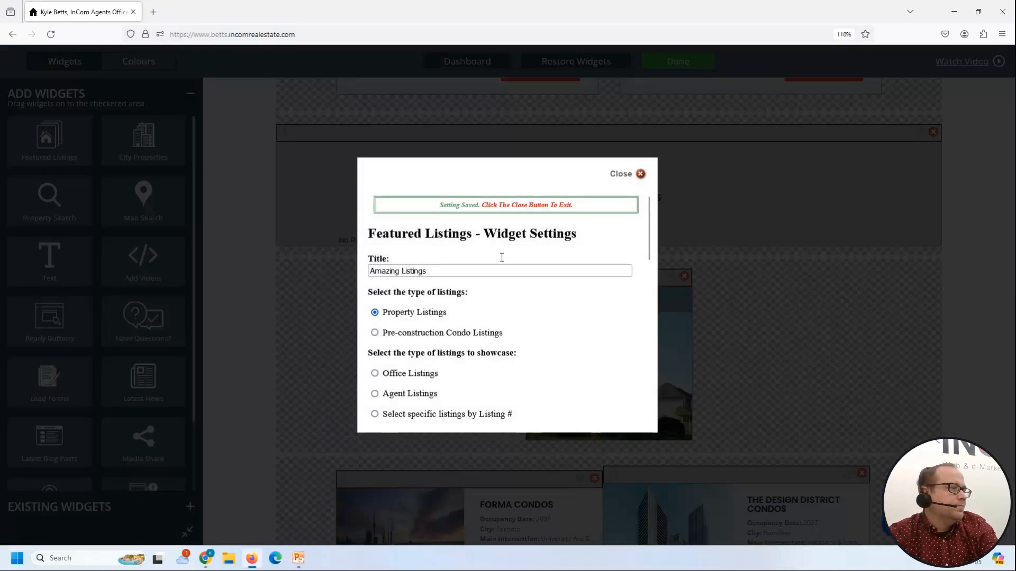
{"action": "left_click", "coordinate": [642, 173]}
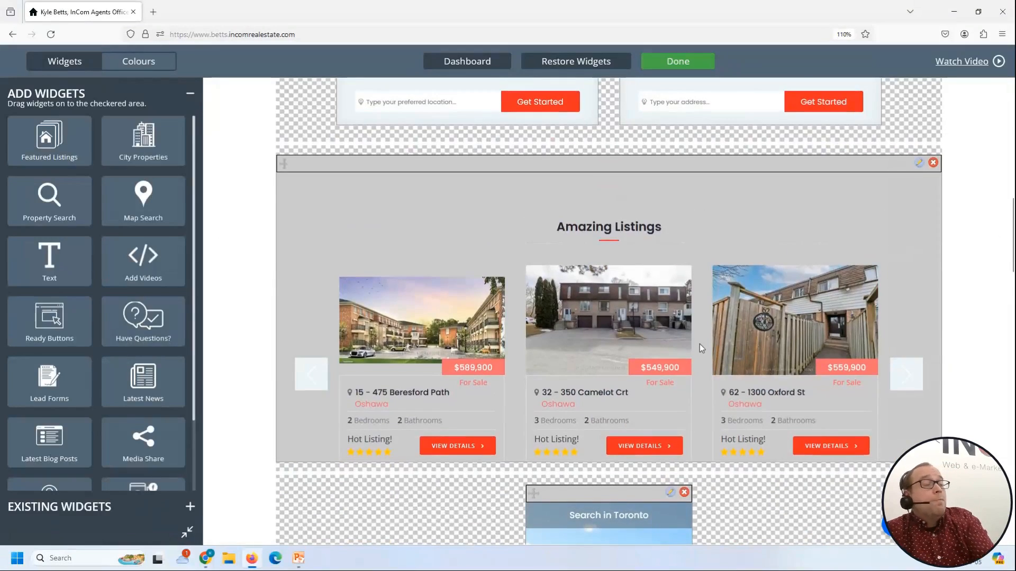
Review the Amazing Listings widget and the other homepage widgets below it
{"action": "scroll", "coordinate": [699, 345], "scroll_direction": "down", "scroll_amount": 5}
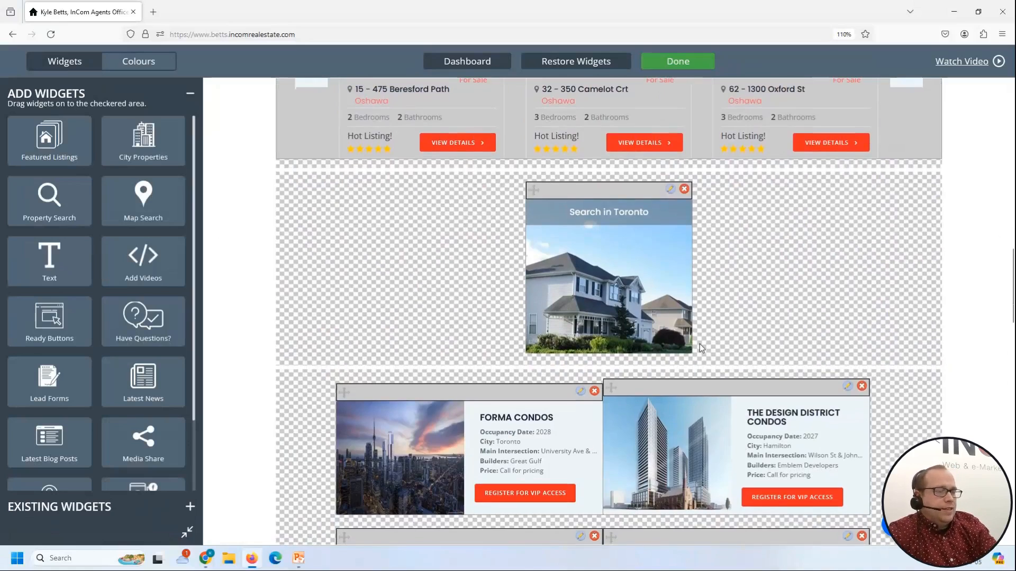
{"action": "scroll", "coordinate": [699, 347], "scroll_direction": "down", "scroll_amount": 1}
{"action": "scroll", "coordinate": [699, 347], "scroll_direction": "up", "scroll_amount": 5}
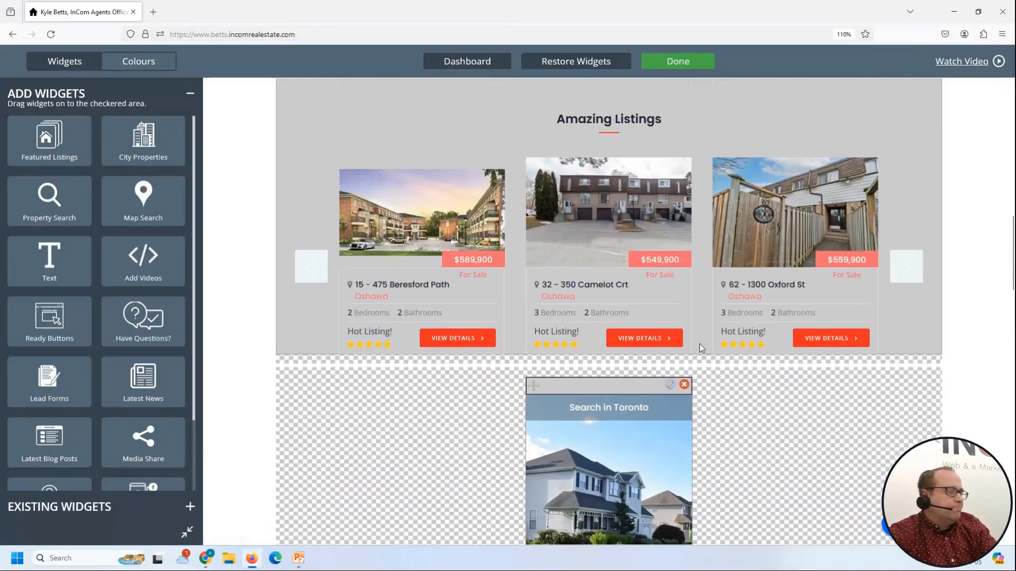
{"action": "scroll", "coordinate": [701, 348], "scroll_direction": "down", "scroll_amount": 14}
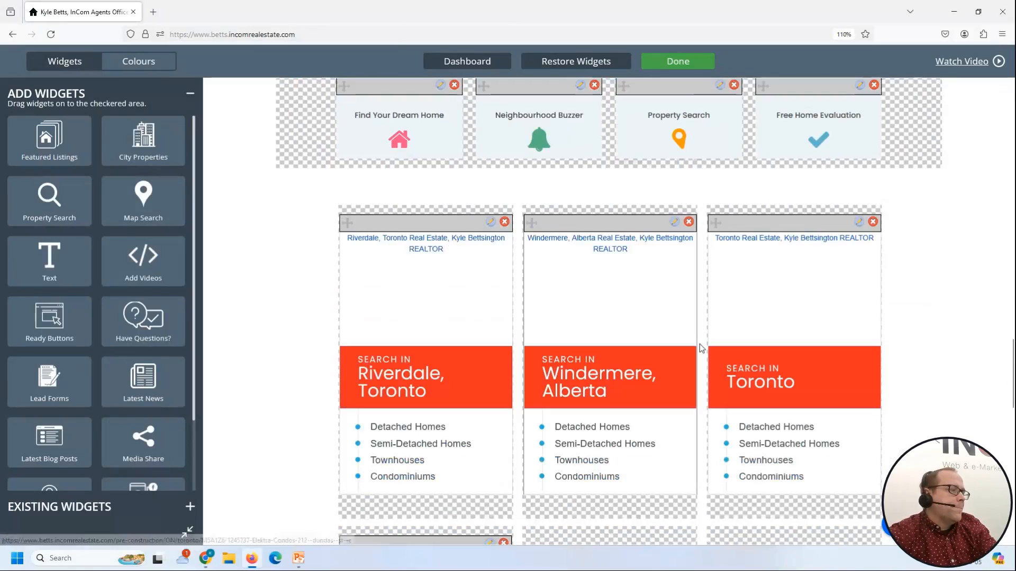
Delete the Riverdale, Windermere and Toronto City Properties widgets from the front page
{"action": "left_click", "coordinate": [505, 223]}
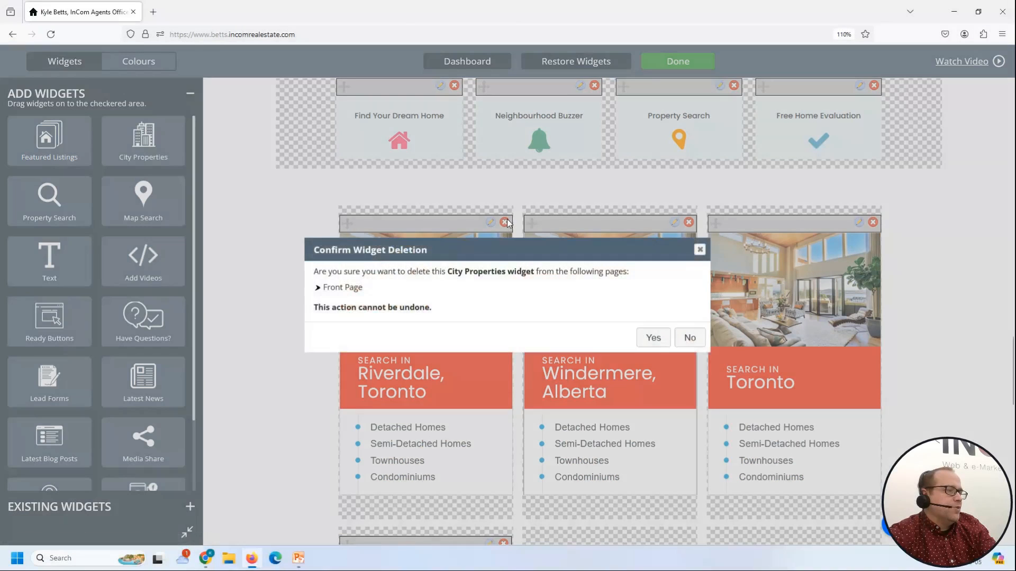
{"action": "left_click", "coordinate": [643, 338]}
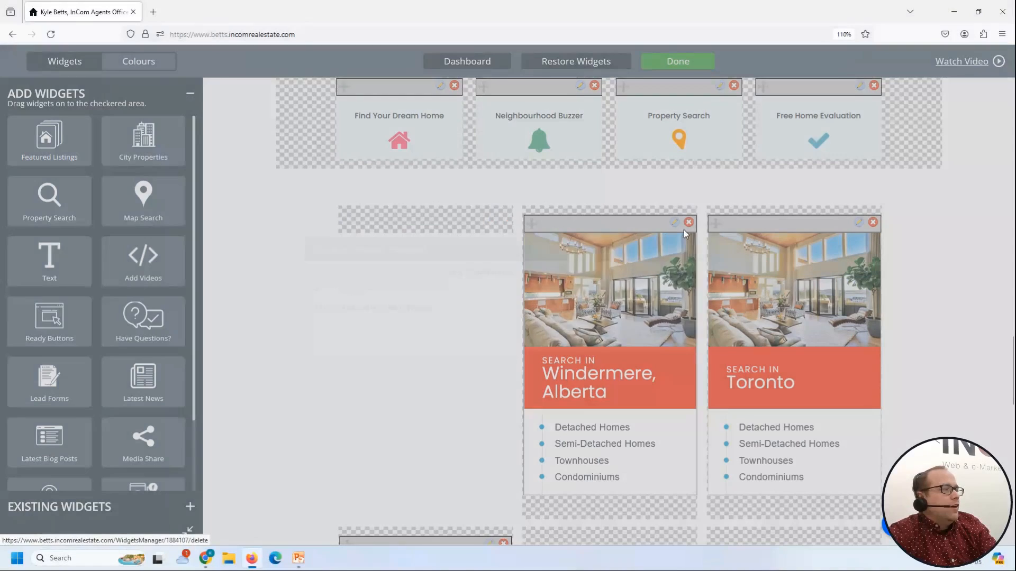
{"action": "left_click", "coordinate": [684, 228]}
{"action": "left_click", "coordinate": [651, 338]}
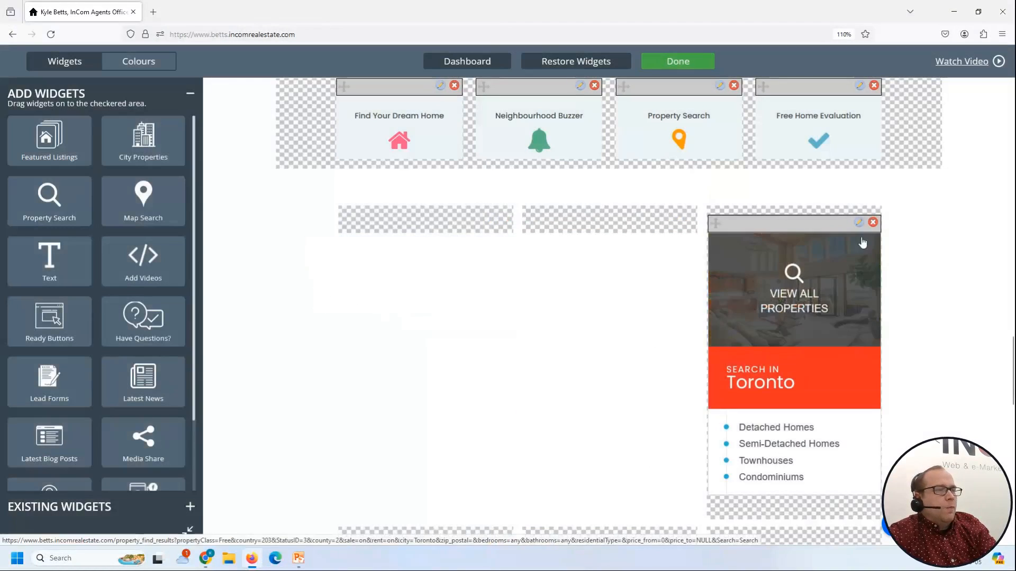
{"action": "left_click", "coordinate": [873, 222]}
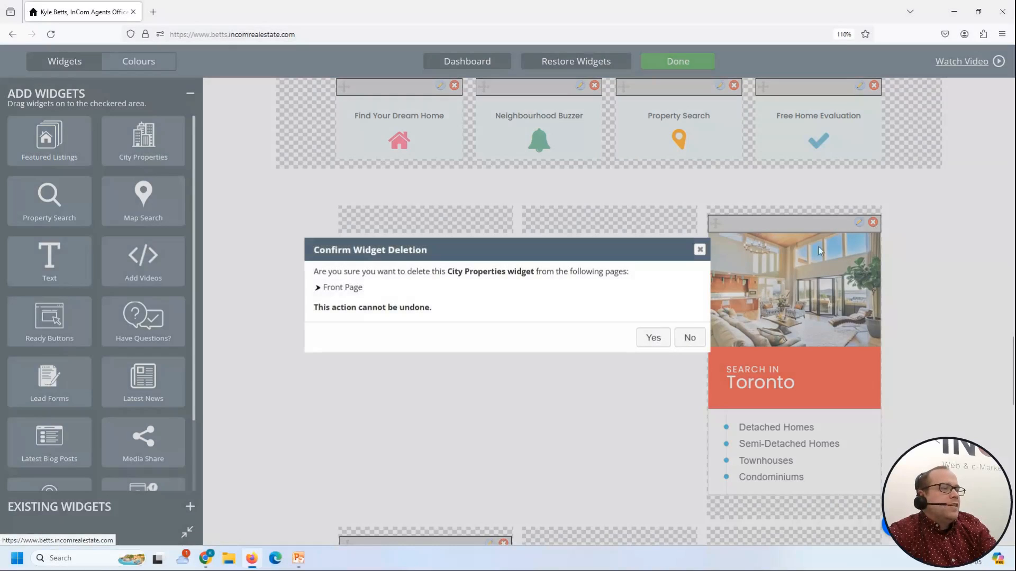
{"action": "left_click", "coordinate": [652, 338]}
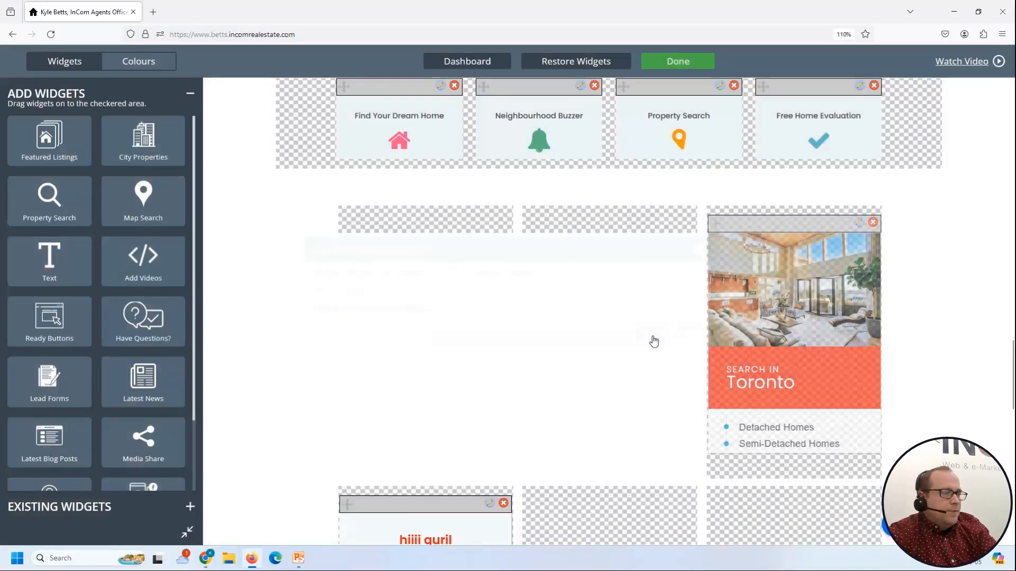
Delete the "hiiii guril" Text widget from the front page
{"action": "scroll", "coordinate": [615, 301], "scroll_direction": "up", "scroll_amount": 2}
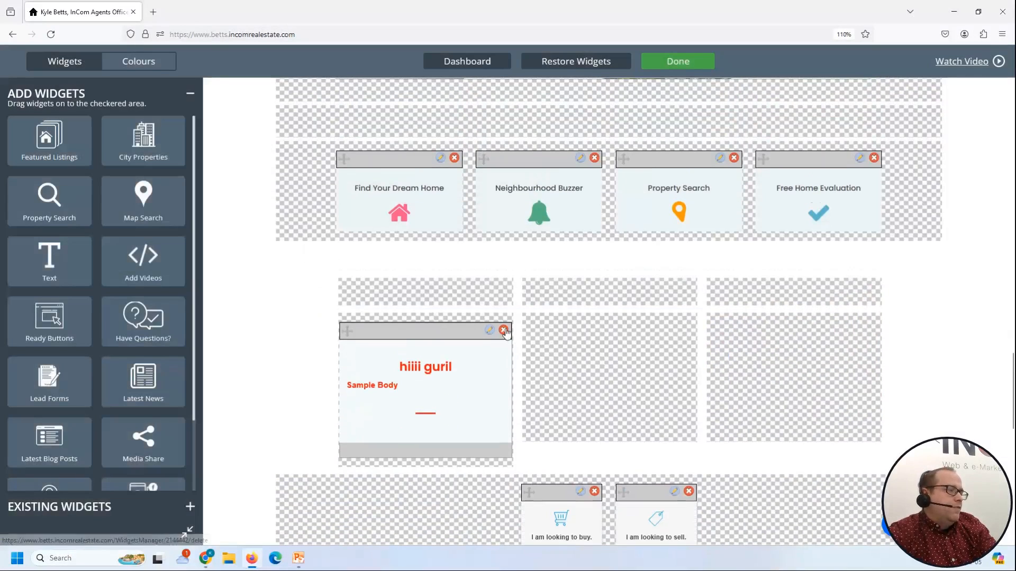
{"action": "left_click", "coordinate": [504, 331]}
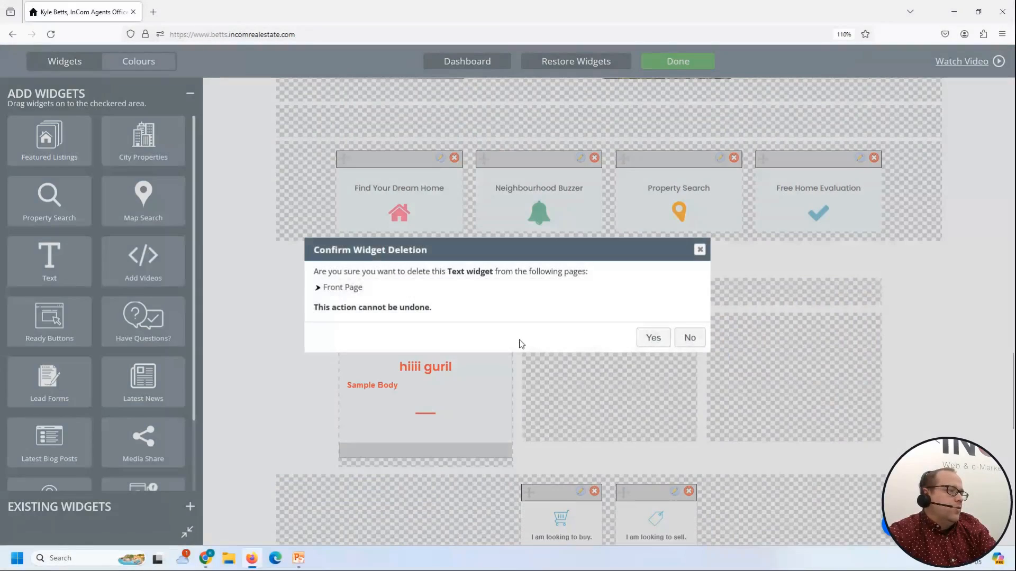
{"action": "left_click", "coordinate": [642, 339]}
Add three City Properties widgets side by side in the empty row beneath the Find Your Dream Home buttons
{"action": "left_click_drag", "start_coordinate": [158, 161], "coordinate": [424, 317]}
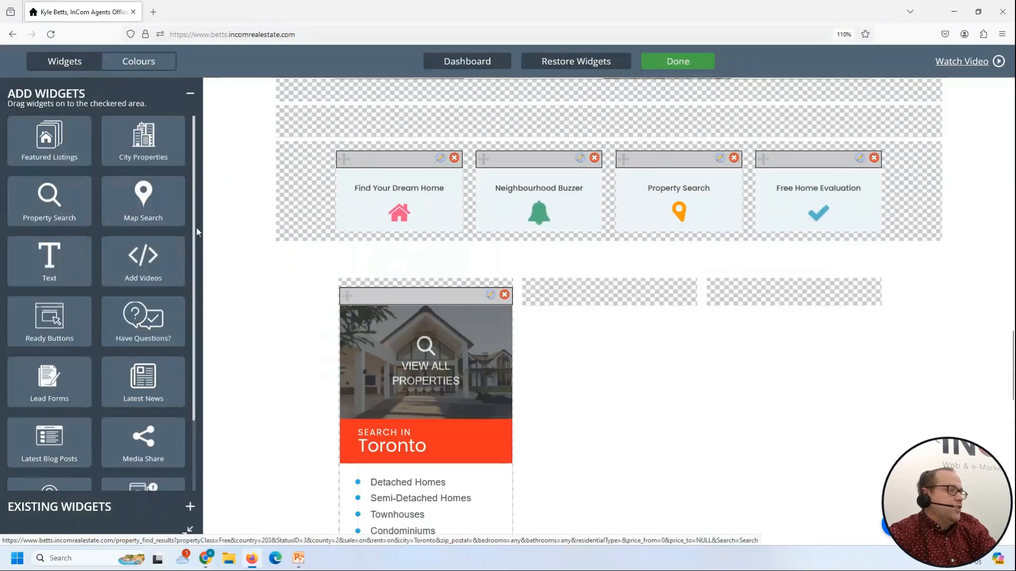
{"action": "left_click_drag", "start_coordinate": [144, 138], "coordinate": [577, 311]}
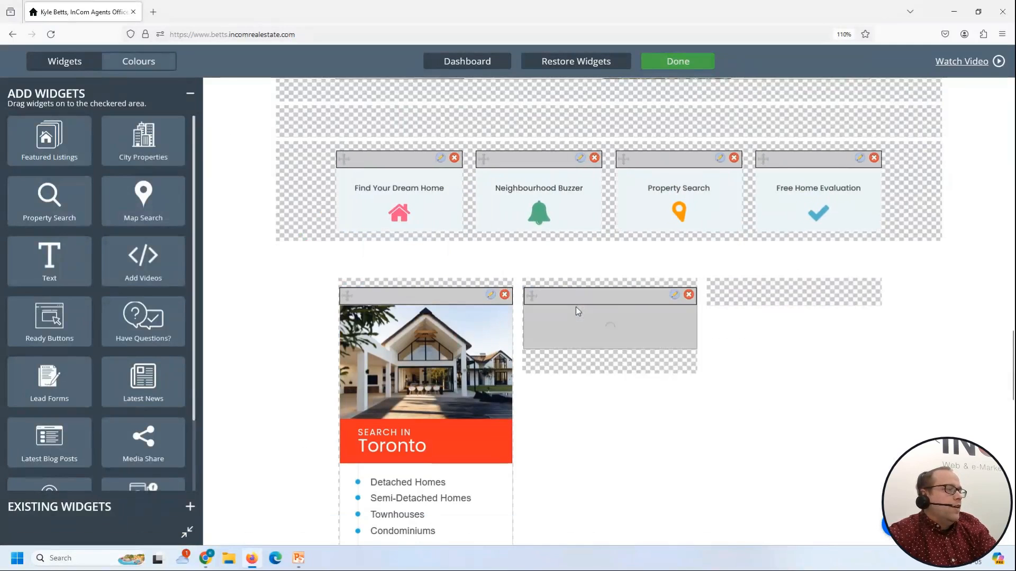
{"action": "left_click_drag", "start_coordinate": [153, 132], "coordinate": [763, 363]}
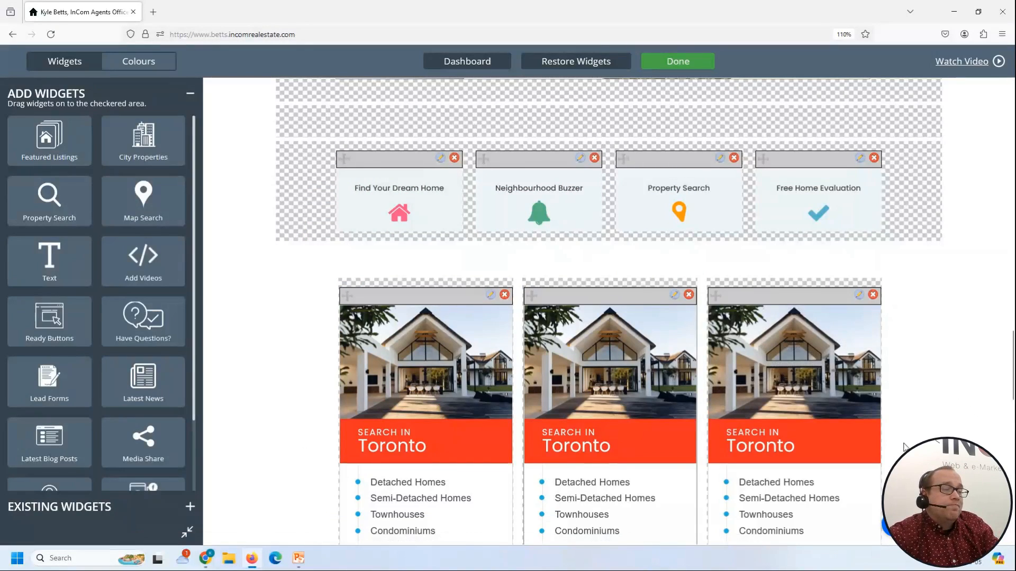
Open the settings of the first City Properties widget in the row and set its city name to Whitby
{"action": "scroll", "coordinate": [904, 446], "scroll_direction": "down", "scroll_amount": 3}
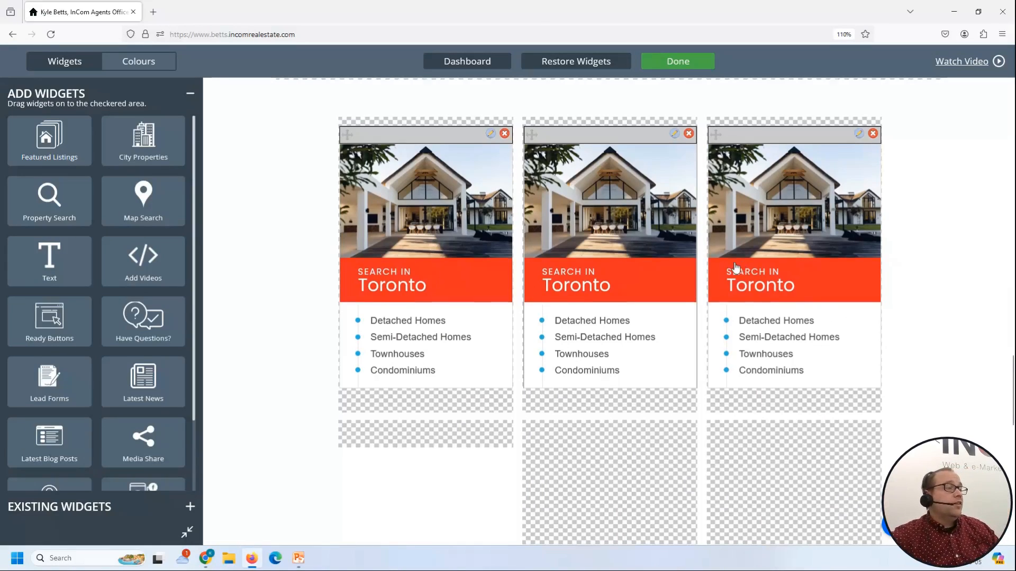
{"action": "scroll", "coordinate": [662, 249], "scroll_direction": "up", "scroll_amount": 2}
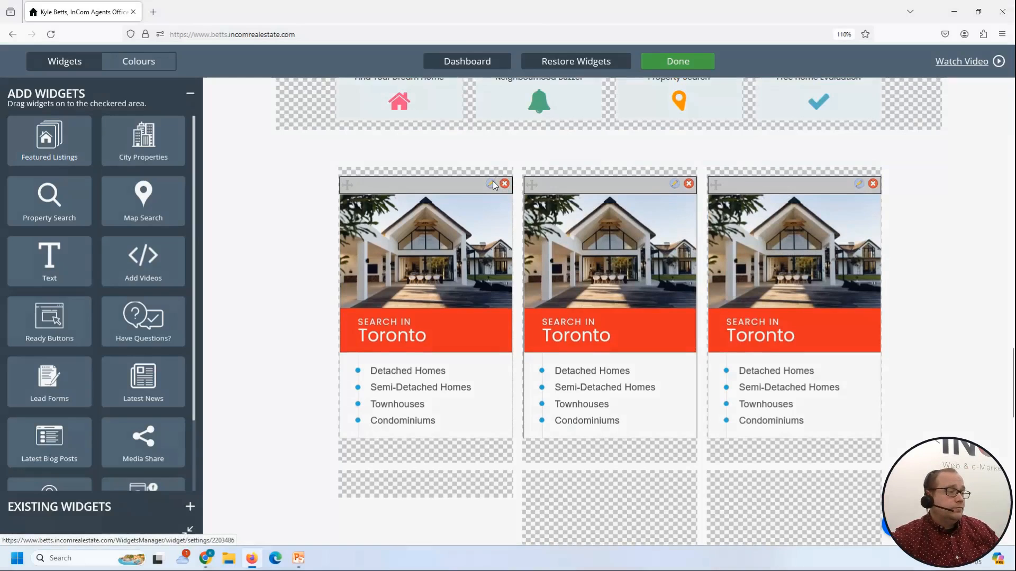
{"action": "left_click", "coordinate": [492, 183]}
{"action": "double_click", "coordinate": [499, 234]}
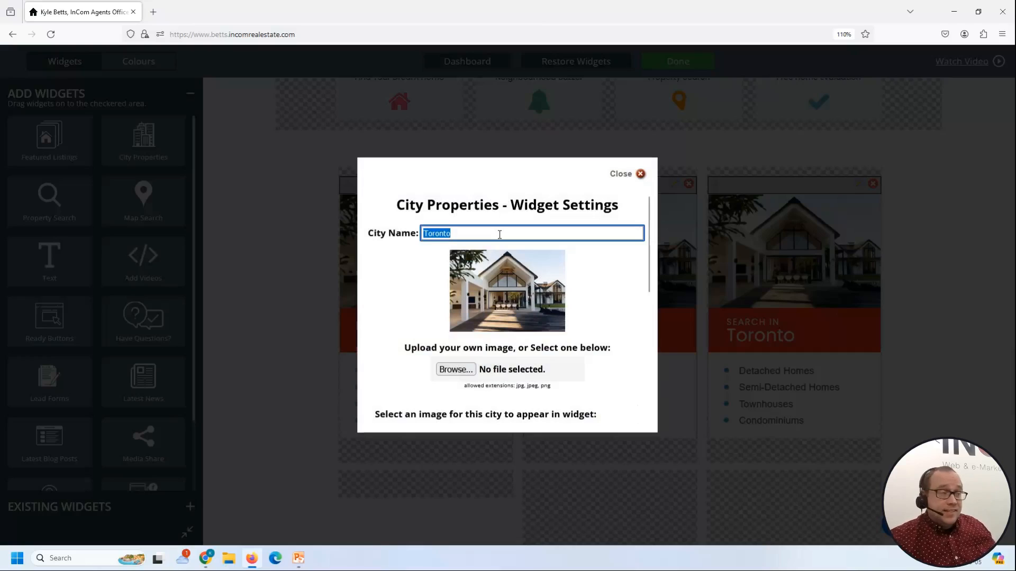
{"action": "type", "text": "Whi"}
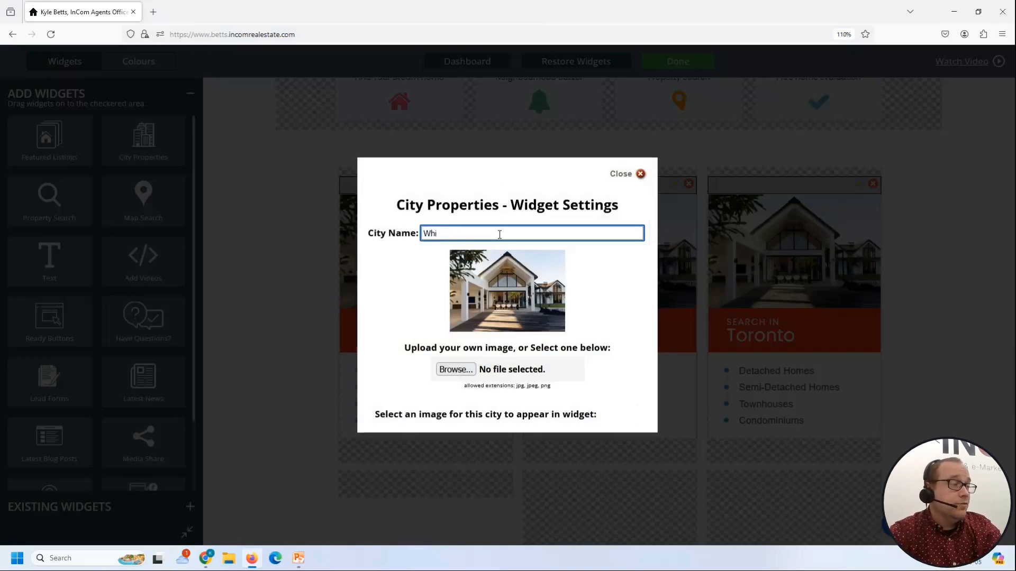
{"action": "type", "text": "tby"}
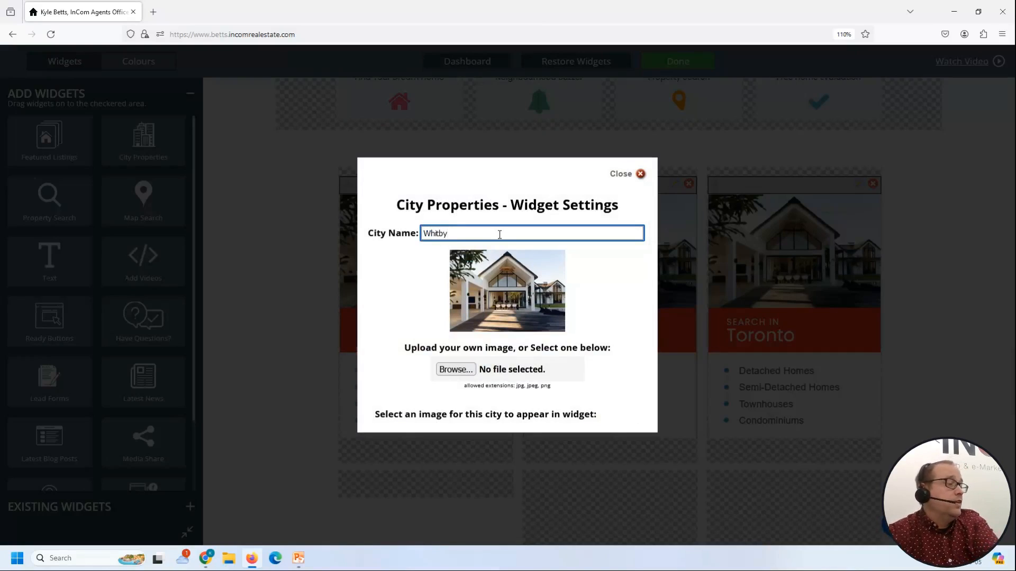
Choose the stock photo of the large house under a blue sky for the Whitby widget, then save and close its settings
{"action": "scroll", "coordinate": [547, 308], "scroll_direction": "down", "scroll_amount": 5}
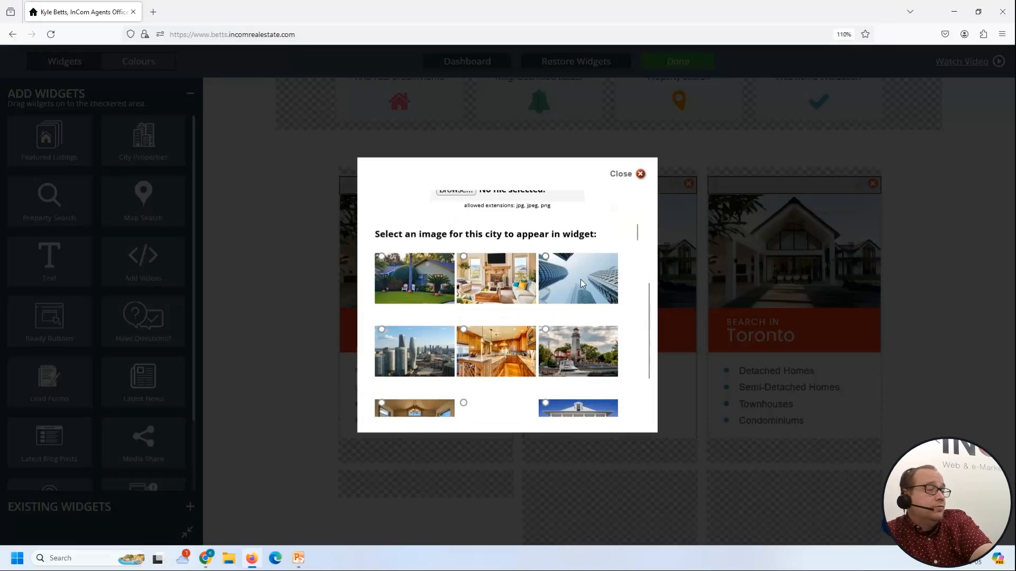
{"action": "scroll", "coordinate": [596, 373], "scroll_direction": "down", "scroll_amount": 1}
{"action": "scroll", "coordinate": [597, 373], "scroll_direction": "down", "scroll_amount": 2}
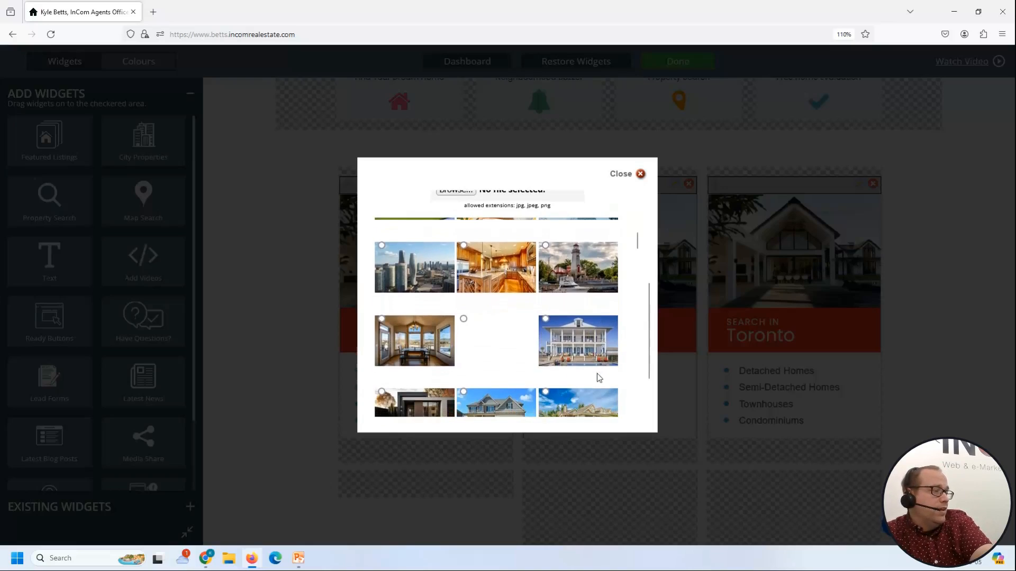
{"action": "scroll", "coordinate": [494, 265], "scroll_direction": "down", "scroll_amount": 4}
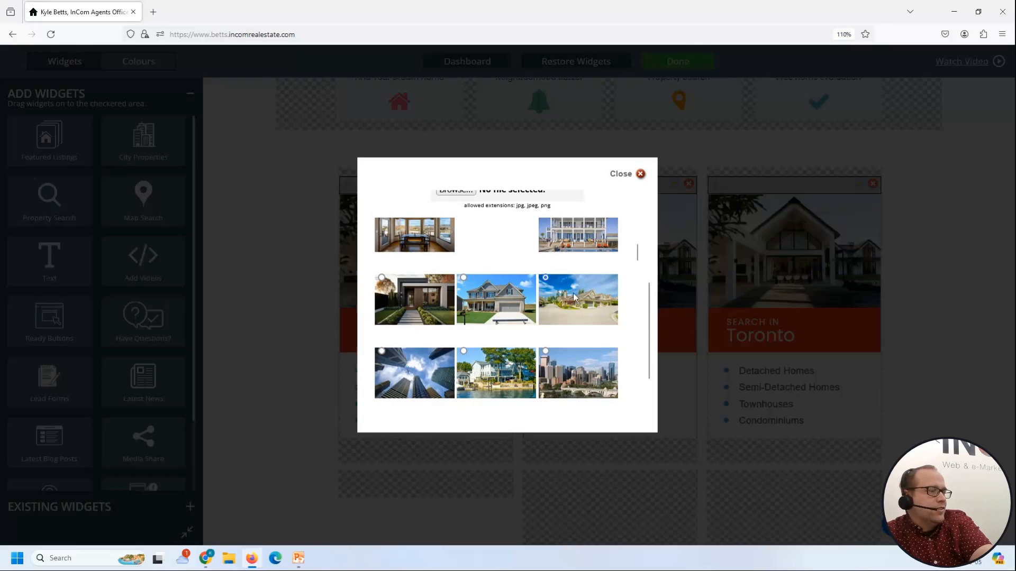
{"action": "scroll", "coordinate": [573, 293], "scroll_direction": "down", "scroll_amount": 5}
{"action": "scroll", "coordinate": [573, 293], "scroll_direction": "down", "scroll_amount": 5}
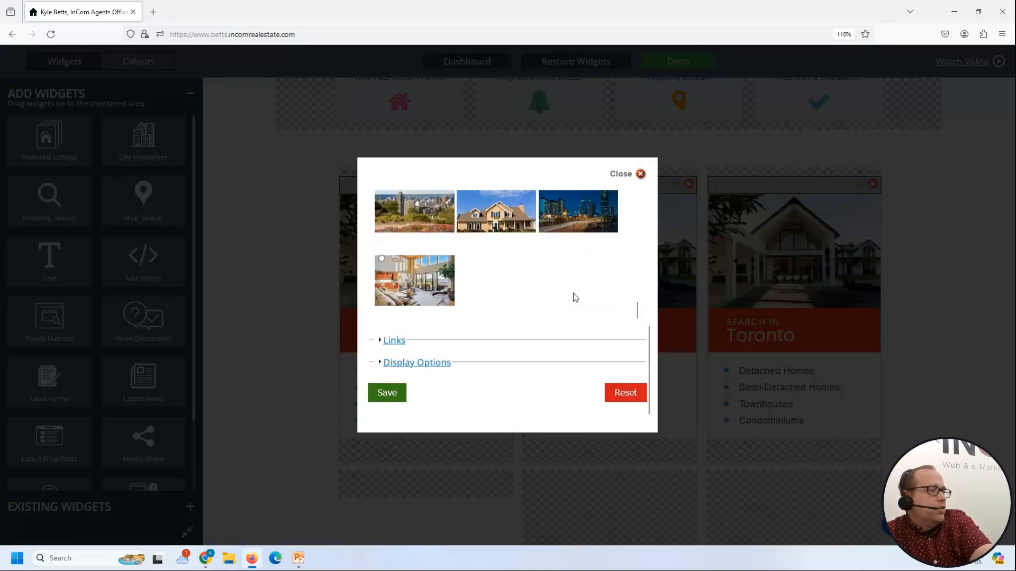
{"action": "left_click", "coordinate": [405, 418]}
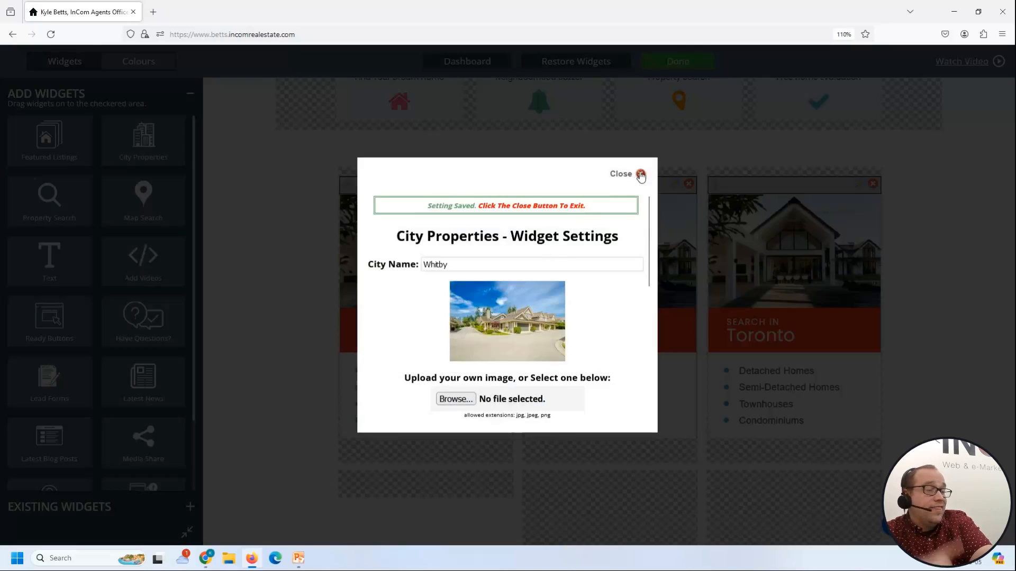
{"action": "left_click", "coordinate": [640, 174]}
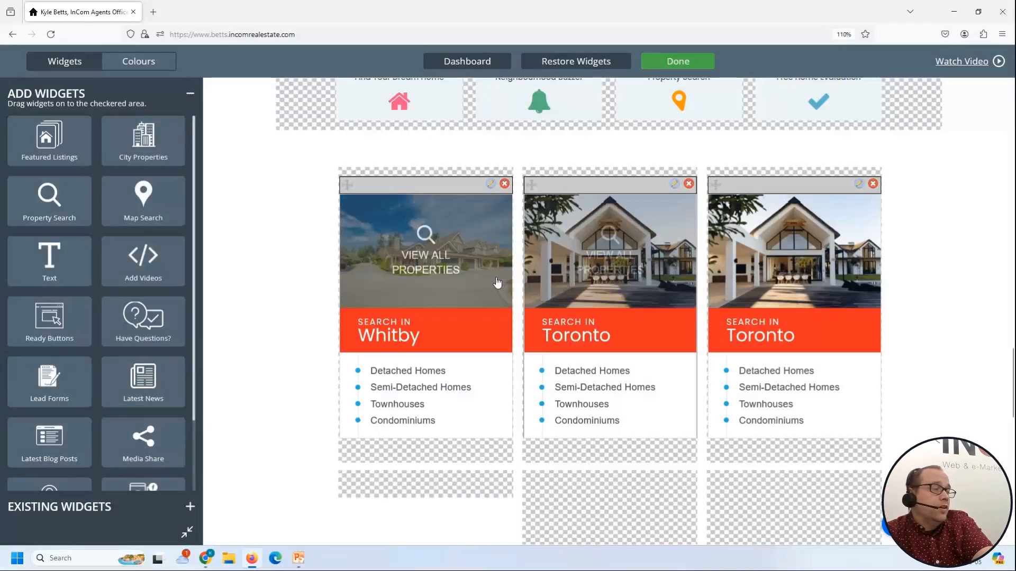
Check all properties linked from the Whitby widget in the map search, then return to the homepage
{"action": "left_click", "coordinate": [452, 266]}
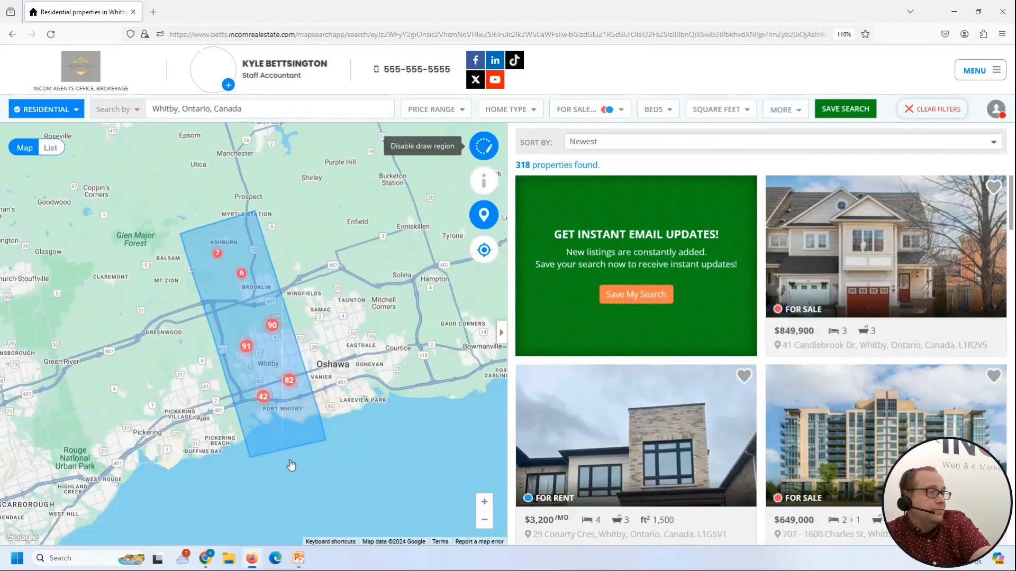
{"action": "left_click", "coordinate": [81, 66]}
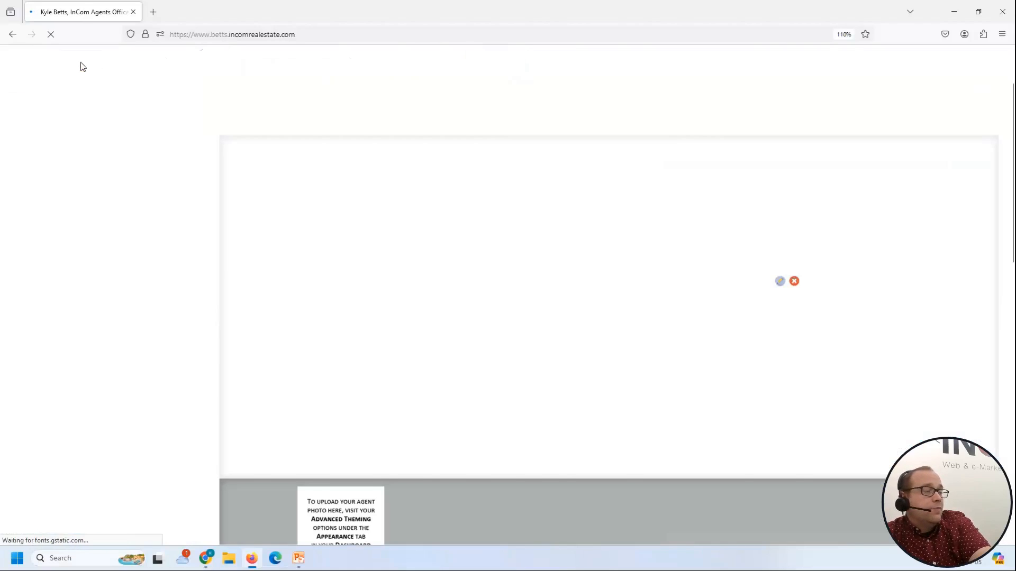
Review the homepage layout, from the top search banner through the Amazing Listings widget to the condo and button widgets
{"action": "scroll", "coordinate": [272, 237], "scroll_direction": "down", "scroll_amount": 10}
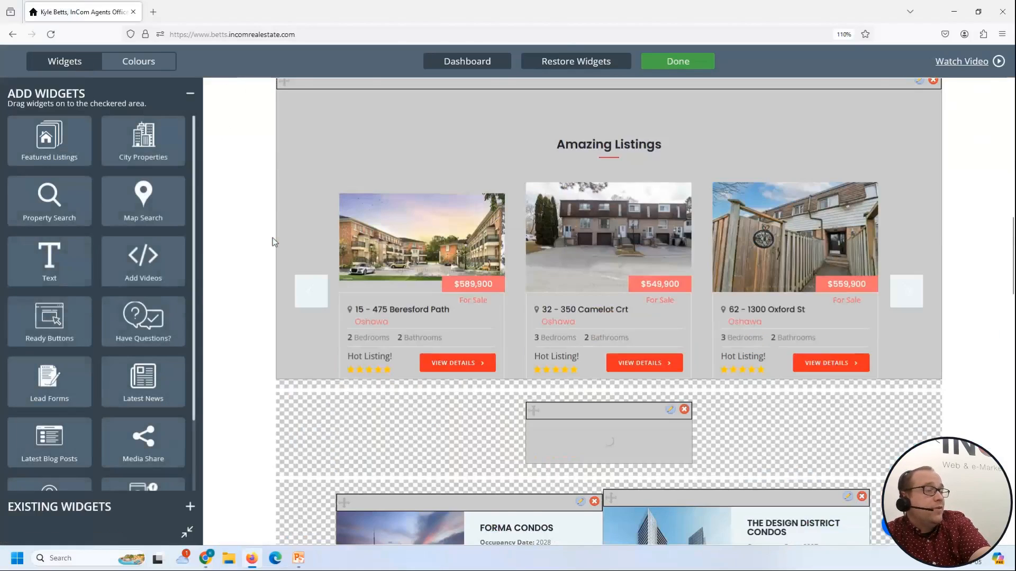
{"action": "scroll", "coordinate": [274, 242], "scroll_direction": "down", "scroll_amount": 6}
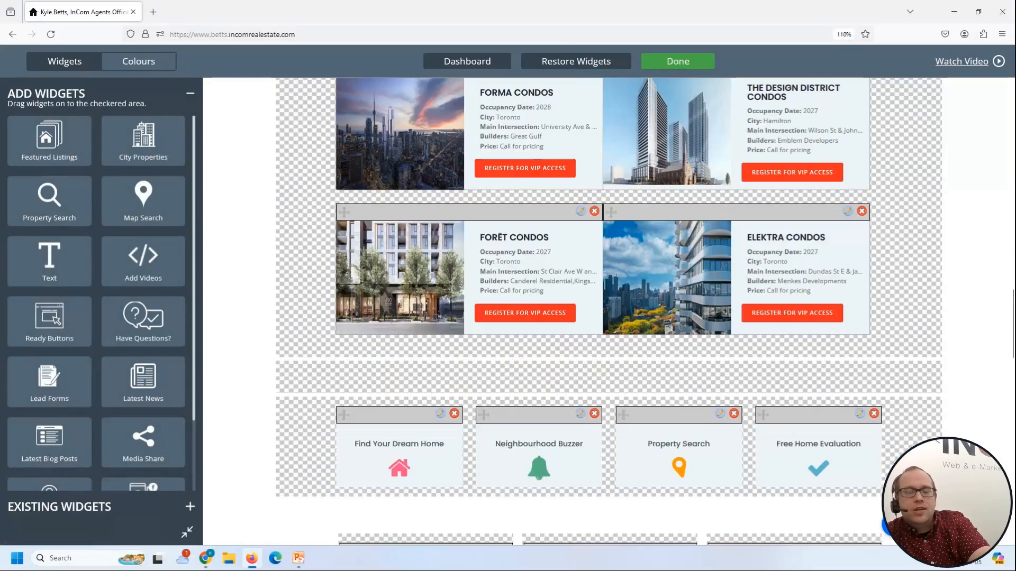
{"action": "scroll", "coordinate": [800, 237], "scroll_direction": "up", "scroll_amount": 10}
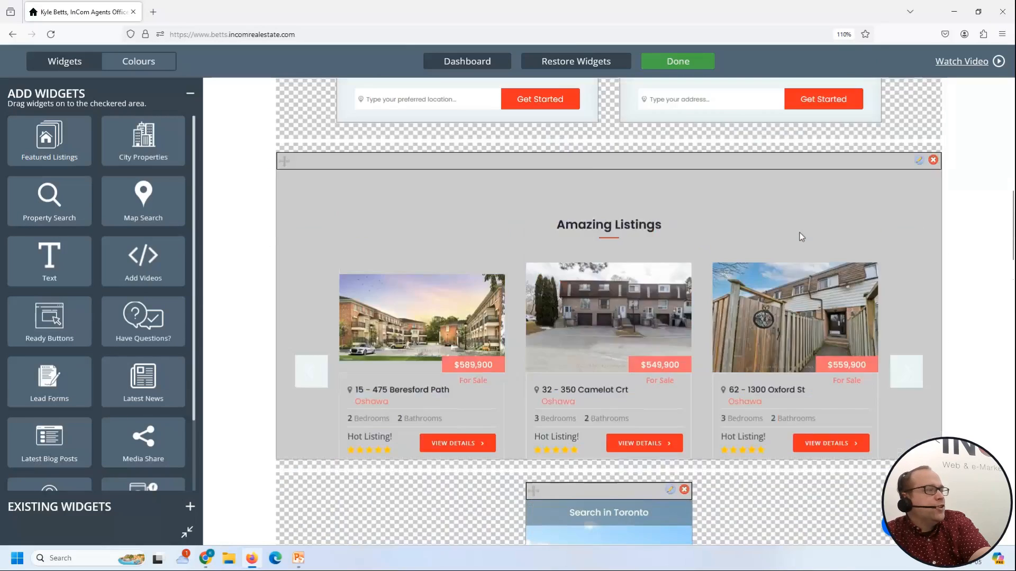
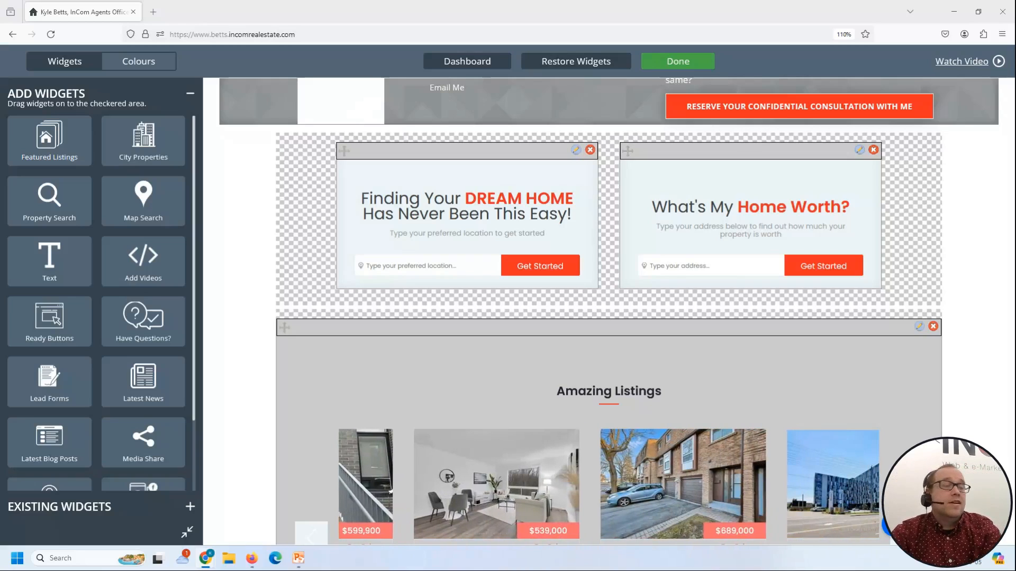
{"action": "scroll", "coordinate": [569, 321], "scroll_direction": "up", "scroll_amount": 1}
{"action": "scroll", "coordinate": [568, 320], "scroll_direction": "up", "scroll_amount": 8}
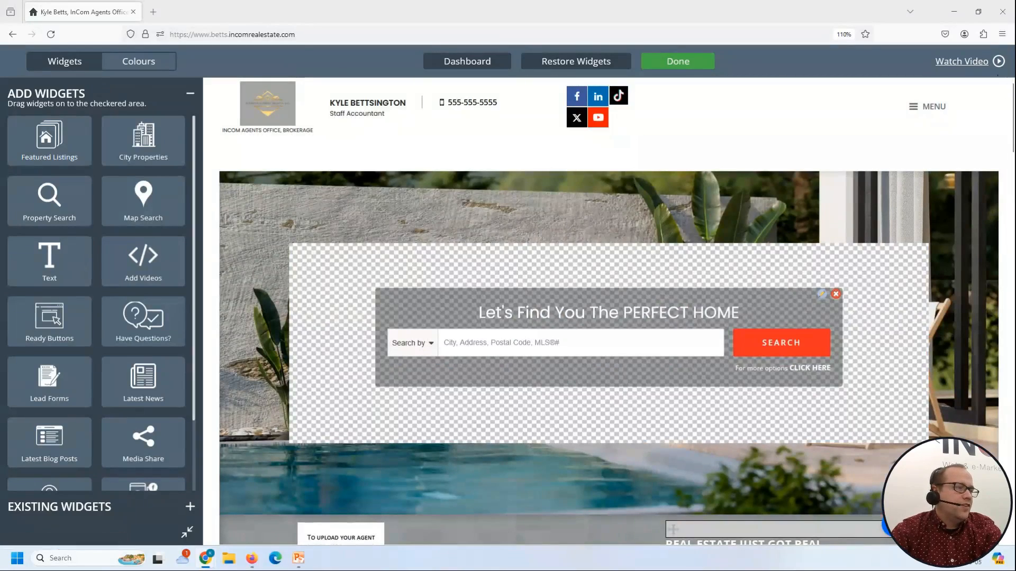
{"action": "left_click_drag", "start_coordinate": [1008, 132], "coordinate": [1010, 232]}
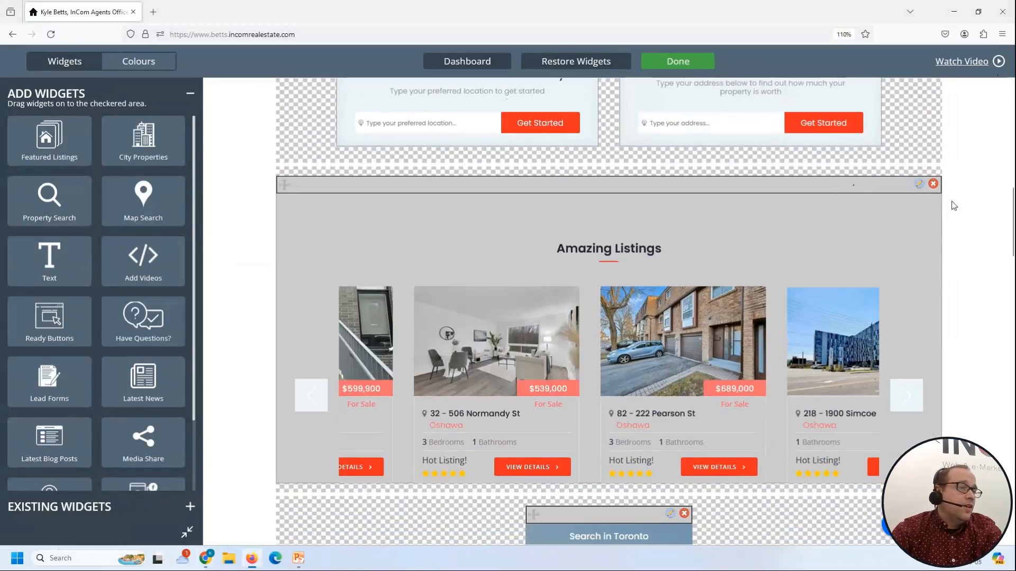
{"action": "scroll", "coordinate": [1009, 228], "scroll_direction": "down", "scroll_amount": 2}
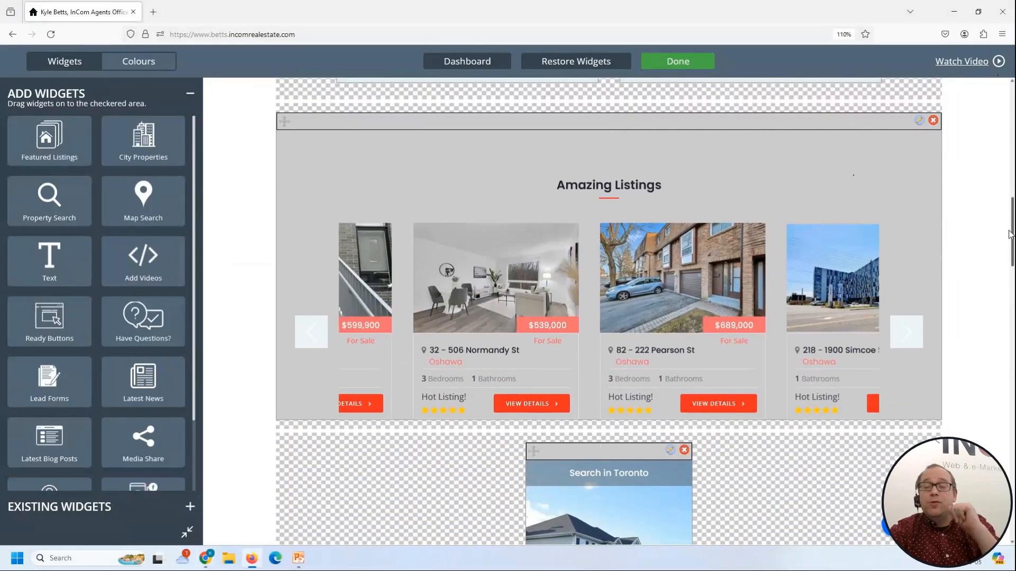
{"action": "mouse_move", "coordinate": [1009, 234]}
{"action": "left_mouse_down"}
{"action": "mouse_move", "coordinate": [1011, 196]}
{"action": "mouse_move", "coordinate": [1012, 234]}
{"action": "left_mouse_up"}
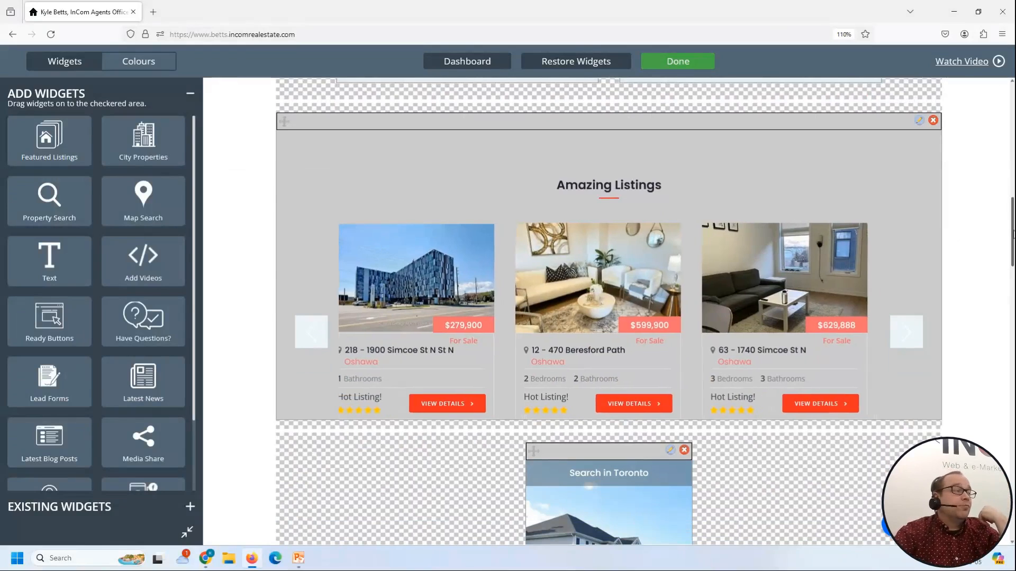
Add a Featured Listings widget directly below the Amazing Listings carousel and open its widget settings
{"action": "mouse_move", "coordinate": [1013, 234]}
{"action": "left_mouse_down"}
{"action": "mouse_move", "coordinate": [1014, 243]}
{"action": "mouse_move", "coordinate": [1013, 228]}
{"action": "left_mouse_up"}
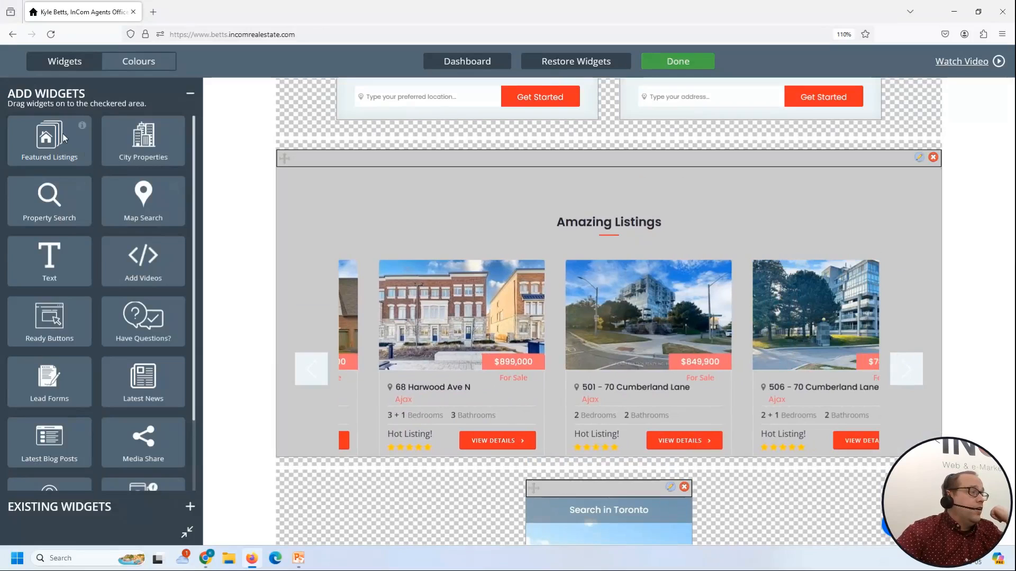
{"action": "left_click_drag", "start_coordinate": [63, 138], "coordinate": [505, 447]}
{"action": "scroll", "coordinate": [931, 256], "scroll_direction": "down", "scroll_amount": 5}
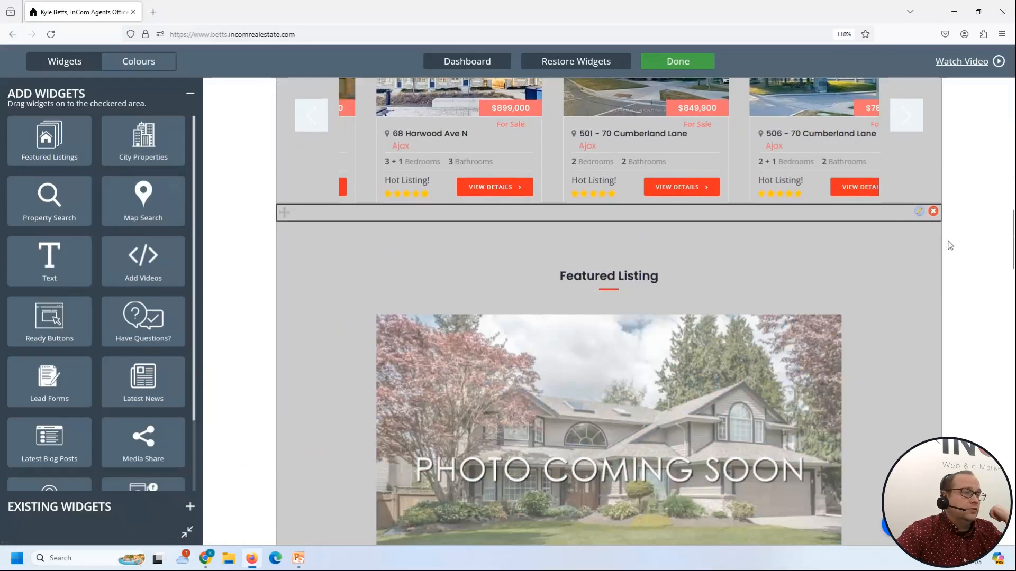
{"action": "left_click", "coordinate": [919, 212]}
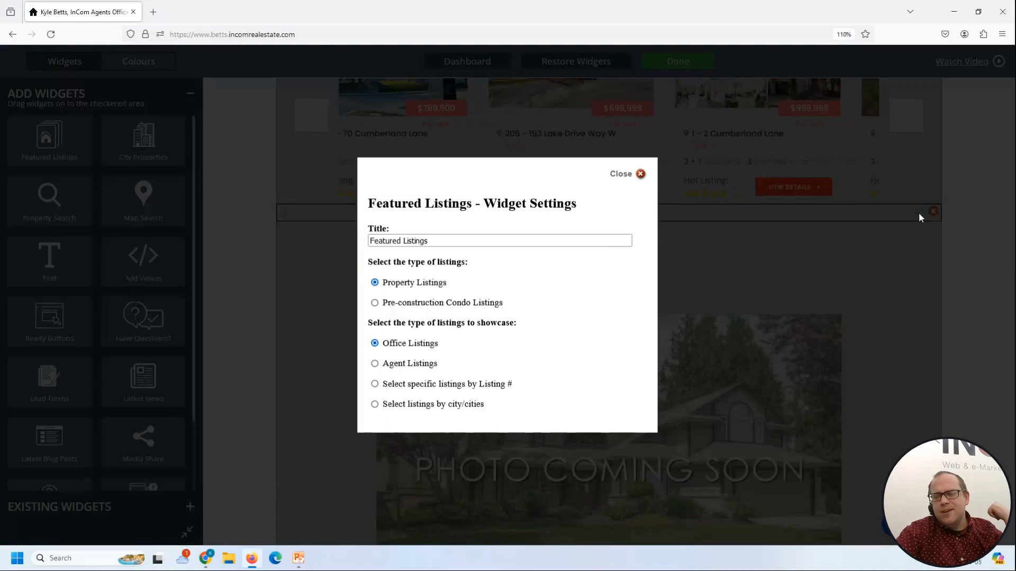
Title the widget Sold and restrict its property status to Sold, excluding For Sale and For Rent
{"action": "triple_click", "coordinate": [454, 243]}
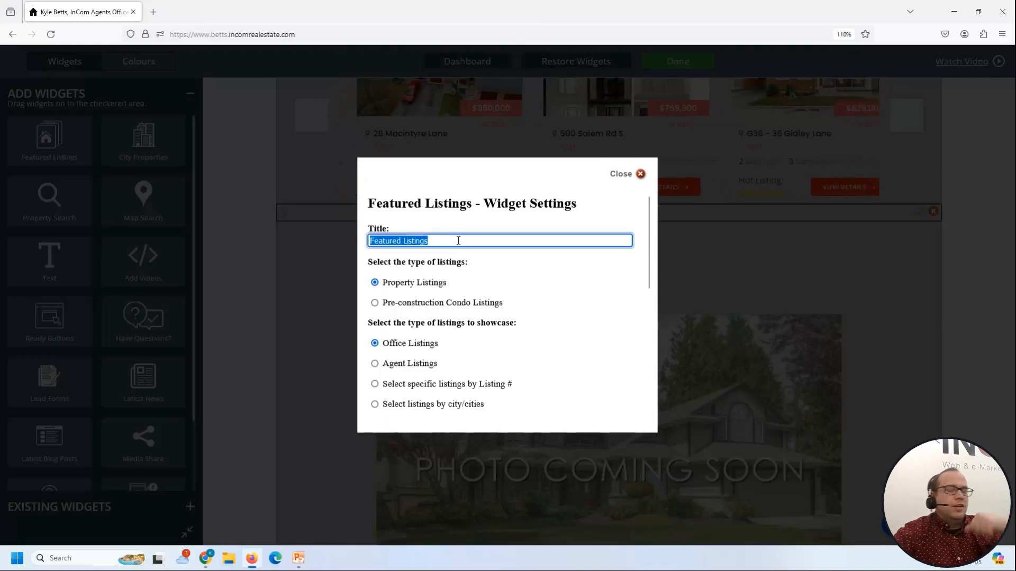
{"action": "type", "text": "Sold"}
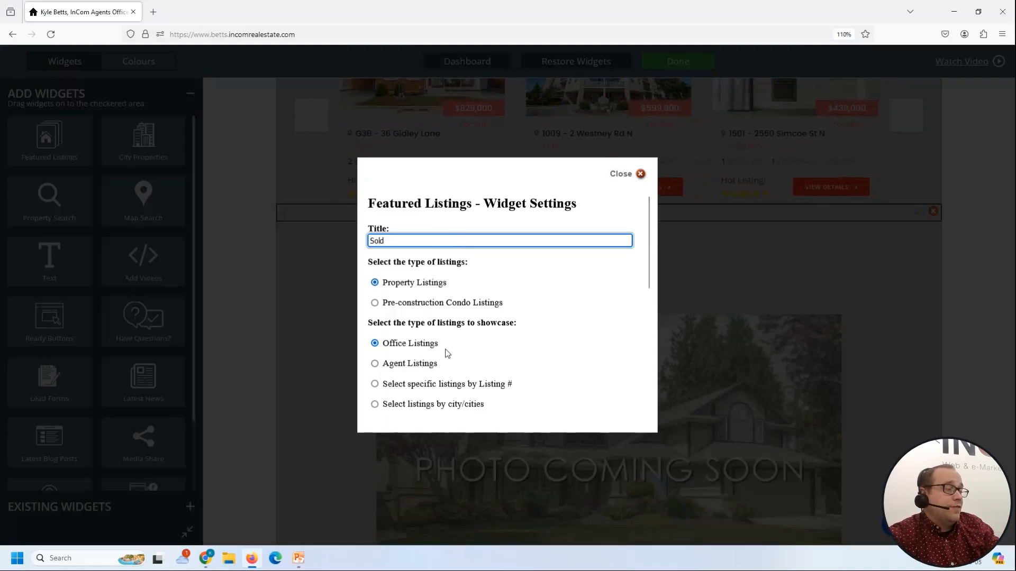
{"action": "scroll", "coordinate": [447, 353], "scroll_direction": "down", "scroll_amount": 3}
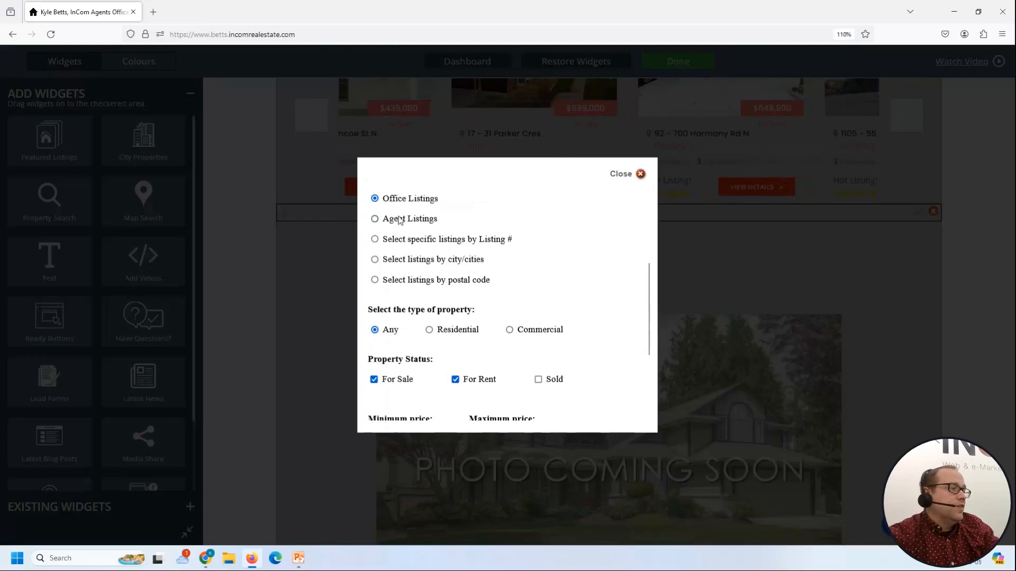
{"action": "left_click", "coordinate": [470, 381]}
{"action": "left_click", "coordinate": [383, 383]}
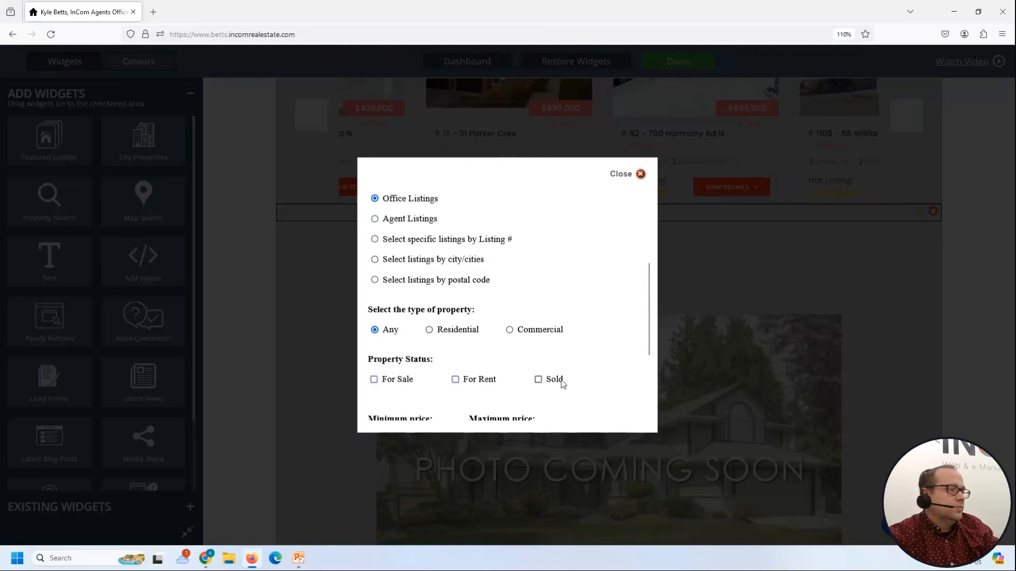
{"action": "left_click", "coordinate": [555, 380]}
Set the widget to showcase listings by city for toronto and to display multiple properties
{"action": "left_click", "coordinate": [456, 260]}
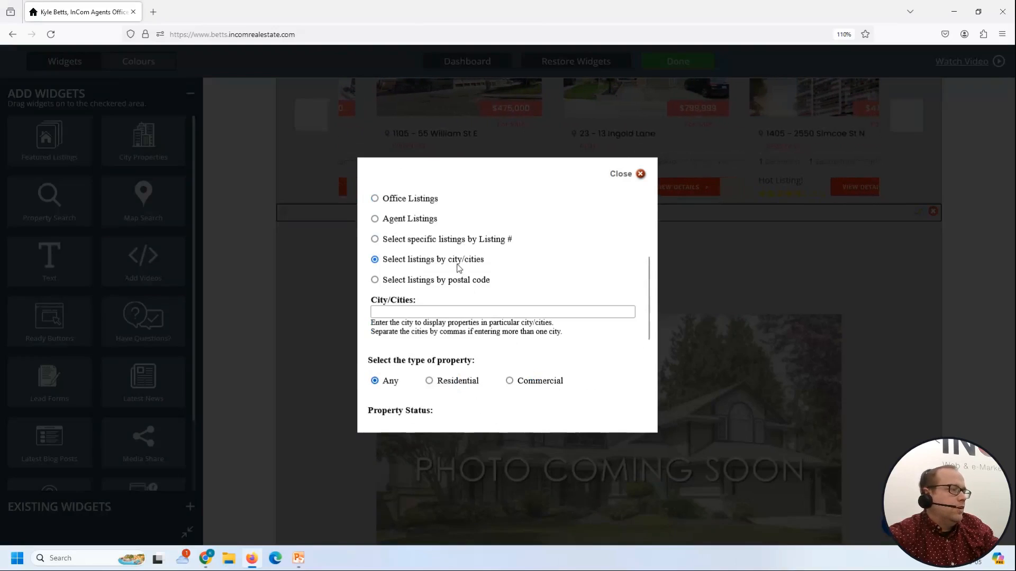
{"action": "left_click", "coordinate": [469, 314]}
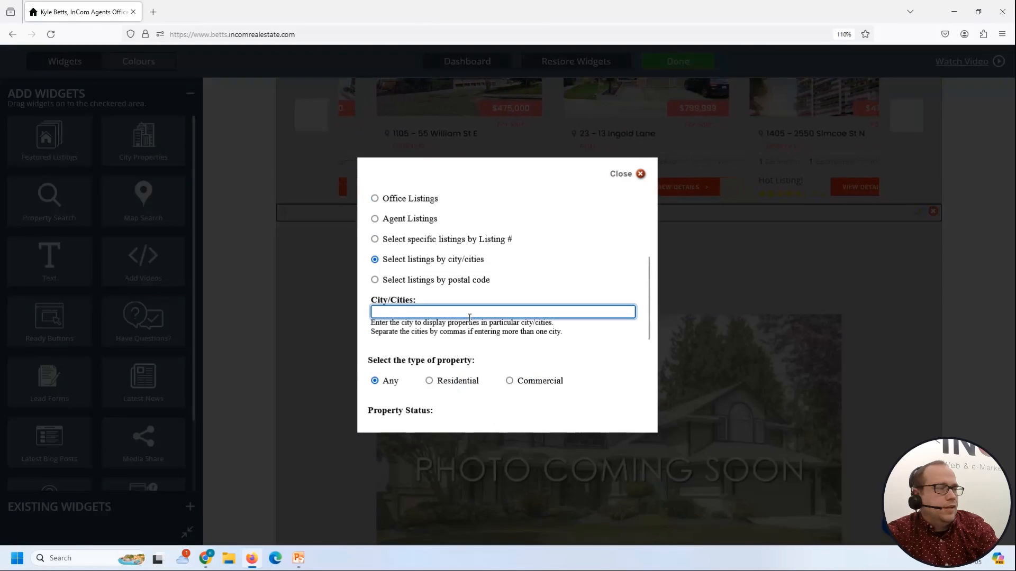
{"action": "scroll", "coordinate": [544, 281], "scroll_direction": "down", "scroll_amount": 5}
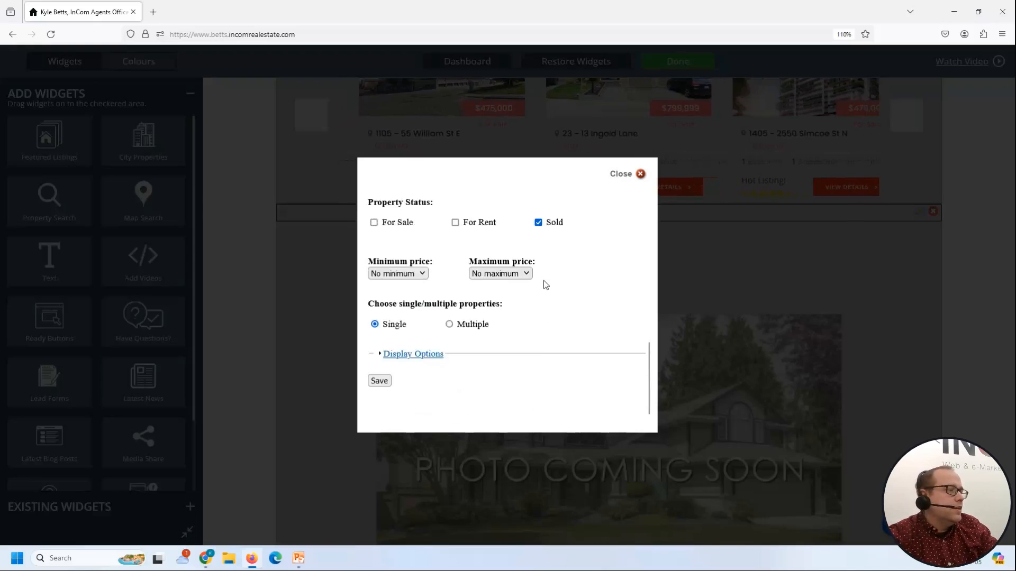
{"action": "left_click", "coordinate": [464, 358]}
{"action": "scroll", "coordinate": [465, 361], "scroll_direction": "down", "scroll_amount": 3}
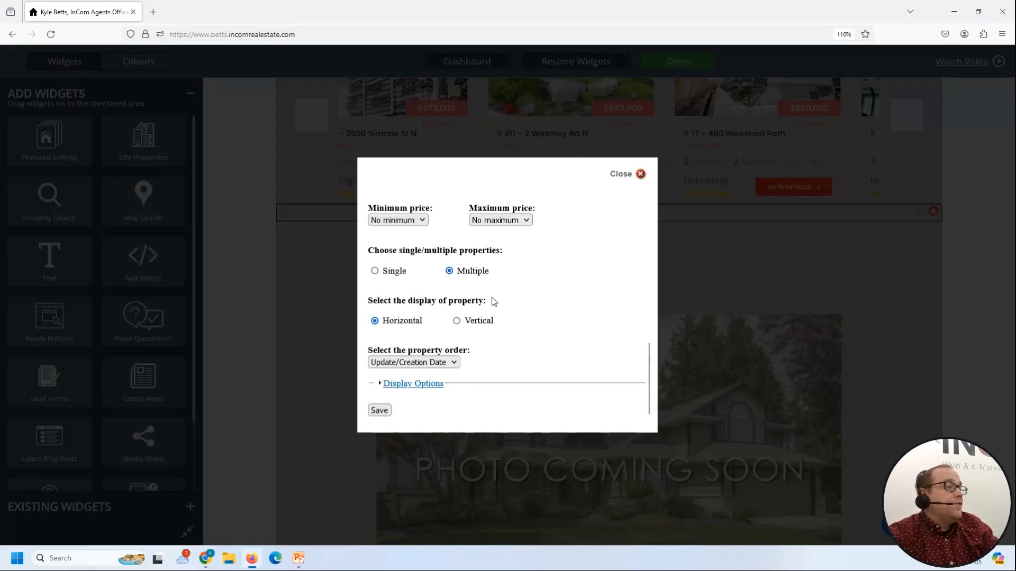
Review the Sold widget's settings, then save them and return to the homepage layout
{"action": "scroll", "coordinate": [492, 302], "scroll_direction": "up", "scroll_amount": 10}
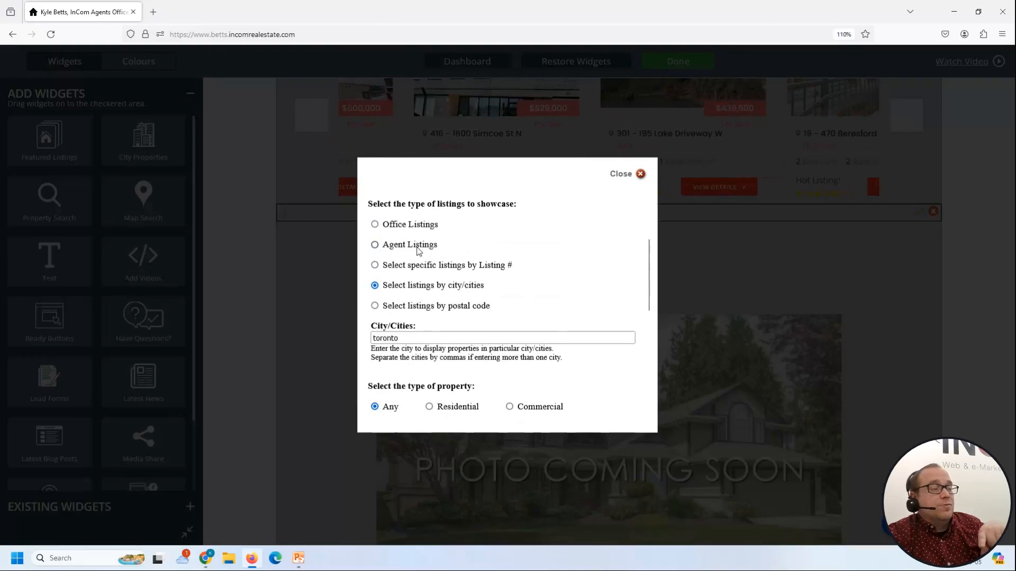
{"action": "scroll", "coordinate": [450, 233], "scroll_direction": "down", "scroll_amount": 5}
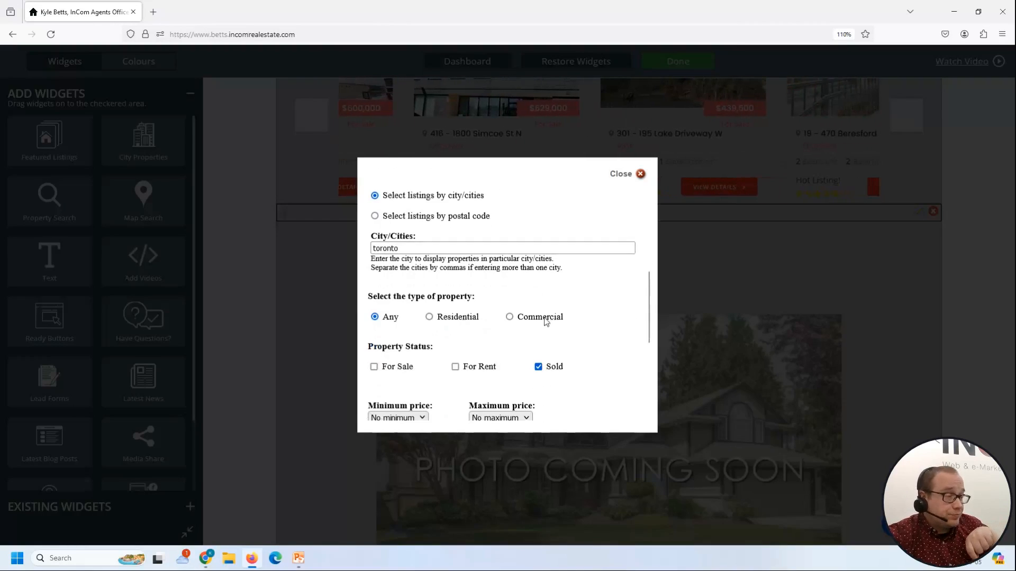
{"action": "left_click", "coordinate": [379, 411]}
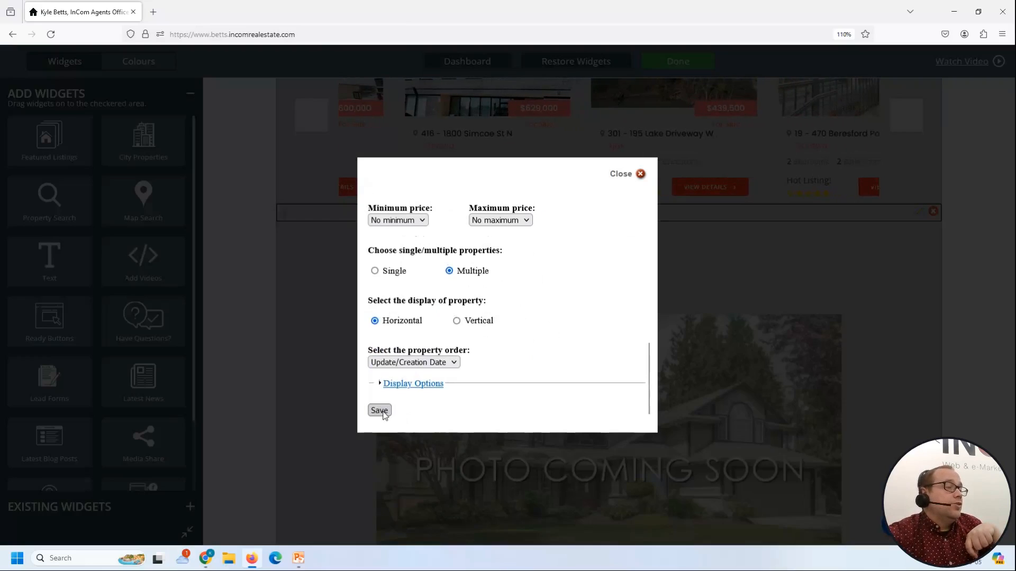
{"action": "left_click", "coordinate": [640, 174]}
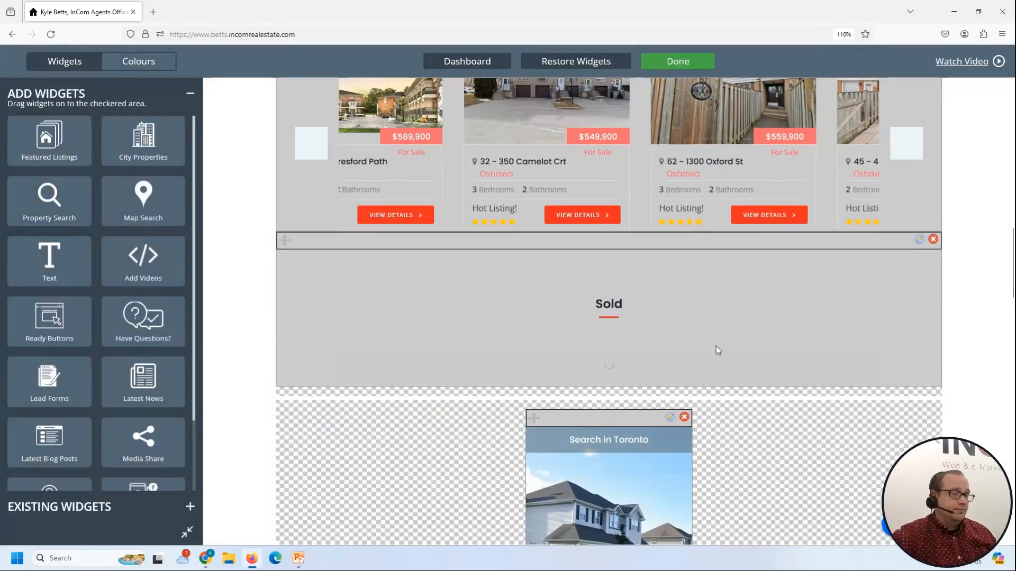
{"action": "scroll", "coordinate": [762, 439], "scroll_direction": "down", "scroll_amount": 2}
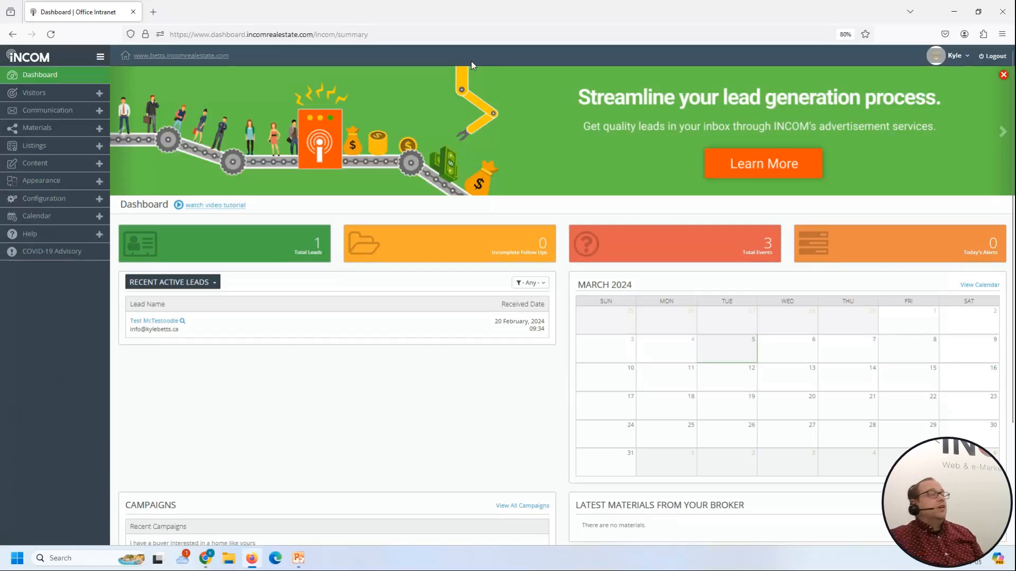
Open the Widgets Manager from the dashboard's Content section and finish editing to show the live homepage
{"action": "left_click", "coordinate": [36, 163]}
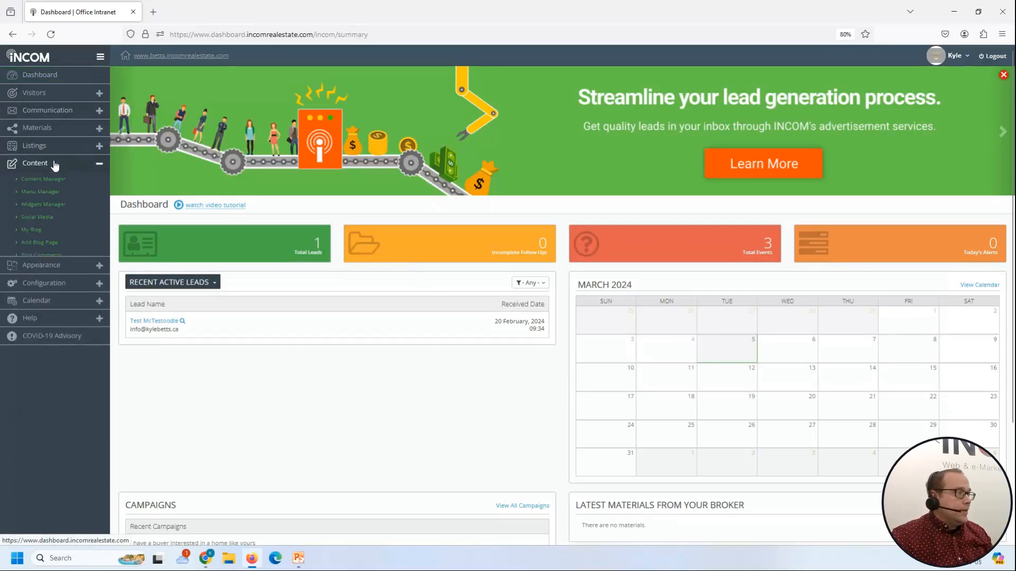
{"action": "left_click", "coordinate": [50, 208]}
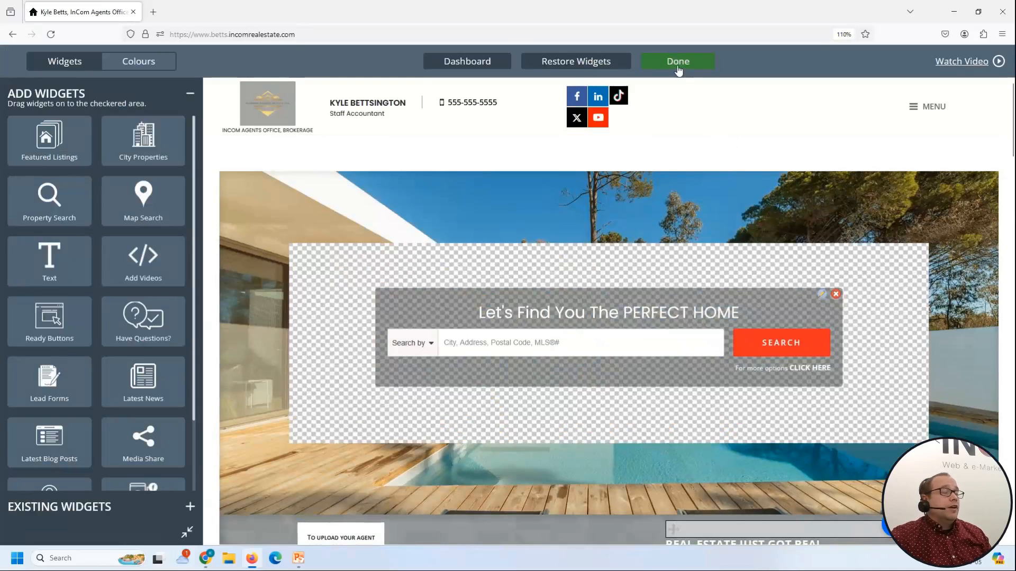
{"action": "left_click", "coordinate": [677, 61]}
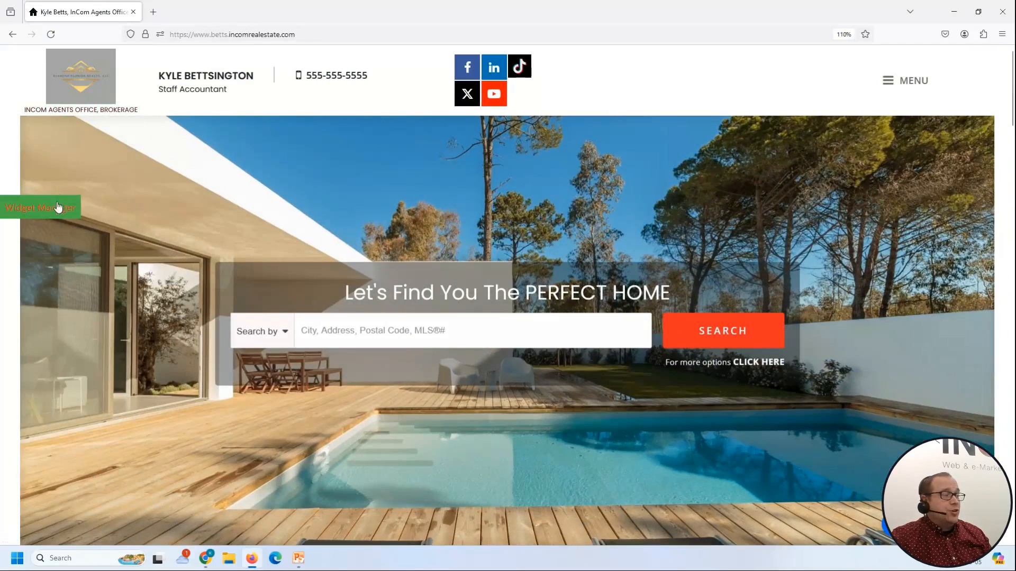
Return to the dashboard through the live homepage's Widget Manager and open the Homepage SEO configuration
{"action": "left_click", "coordinate": [55, 209]}
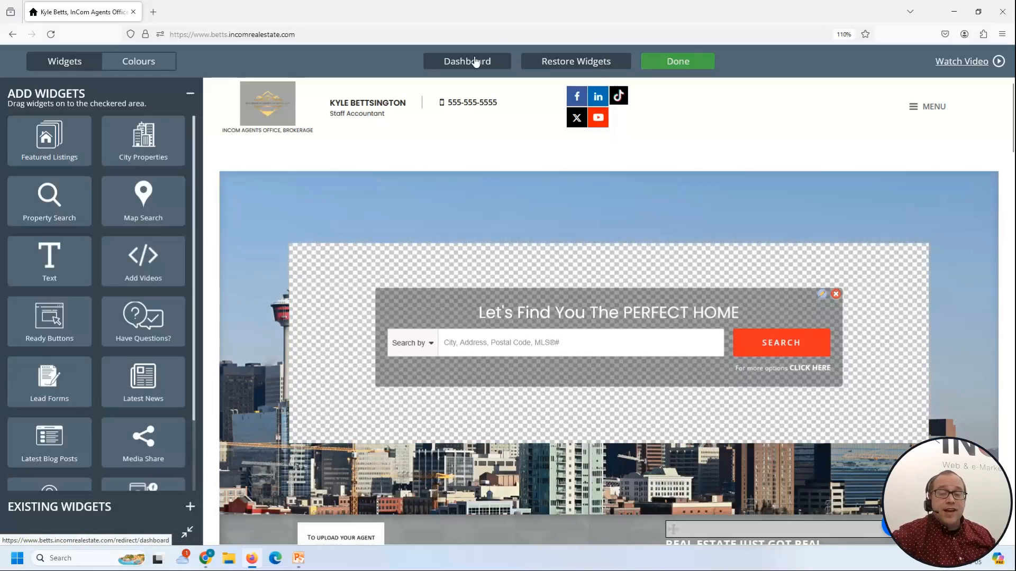
{"action": "left_click", "coordinate": [476, 61]}
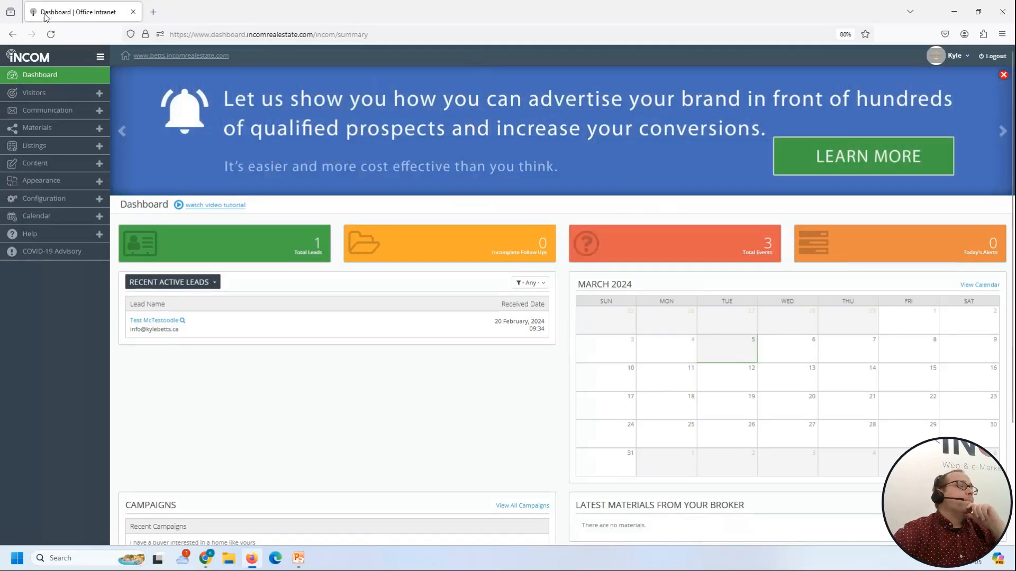
{"action": "left_click", "coordinate": [70, 200]}
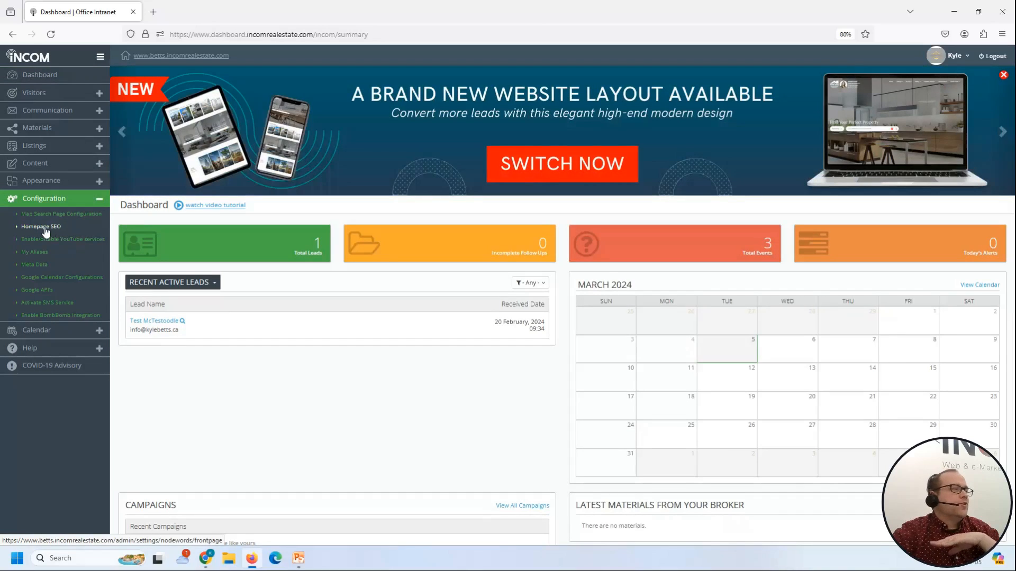
{"action": "left_click", "coordinate": [45, 228]}
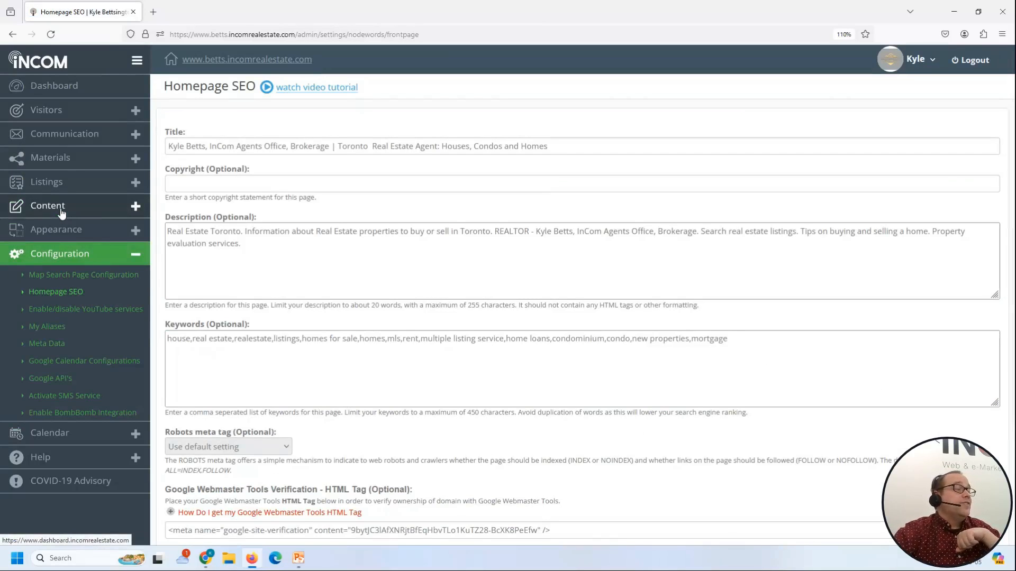
Examine the homepage's SEO keywords, description and remaining meta tag fields
{"action": "left_click", "coordinate": [352, 398]}
{"action": "key", "text": "ctrl+a"}
{"action": "left_click", "coordinate": [324, 286]}
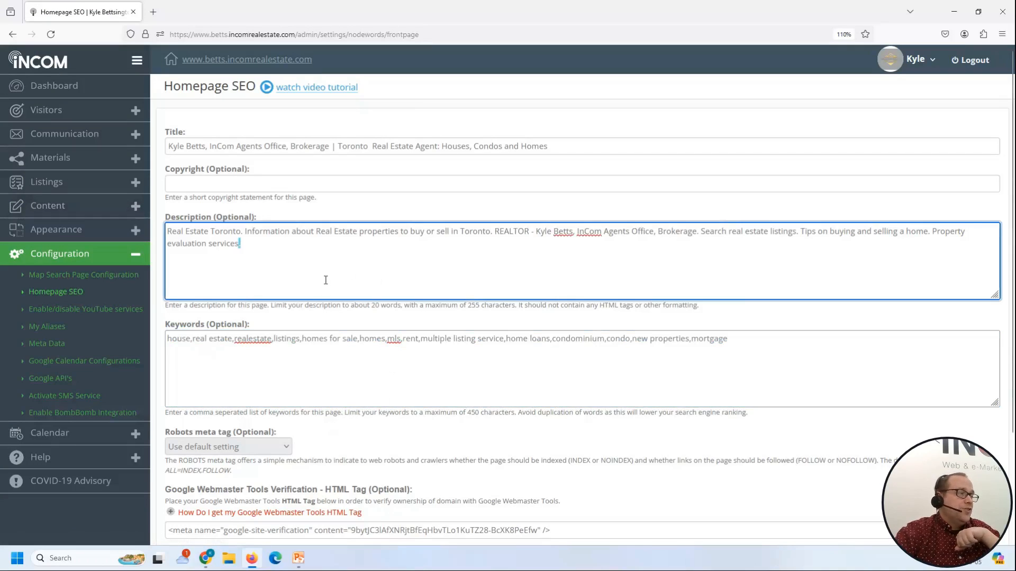
{"action": "key", "text": "ctrl+a"}
{"action": "scroll", "coordinate": [276, 363], "scroll_direction": "down", "scroll_amount": 1}
{"action": "scroll", "coordinate": [276, 362], "scroll_direction": "down", "scroll_amount": 3}
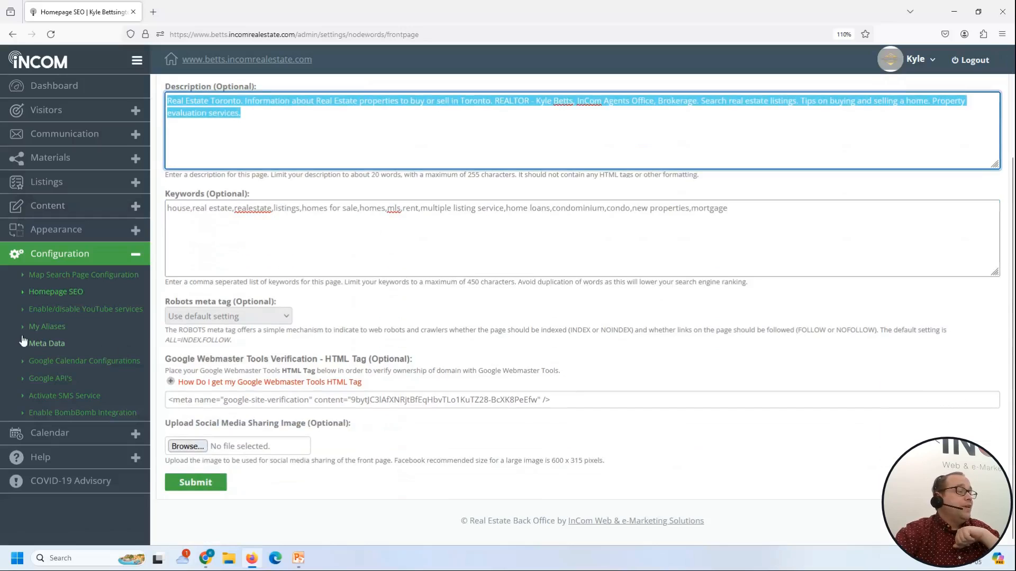
{"action": "scroll", "coordinate": [410, 325], "scroll_direction": "up", "scroll_amount": 4}
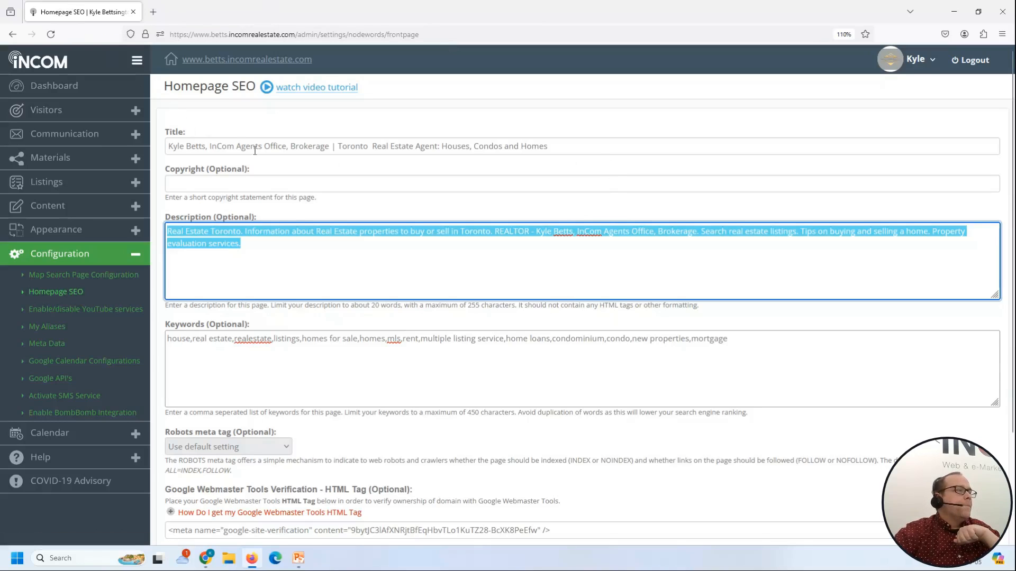
Replace the homepage's SEO title with "Incom Is Great" and submit the meta tags
{"action": "triple_click", "coordinate": [219, 147]}
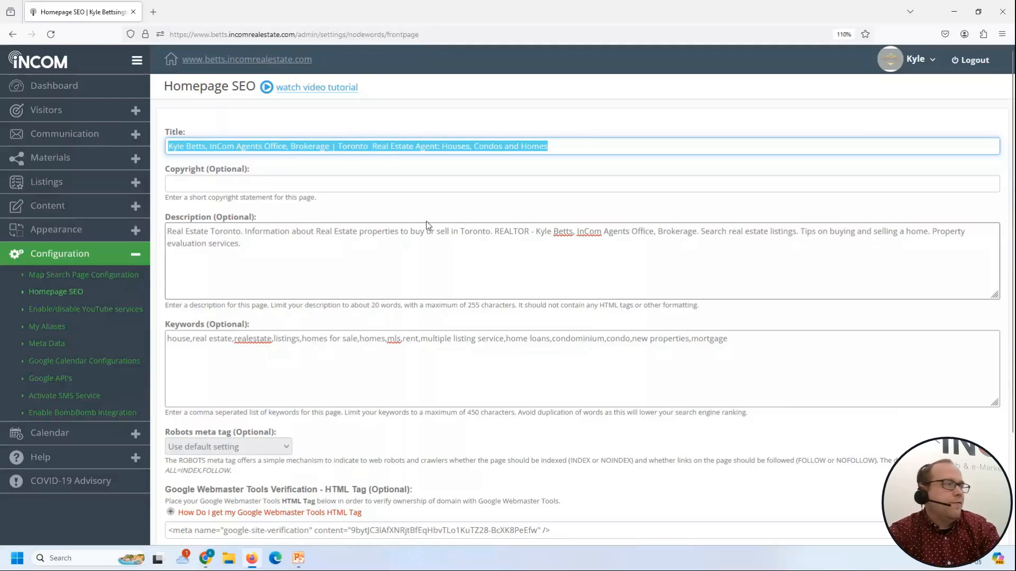
{"action": "key", "text": "BackSpace"}
{"action": "type", "text": "Inco"}
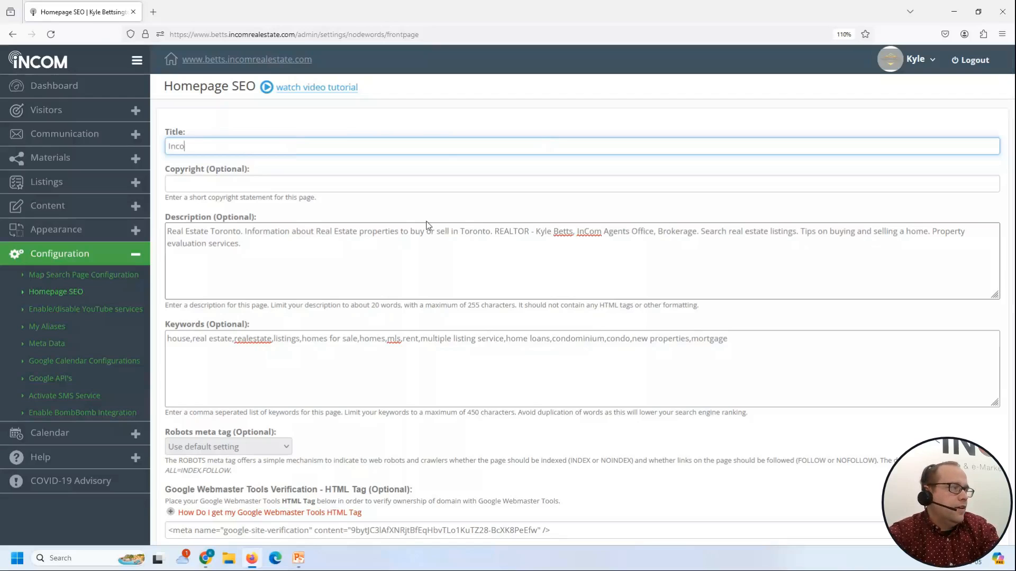
{"action": "type", "text": "m Is Great"}
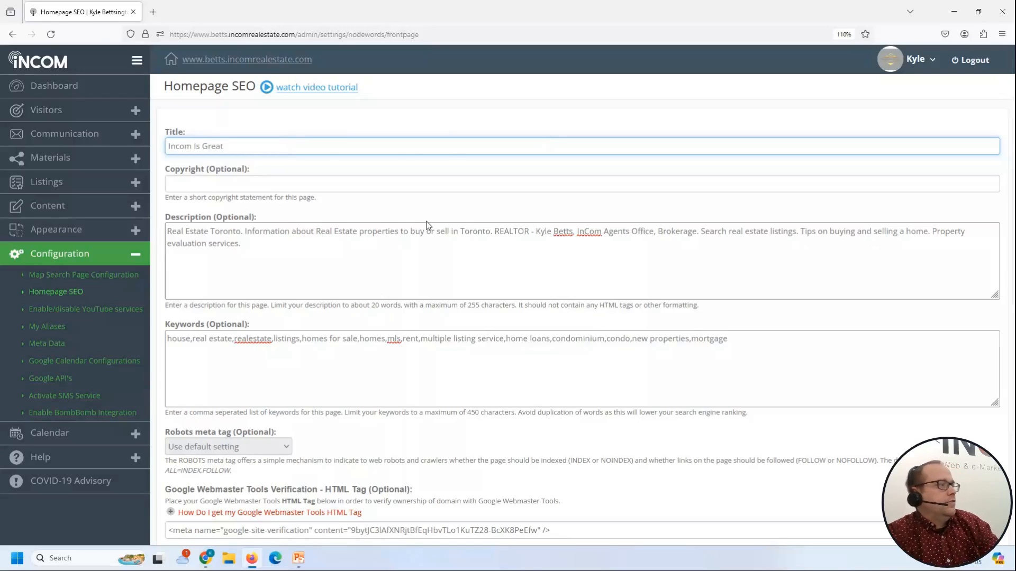
{"action": "scroll", "coordinate": [271, 510], "scroll_direction": "down", "scroll_amount": 5}
{"action": "left_click", "coordinate": [219, 489]}
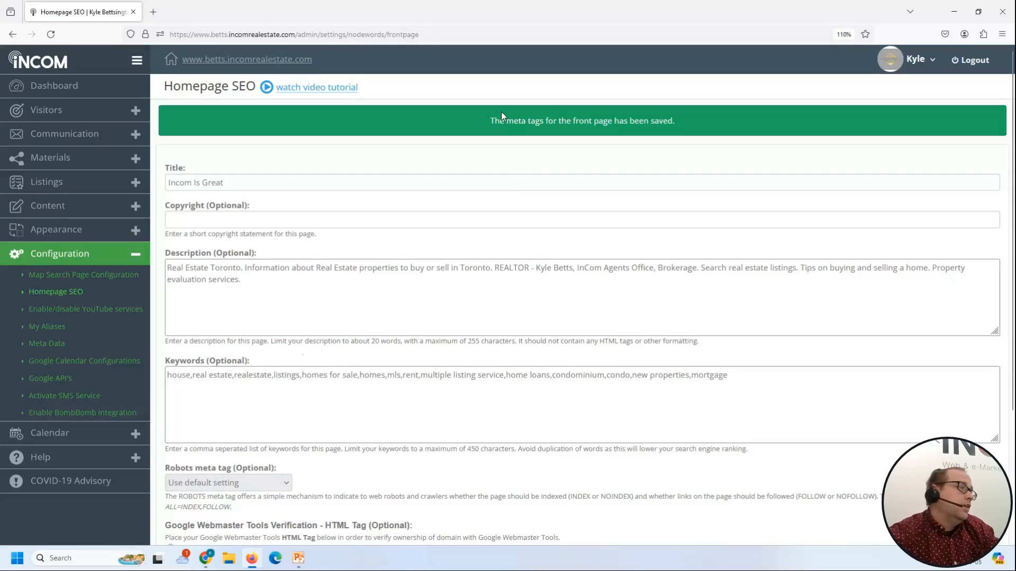
Submit the Homepage SEO form once more
{"action": "left_click_drag", "start_coordinate": [498, 120], "coordinate": [306, 89]}
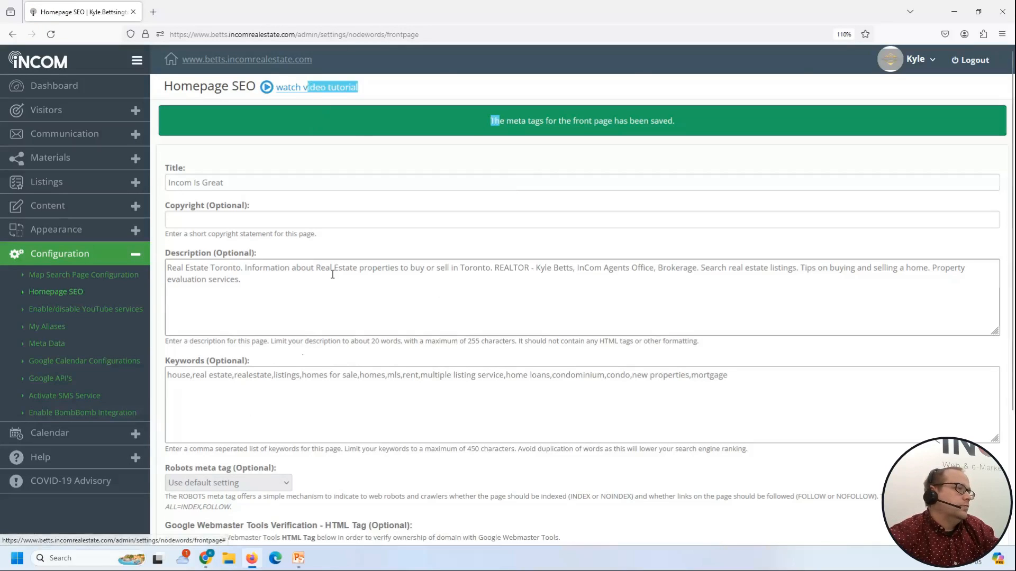
{"action": "scroll", "coordinate": [333, 274], "scroll_direction": "down", "scroll_amount": 5}
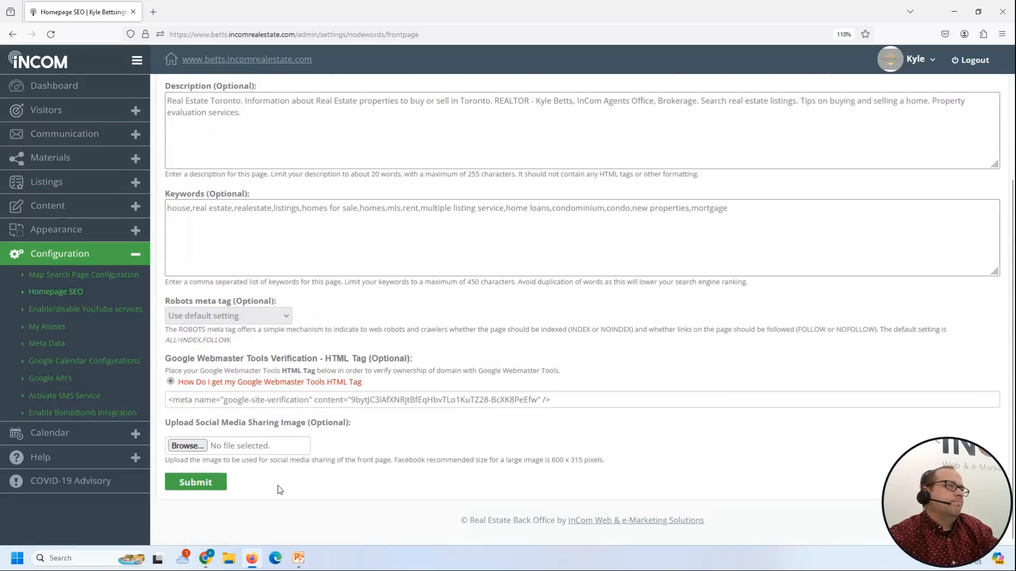
{"action": "left_click", "coordinate": [212, 482]}
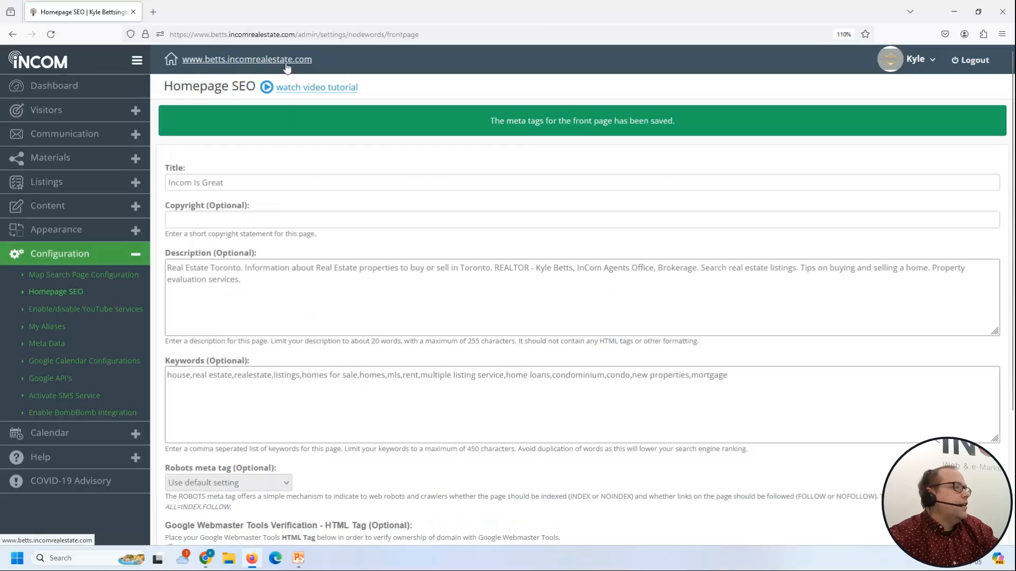
Open the live website from the back office and look over its homepage
{"action": "left_click", "coordinate": [252, 60]}
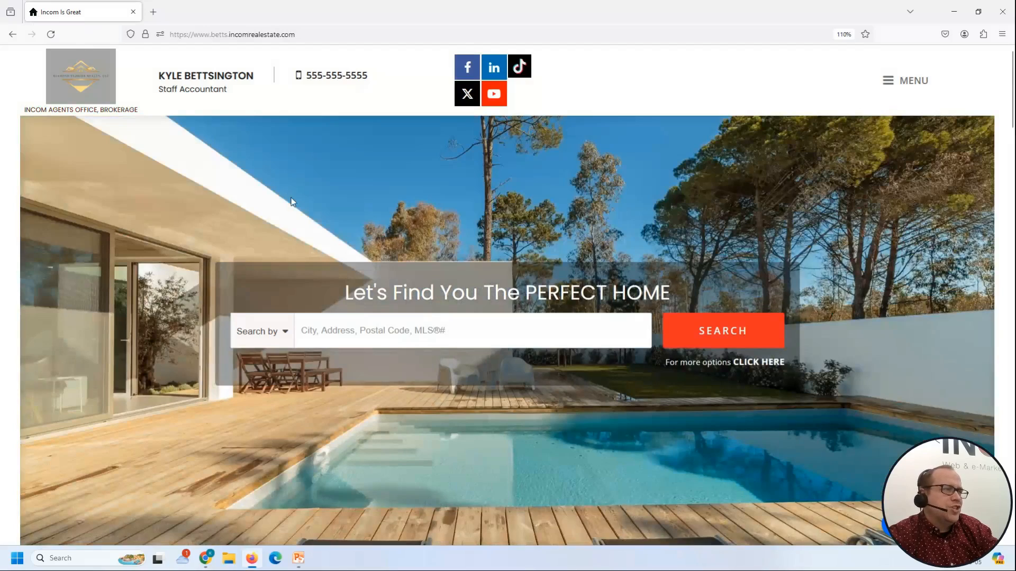
{"action": "scroll", "coordinate": [365, 320], "scroll_direction": "down", "scroll_amount": 6}
{"action": "scroll", "coordinate": [365, 320], "scroll_direction": "up", "scroll_amount": 2}
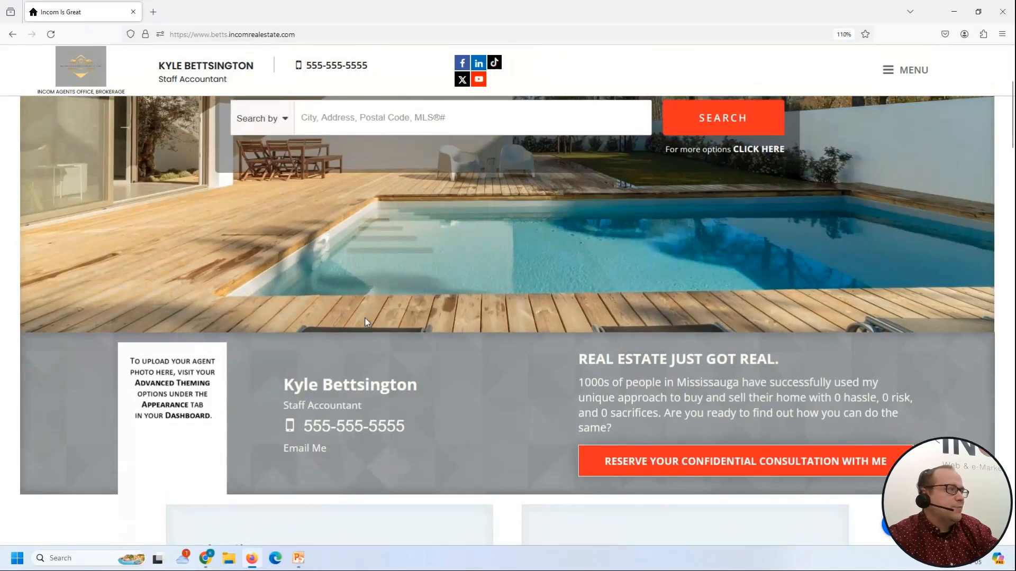
Return from the live homepage to the dashboard and open the Widgets Manager
{"action": "scroll", "coordinate": [364, 317], "scroll_direction": "up", "scroll_amount": 4}
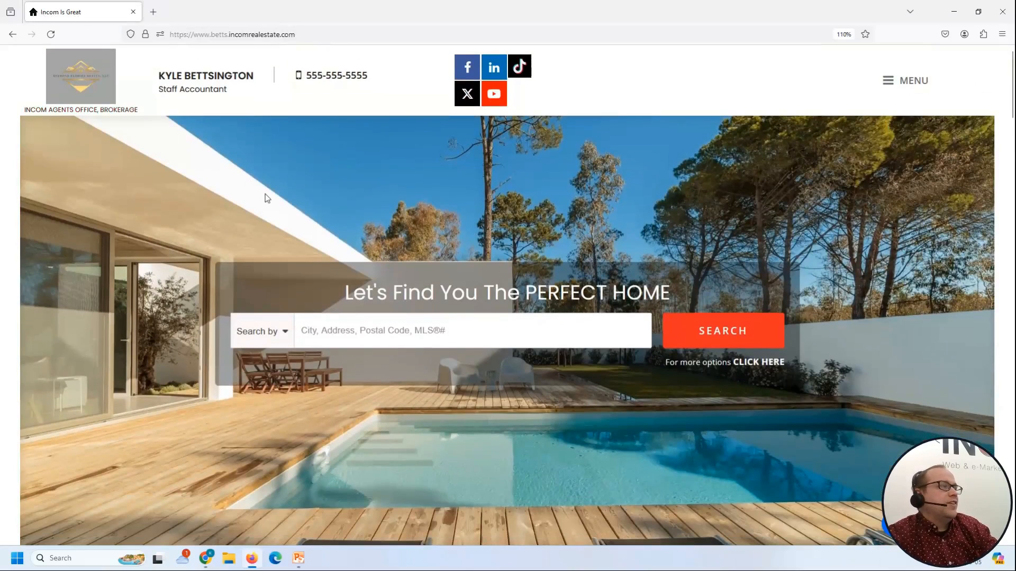
{"action": "scroll", "coordinate": [267, 196], "scroll_direction": "down", "scroll_amount": 15}
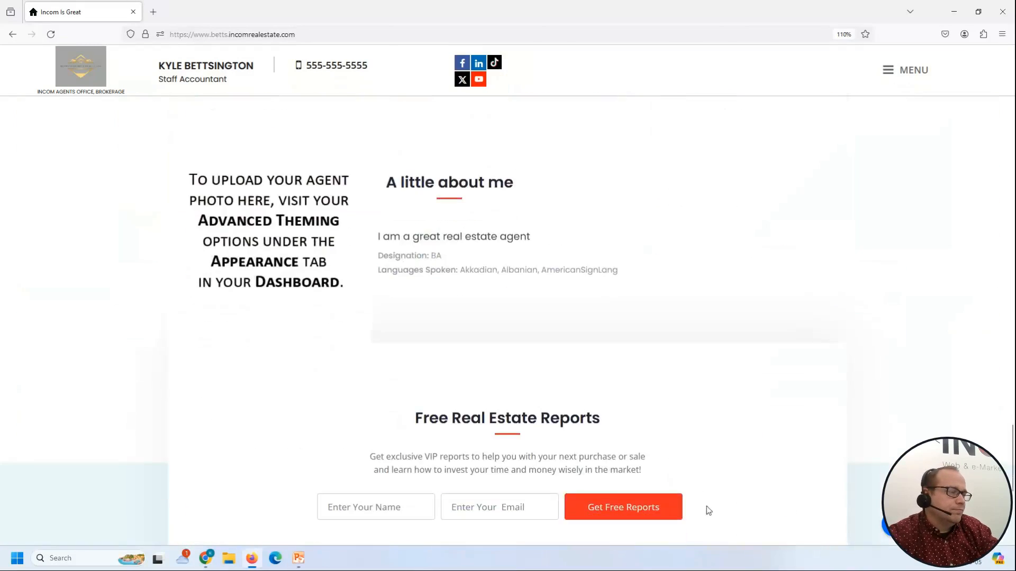
{"action": "scroll", "coordinate": [693, 476], "scroll_direction": "down", "scroll_amount": 6}
{"action": "scroll", "coordinate": [605, 442], "scroll_direction": "up", "scroll_amount": 1}
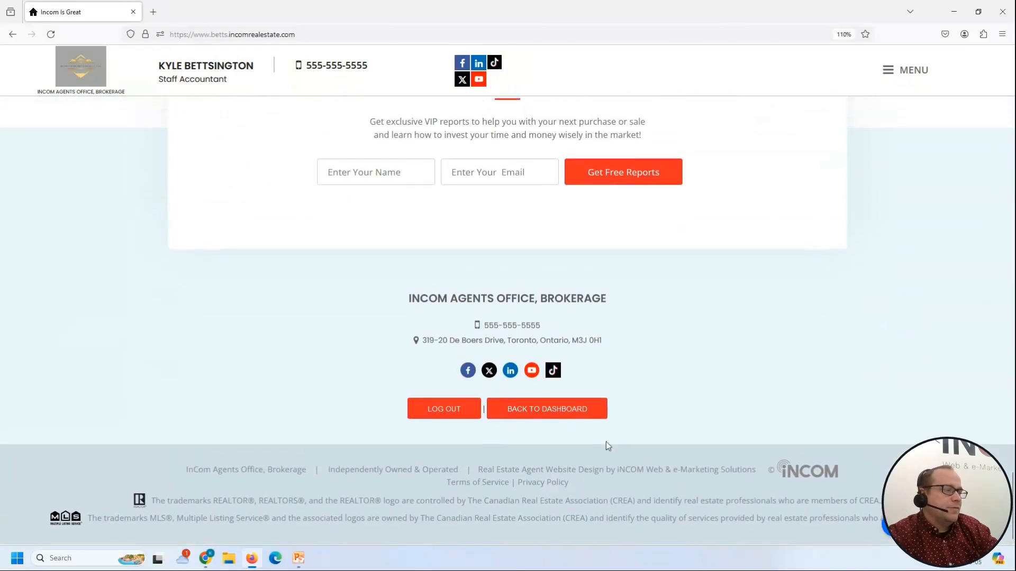
{"action": "left_click", "coordinate": [558, 414]}
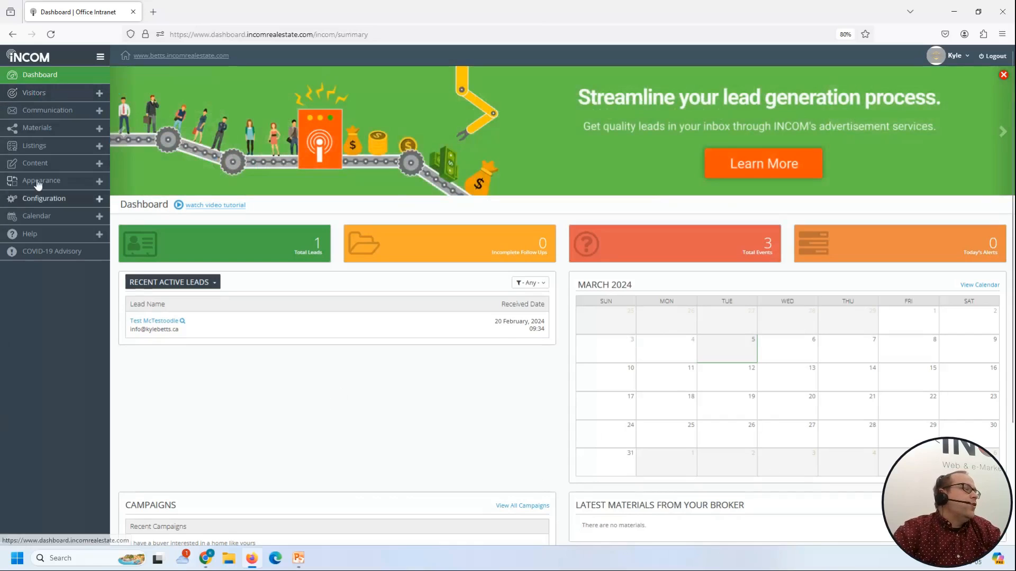
{"action": "left_click", "coordinate": [53, 164]}
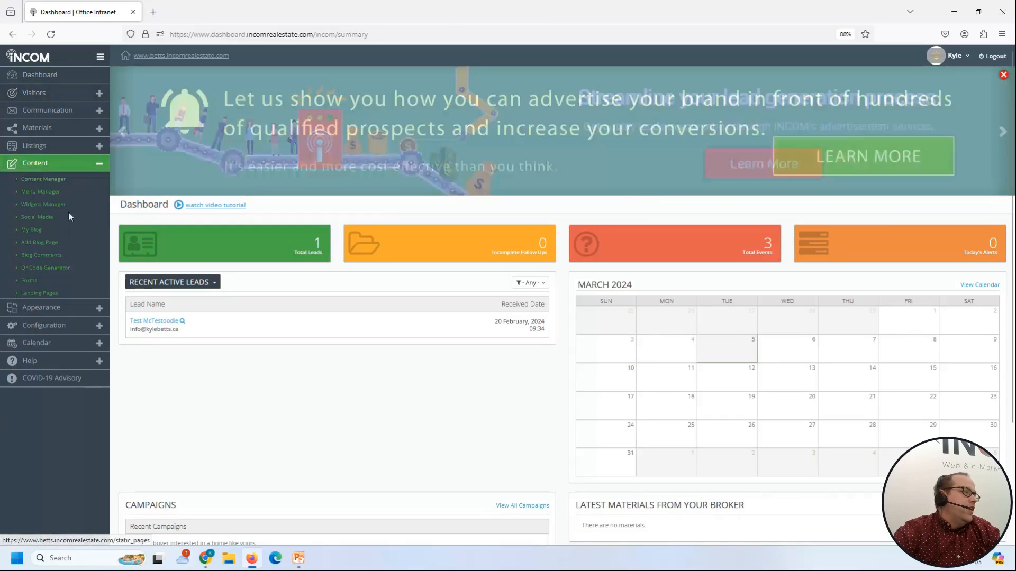
{"action": "left_click", "coordinate": [57, 205]}
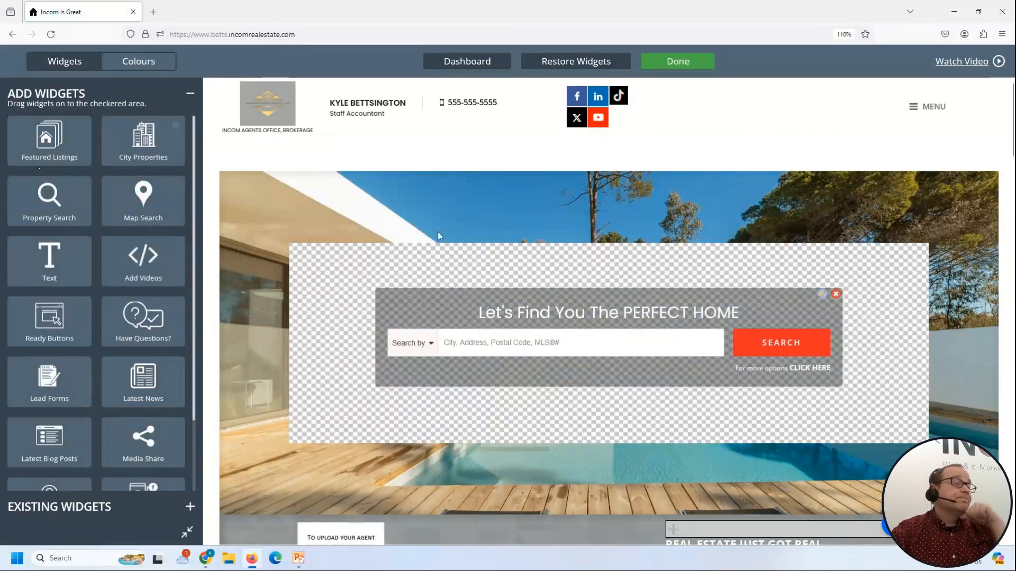
Add a Text widget to the empty slot directly below the Whitby search widget
{"action": "scroll", "coordinate": [420, 274], "scroll_direction": "down", "scroll_amount": 3}
{"action": "scroll", "coordinate": [531, 382], "scroll_direction": "down", "scroll_amount": 10}
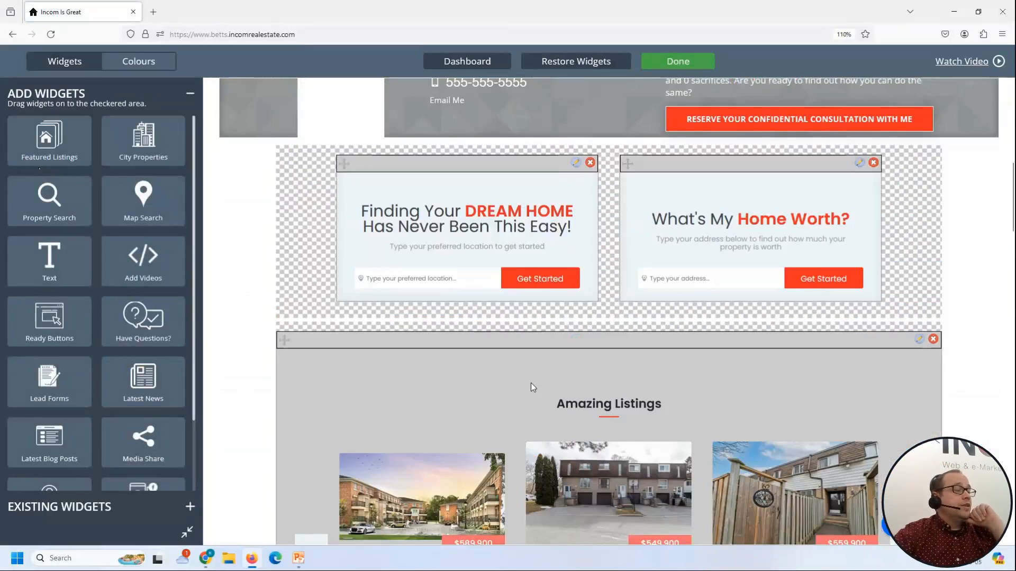
{"action": "scroll", "coordinate": [531, 382], "scroll_direction": "down", "scroll_amount": 10}
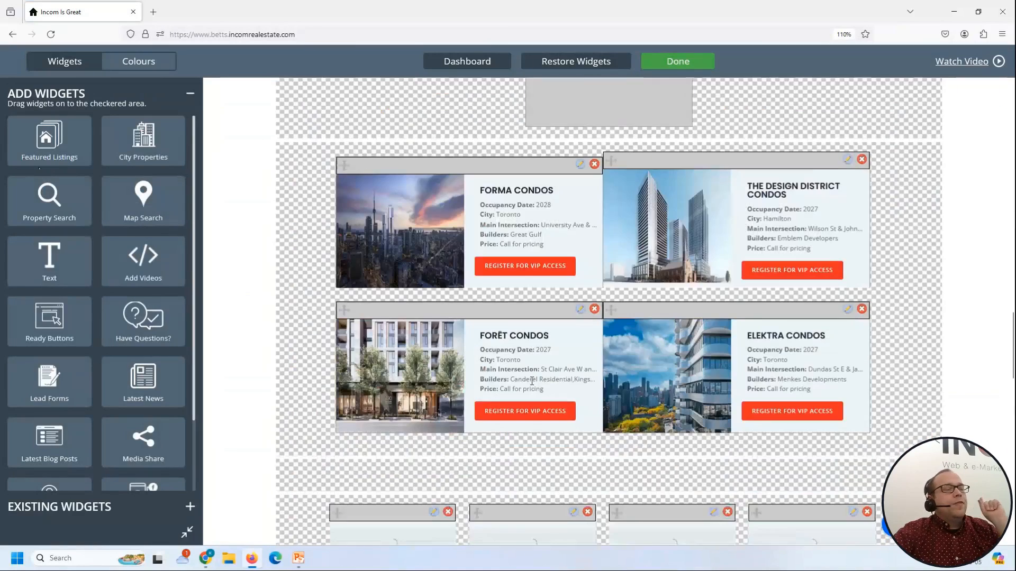
{"action": "scroll", "coordinate": [531, 382], "scroll_direction": "up", "scroll_amount": 6}
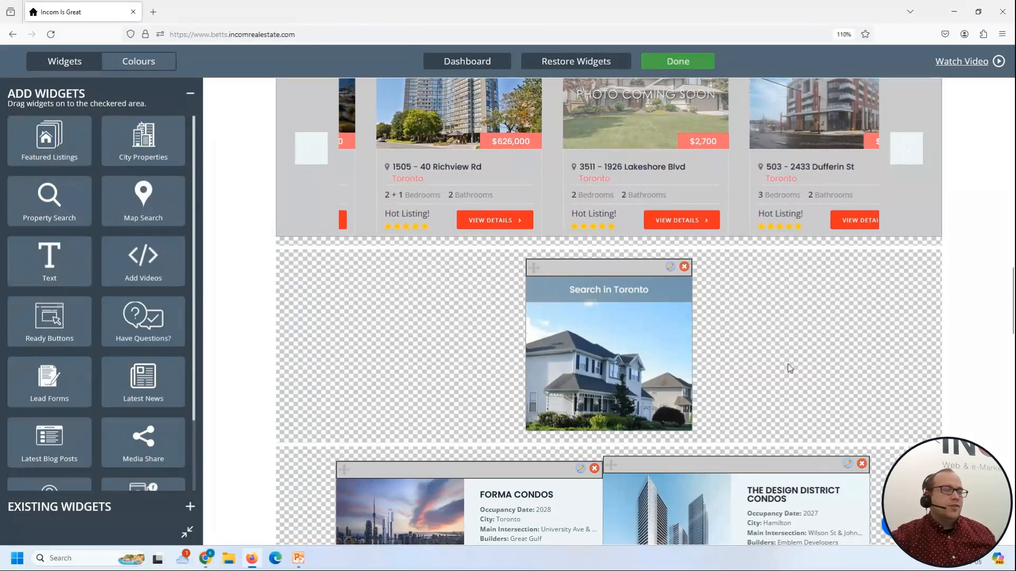
{"action": "scroll", "coordinate": [790, 362], "scroll_direction": "down", "scroll_amount": 10}
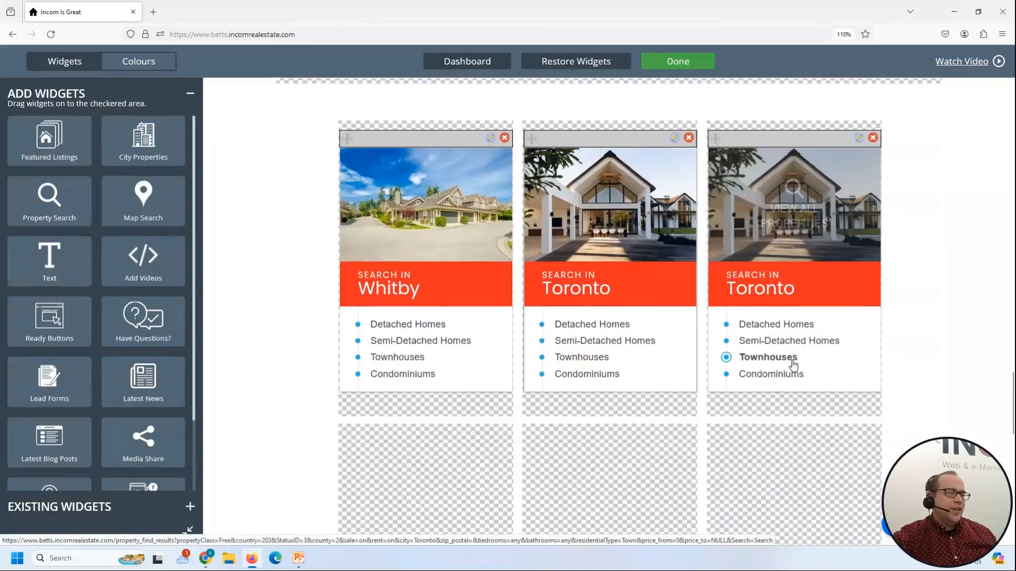
{"action": "scroll", "coordinate": [783, 361], "scroll_direction": "down", "scroll_amount": 2}
{"action": "scroll", "coordinate": [656, 370], "scroll_direction": "up", "scroll_amount": 2}
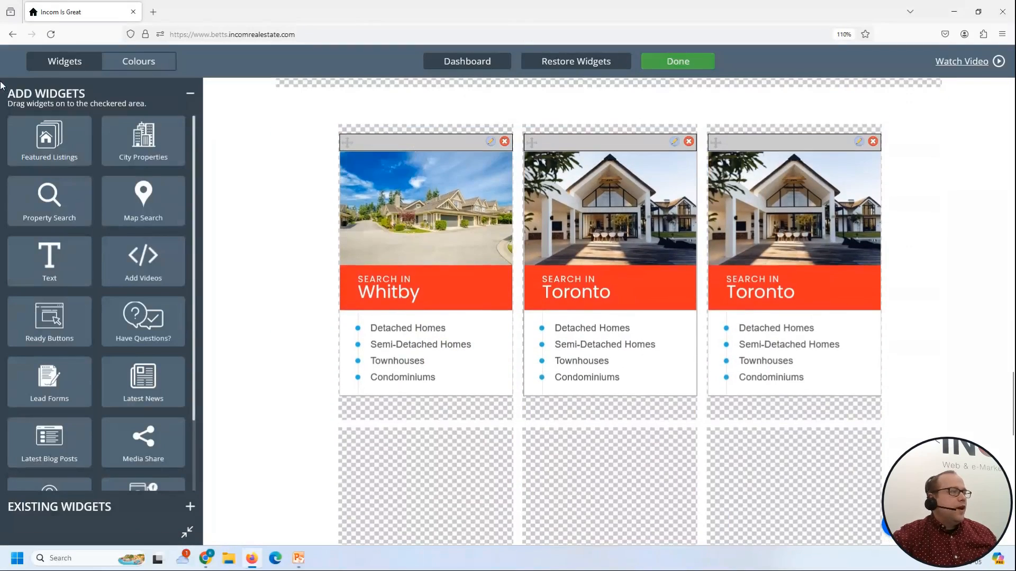
{"action": "scroll", "coordinate": [385, 451], "scroll_direction": "down", "scroll_amount": 3}
{"action": "left_click_drag", "start_coordinate": [56, 243], "coordinate": [422, 318]}
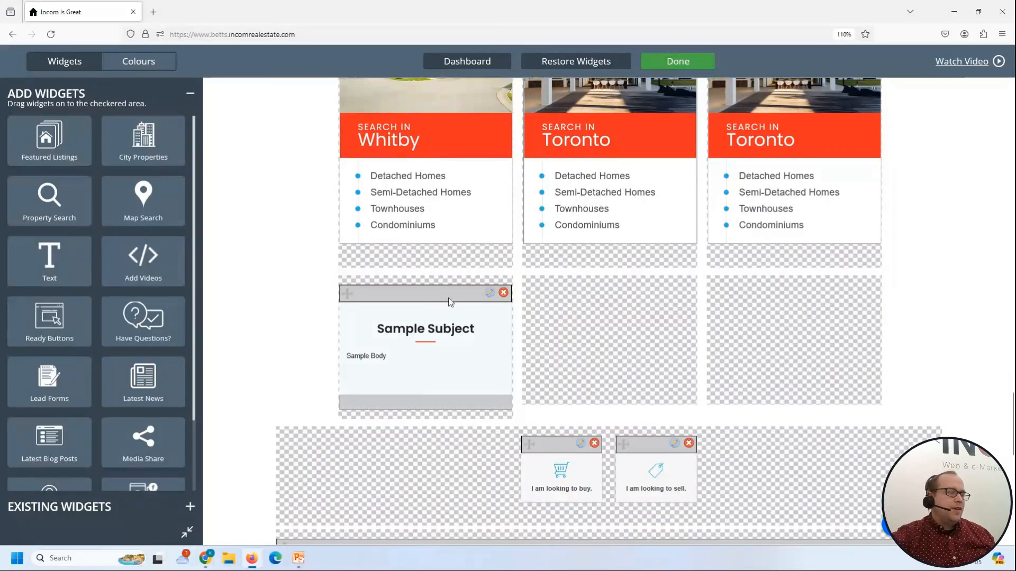
Add another Text widget to the empty full-width row between the condo listings and the Find Your Dream Home row
{"action": "scroll", "coordinate": [628, 381], "scroll_direction": "down", "scroll_amount": 8}
{"action": "scroll", "coordinate": [627, 381], "scroll_direction": "up", "scroll_amount": 3}
{"action": "scroll", "coordinate": [627, 381], "scroll_direction": "up", "scroll_amount": 1}
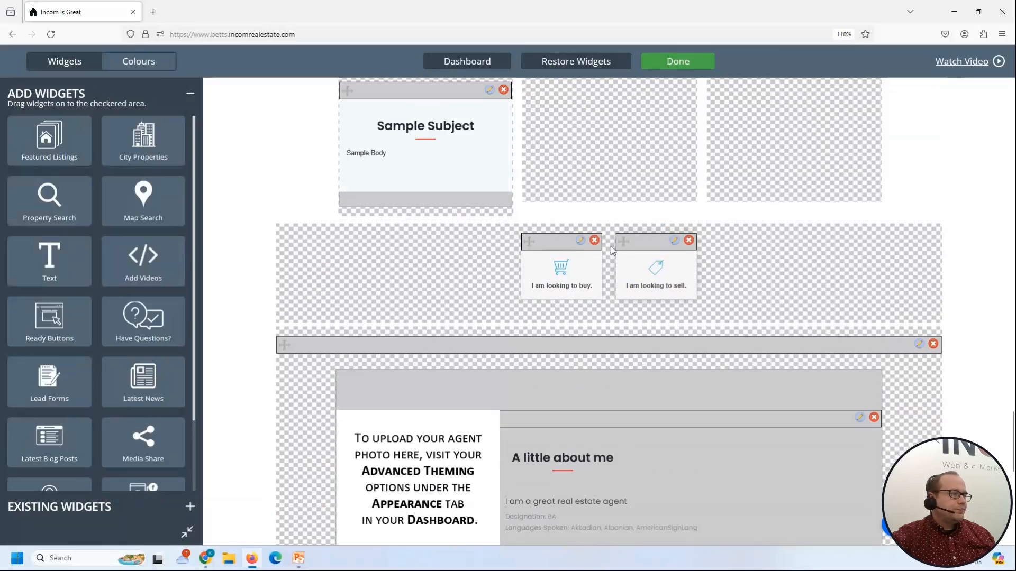
{"action": "scroll", "coordinate": [459, 294], "scroll_direction": "up", "scroll_amount": 15}
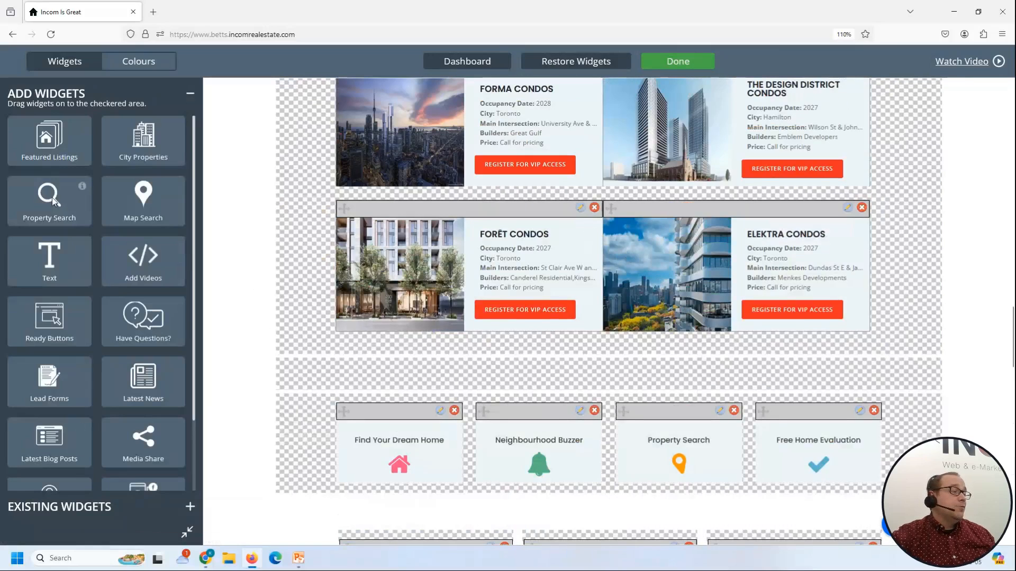
{"action": "left_click_drag", "start_coordinate": [54, 247], "coordinate": [491, 369]}
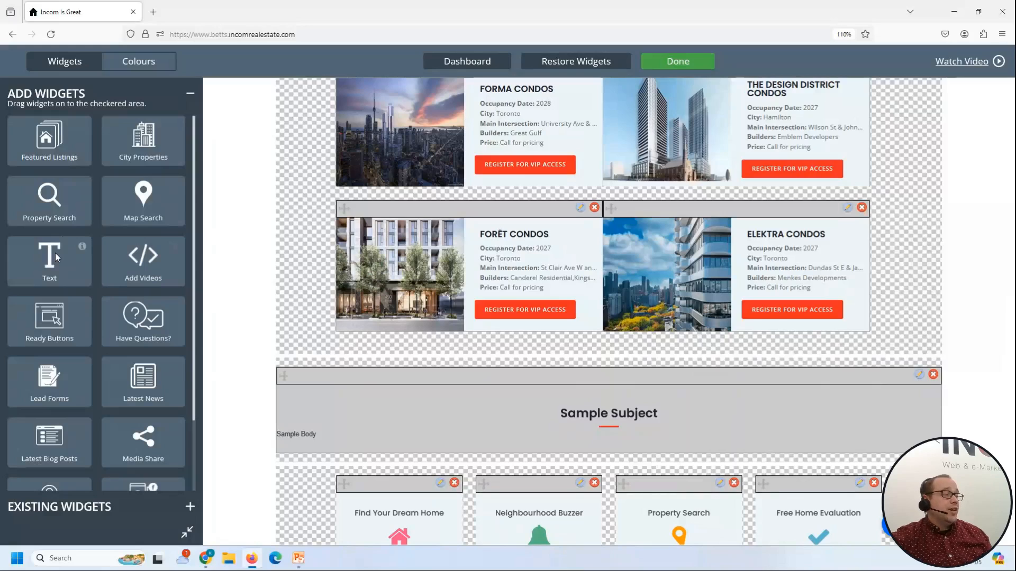
Replace the full-width Text widget's sample body with the copied passage starting "On the other hand", then save and close its settings
{"action": "left_click", "coordinate": [920, 377]}
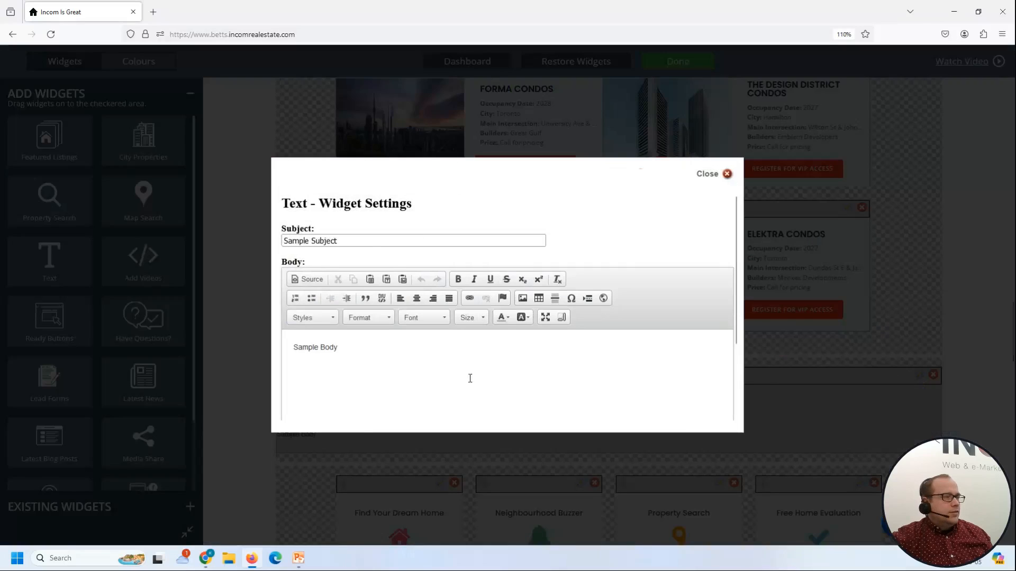
{"action": "left_click", "coordinate": [415, 369]}
{"action": "key", "text": "ctrl+a"}
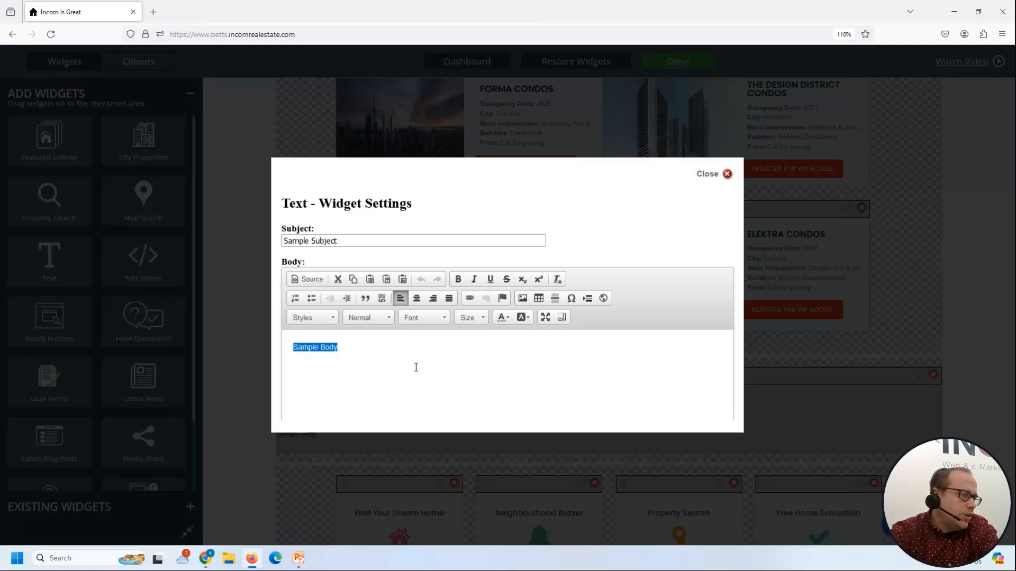
{"action": "type", "text": "T"}
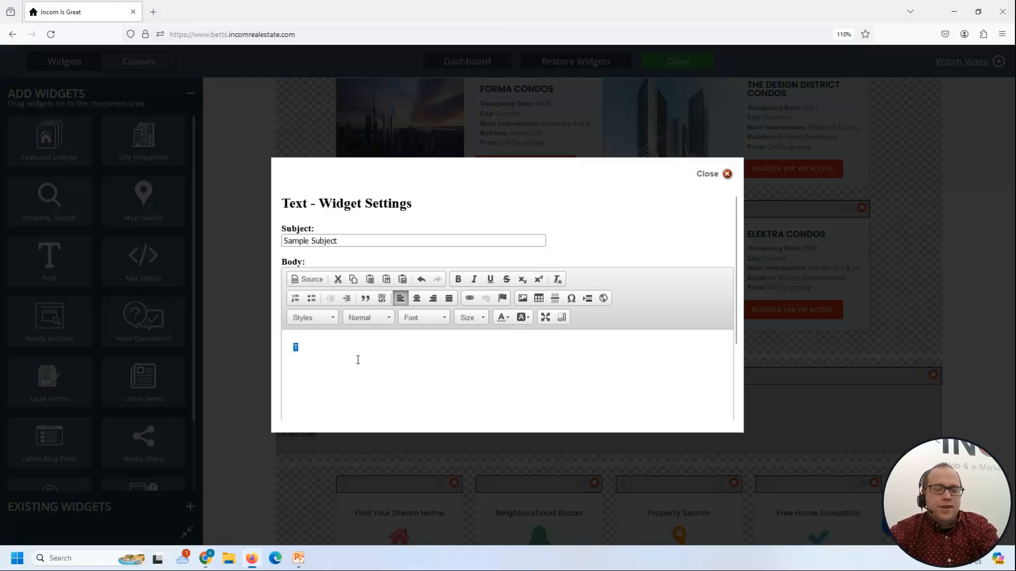
{"action": "key", "text": "ctrl+v"}
{"action": "scroll", "coordinate": [450, 355], "scroll_direction": "up", "scroll_amount": 1}
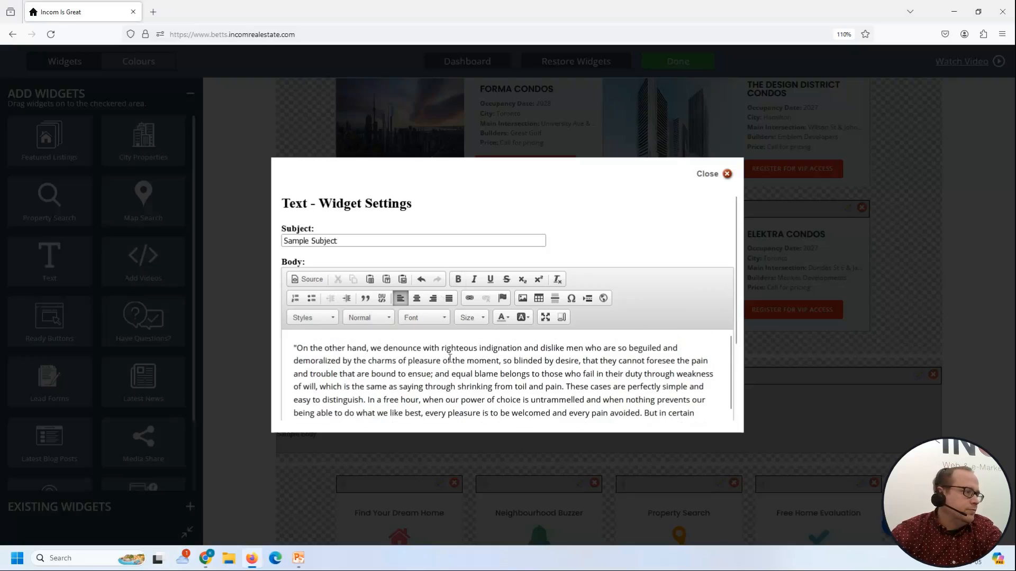
{"action": "scroll", "coordinate": [451, 355], "scroll_direction": "down", "scroll_amount": 5}
{"action": "left_click", "coordinate": [294, 409]}
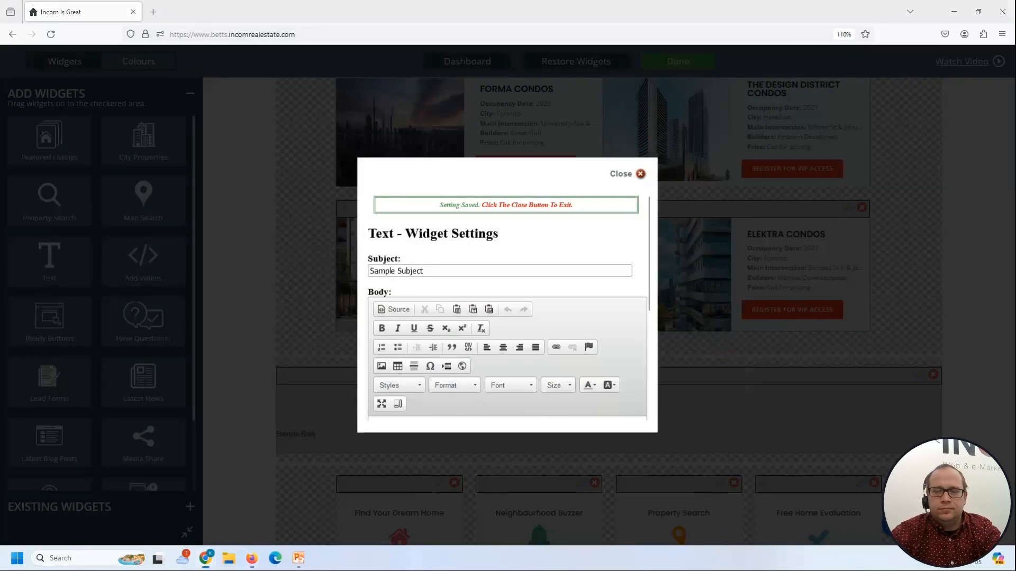
{"action": "left_click", "coordinate": [725, 176]}
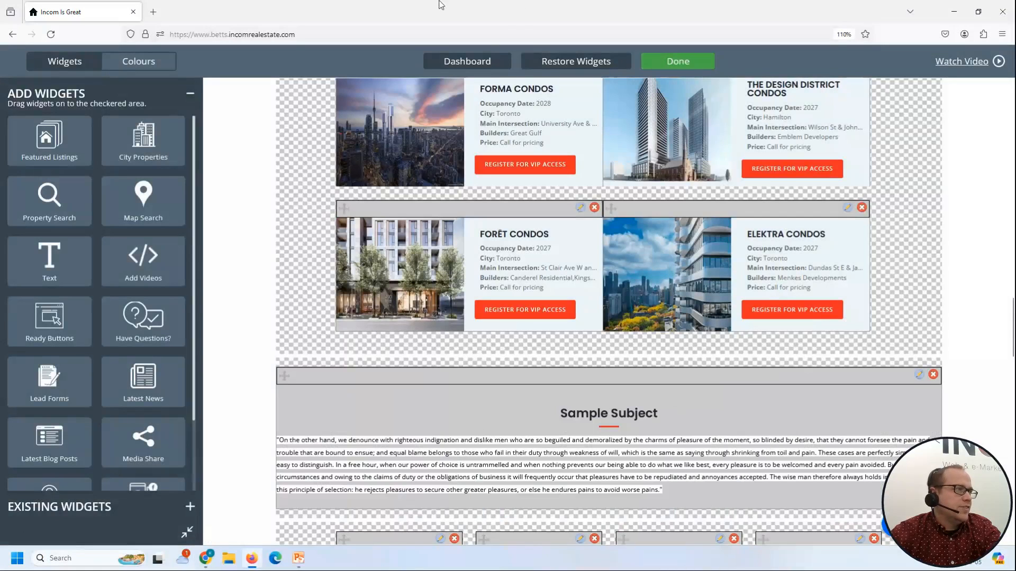
{"action": "left_click", "coordinate": [708, 63]}
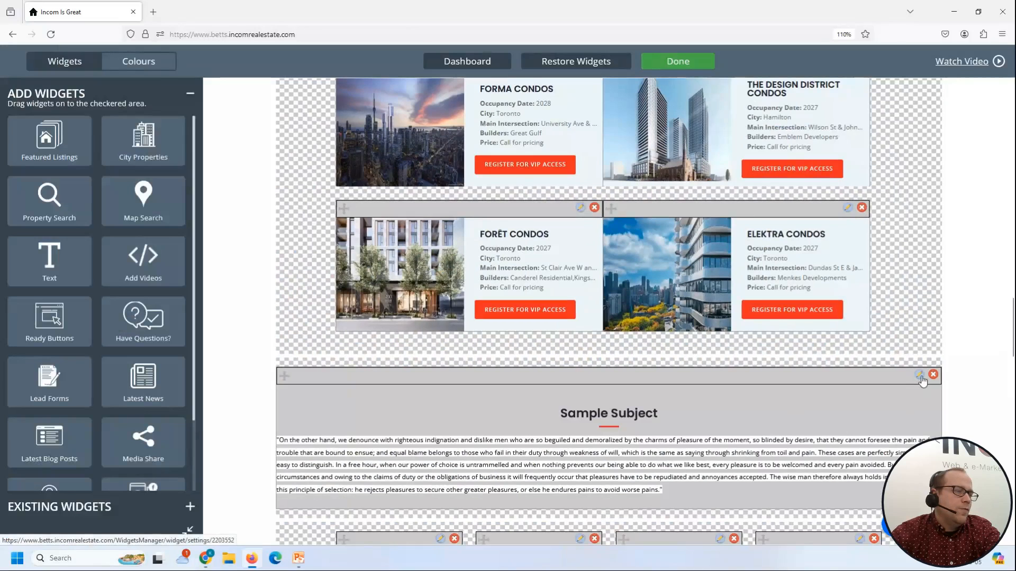
Reopen the full-width Text widget's settings and clear its subject
{"action": "left_click", "coordinate": [922, 376]}
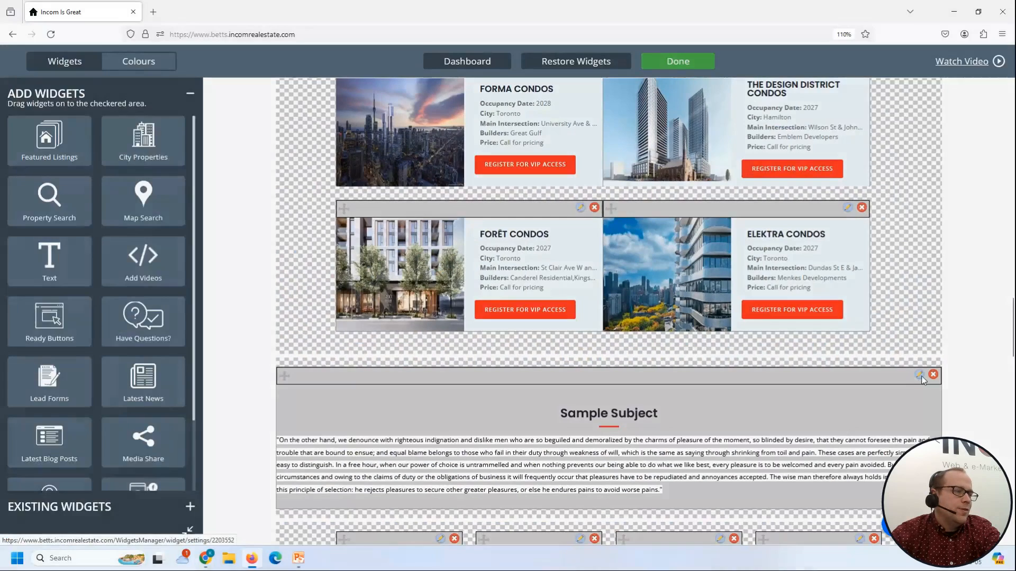
{"action": "left_click", "coordinate": [400, 241]}
{"action": "triple_click", "coordinate": [400, 241]}
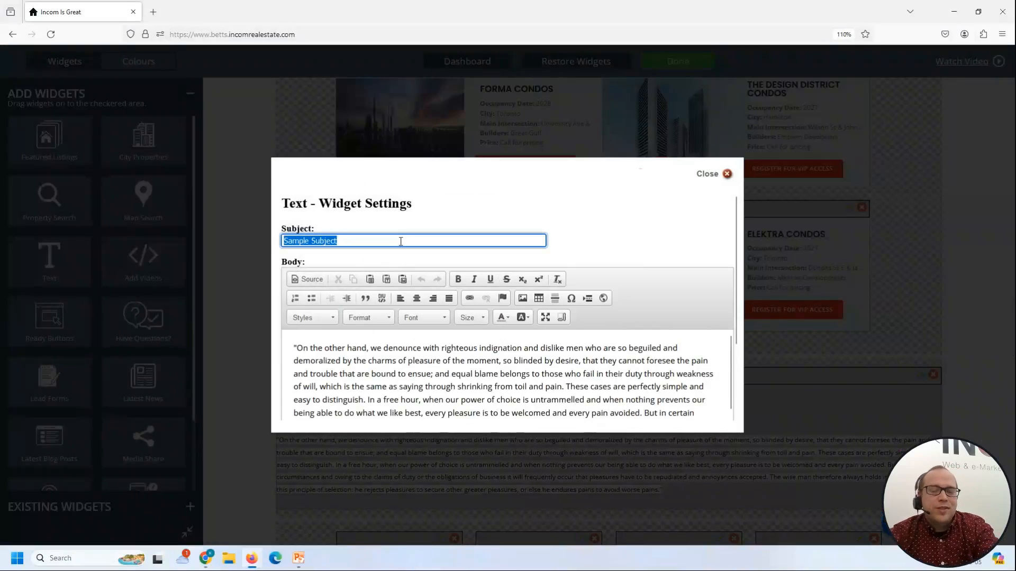
{"action": "key", "text": "BackSpace"}
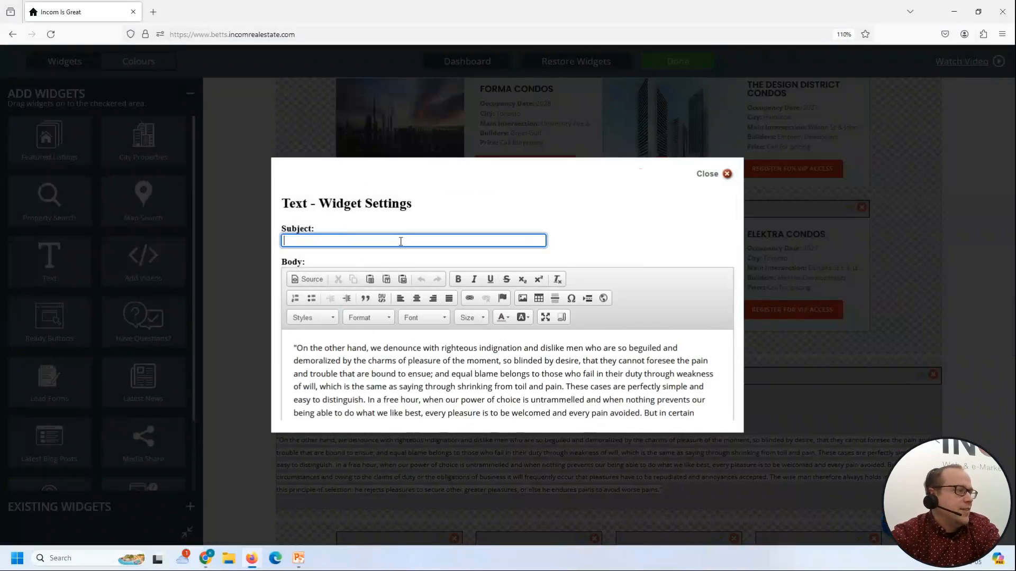
Make the phrase "when our power of choice" bold in the widget's body text
{"action": "scroll", "coordinate": [400, 241], "scroll_direction": "down", "scroll_amount": 3}
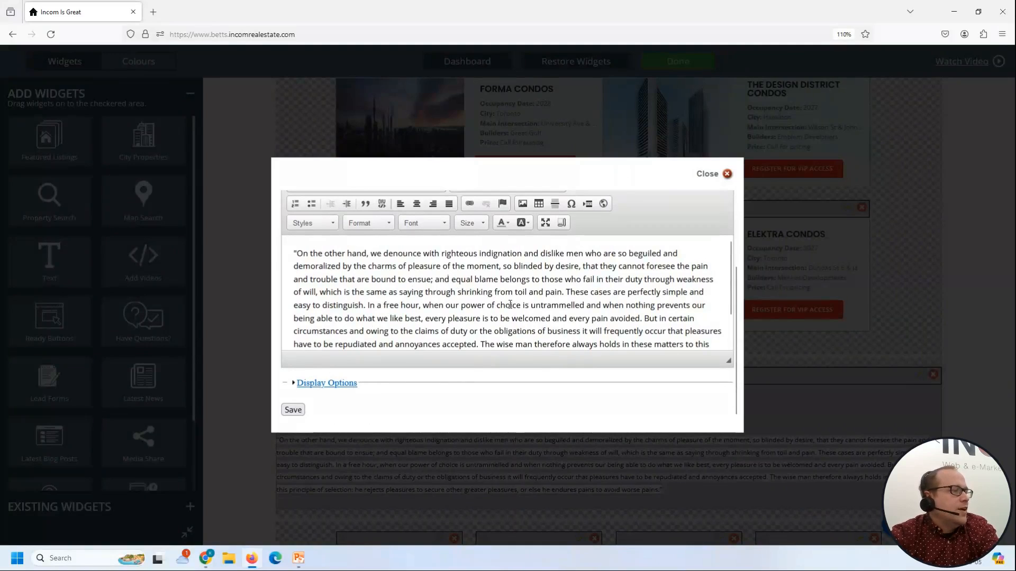
{"action": "left_click_drag", "start_coordinate": [523, 306], "coordinate": [431, 306]}
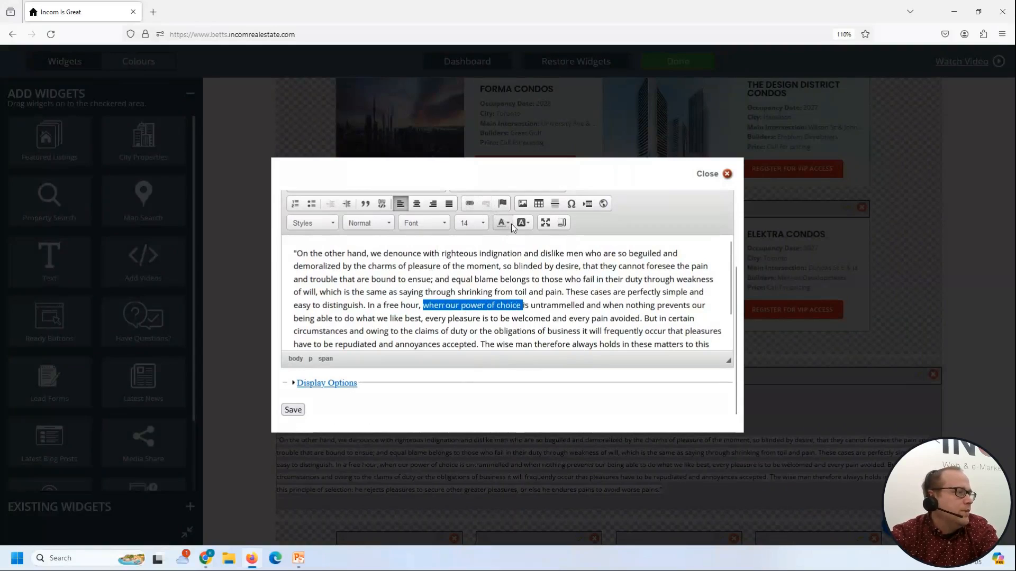
{"action": "scroll", "coordinate": [485, 312], "scroll_direction": "up", "scroll_amount": 1}
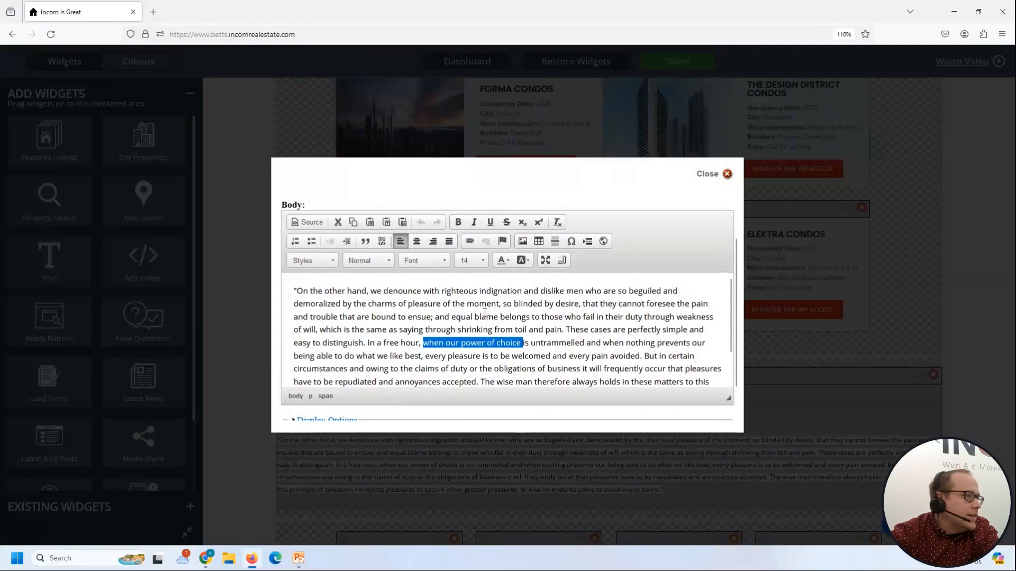
{"action": "left_click", "coordinate": [459, 222]}
Underline the words from "so blinded by desire" through "that th" in the body text
{"action": "left_click", "coordinate": [608, 304]}
{"action": "key", "text": "ctrl+a"}
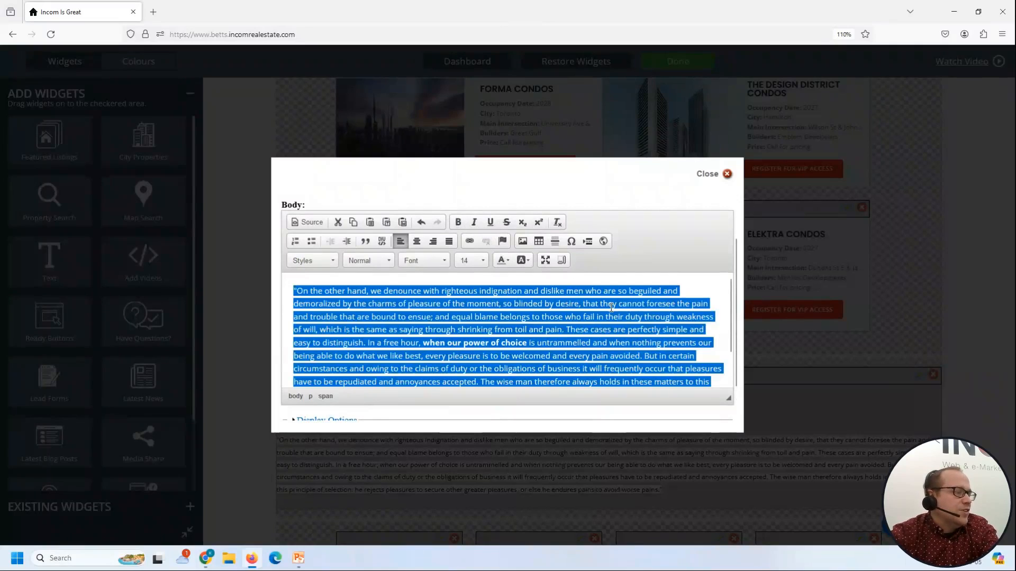
{"action": "left_click_drag", "start_coordinate": [610, 306], "coordinate": [502, 308]}
{"action": "left_click", "coordinate": [489, 222]}
Colour the body text from "or the obligations of business" through "repudiated and annoyances" yellow
{"action": "left_click_drag", "start_coordinate": [442, 383], "coordinate": [470, 371]}
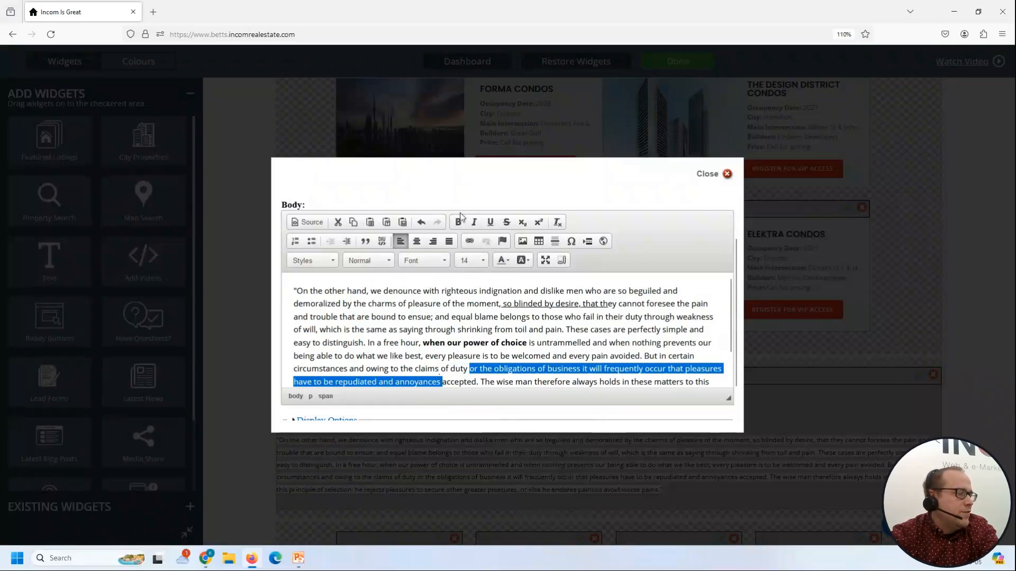
{"action": "left_click", "coordinate": [506, 262]}
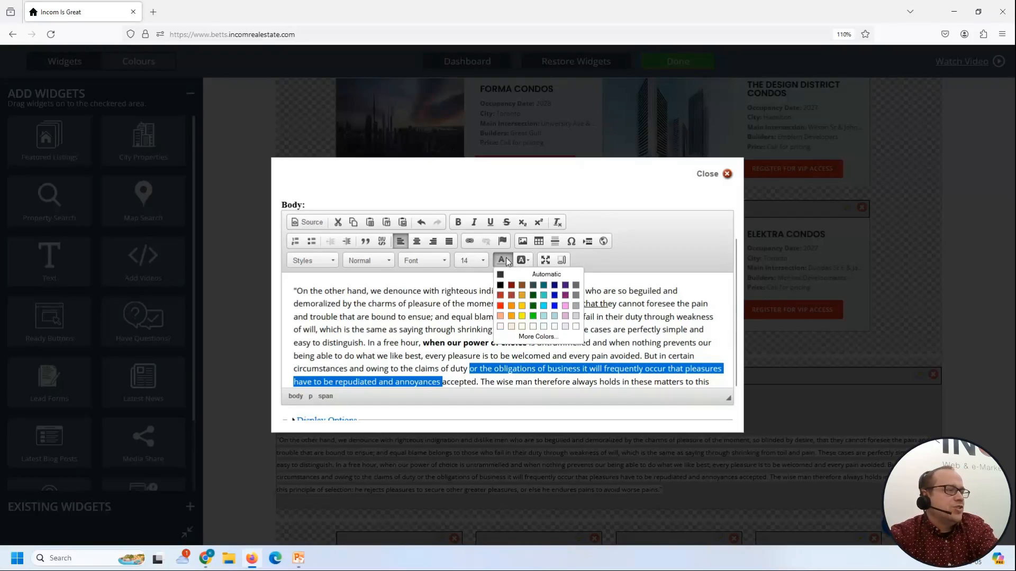
{"action": "left_click", "coordinate": [521, 307]}
{"action": "left_click", "coordinate": [583, 331]}
Add an empty line above the first sentence of the widget's body text
{"action": "scroll", "coordinate": [583, 333], "scroll_direction": "down", "scroll_amount": 1}
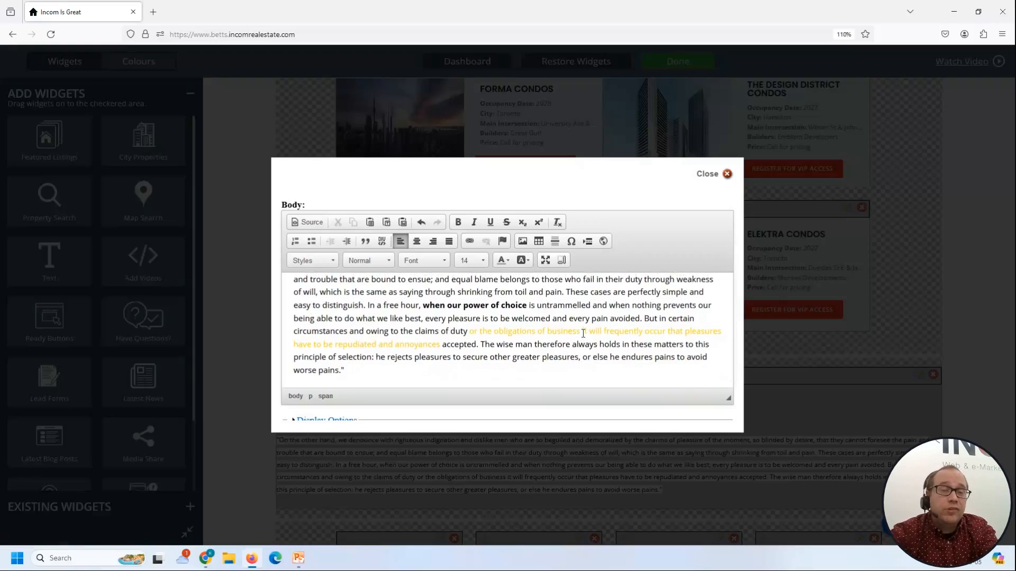
{"action": "scroll", "coordinate": [583, 333], "scroll_direction": "down", "scroll_amount": 2}
{"action": "scroll", "coordinate": [583, 333], "scroll_direction": "up", "scroll_amount": 5}
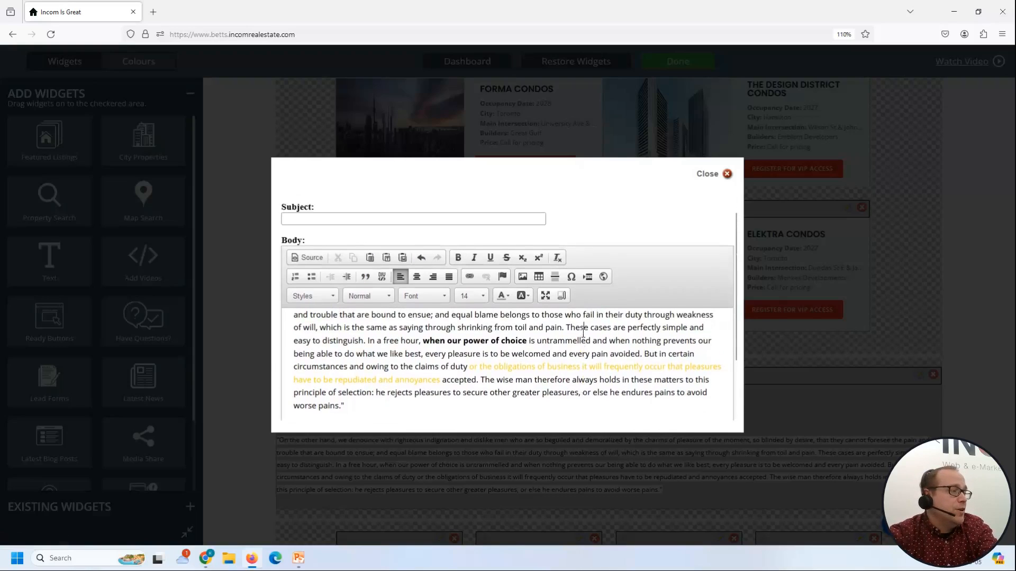
{"action": "scroll", "coordinate": [583, 333], "scroll_direction": "up", "scroll_amount": 1}
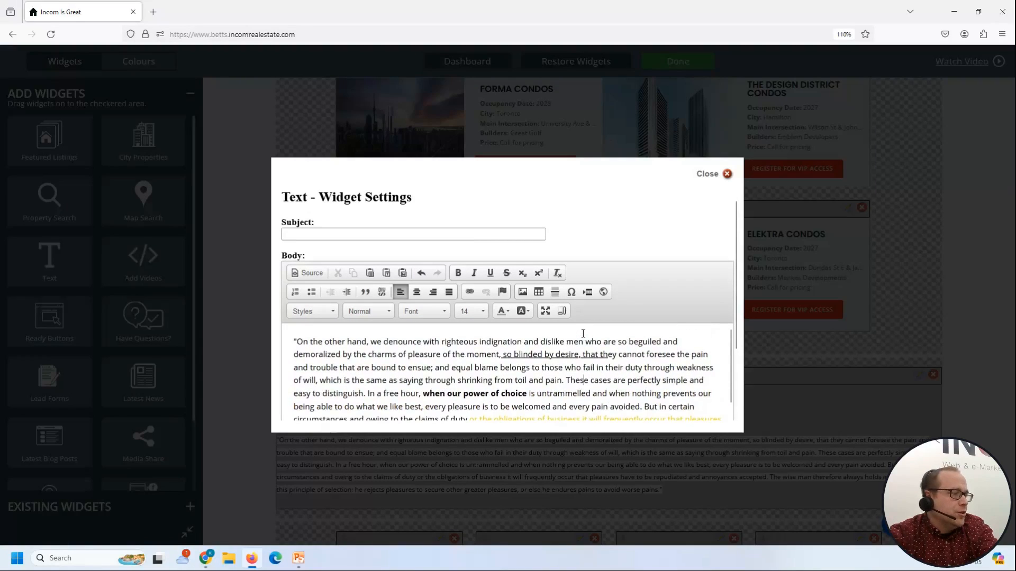
{"action": "left_click", "coordinate": [294, 341]}
{"action": "key", "text": "Return"}
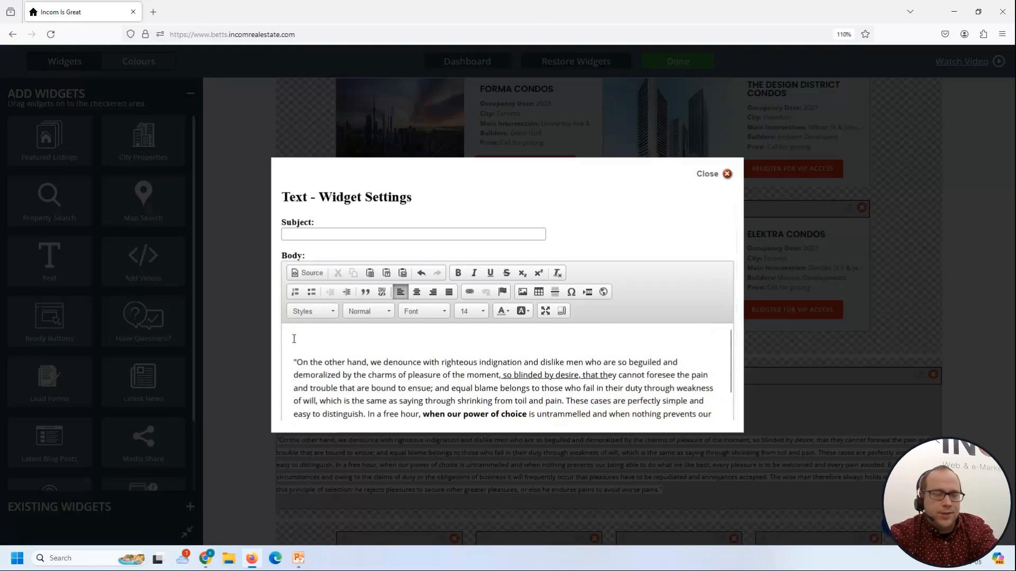
Upload cold.png from the Desktop, insert it in the empty line above the body text, and save the widget
{"action": "left_click", "coordinate": [523, 293]}
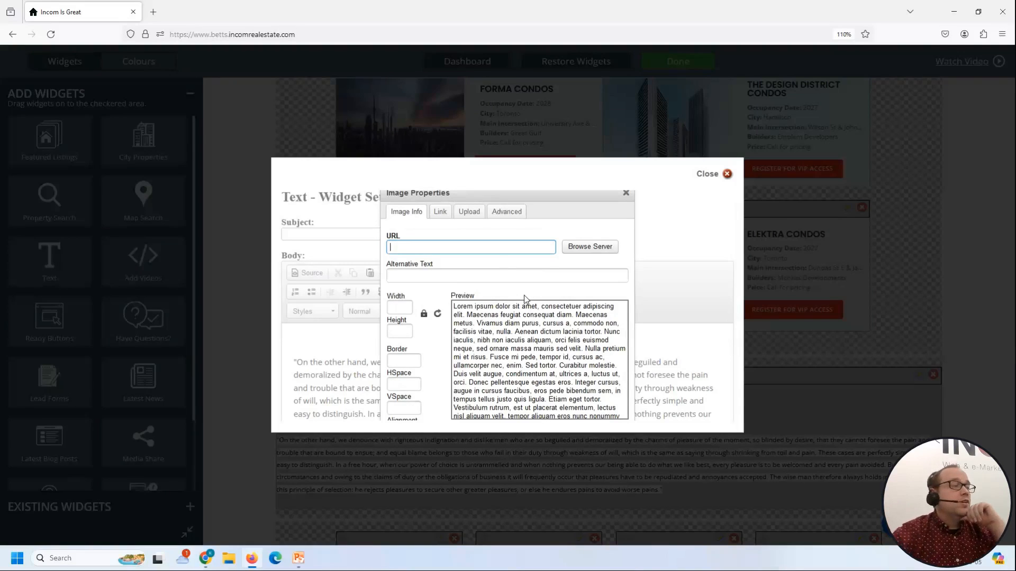
{"action": "left_click", "coordinate": [475, 212]}
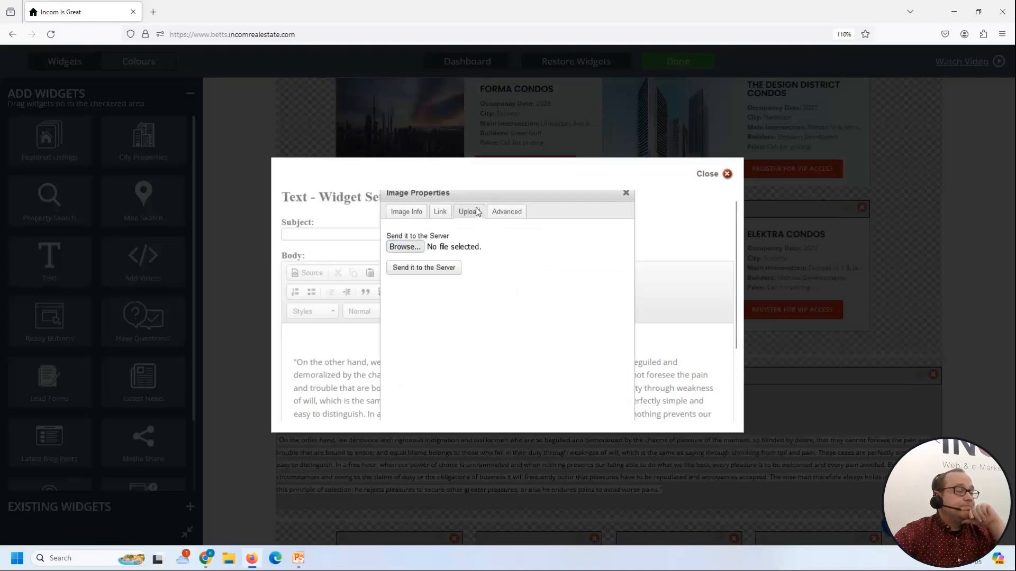
{"action": "left_click", "coordinate": [405, 247]}
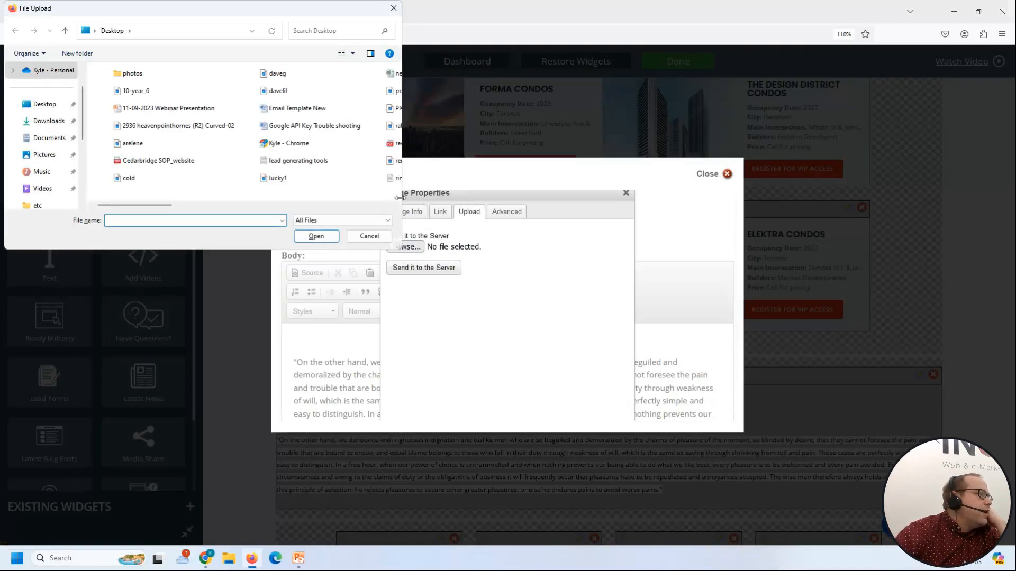
{"action": "left_click", "coordinate": [139, 179]}
{"action": "double_click", "coordinate": [139, 179]}
{"action": "left_click", "coordinate": [452, 275]}
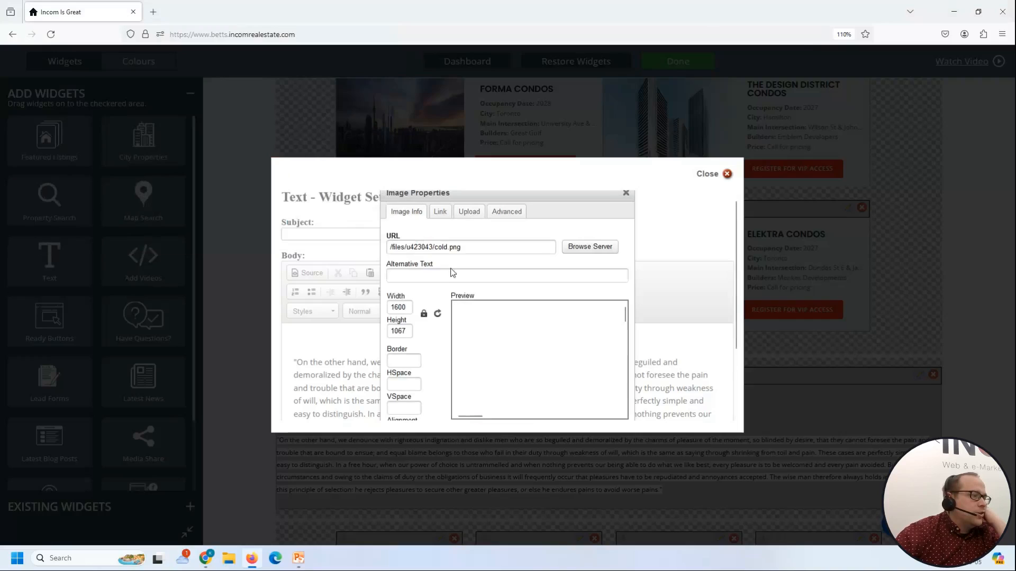
{"action": "scroll", "coordinate": [521, 344], "scroll_direction": "down", "scroll_amount": 3}
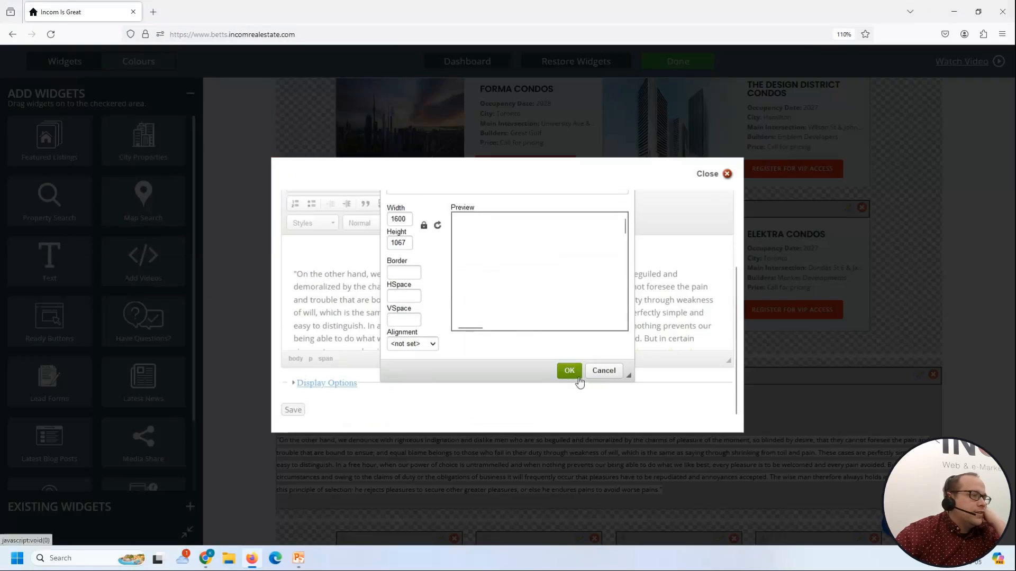
{"action": "left_click", "coordinate": [577, 377]}
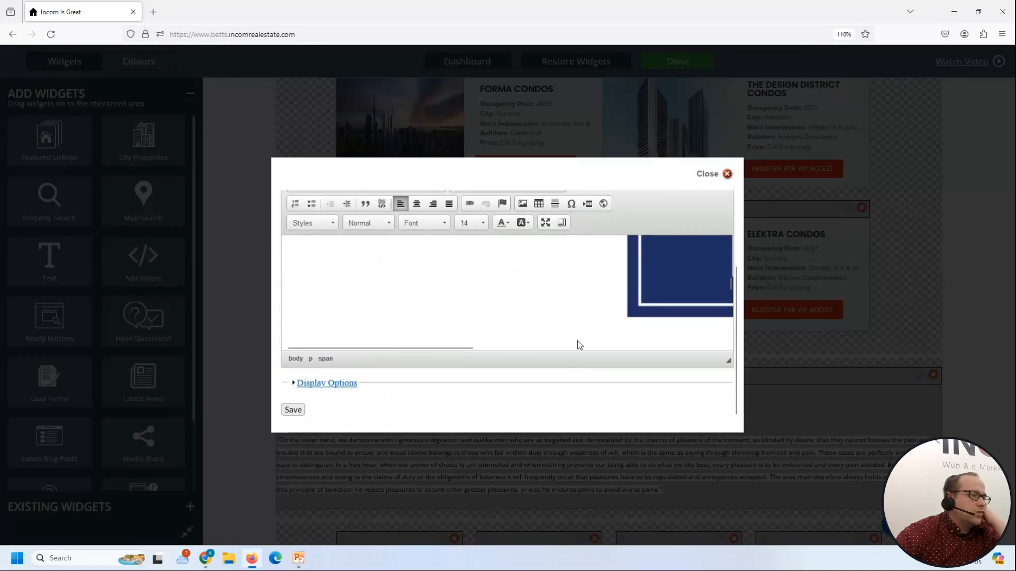
{"action": "scroll", "coordinate": [577, 341], "scroll_direction": "up", "scroll_amount": 5}
{"action": "scroll", "coordinate": [577, 341], "scroll_direction": "down", "scroll_amount": 5}
{"action": "left_click", "coordinate": [298, 409]}
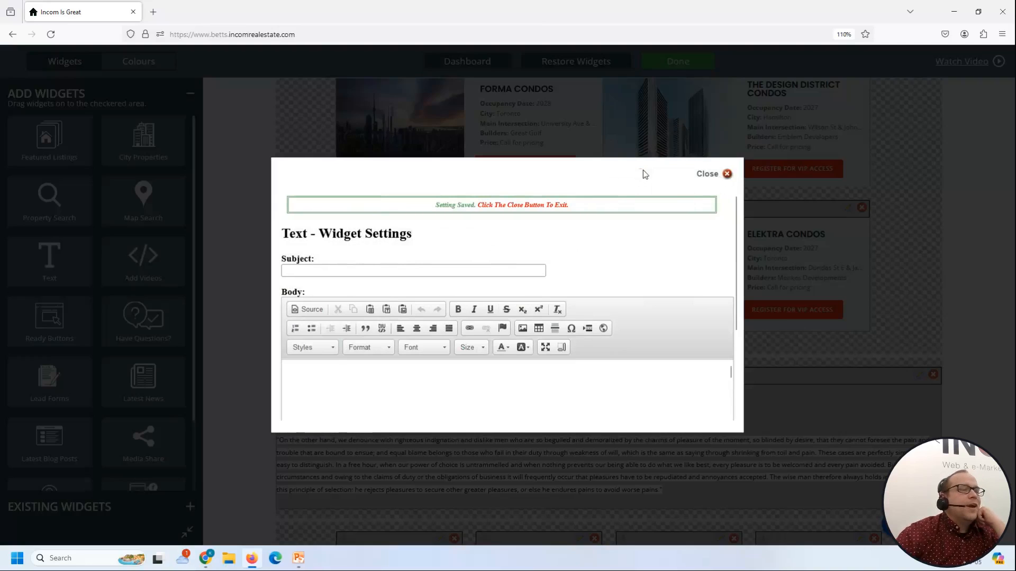
Remove the inserted image from the widget's body, keeping only the formatted text
{"action": "left_click", "coordinate": [610, 379]}
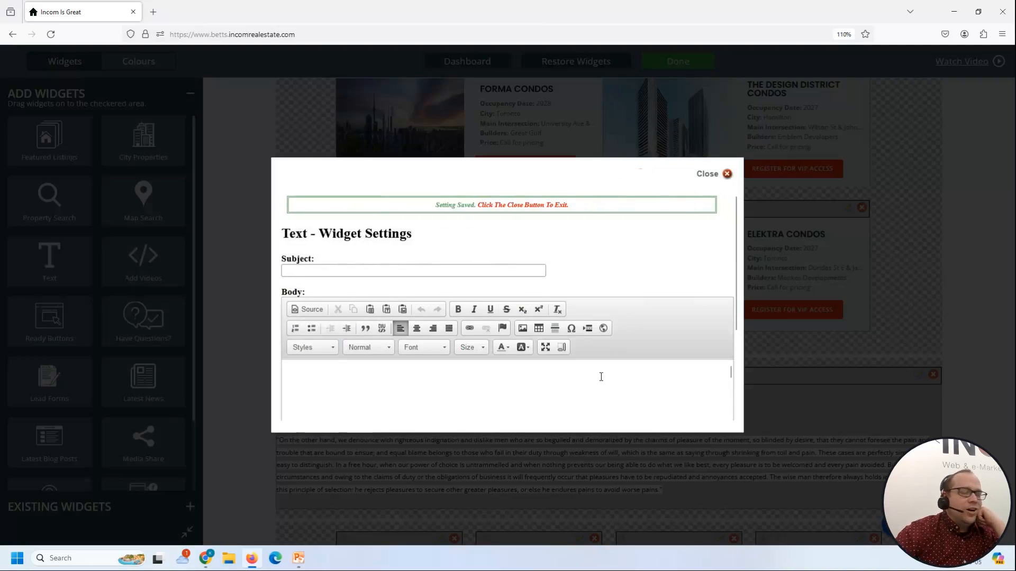
{"action": "scroll", "coordinate": [600, 379], "scroll_direction": "down", "scroll_amount": 3}
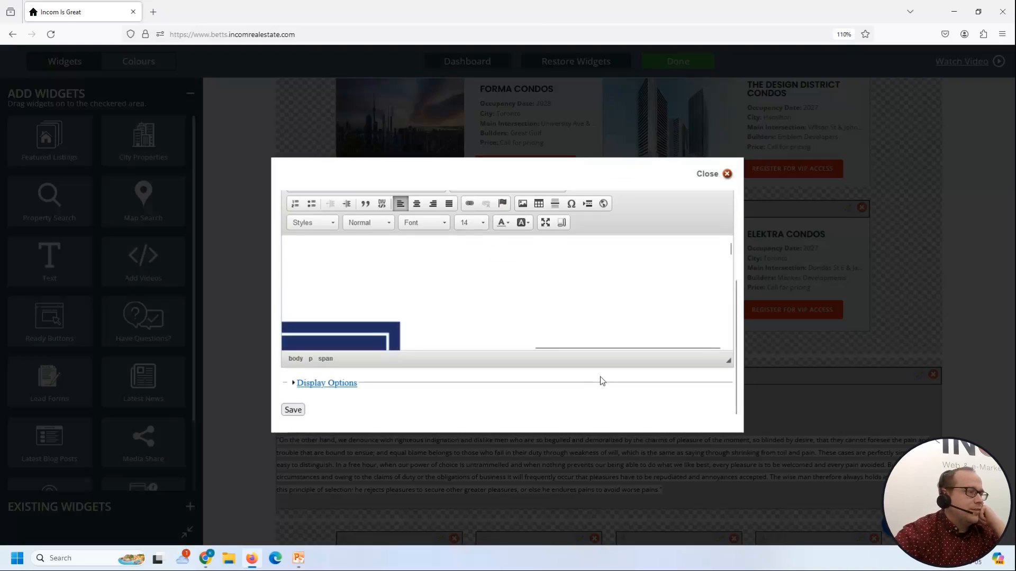
{"action": "key", "text": "ctrl+a"}
{"action": "type", "text": "\"On the other hand, we denounce with righteous indignation and dislike men who are so beguiled and demoralized by the charms of pleasure of the moment, so blinded by desire, that they cannot foresee the pain and trouble that are bound to ensue; and equal blame belongs to those who fail in their duty through weakness of will, which is the same as saying through shrinking from toil and pain. These cases are perfectly simple and easy to distinguish. In a free hour, when our power of choice is untrammelled and when nothing prevents our being able to do what we like best, every pleasure is to be welcomed and every pain avoided. But in certain circumstances and owing to the claims of duty or the obligations of business it will frequently occur that pleasures have to be repudiated and annoyances accepted. The wise man therefore always holds in these matters to this principle of selection: he rejects pleasures to secure other greater pleasures, or else he endures pains to avoid worse pains.\""}
{"action": "scroll", "coordinate": [474, 331], "scroll_direction": "up", "scroll_amount": 2}
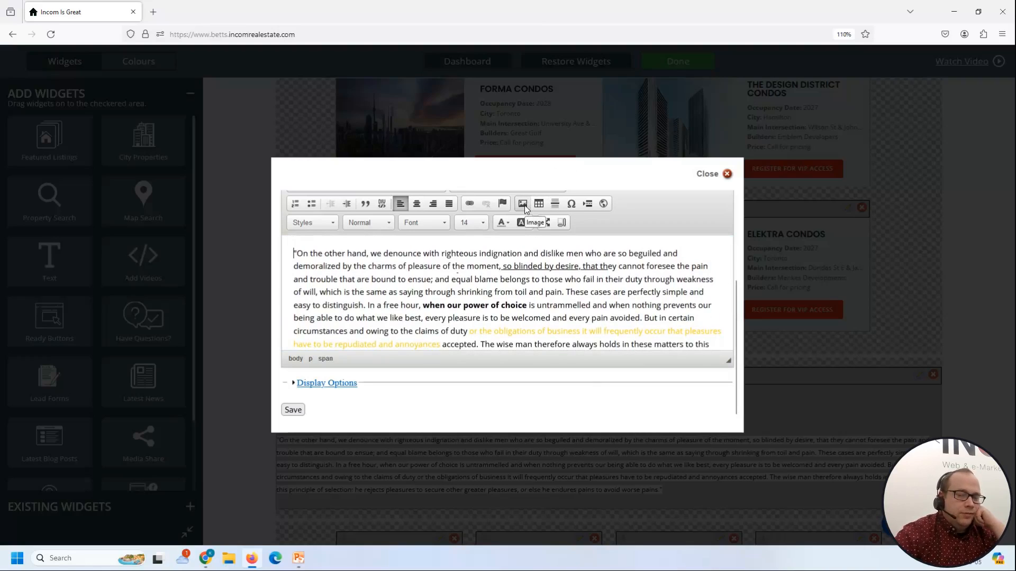
Upload cold.png from the Desktop to the server as a new image for the start of the body text
{"action": "left_click", "coordinate": [524, 205]}
{"action": "scroll", "coordinate": [527, 222], "scroll_direction": "up", "scroll_amount": 1}
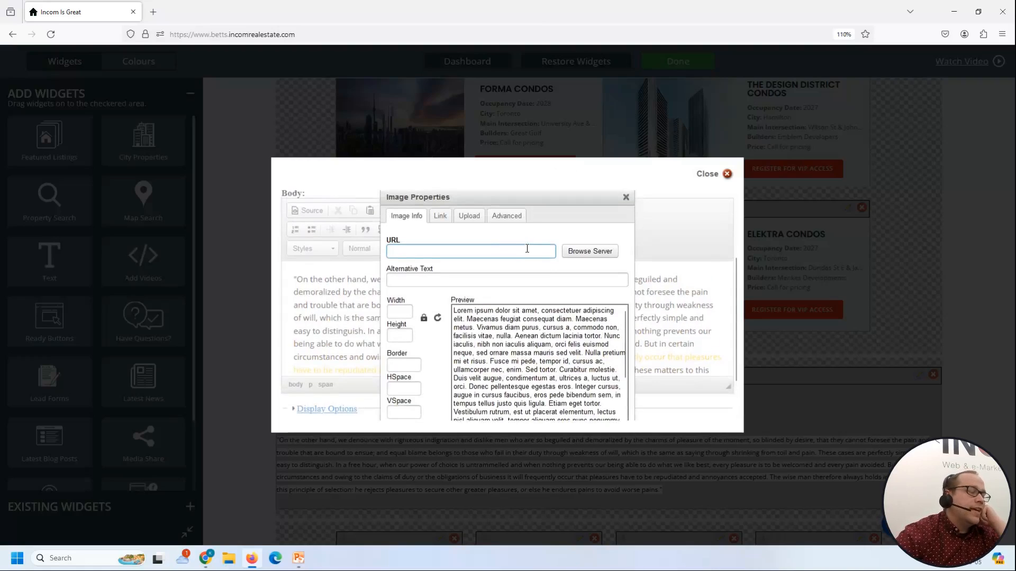
{"action": "left_click", "coordinate": [469, 217]}
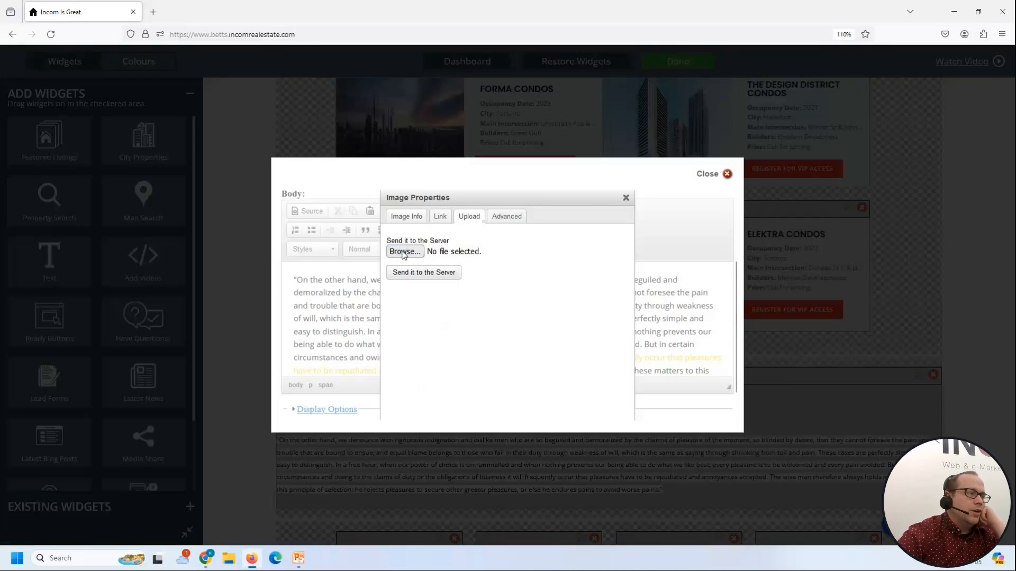
{"action": "left_click", "coordinate": [404, 252]}
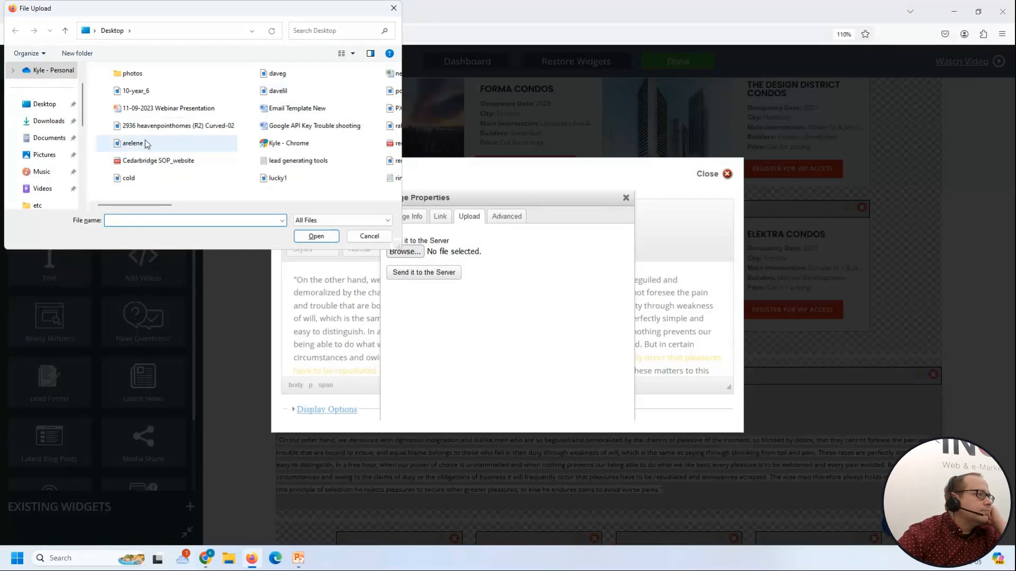
{"action": "left_click", "coordinate": [151, 185]}
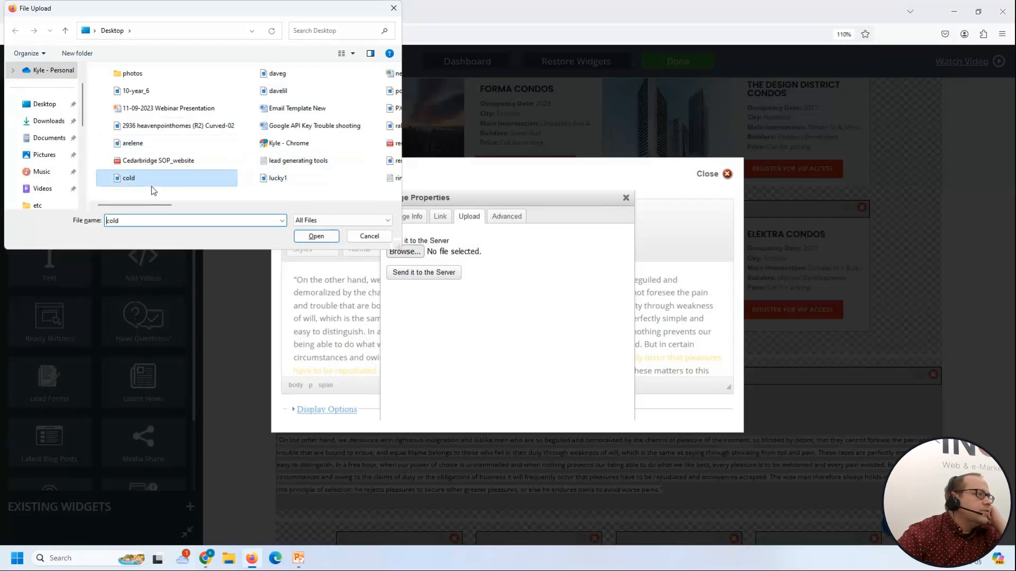
{"action": "double_click", "coordinate": [152, 186]}
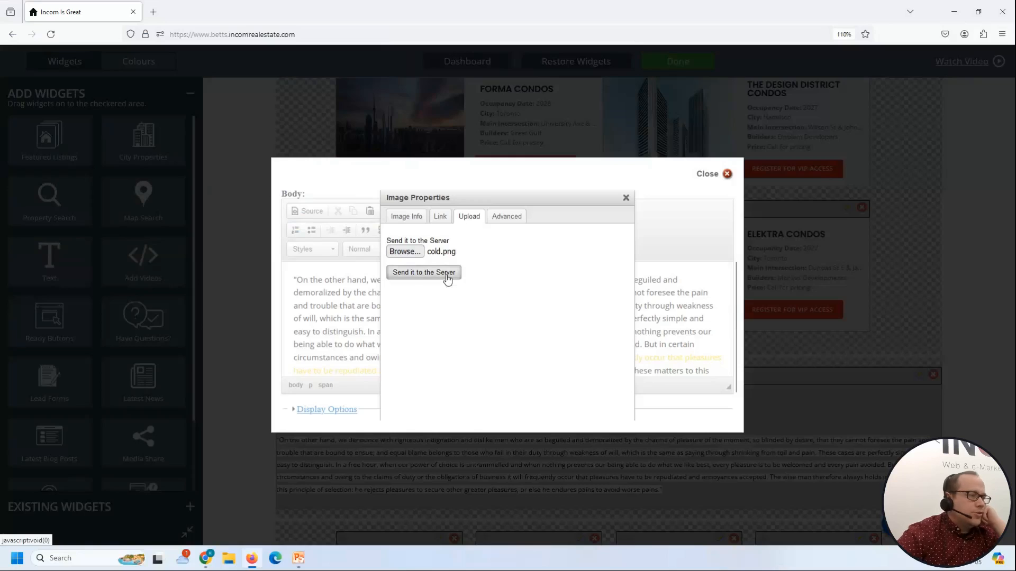
{"action": "left_click", "coordinate": [447, 279]}
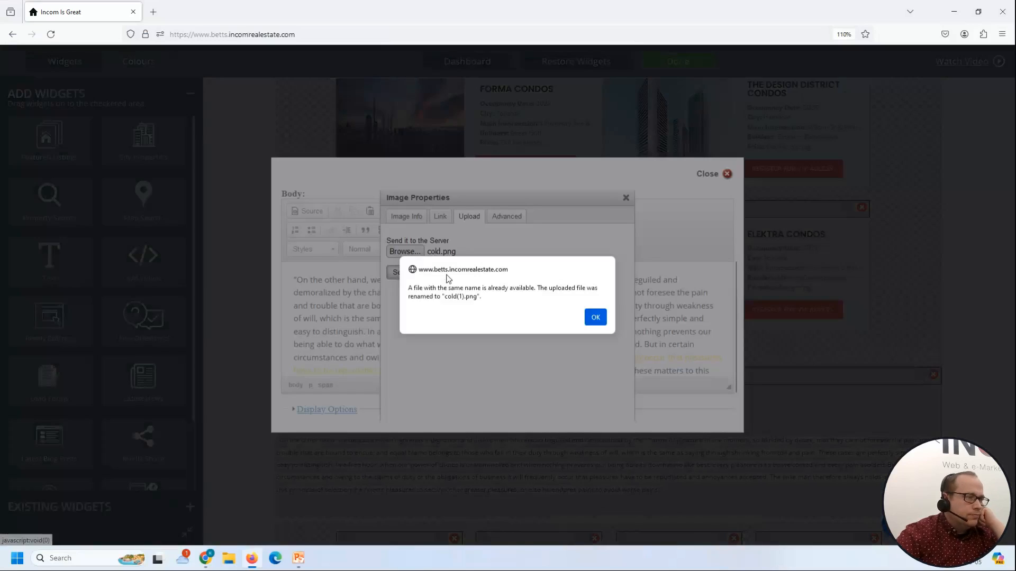
{"action": "left_click", "coordinate": [595, 318]}
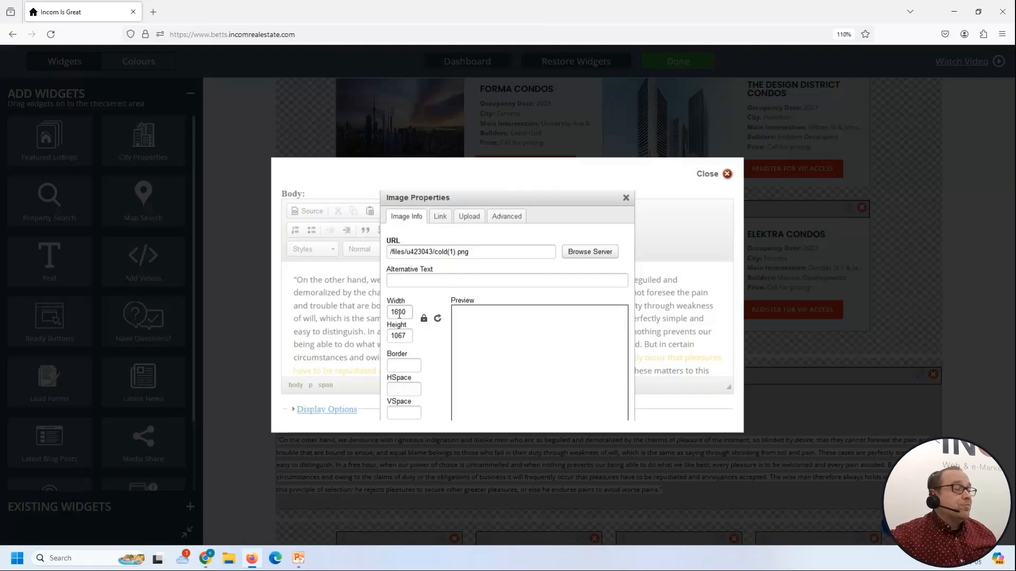
Insert the uploaded image before the body text at its default size, then save and close the widget's settings
{"action": "scroll", "coordinate": [434, 370], "scroll_direction": "down", "scroll_amount": 2}
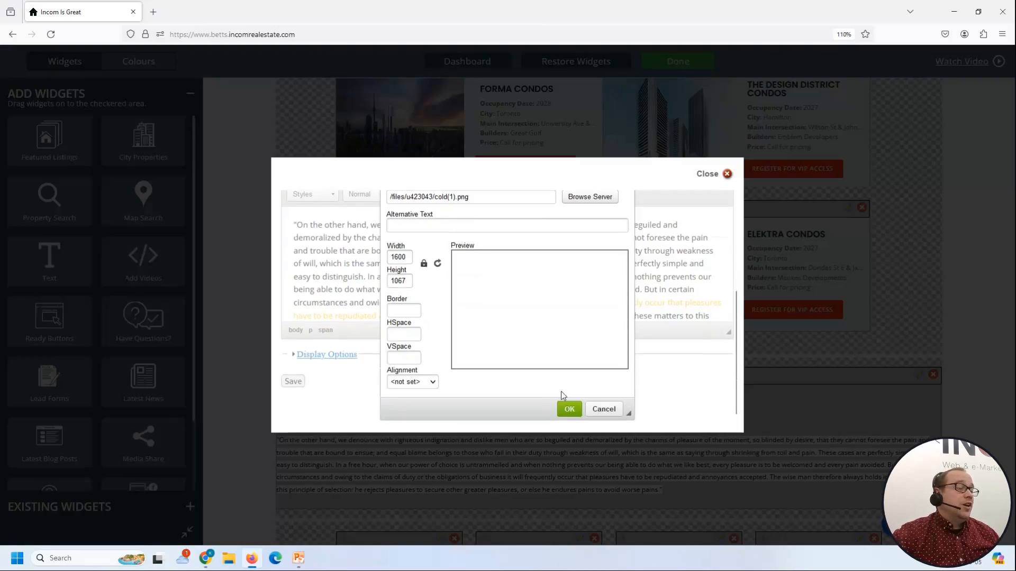
{"action": "left_click", "coordinate": [569, 409]}
{"action": "left_click", "coordinate": [292, 411]}
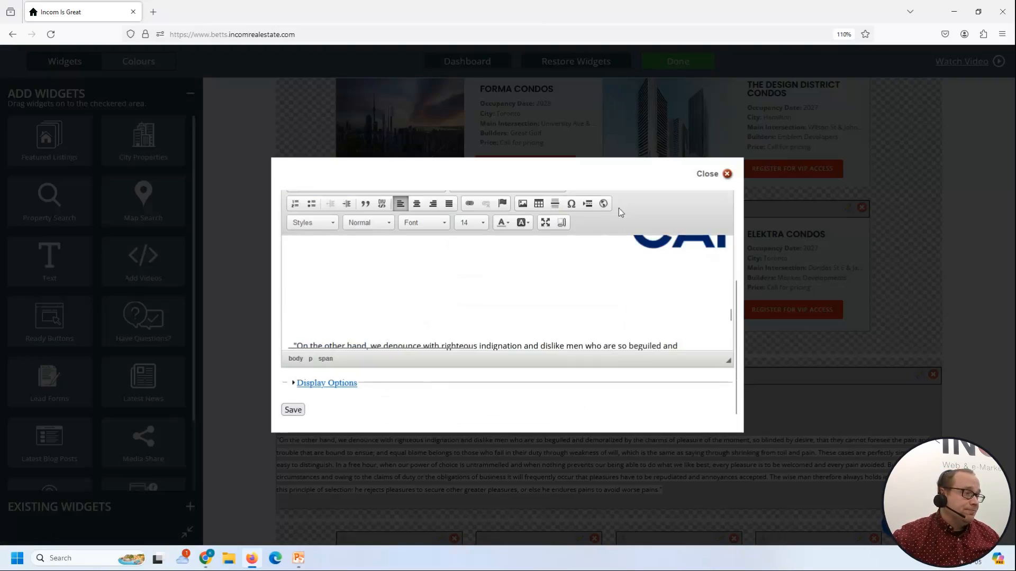
{"action": "left_click", "coordinate": [639, 173]}
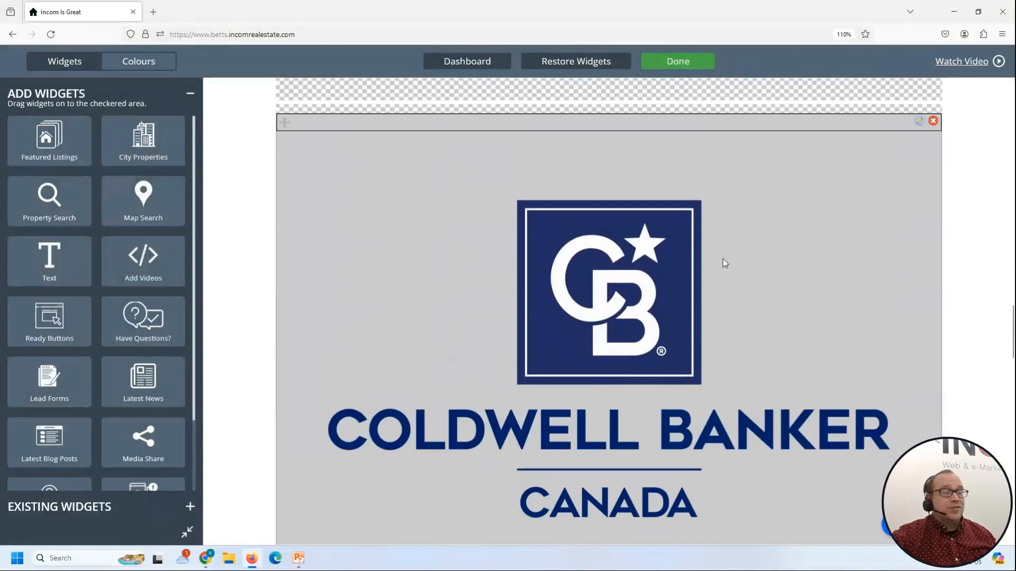
Reopen the Text widget's settings and set the logo image's width to 33%
{"action": "left_click", "coordinate": [919, 122]}
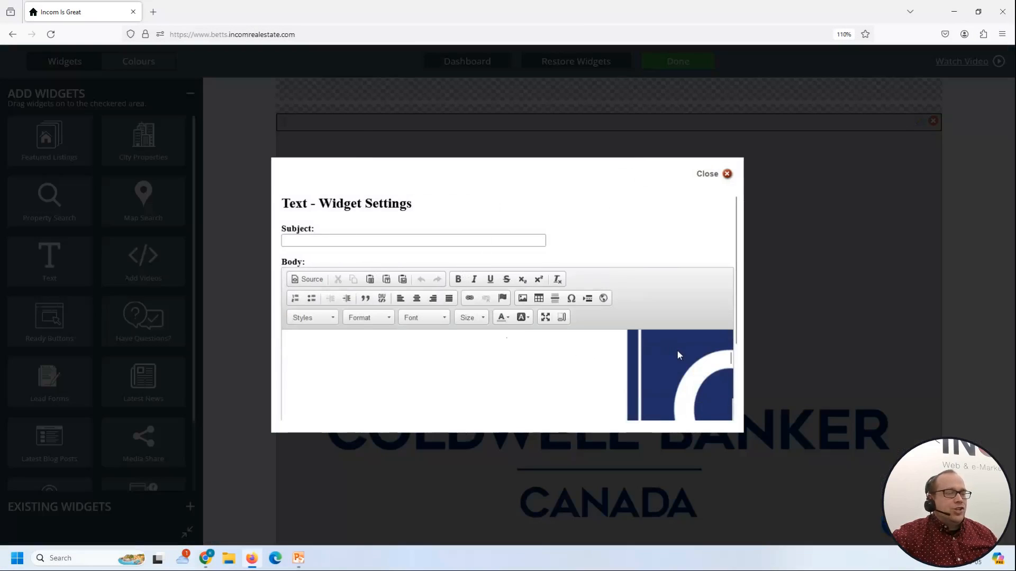
{"action": "double_click", "coordinate": [677, 350]}
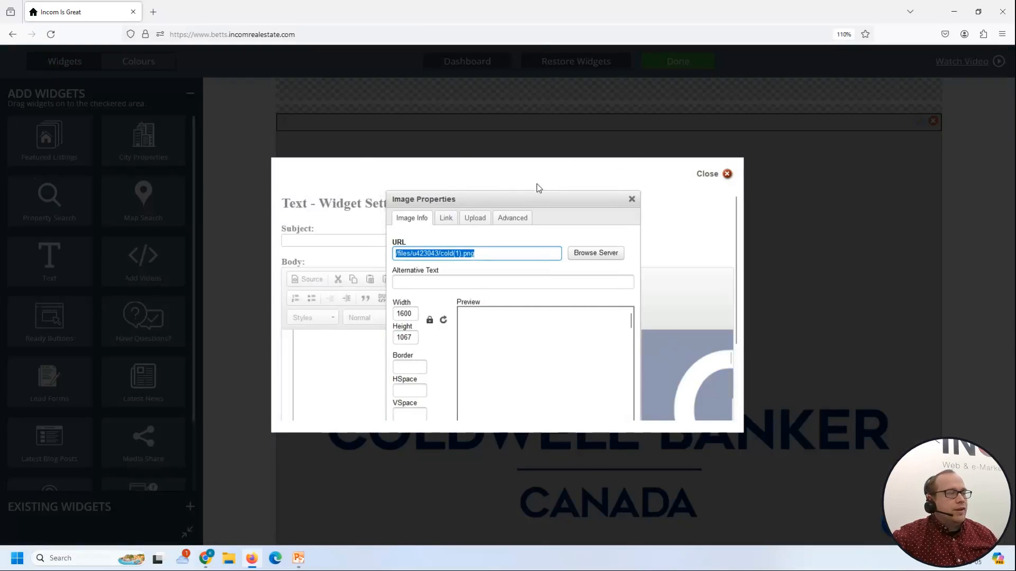
{"action": "double_click", "coordinate": [407, 337]}
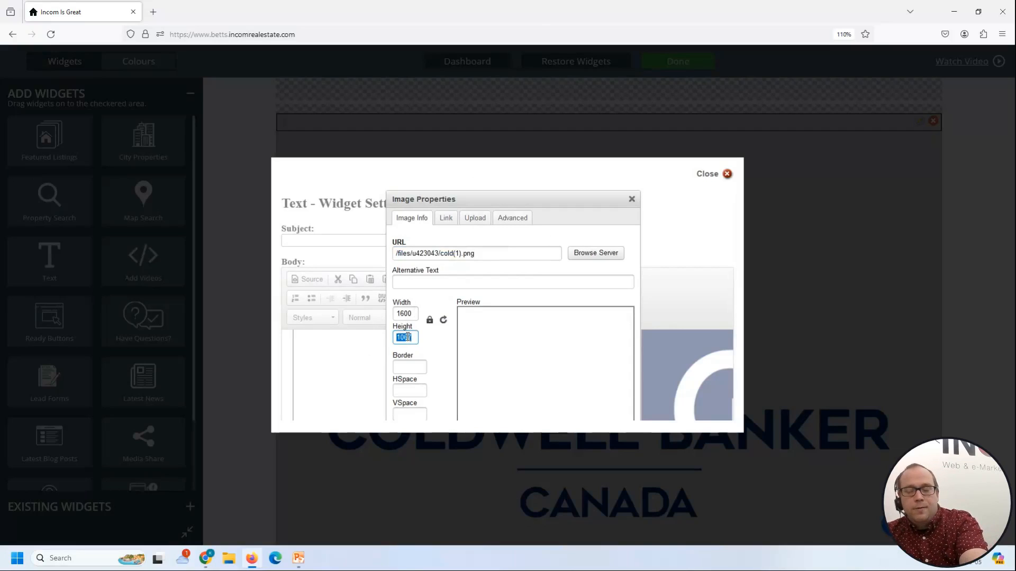
{"action": "key", "text": "BackSpace"}
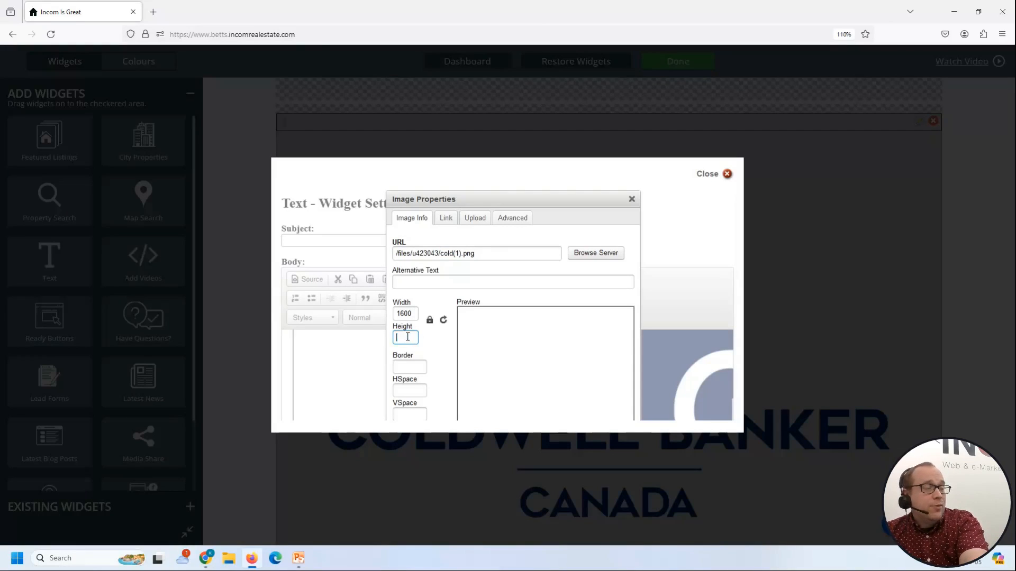
{"action": "left_click", "coordinate": [407, 315]}
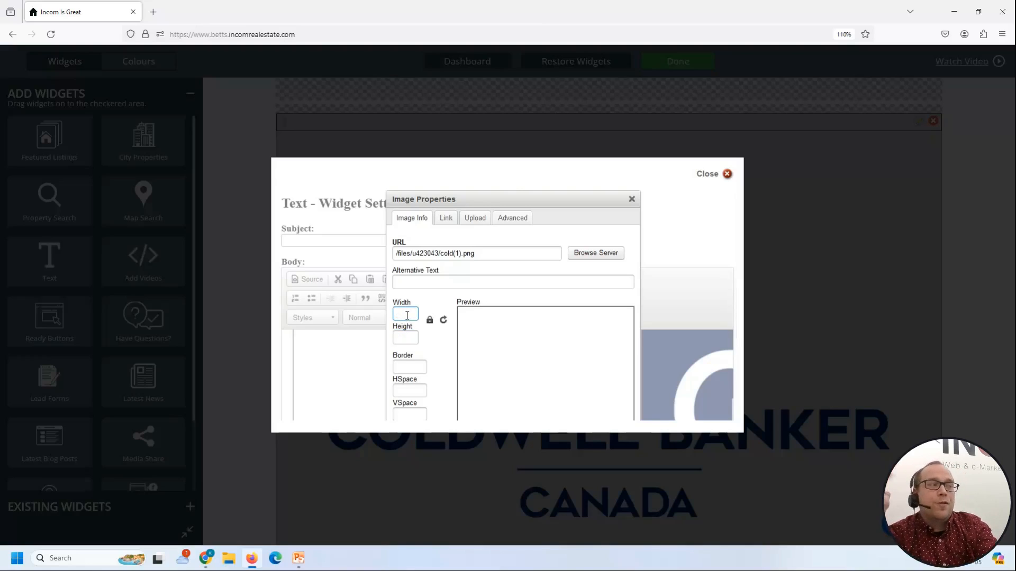
{"action": "type", "text": "33"}
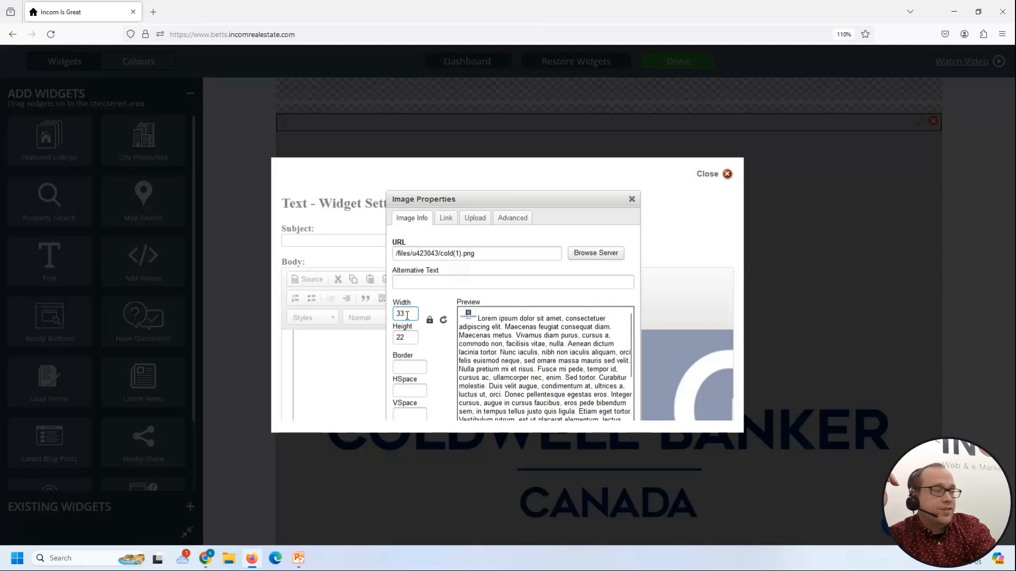
{"action": "type", "text": "5"}
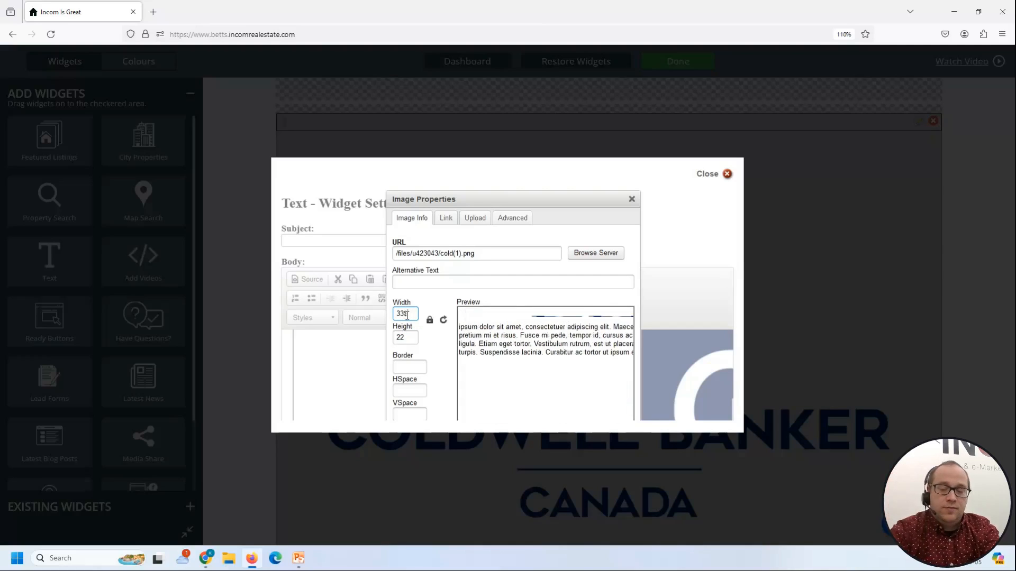
{"action": "key", "text": "BackSpace"}
{"action": "type", "text": "%"}
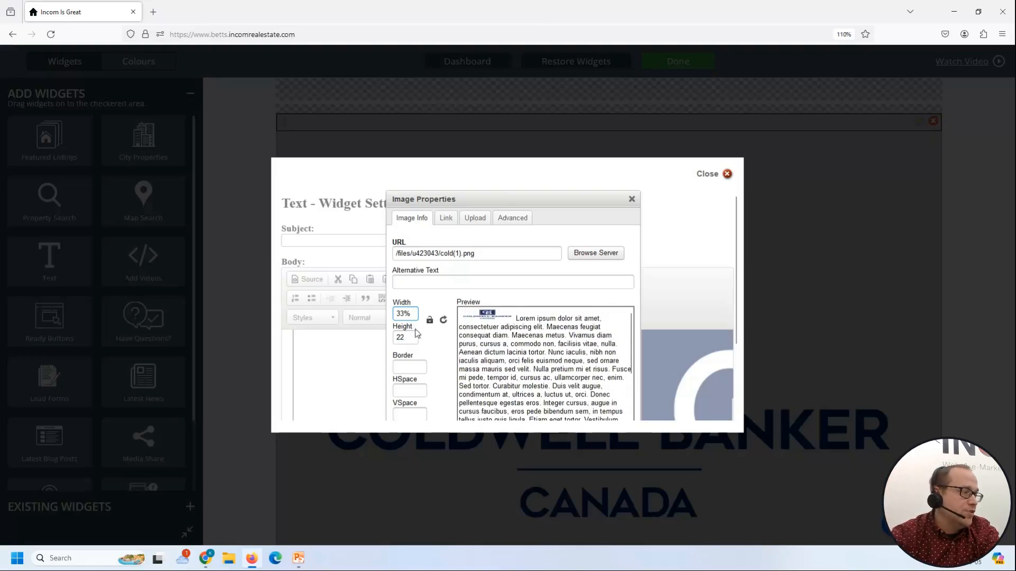
Clear the logo image's height, apply the image properties, and save the widget
{"action": "left_click", "coordinate": [417, 336]}
{"action": "key", "text": "BackSpace"}
{"action": "key", "text": "BackSpace"}
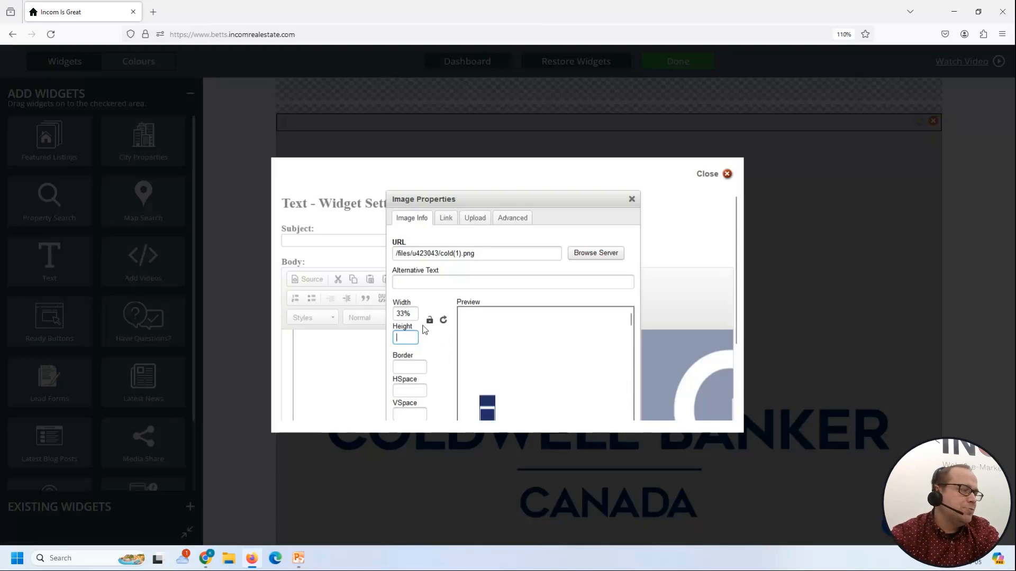
{"action": "scroll", "coordinate": [422, 335], "scroll_direction": "down", "scroll_amount": 3}
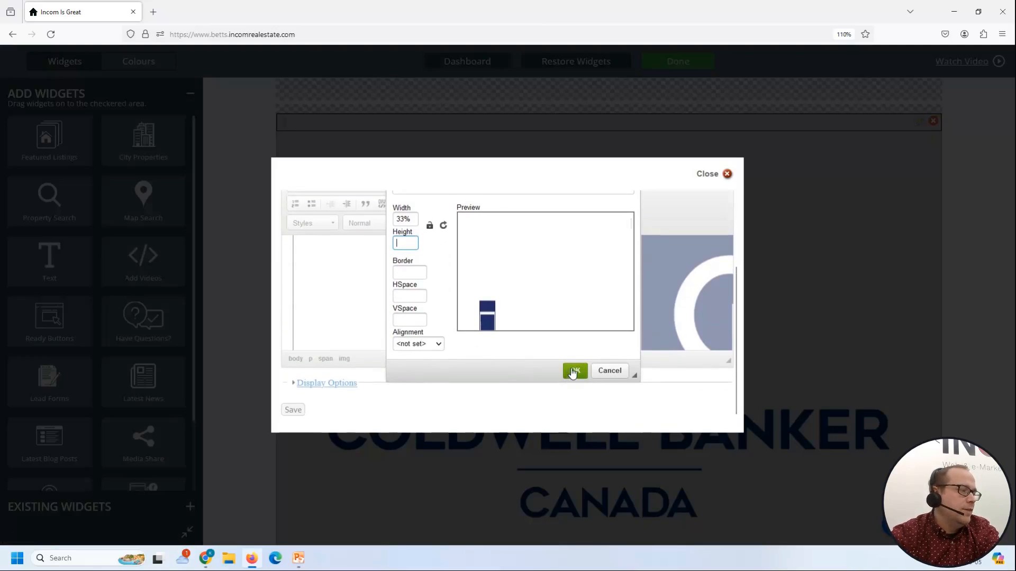
{"action": "left_click", "coordinate": [573, 370]}
{"action": "left_click", "coordinate": [300, 412]}
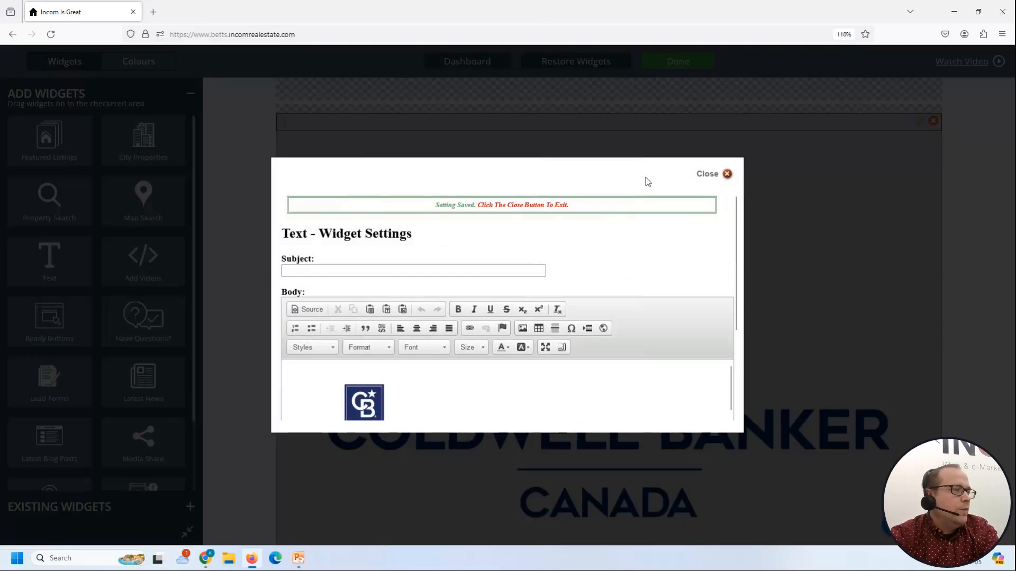
{"action": "left_click", "coordinate": [726, 174]}
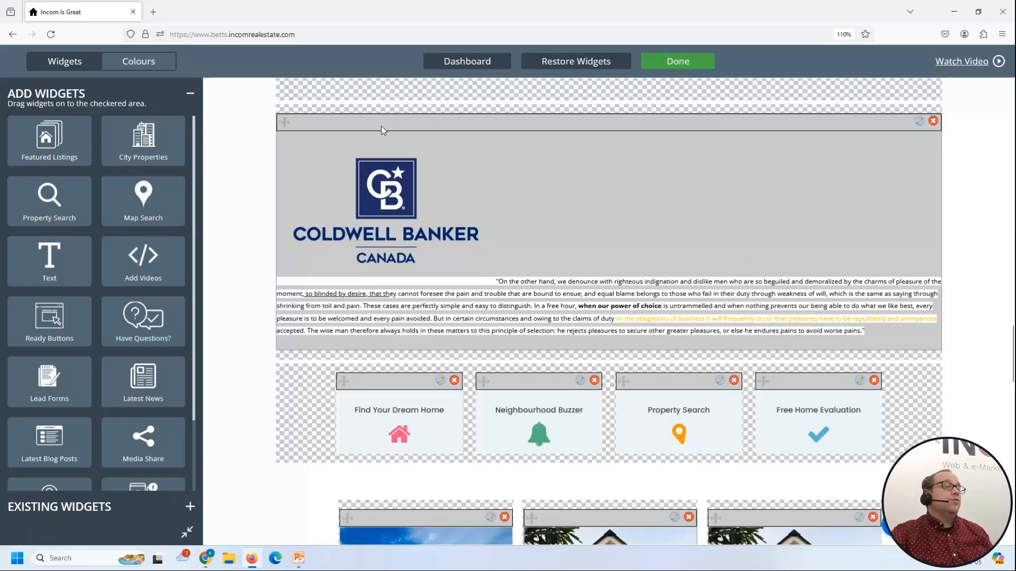
{"action": "scroll", "coordinate": [518, 296], "scroll_direction": "down", "scroll_amount": 10}
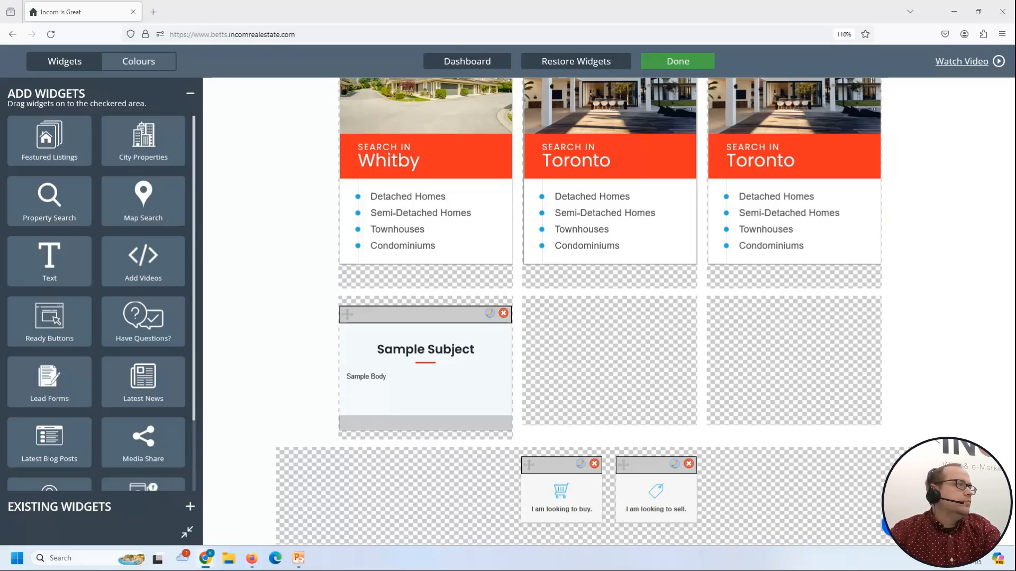
{"action": "left_click", "coordinate": [157, 9]}
{"action": "type", "text": "https://www.youtube.com/watch?v=aVo203YQoZM"}
{"action": "key", "text": "Return"}
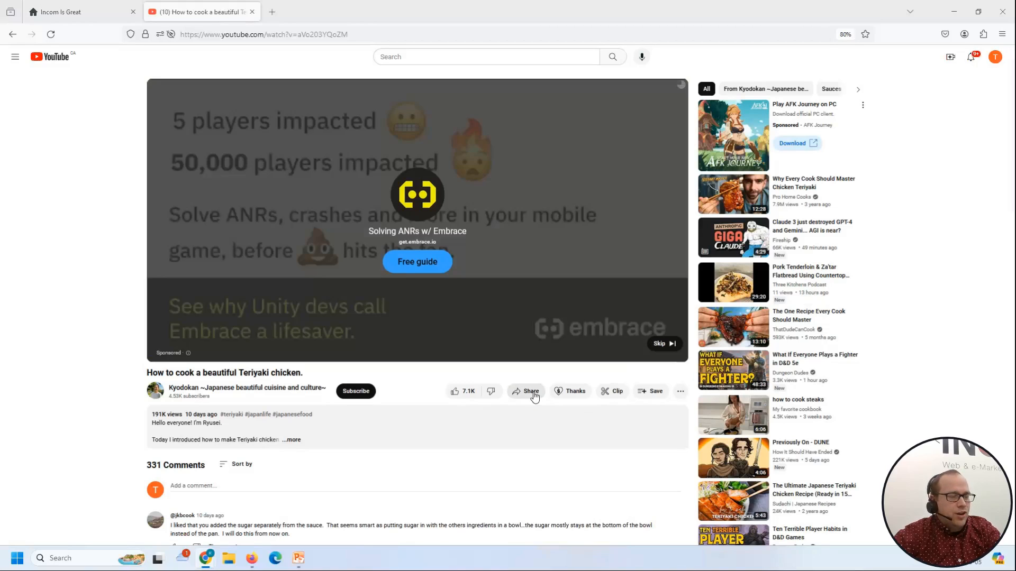
{"action": "left_click", "coordinate": [532, 393]}
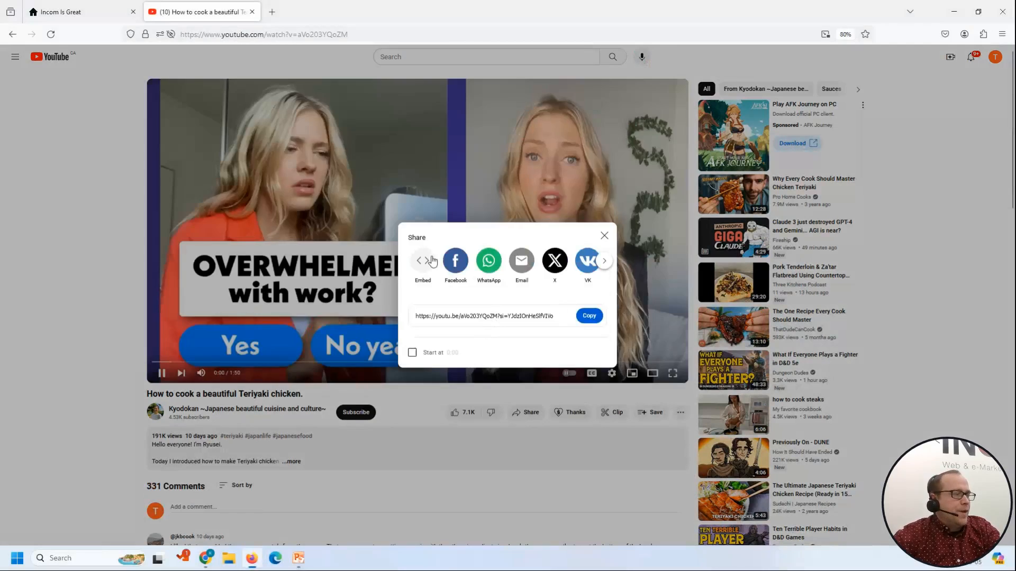
{"action": "left_click", "coordinate": [430, 261]}
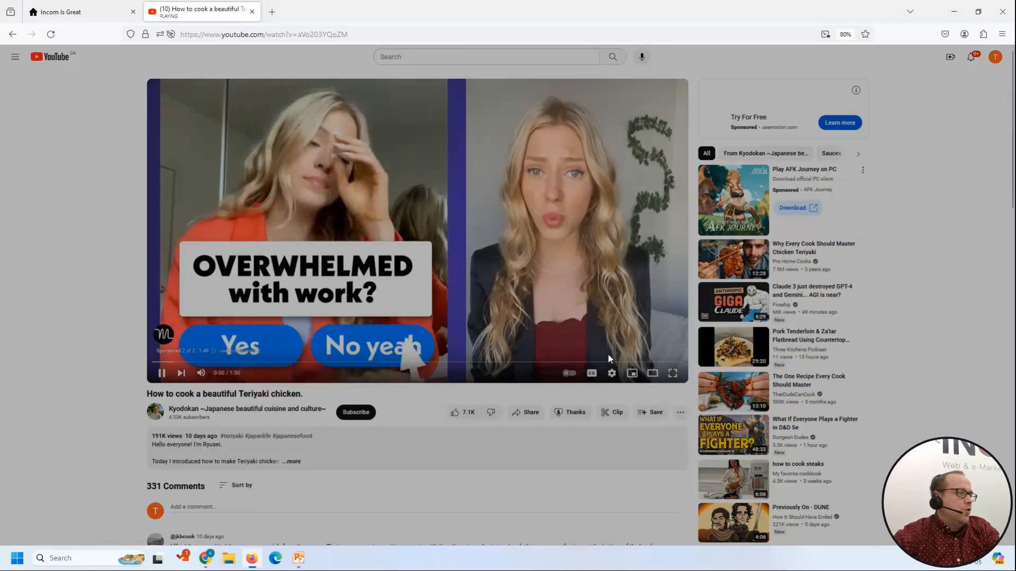
{"action": "left_click", "coordinate": [608, 360]}
Pause the playing advertisement and copy the teriyaki chicken video's full iframe embed code from its sharing options
{"action": "left_click", "coordinate": [162, 374]}
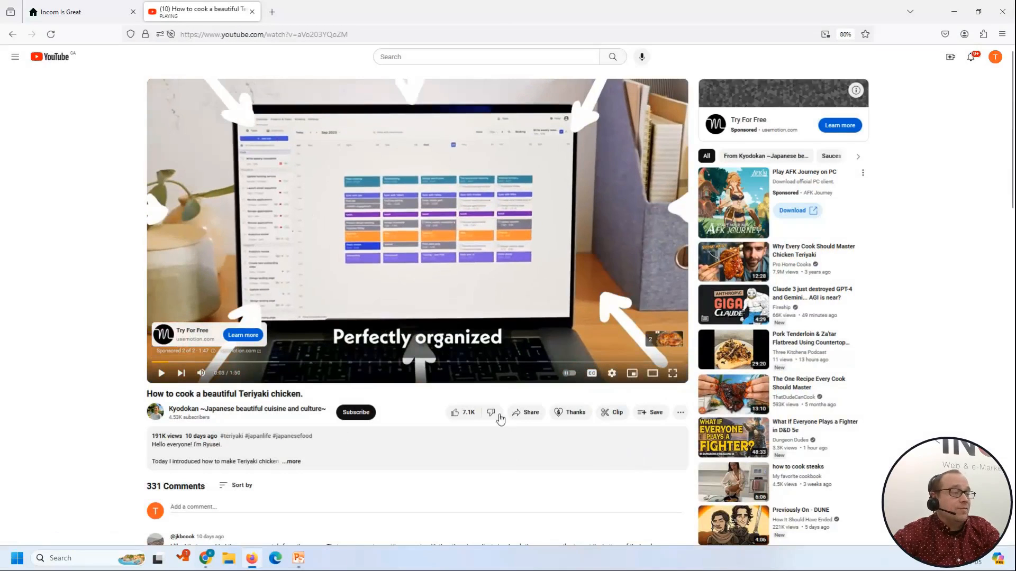
{"action": "left_click", "coordinate": [524, 420]}
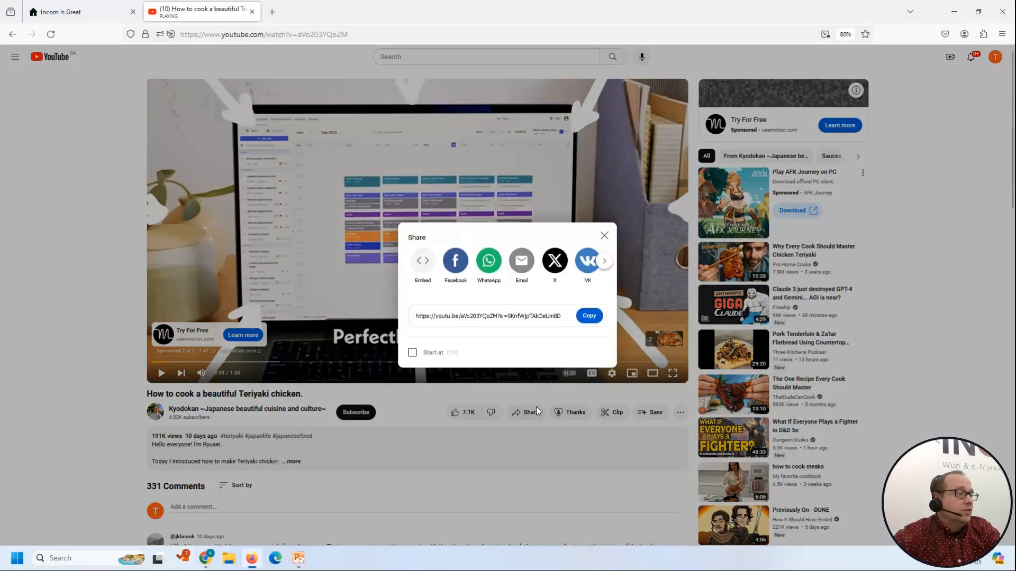
{"action": "left_click", "coordinate": [423, 262]}
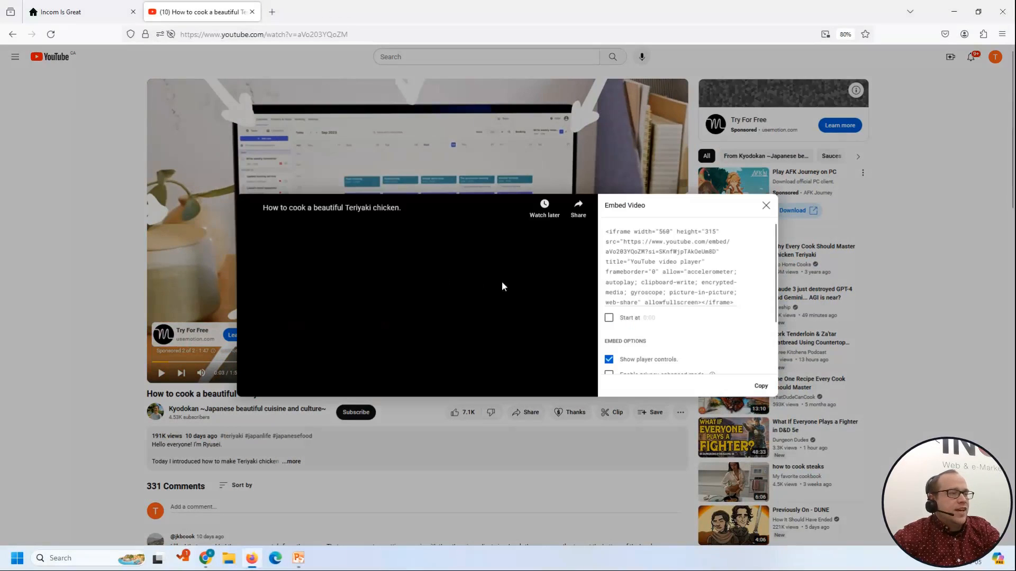
{"action": "left_click", "coordinate": [651, 251]}
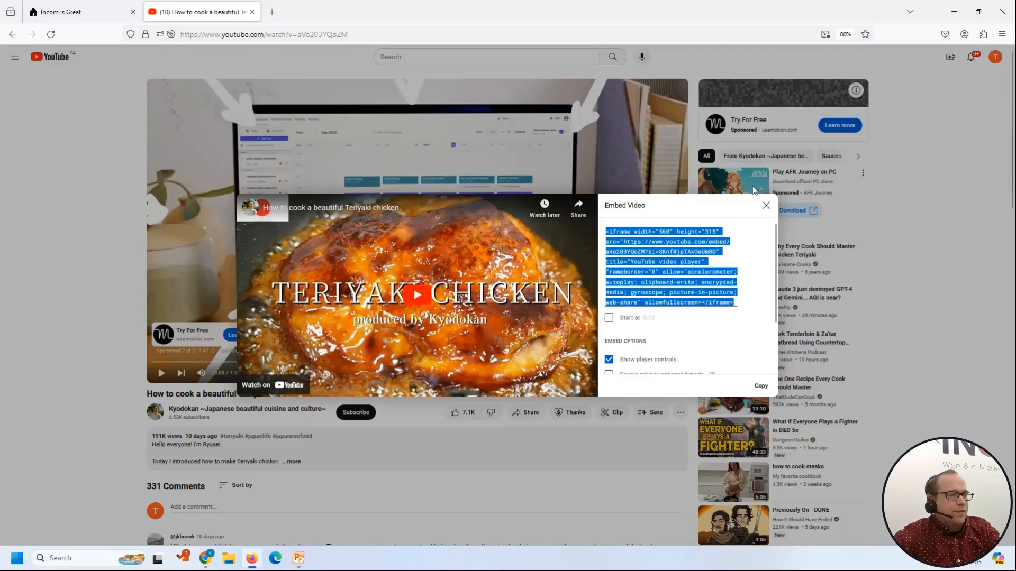
{"action": "scroll", "coordinate": [708, 264], "scroll_direction": "down", "scroll_amount": 2}
{"action": "scroll", "coordinate": [709, 264], "scroll_direction": "up", "scroll_amount": 2}
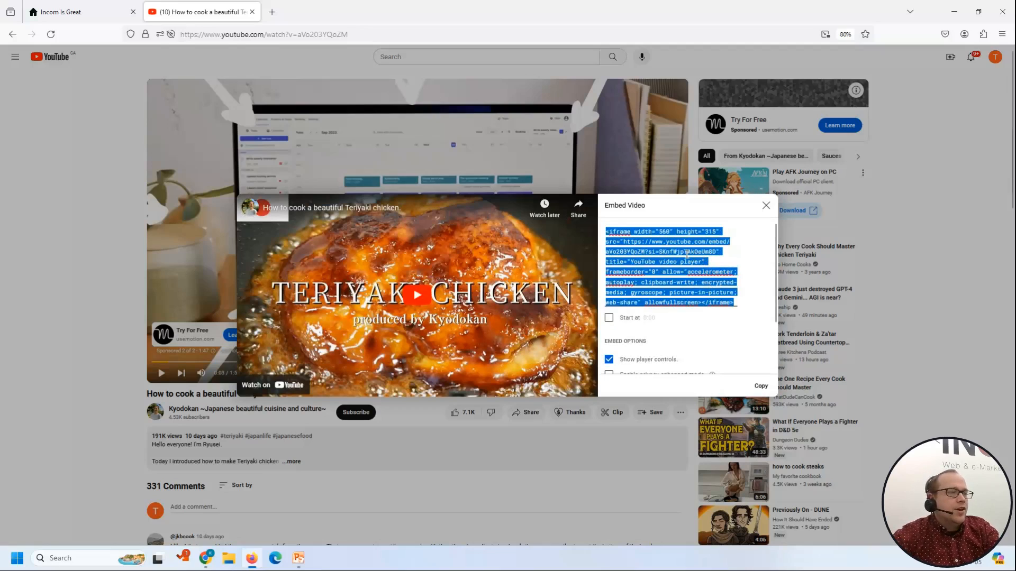
{"action": "right_click", "coordinate": [686, 254]}
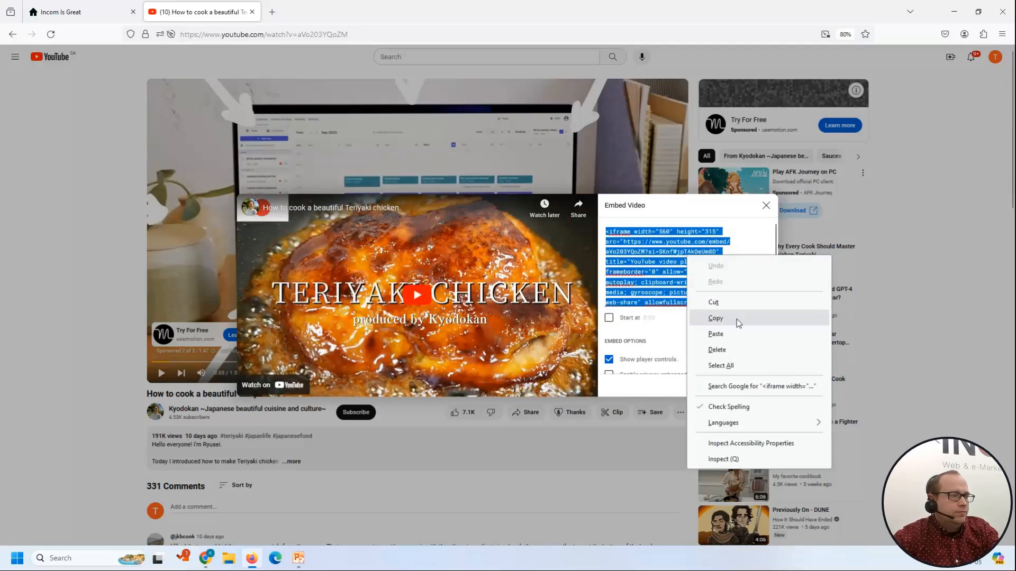
{"action": "left_click", "coordinate": [715, 318]}
Back in the homepage editor, add an Add Videos widget beside the Sample Subject widget and save it with the copied embed code
{"action": "left_click", "coordinate": [41, 7]}
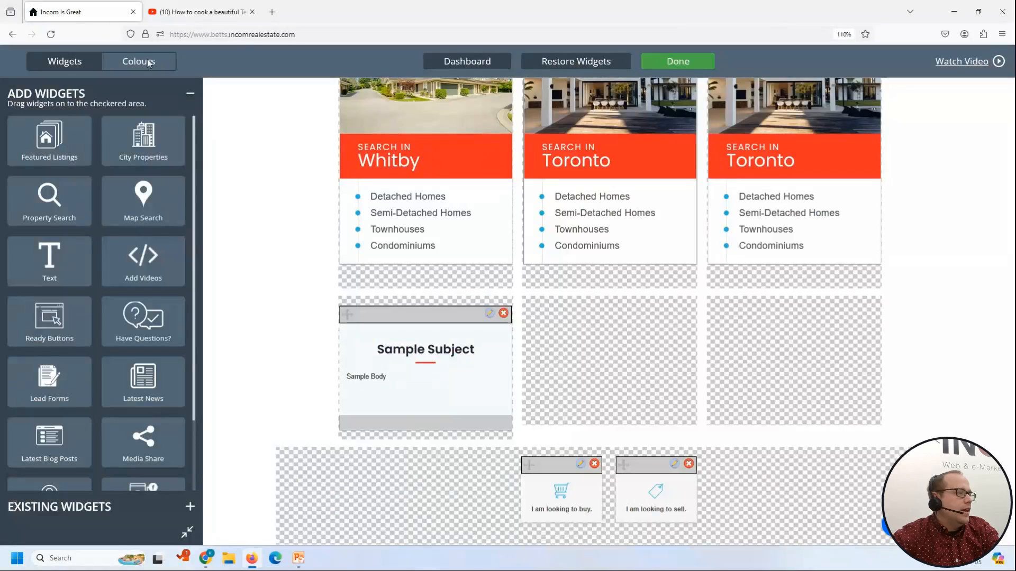
{"action": "left_click_drag", "start_coordinate": [146, 258], "coordinate": [636, 337]}
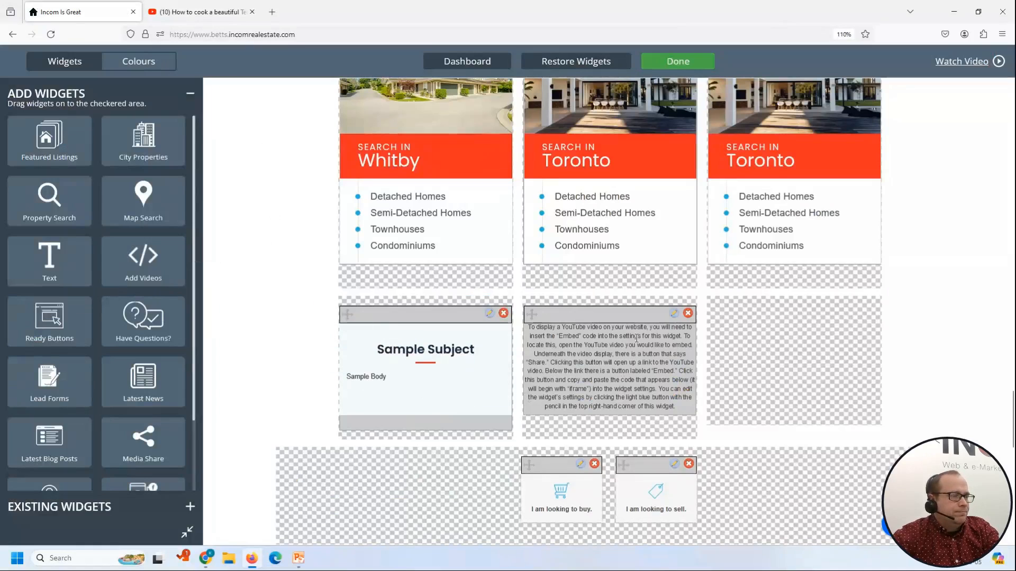
{"action": "left_click", "coordinate": [674, 317]}
{"action": "left_click", "coordinate": [482, 292]}
{"action": "right_click", "coordinate": [482, 291]}
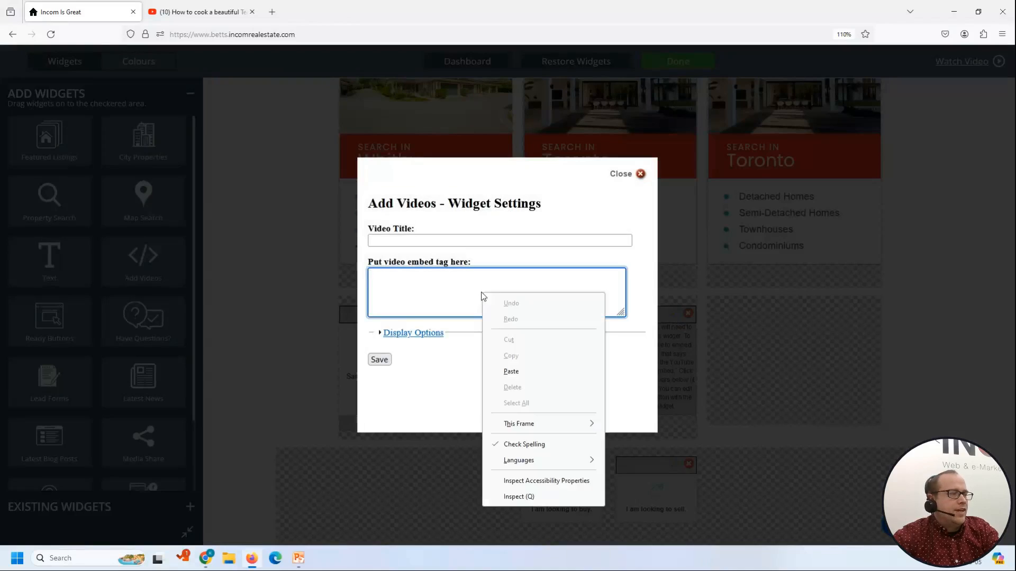
{"action": "left_click", "coordinate": [521, 373]}
{"action": "left_click", "coordinate": [371, 362]}
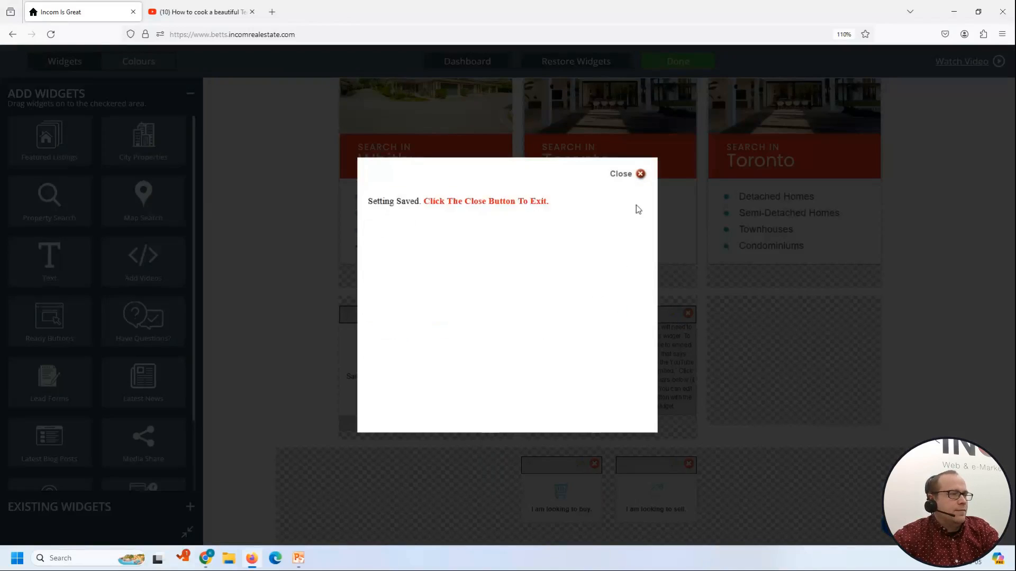
{"action": "left_click", "coordinate": [640, 174]}
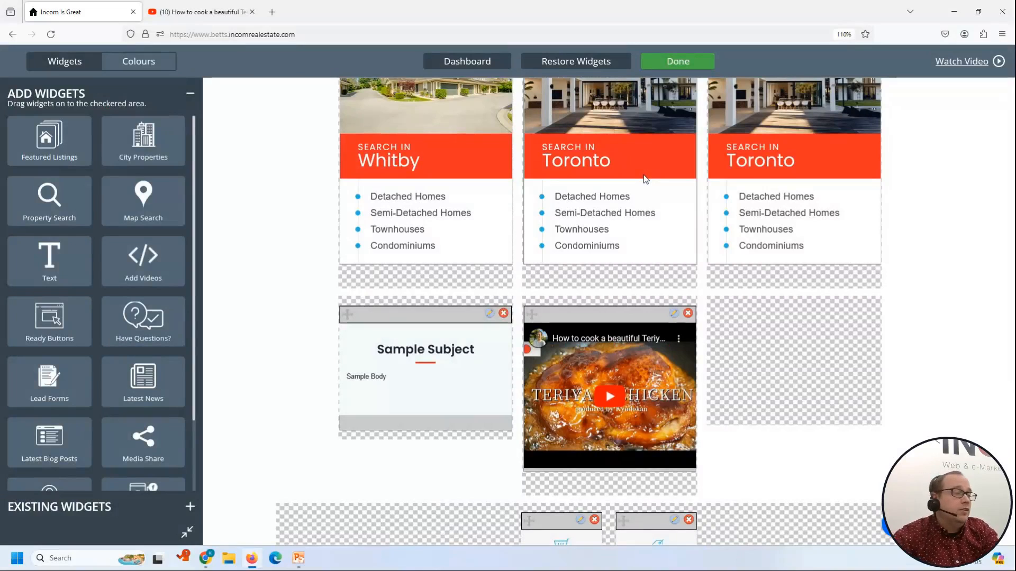
Review where the YouTube video's embed code is found in its sharing options, then return to the homepage editor
{"action": "left_click", "coordinate": [188, 18]}
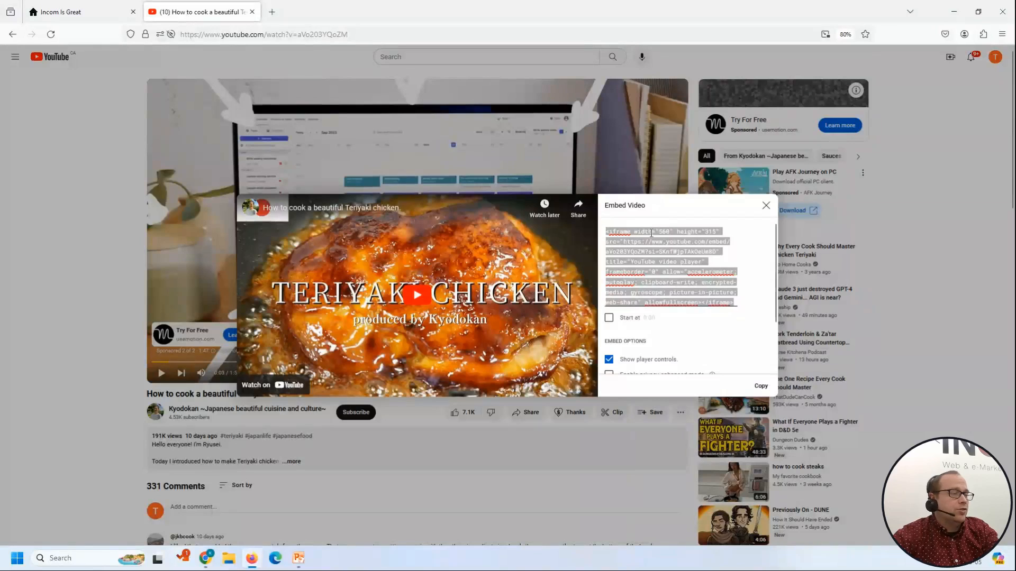
{"action": "left_click", "coordinate": [766, 206]}
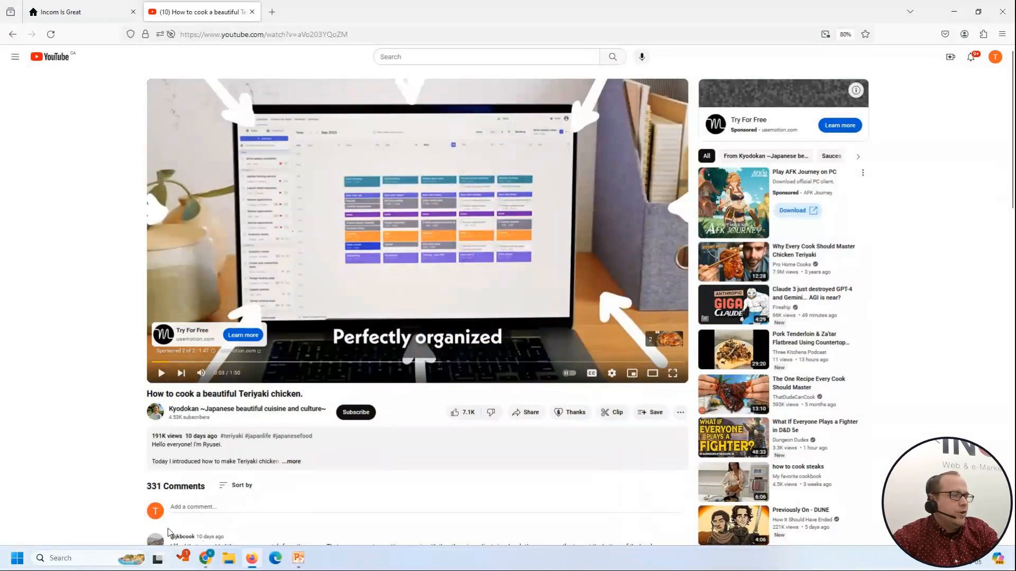
{"action": "left_click", "coordinate": [530, 417]}
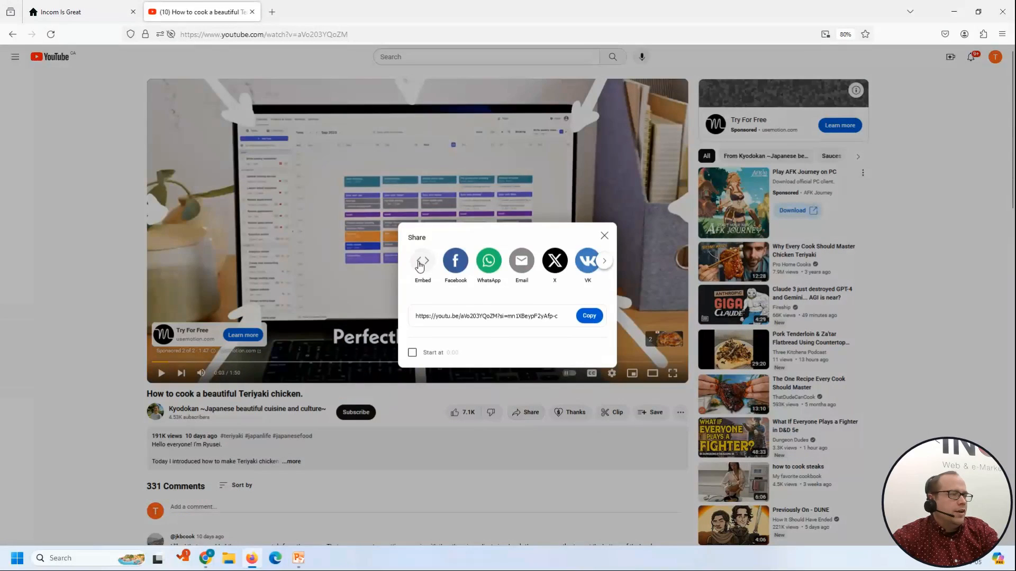
{"action": "left_click", "coordinate": [421, 263]}
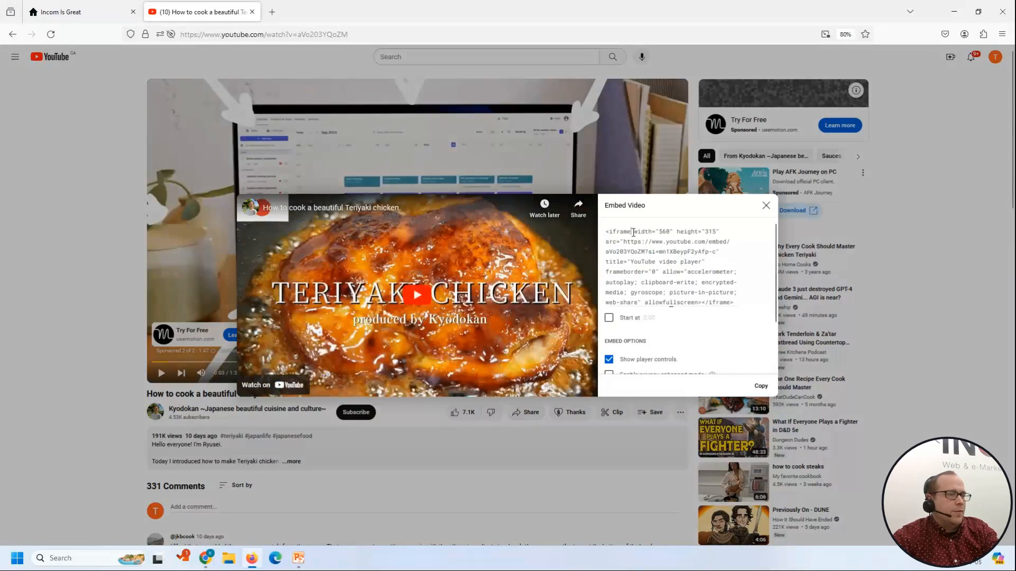
{"action": "left_click", "coordinate": [634, 233]}
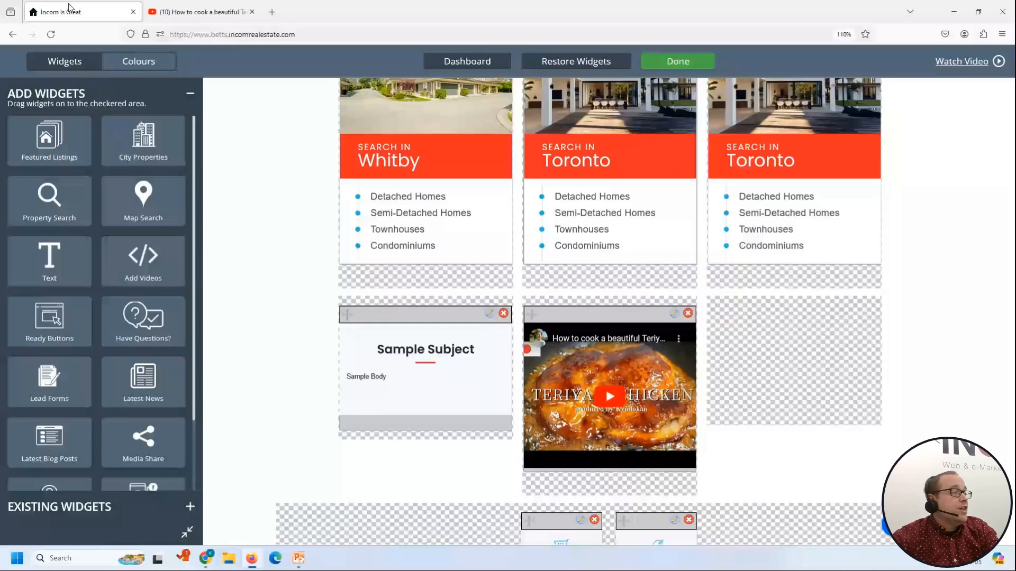
{"action": "left_click", "coordinate": [69, 8]}
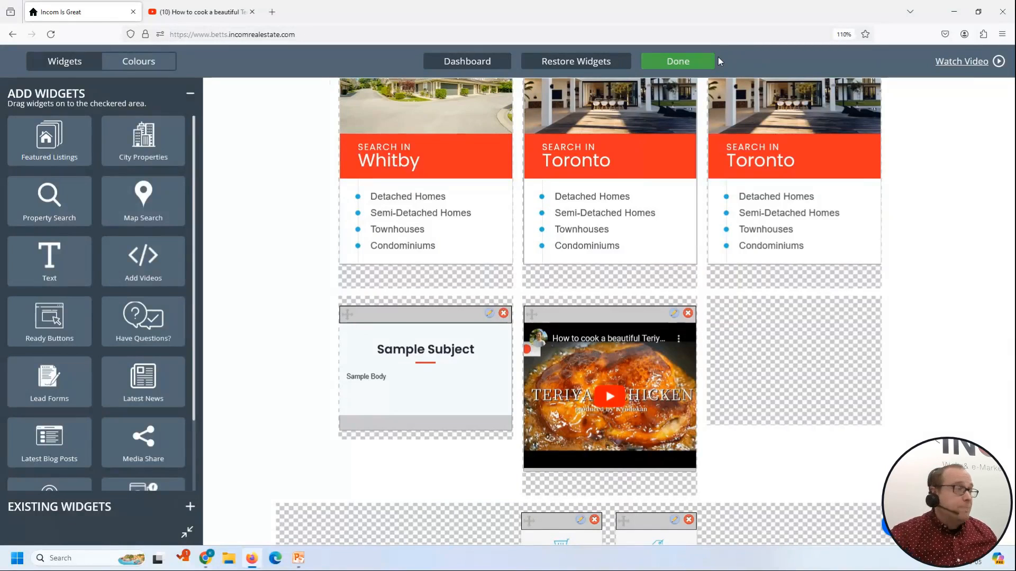
Go to the dashboard and open the Video Tutorial page from the help resources
{"action": "left_click", "coordinate": [467, 70]}
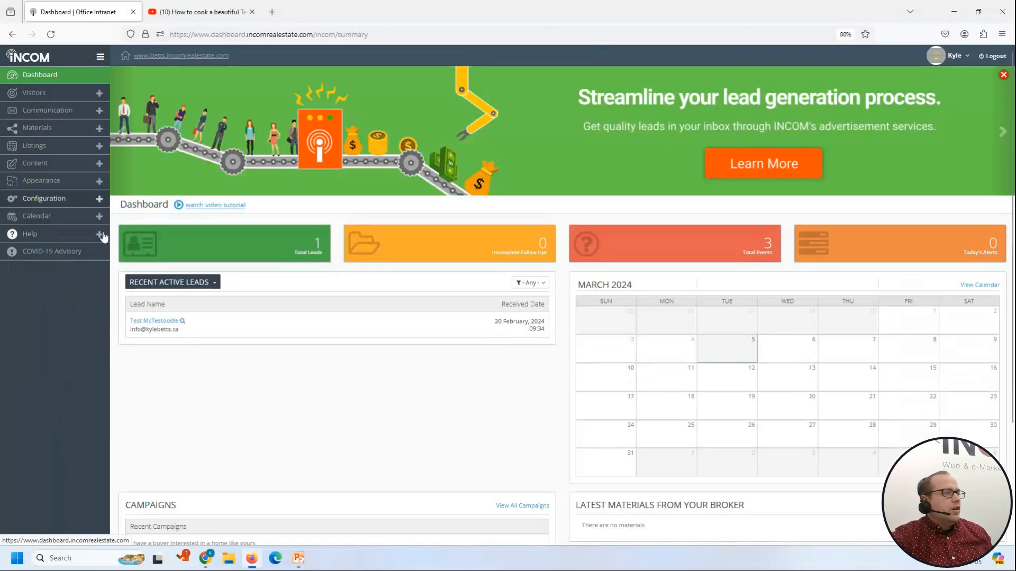
{"action": "left_click", "coordinate": [64, 236]}
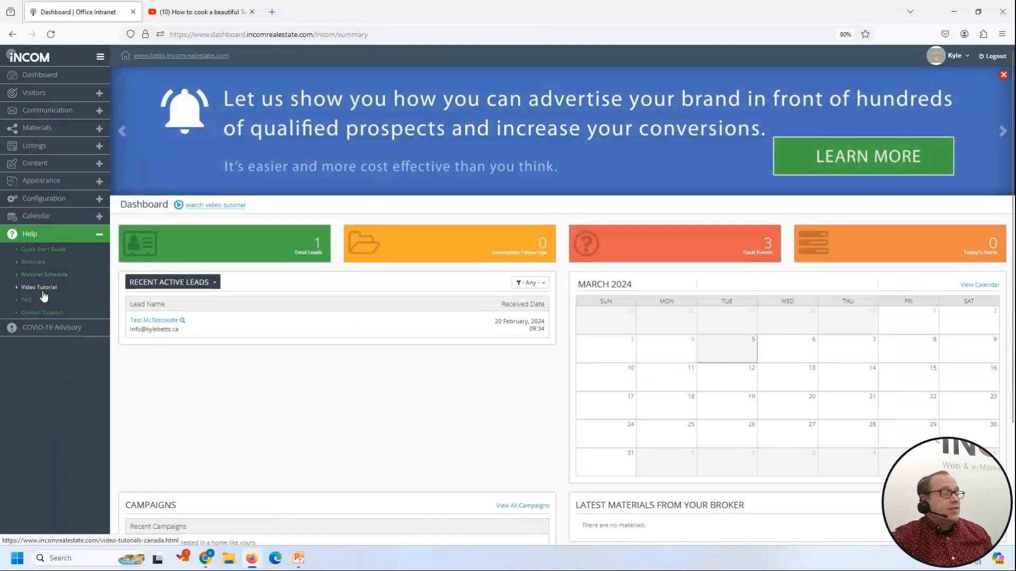
{"action": "left_click", "coordinate": [44, 296]}
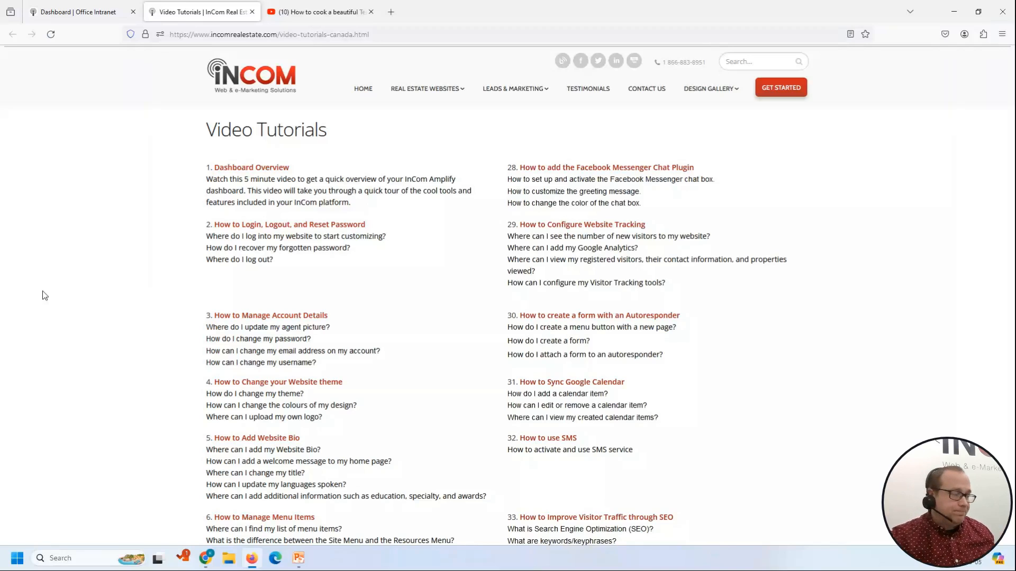
Examine the numbered list of video tutorials and the questions each one covers
{"action": "scroll", "coordinate": [472, 426], "scroll_direction": "down", "scroll_amount": 15}
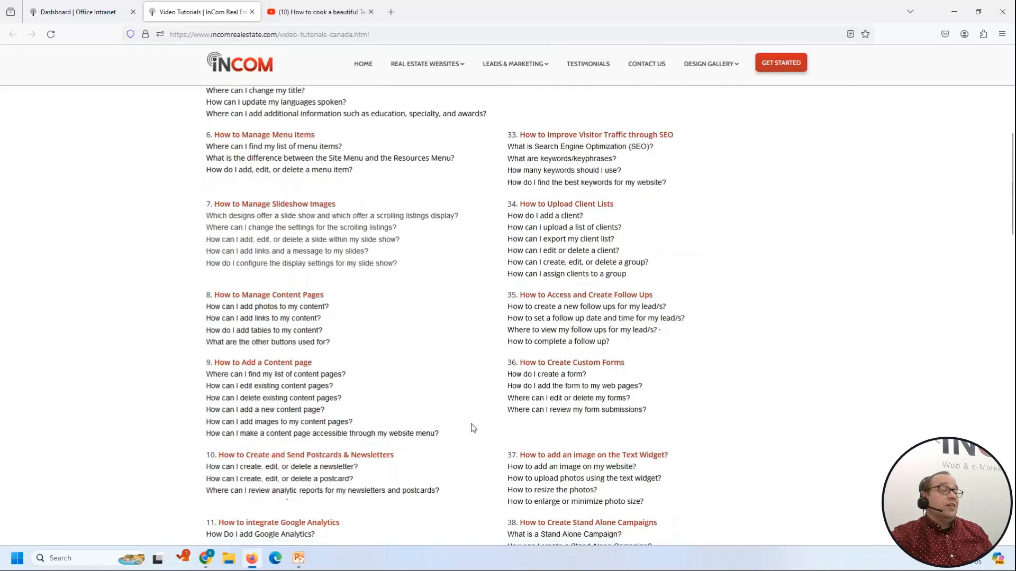
{"action": "scroll", "coordinate": [523, 435], "scroll_direction": "down", "scroll_amount": 8}
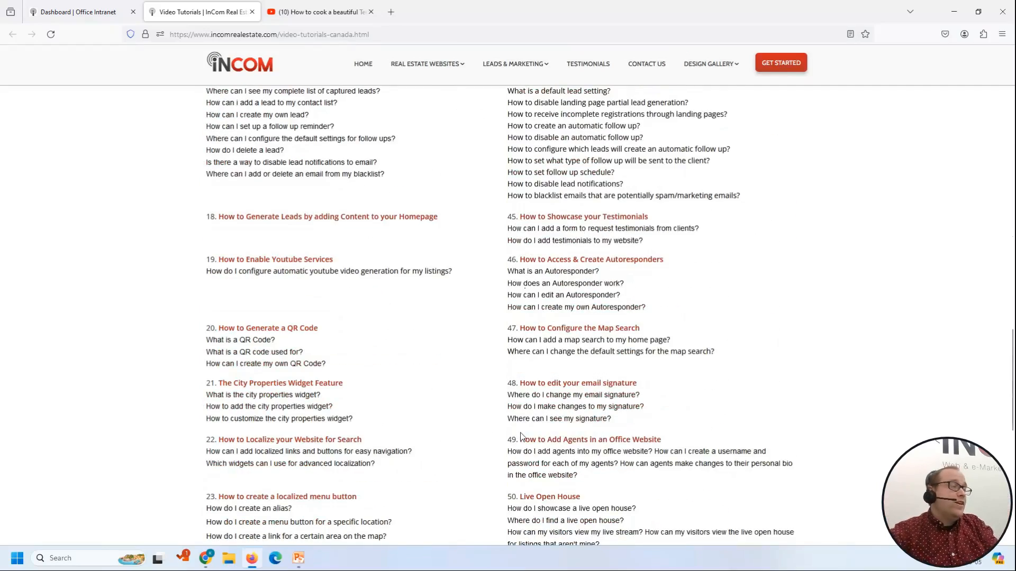
{"action": "scroll", "coordinate": [503, 404], "scroll_direction": "up", "scroll_amount": 20}
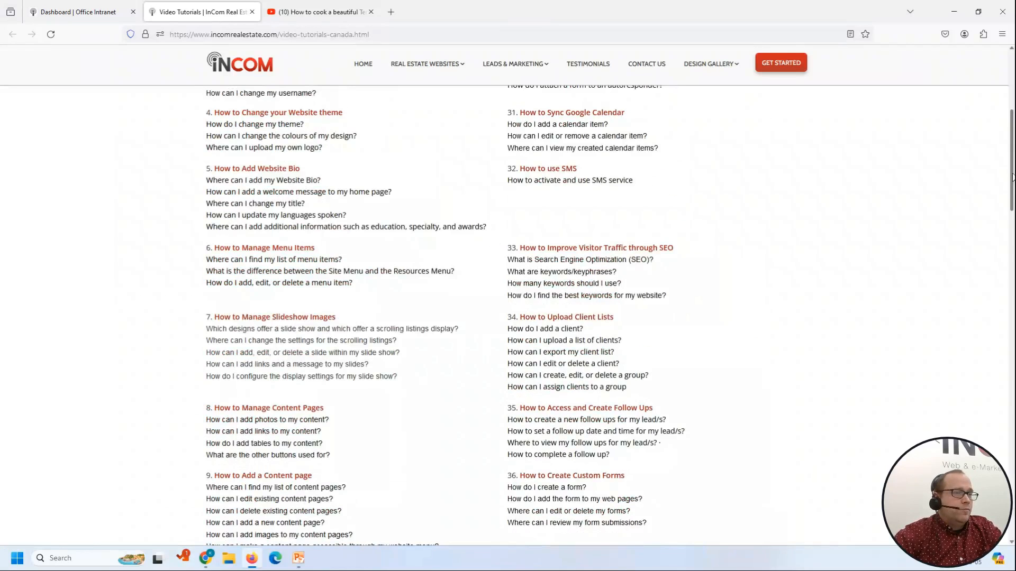
{"action": "scroll", "coordinate": [1011, 177], "scroll_direction": "up", "scroll_amount": 2}
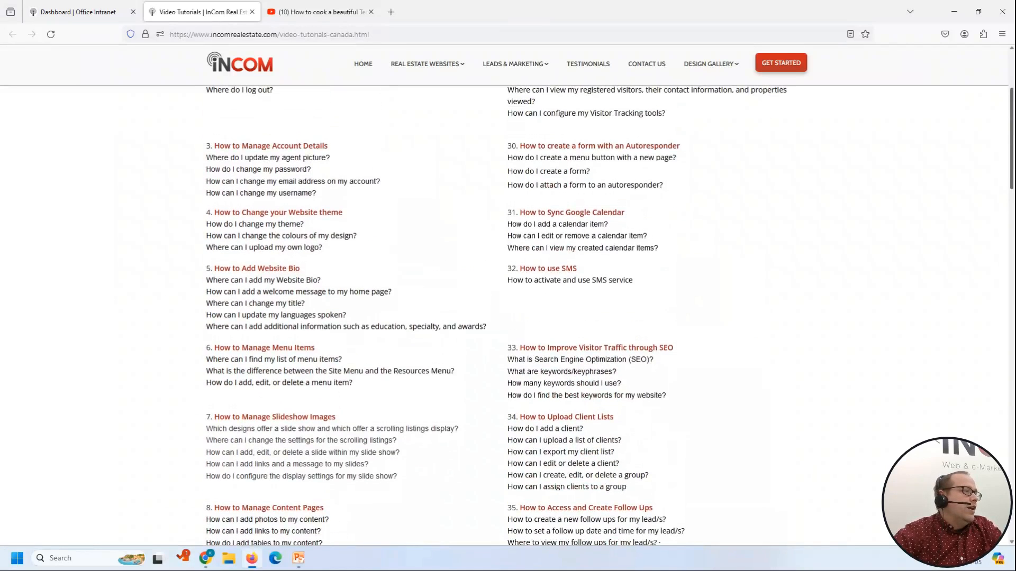
{"action": "scroll", "coordinate": [1011, 177], "scroll_direction": "up", "scroll_amount": 1}
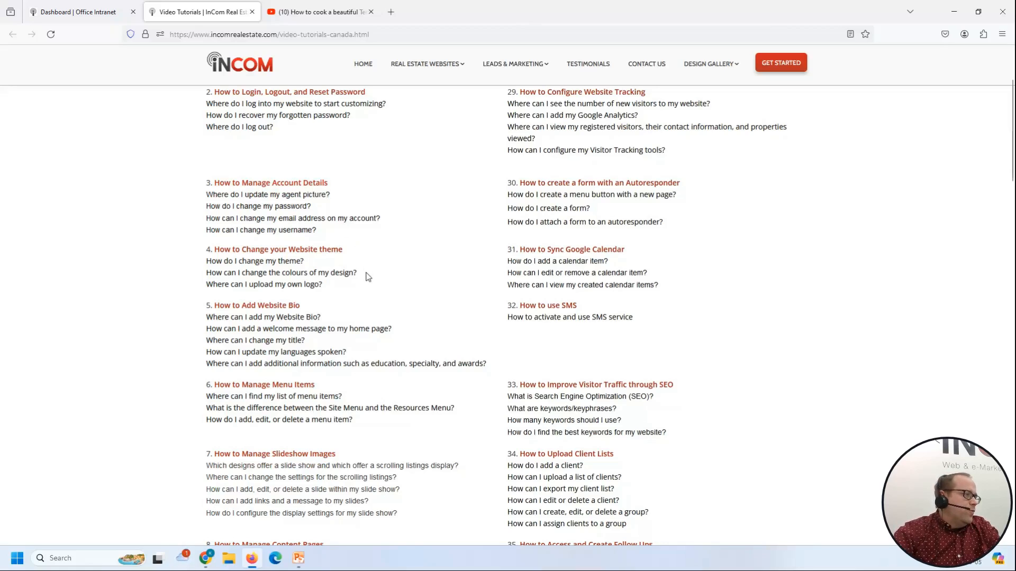
{"action": "scroll", "coordinate": [4, 284], "scroll_direction": "down", "scroll_amount": 4}
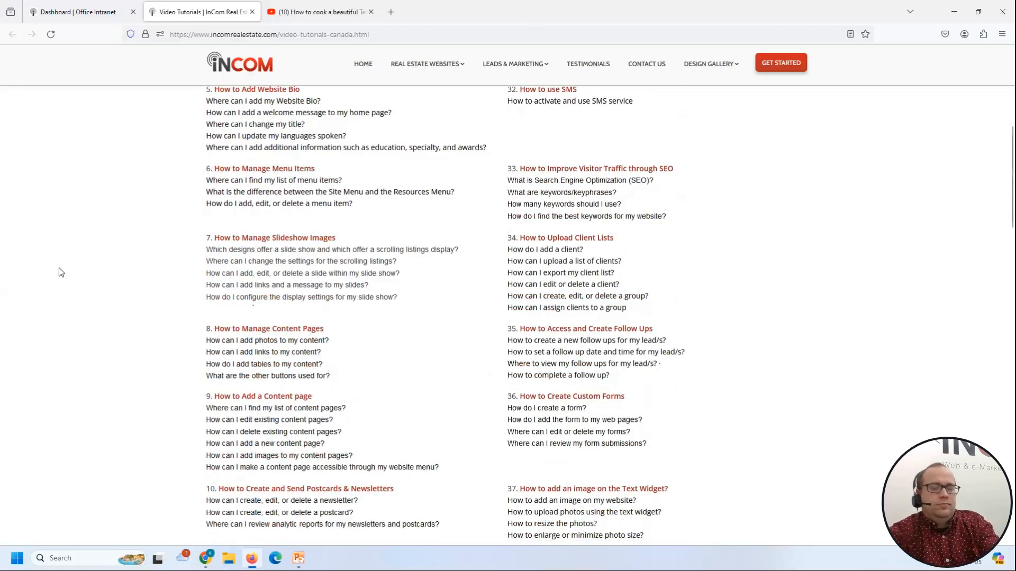
Search the page for "theme" and locate the tutorials on changing the website theme and adding widgets
{"action": "key", "text": "ctrl+f"}
{"action": "type", "text": "th"}
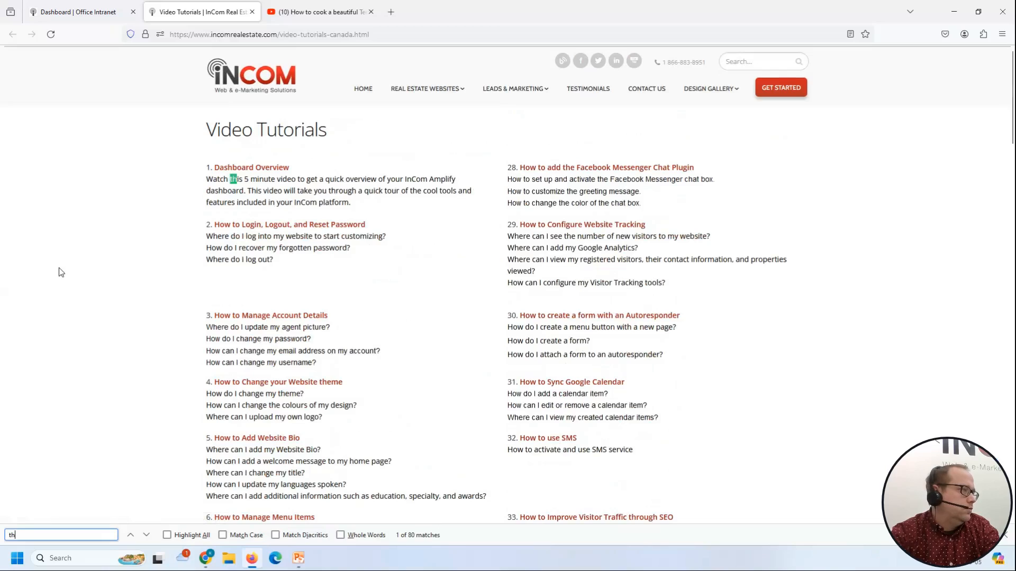
{"action": "type", "text": "eme"}
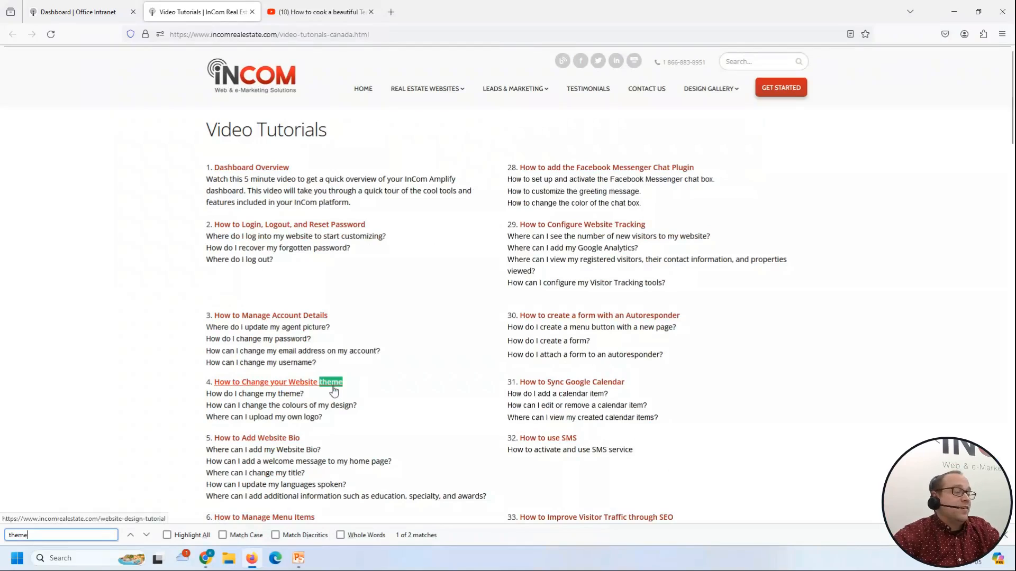
{"action": "scroll", "coordinate": [334, 392], "scroll_direction": "down", "scroll_amount": 4}
{"action": "scroll", "coordinate": [291, 380], "scroll_direction": "down", "scroll_amount": 8}
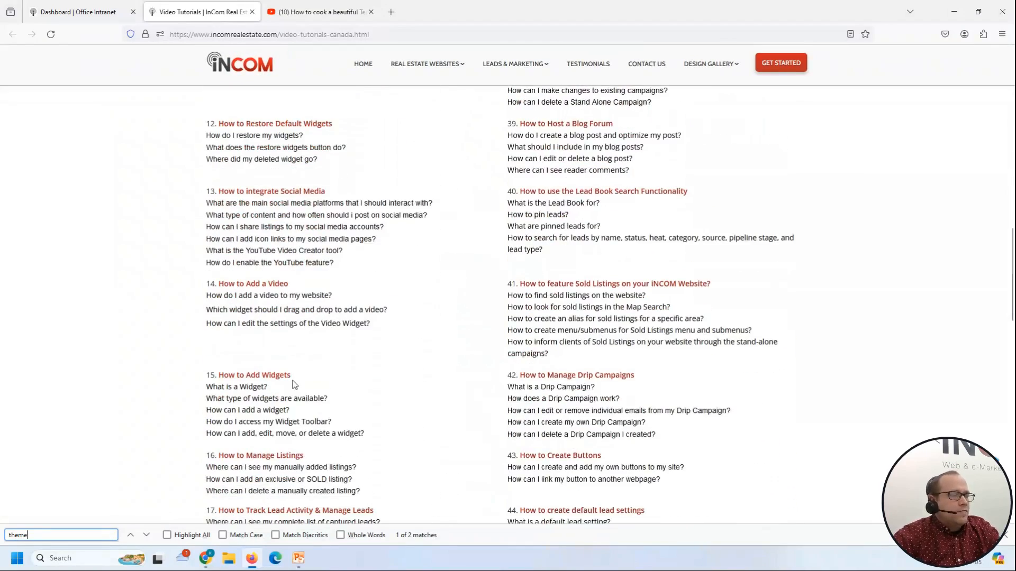
{"action": "scroll", "coordinate": [259, 418], "scroll_direction": "up", "scroll_amount": 1}
{"action": "scroll", "coordinate": [265, 370], "scroll_direction": "down", "scroll_amount": 3}
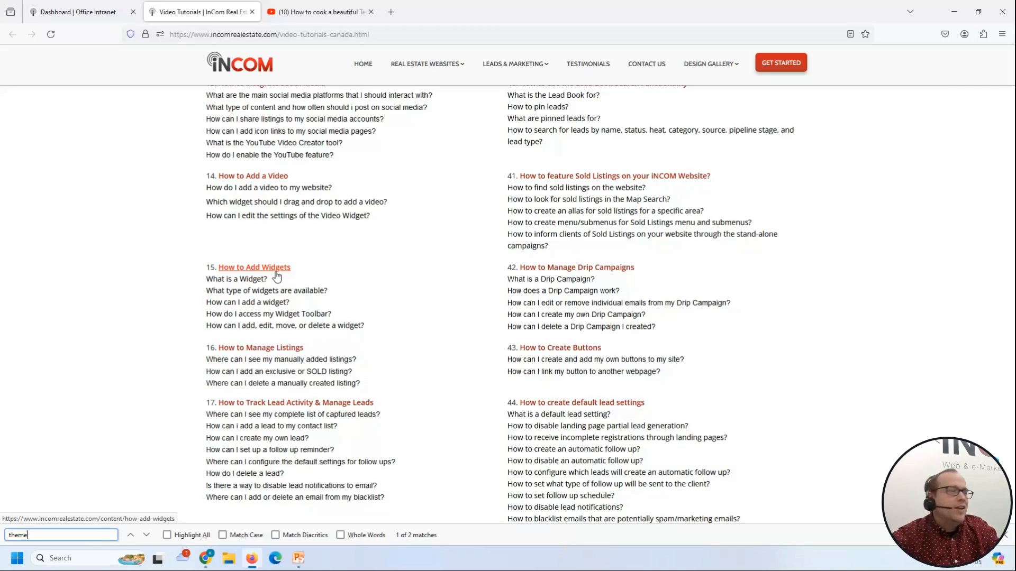
Open the live website from the dashboard and view the Content Page through its site menu, returning to the homepage
{"action": "left_click", "coordinate": [88, 11]}
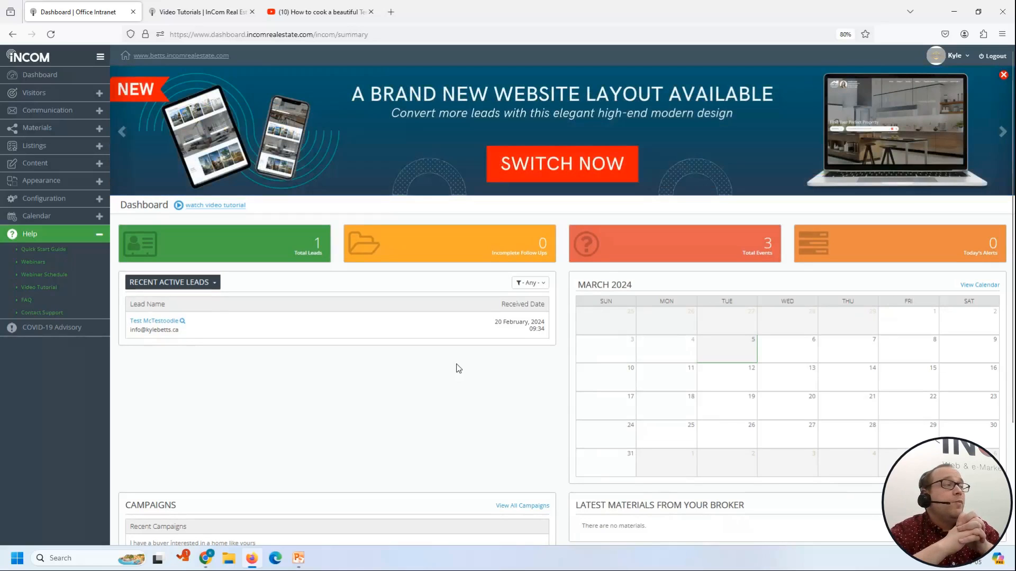
{"action": "left_click", "coordinate": [175, 56]}
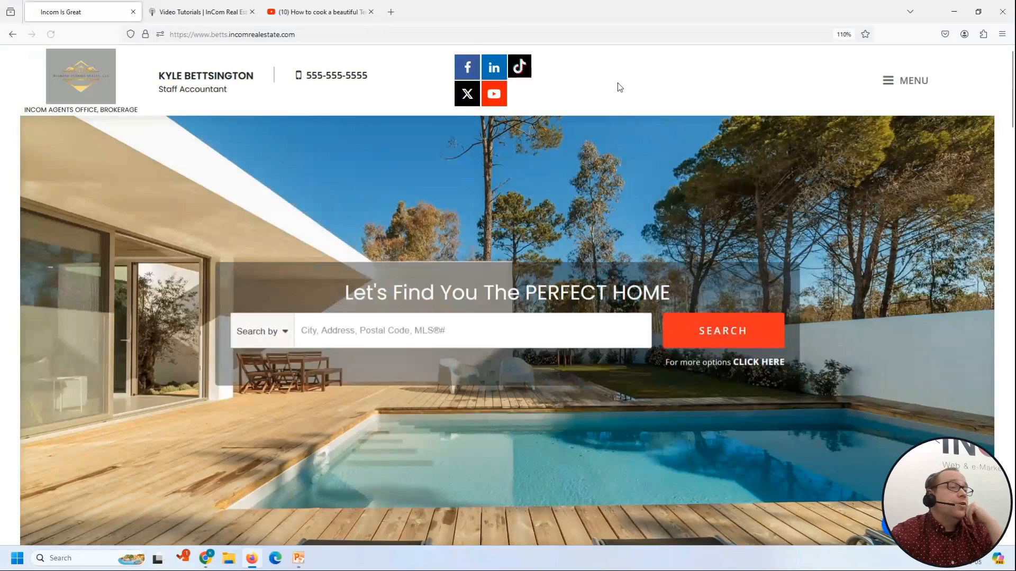
{"action": "left_click", "coordinate": [889, 87]}
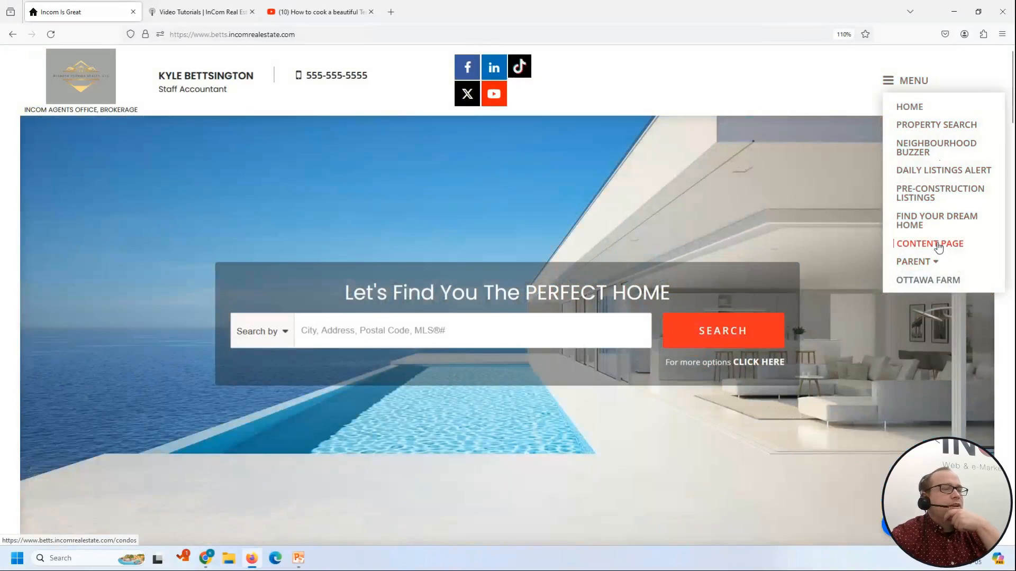
{"action": "left_click", "coordinate": [938, 246]}
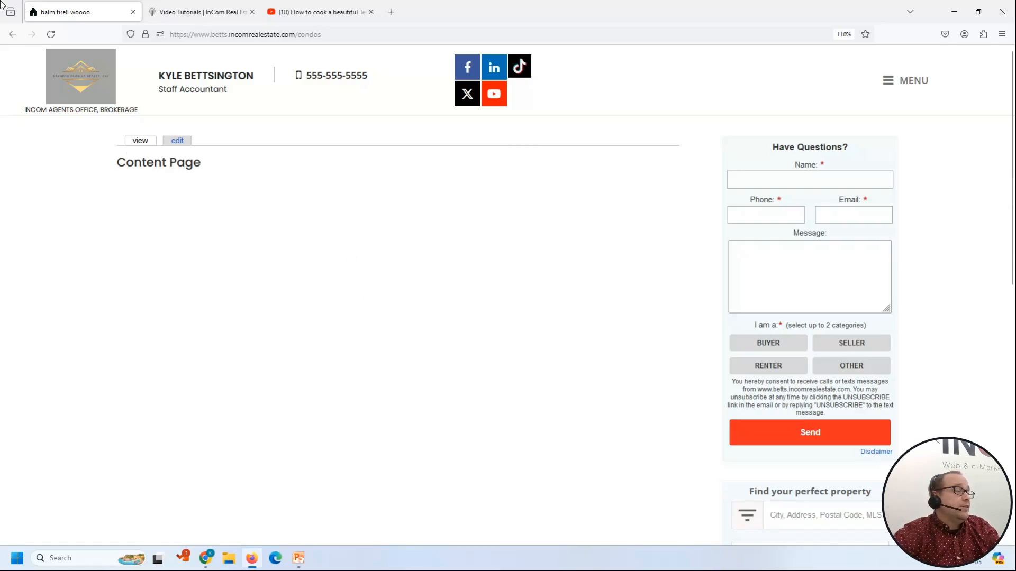
{"action": "left_click", "coordinate": [56, 64]}
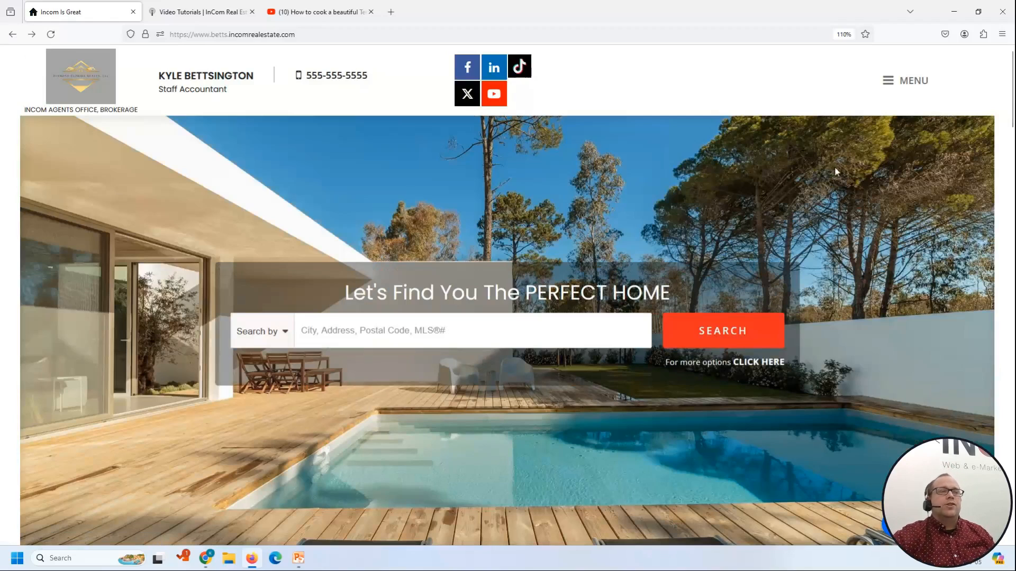
{"action": "left_click", "coordinate": [902, 88]}
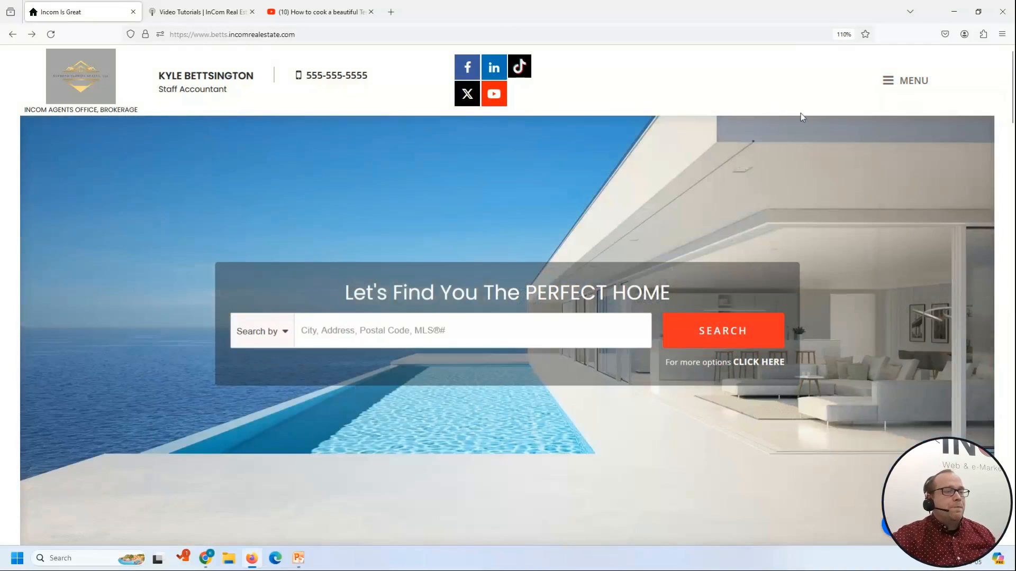
Go back to the dashboard and open the Menu Manager to review the list of site menu items
{"action": "scroll", "coordinate": [795, 170], "scroll_direction": "down", "scroll_amount": 10}
{"action": "scroll", "coordinate": [795, 186], "scroll_direction": "down", "scroll_amount": 15}
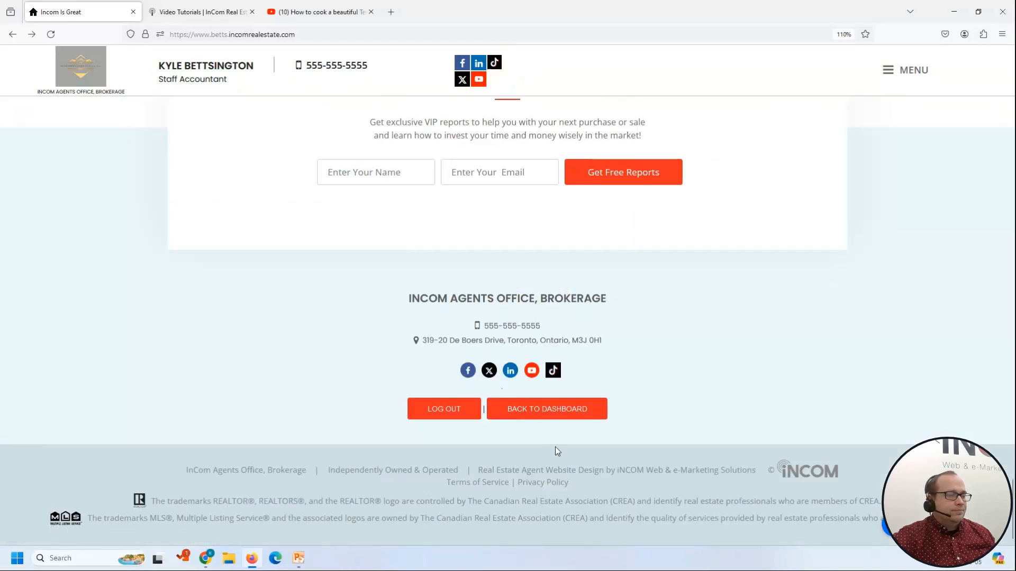
{"action": "left_click", "coordinate": [572, 415]}
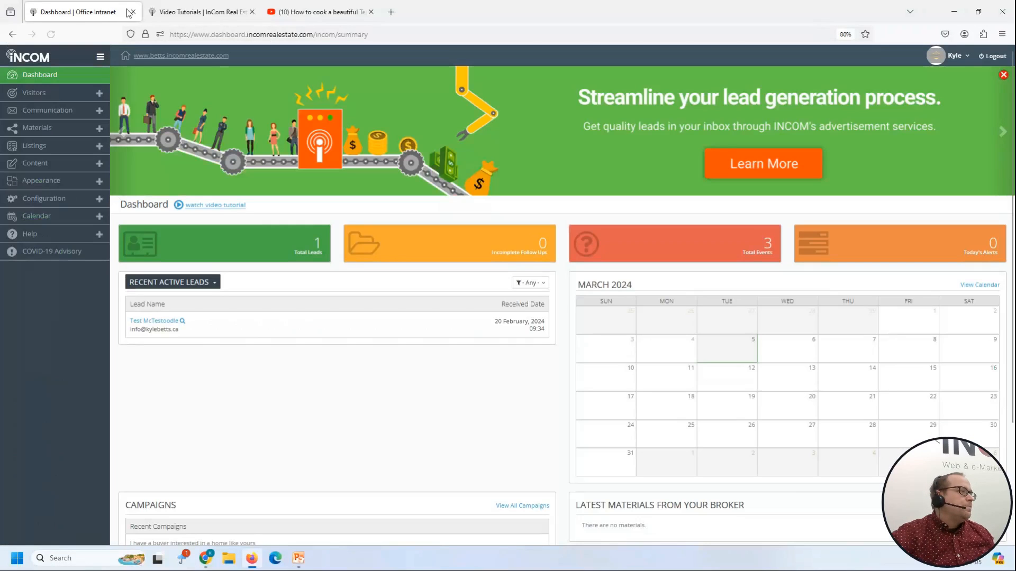
{"action": "left_click", "coordinate": [70, 164]}
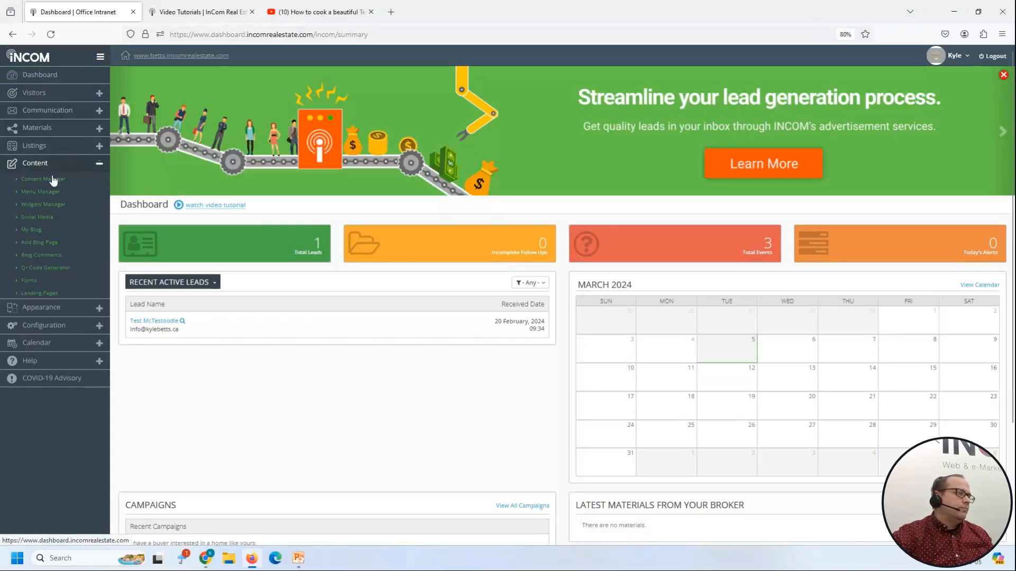
{"action": "left_click", "coordinate": [47, 196]}
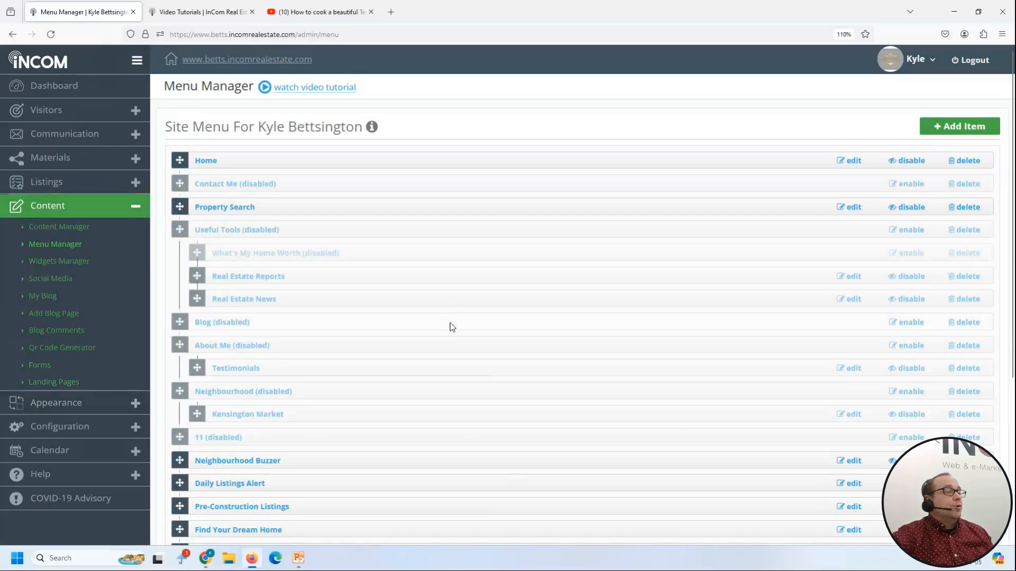
{"action": "scroll", "coordinate": [451, 329], "scroll_direction": "down", "scroll_amount": 5}
{"action": "scroll", "coordinate": [453, 328], "scroll_direction": "up", "scroll_amount": 5}
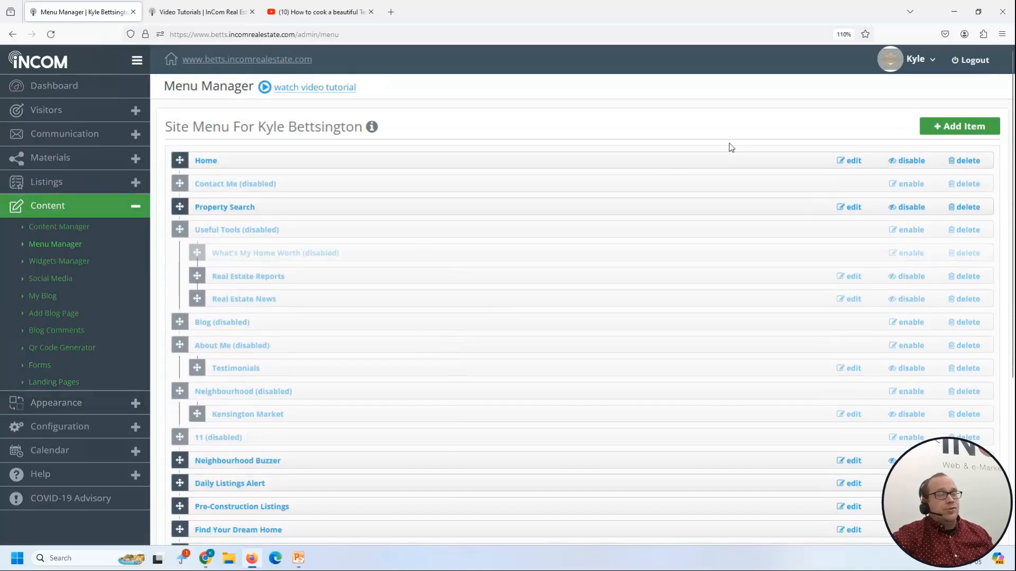
Add a new site menu item and title it "Mortgages"
{"action": "left_click", "coordinate": [951, 132]}
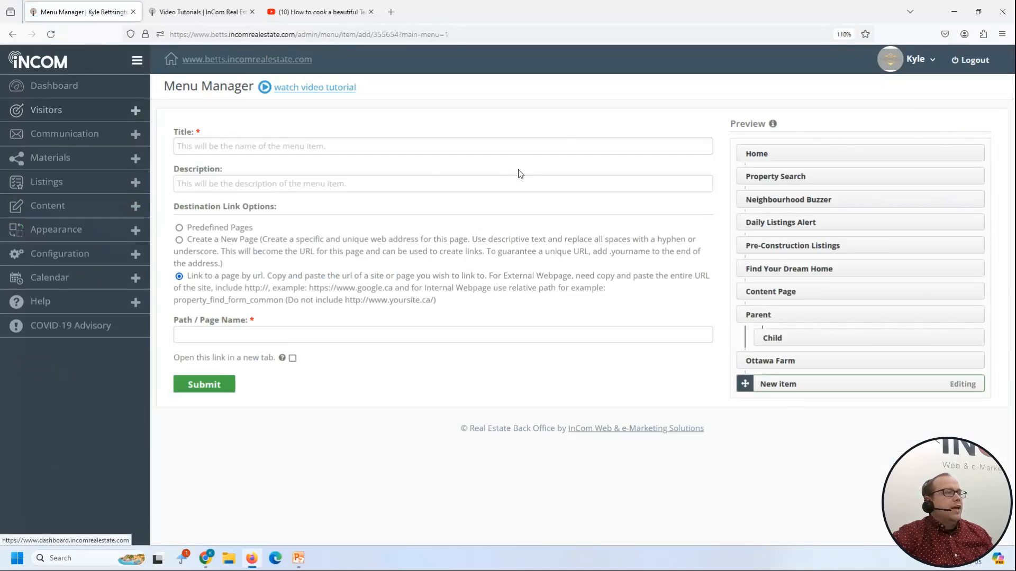
{"action": "left_click", "coordinate": [516, 148]}
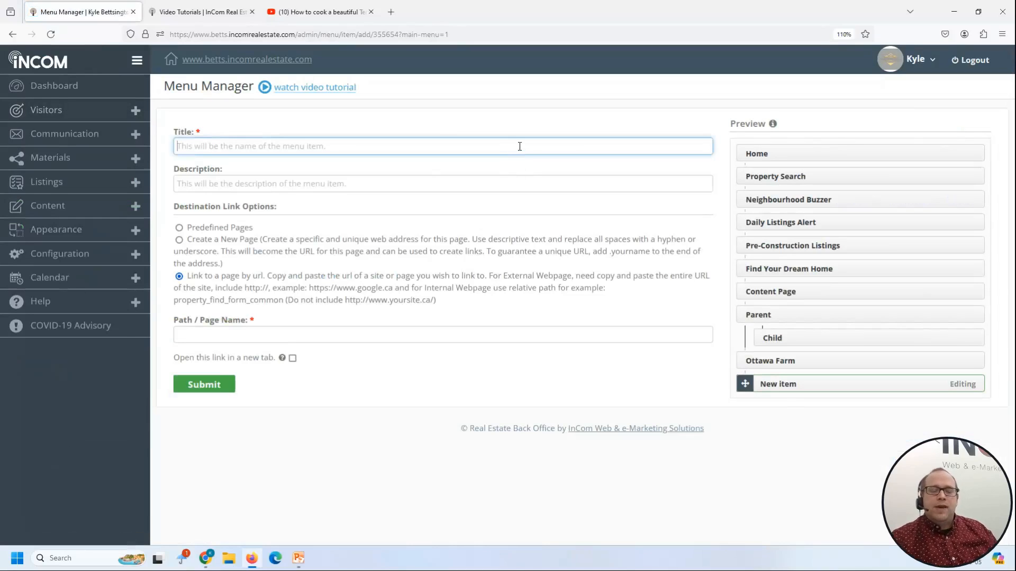
{"action": "type", "text": "Mo"}
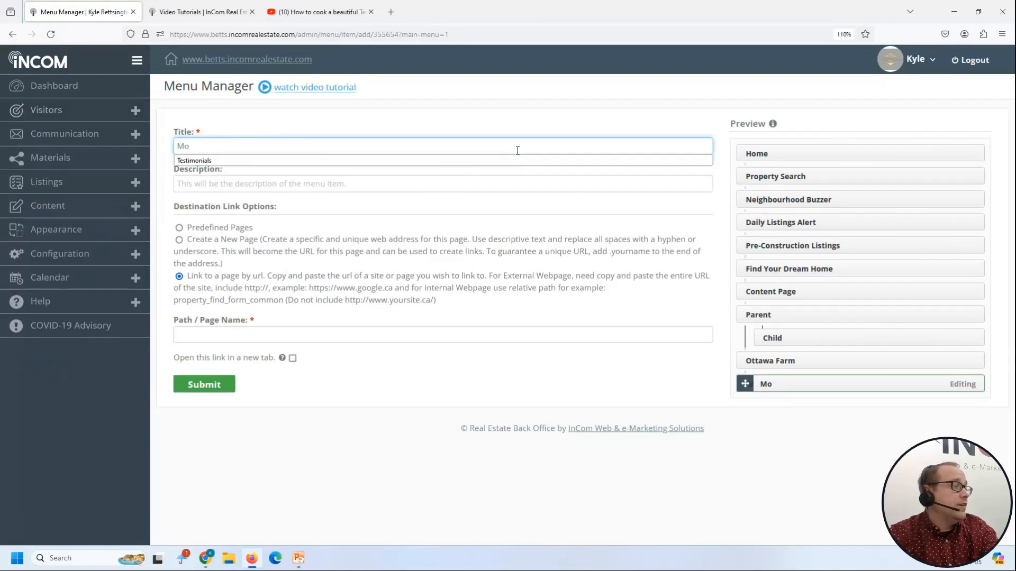
{"action": "type", "text": "t"}
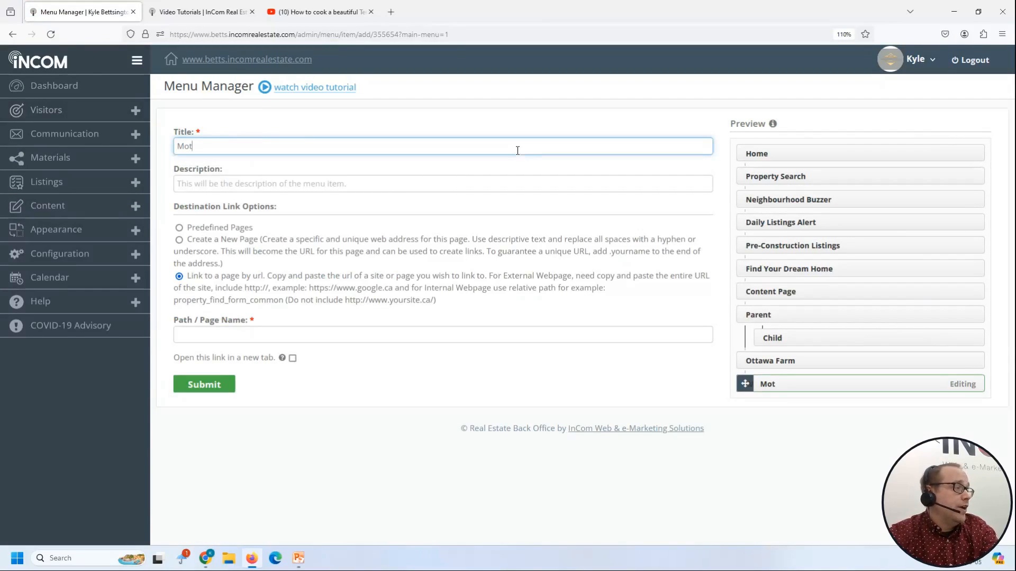
{"action": "type", "text": "r"}
{"action": "key", "text": "BackSpace"}
{"action": "key", "text": "BackSpace"}
{"action": "type", "text": "rt"}
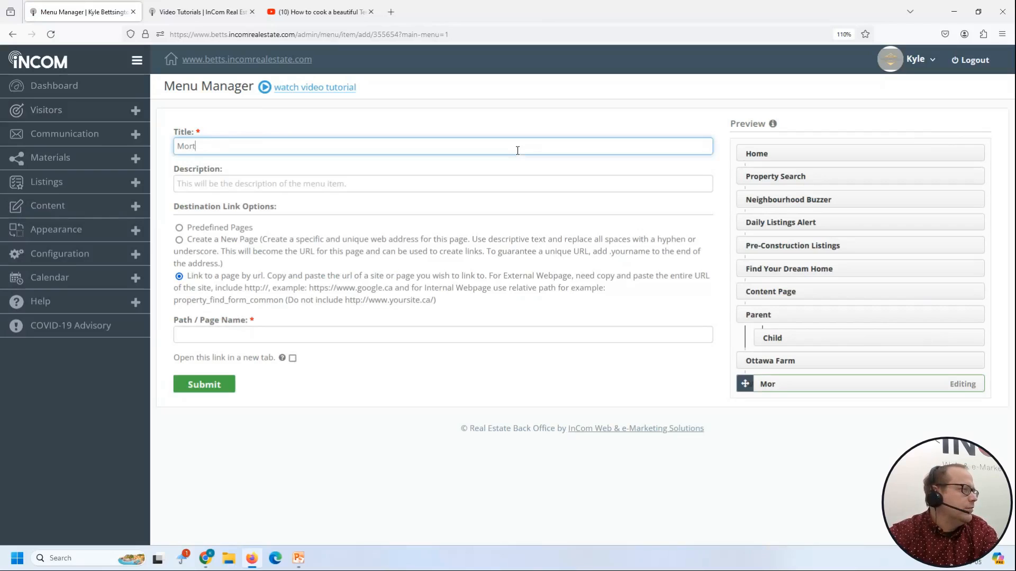
{"action": "type", "text": "gages"}
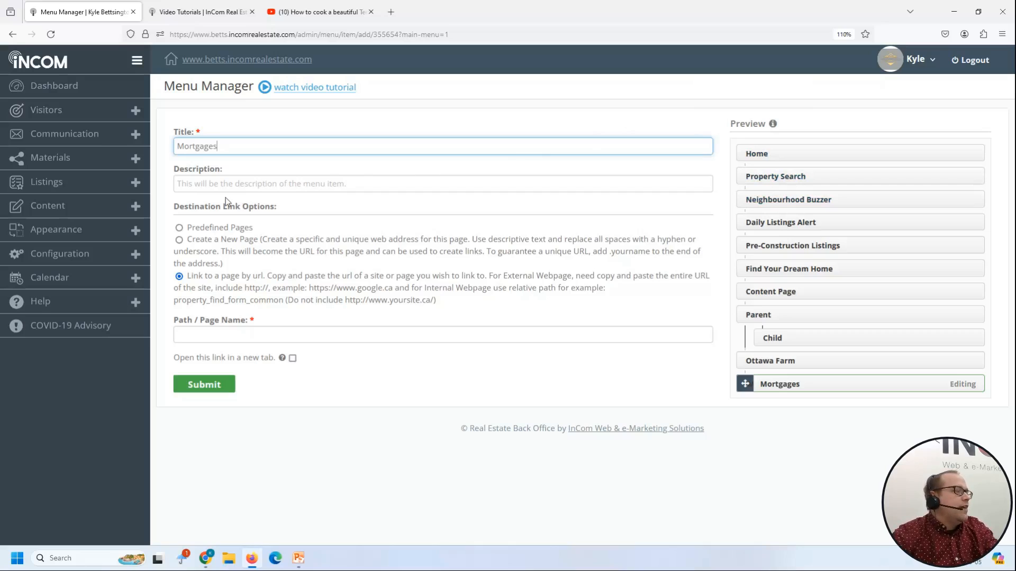
Examine the Predefined Pages and Link to a page by url destination options for the Mortgages menu item
{"action": "left_click", "coordinate": [216, 231]}
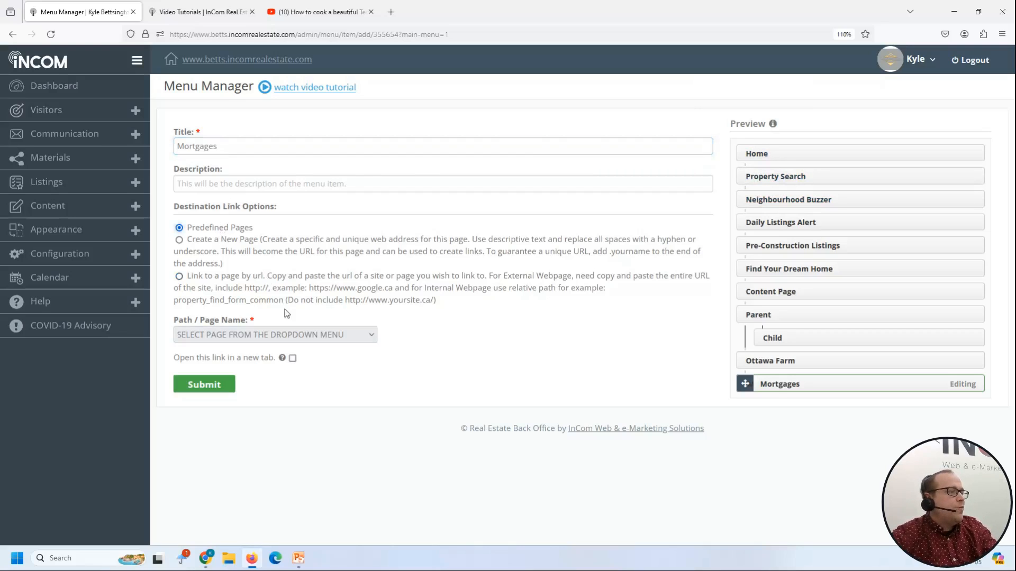
{"action": "left_click", "coordinate": [297, 334]}
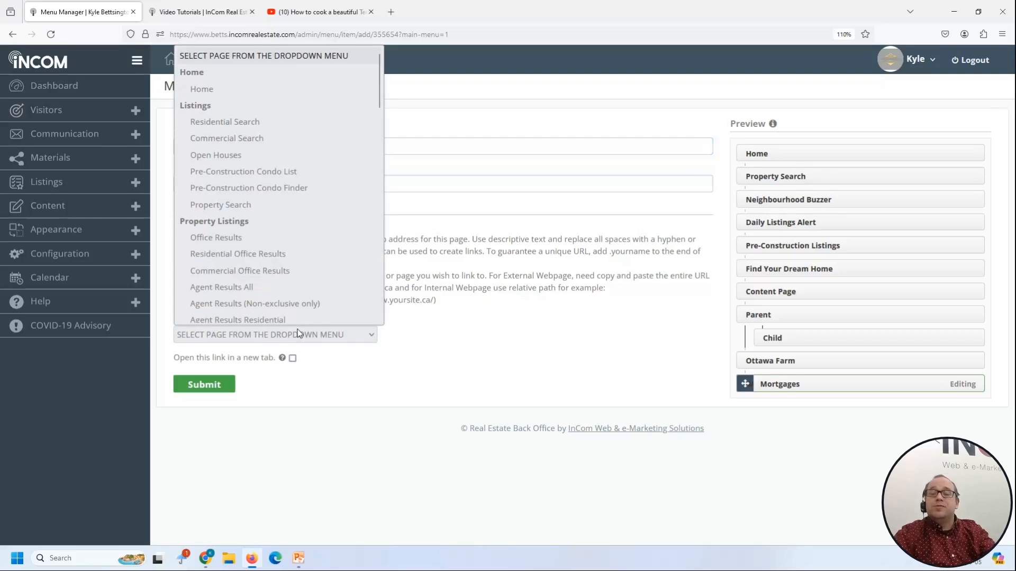
{"action": "left_click", "coordinate": [500, 312]}
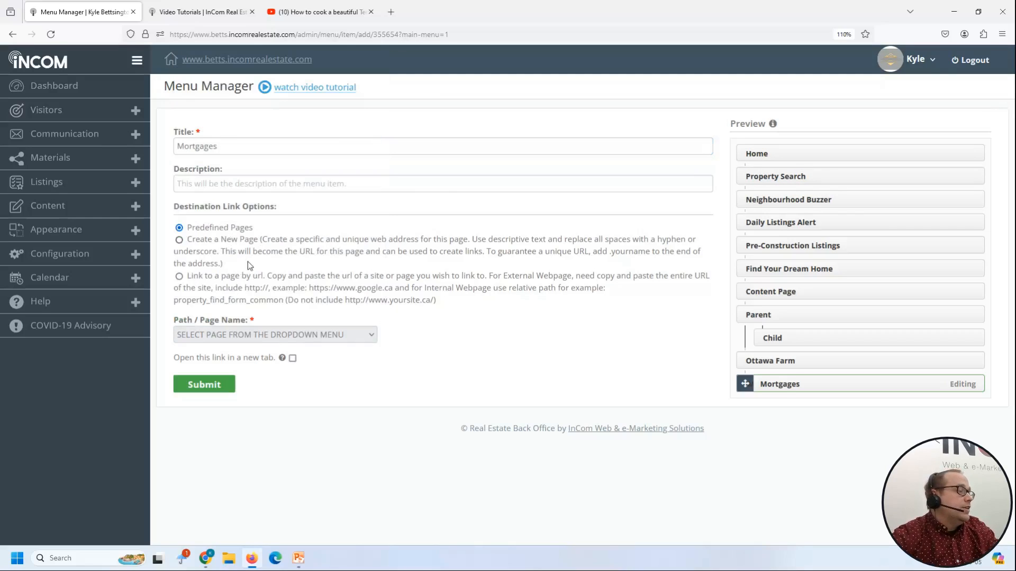
{"action": "left_click", "coordinate": [258, 280]}
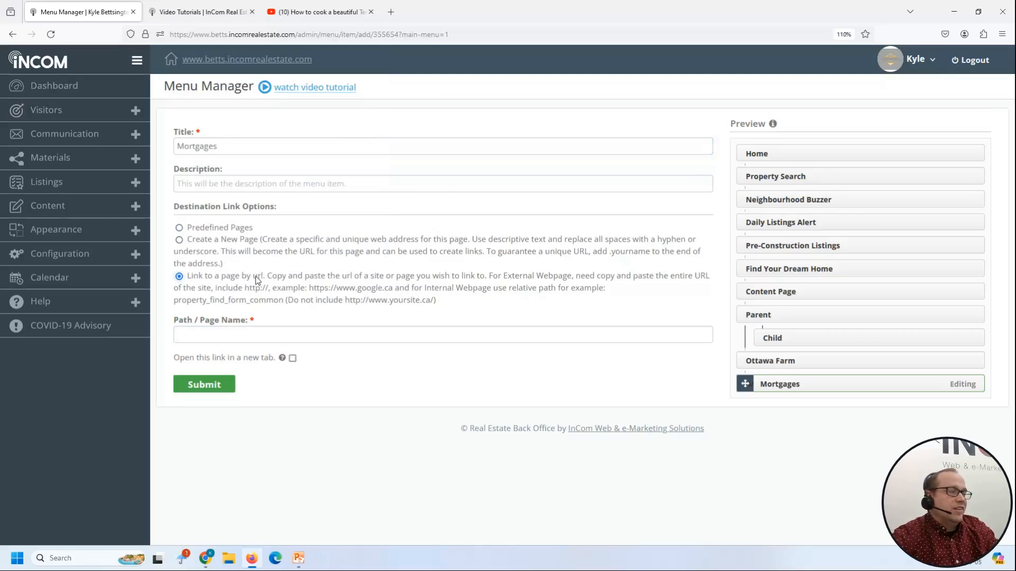
{"action": "left_click", "coordinate": [266, 330]}
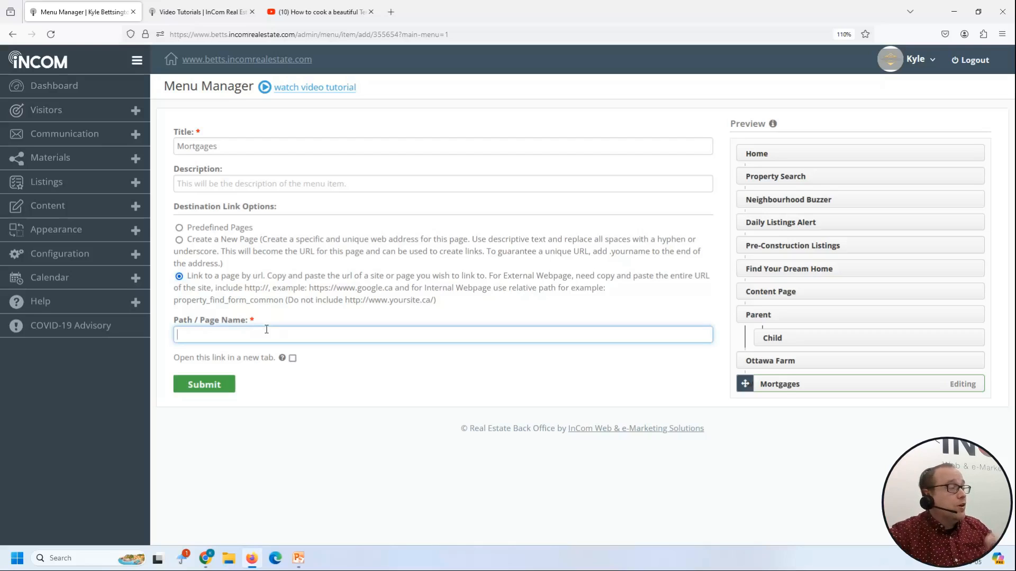
Make the menu item create a new page with the path "mortgages", leave its body empty and submit it
{"action": "left_click", "coordinate": [226, 243]}
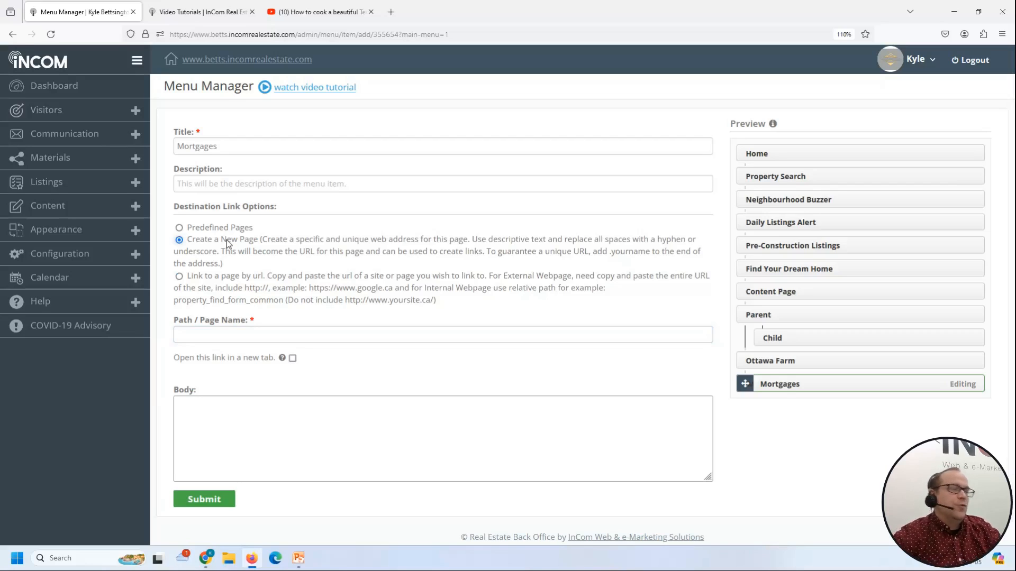
{"action": "right_click", "coordinate": [335, 434]}
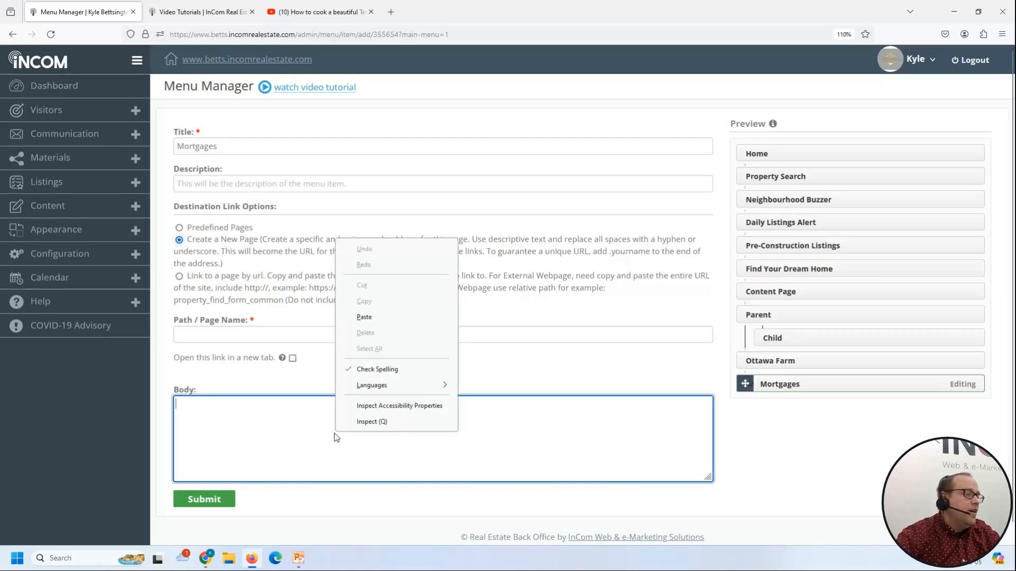
{"action": "left_click", "coordinate": [268, 431]}
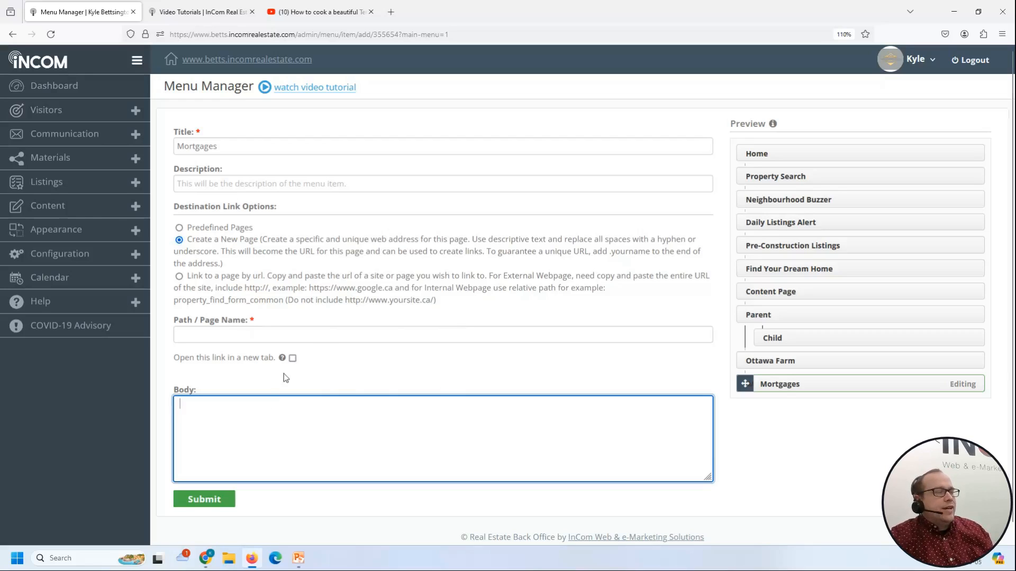
{"action": "left_click", "coordinate": [321, 337]}
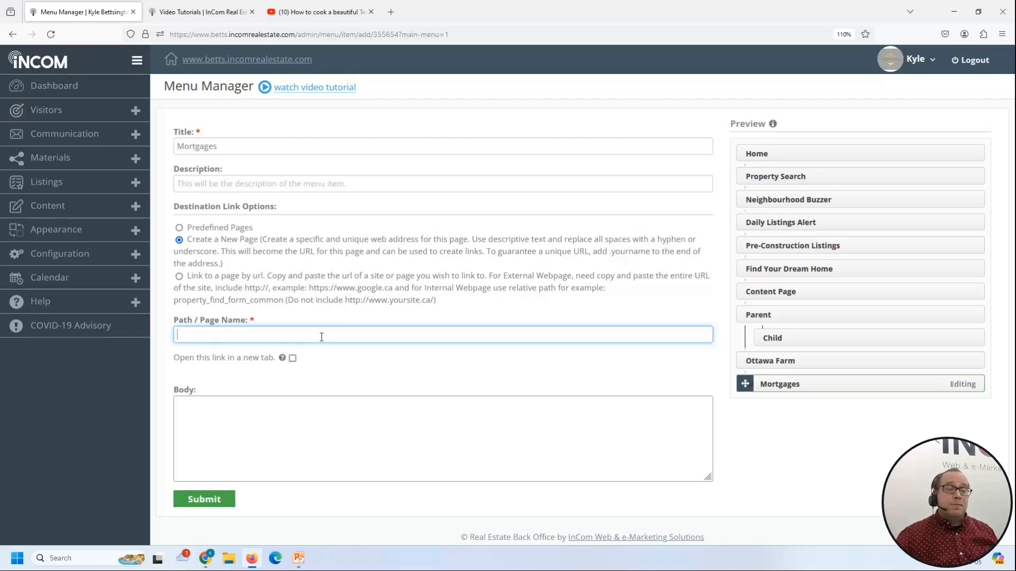
{"action": "type", "text": "mort"}
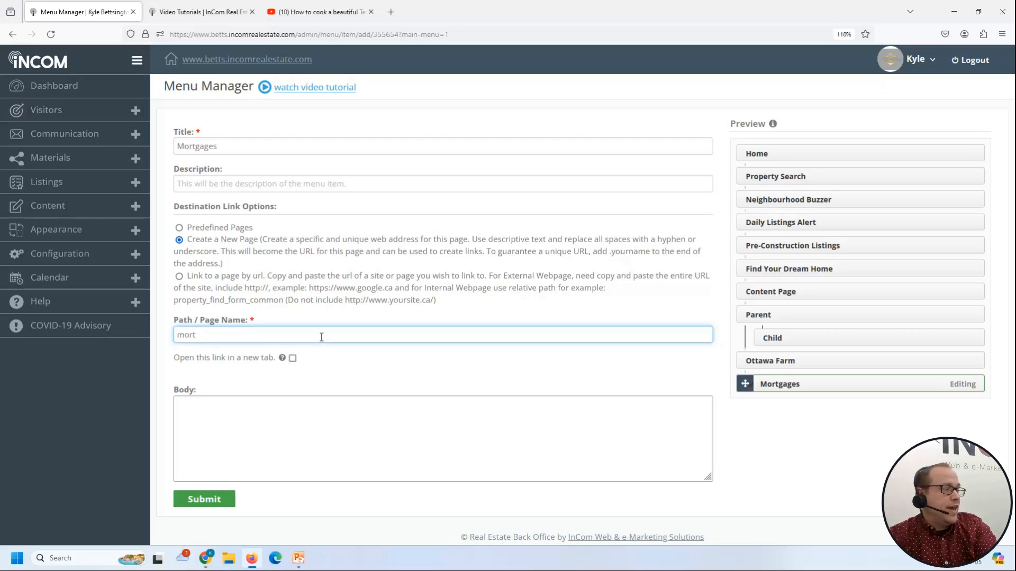
{"action": "type", "text": "gages"}
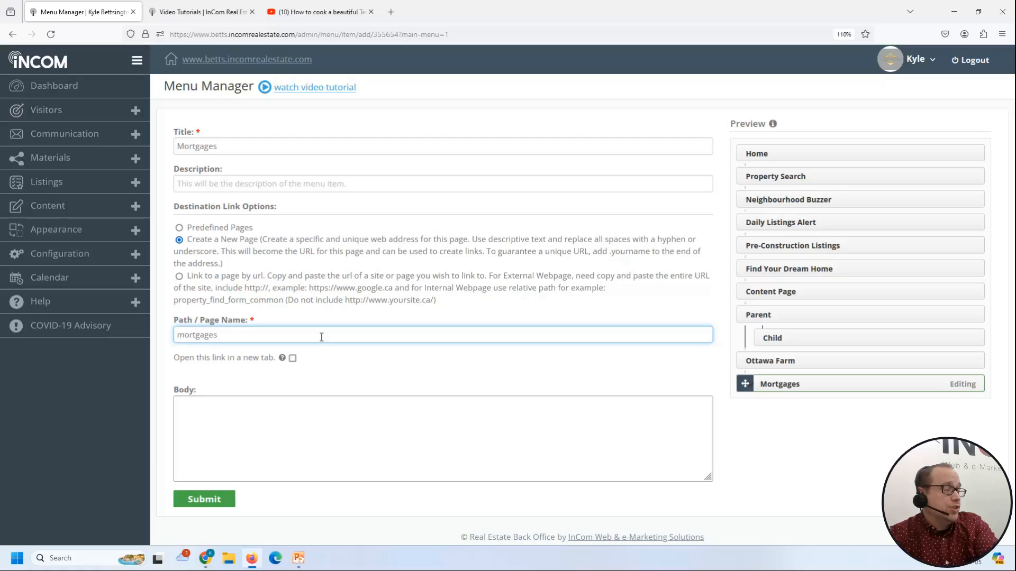
{"action": "scroll", "coordinate": [323, 341], "scroll_direction": "down", "scroll_amount": 1}
{"action": "left_click", "coordinate": [212, 490]}
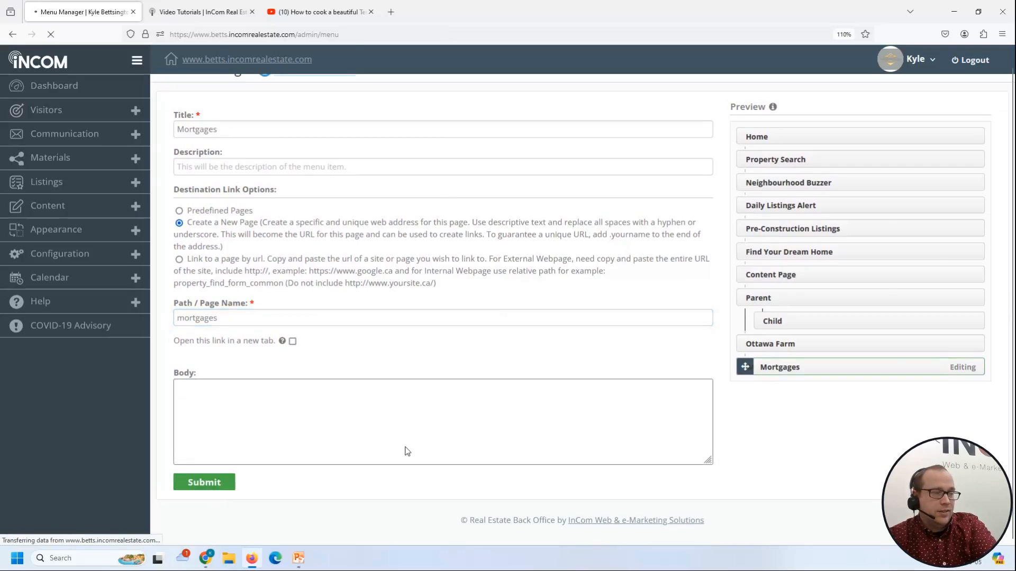
Open the live website and view the new Mortgages page through its site menu
{"action": "left_click", "coordinate": [275, 60]}
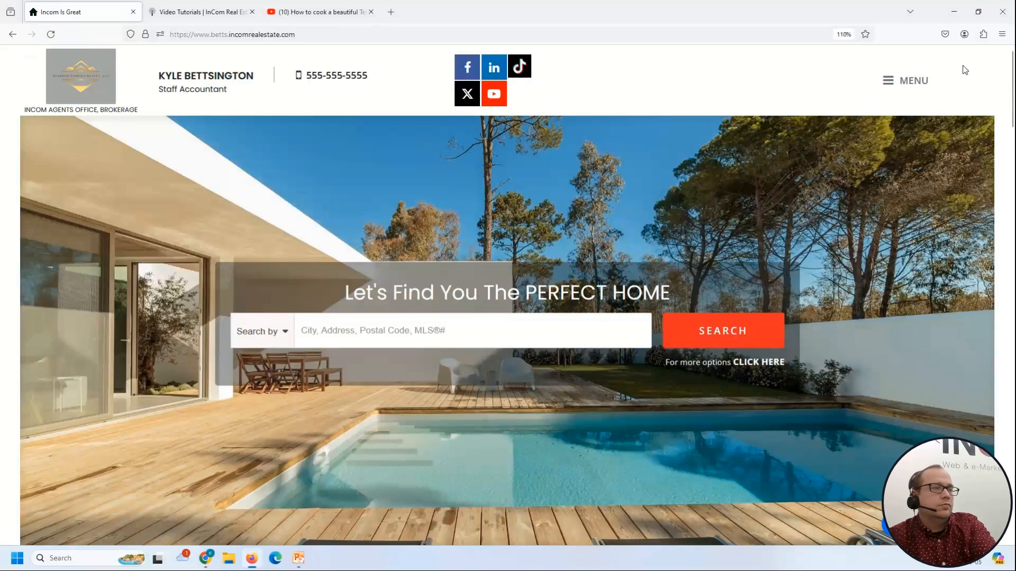
{"action": "left_click", "coordinate": [913, 82]}
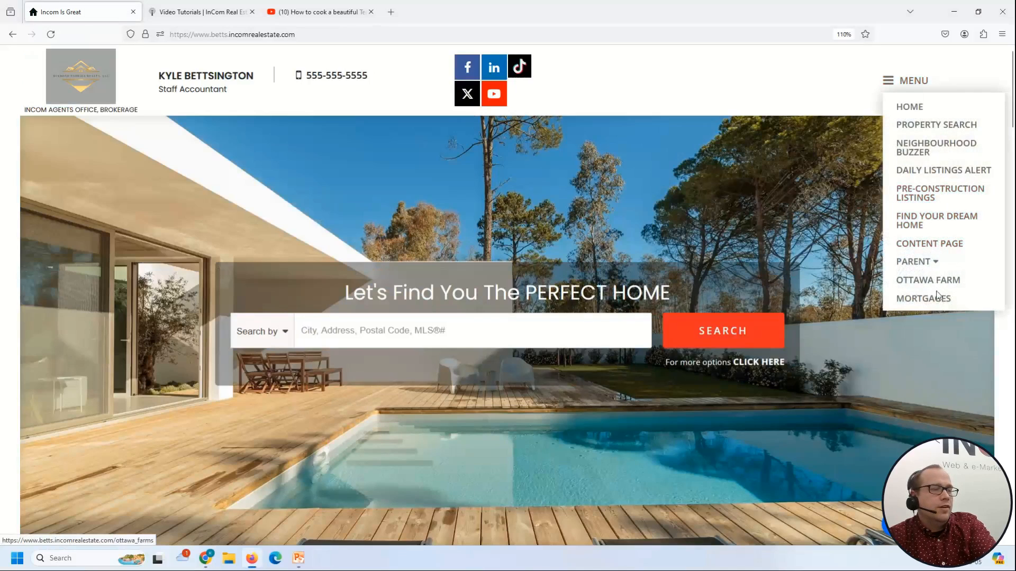
{"action": "left_click", "coordinate": [937, 300]}
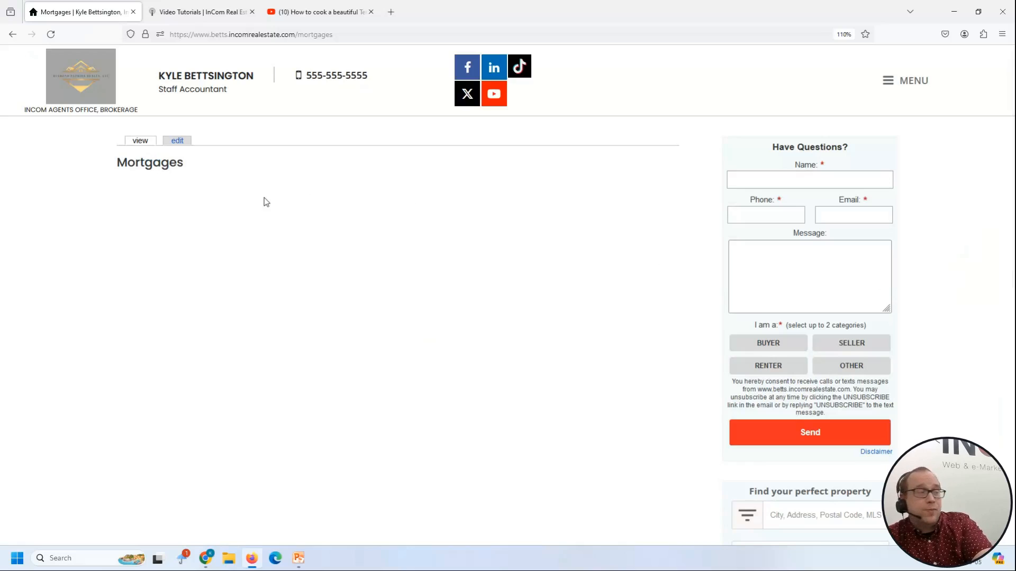
{"action": "scroll", "coordinate": [252, 227], "scroll_direction": "down", "scroll_amount": 7}
{"action": "scroll", "coordinate": [253, 227], "scroll_direction": "down", "scroll_amount": 2}
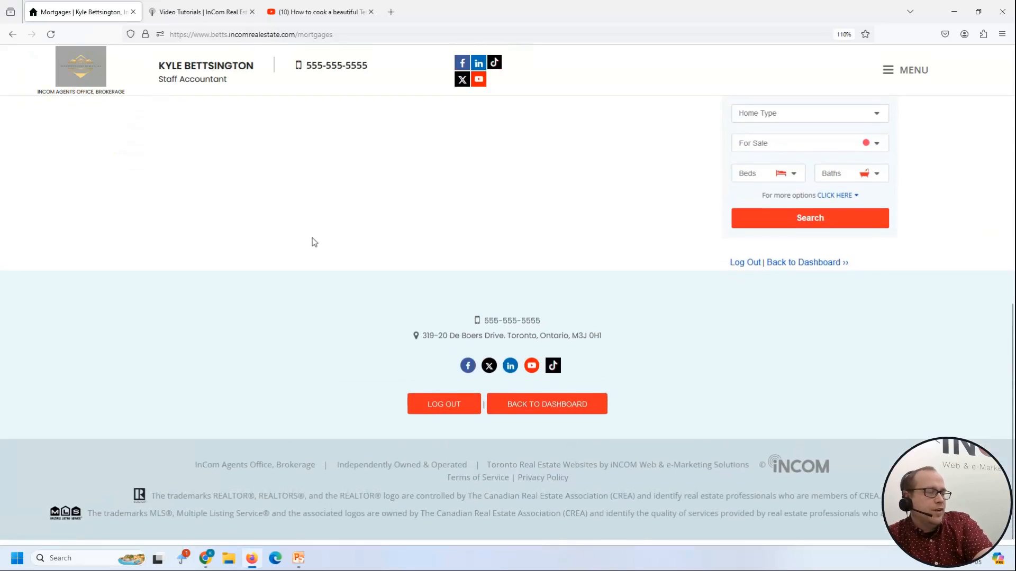
Return to the dashboard's Menu Manager, add a new site menu item and title it "Puppies"
{"action": "left_click", "coordinate": [571, 411]}
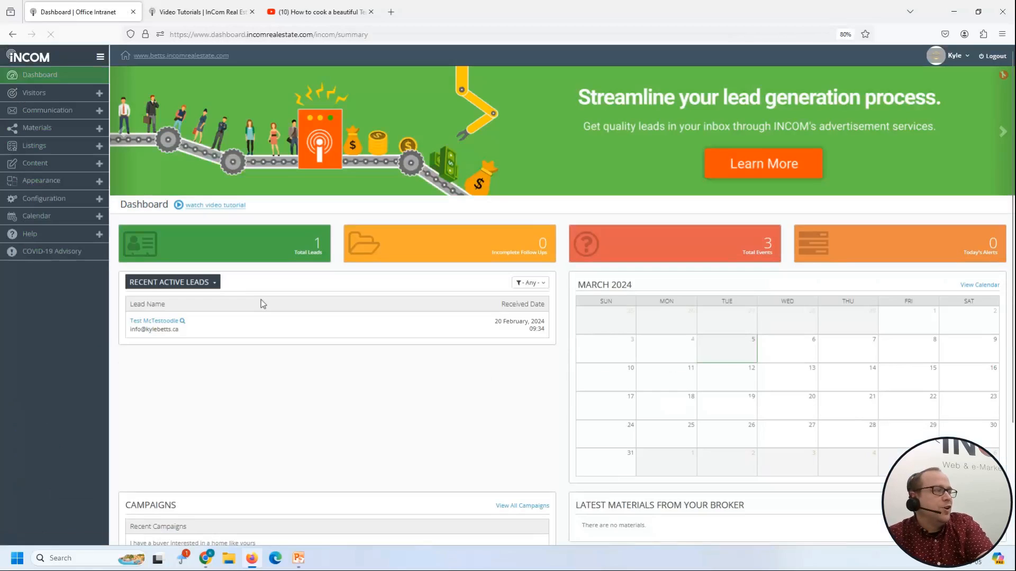
{"action": "left_click", "coordinate": [43, 165]}
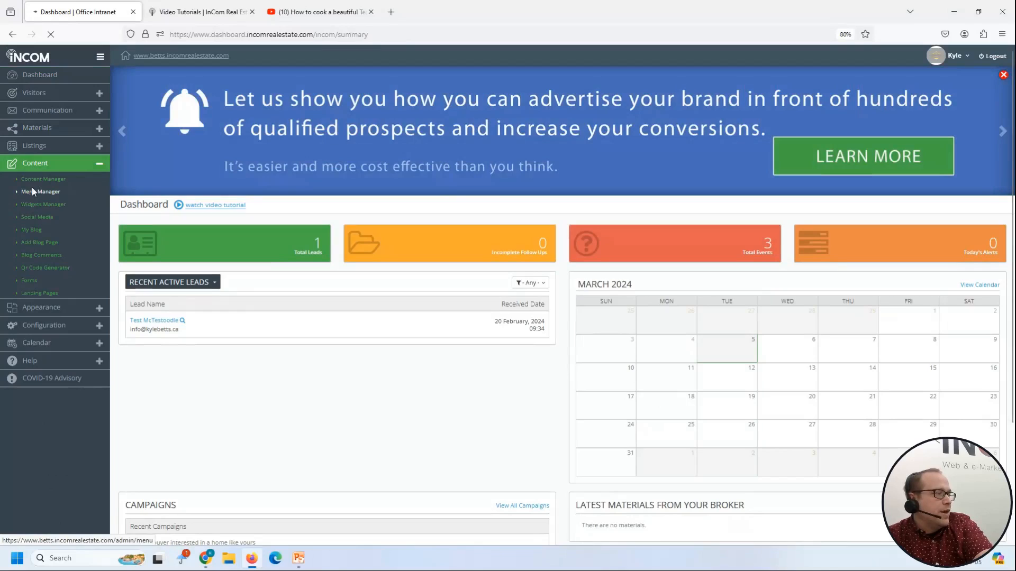
{"action": "left_click", "coordinate": [33, 191]}
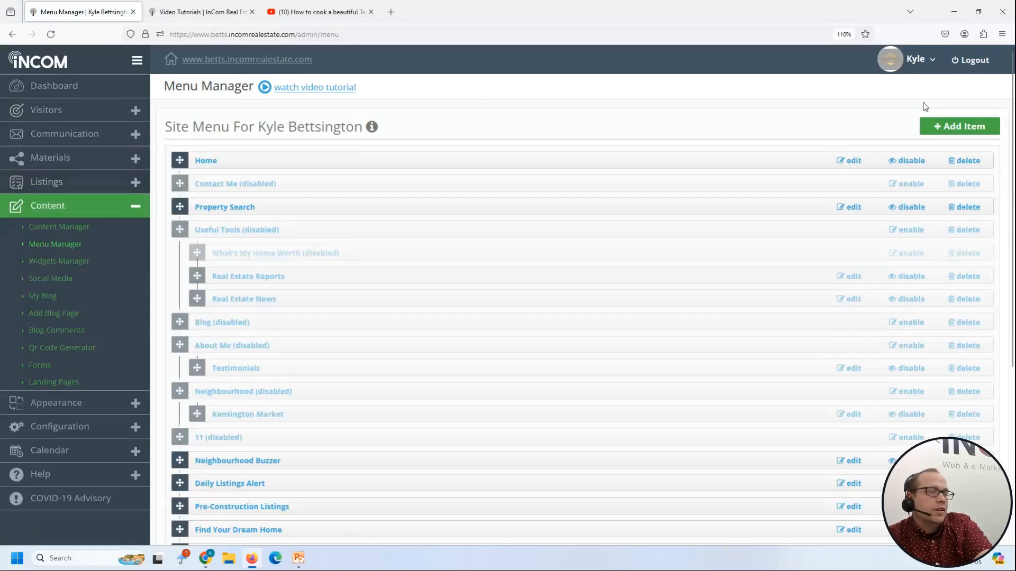
{"action": "left_click", "coordinate": [952, 127]}
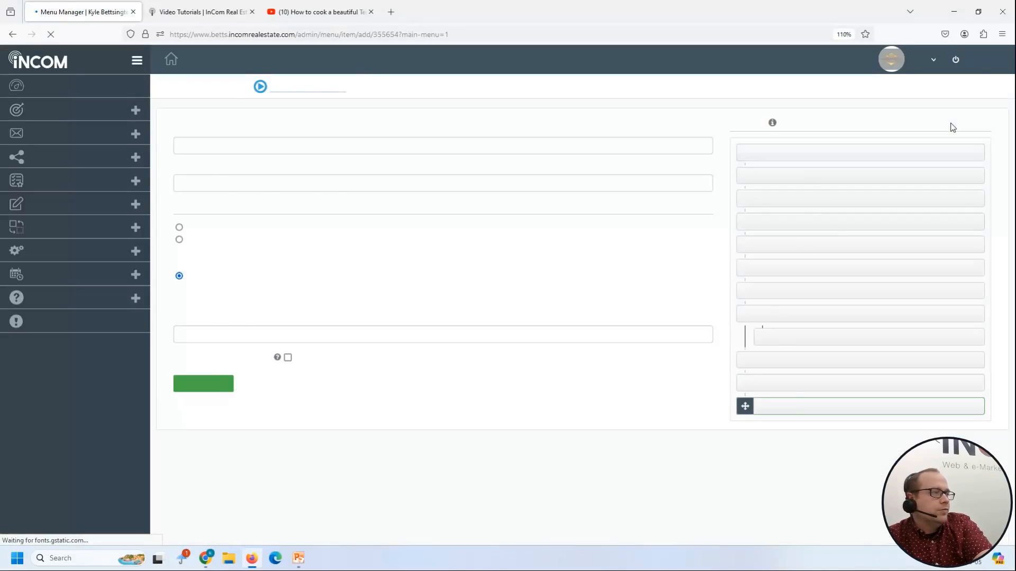
{"action": "left_click", "coordinate": [521, 146]}
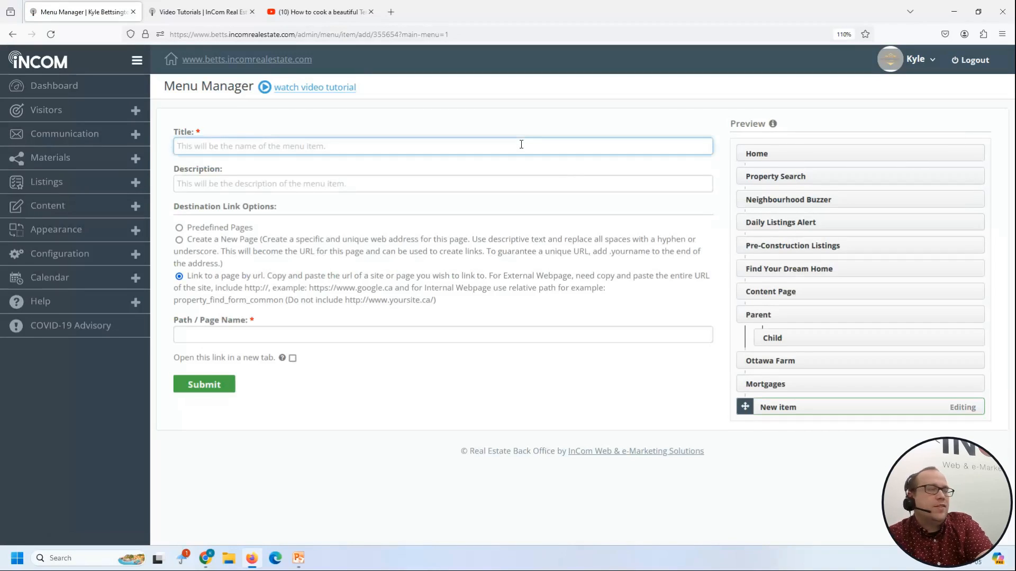
{"action": "type", "text": "Puppie"}
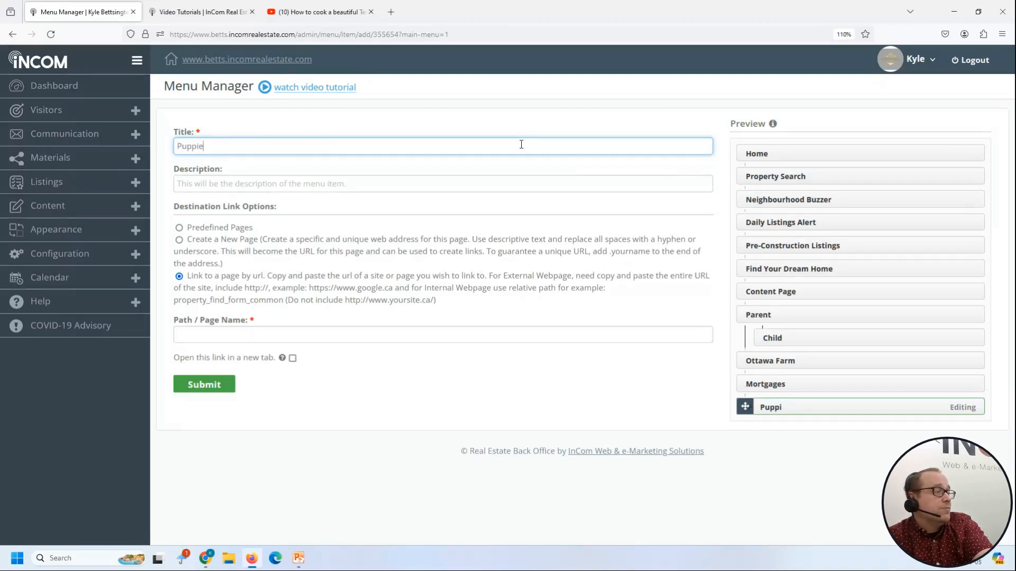
{"action": "type", "text": "s"}
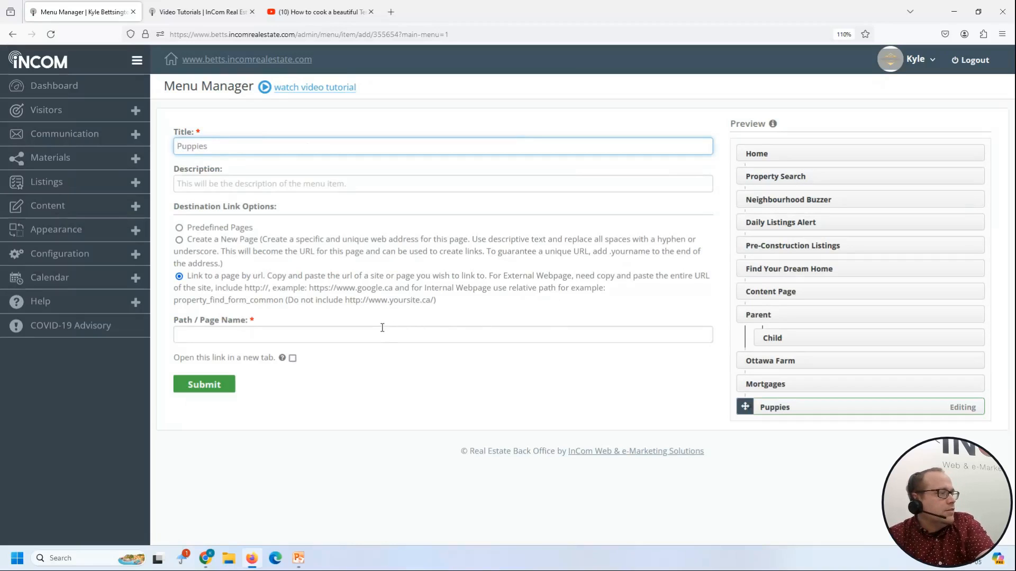
Make the Puppies menu item create a new page with the path "cute_puppies", leave its body empty and submit it
{"action": "left_click", "coordinate": [198, 242]}
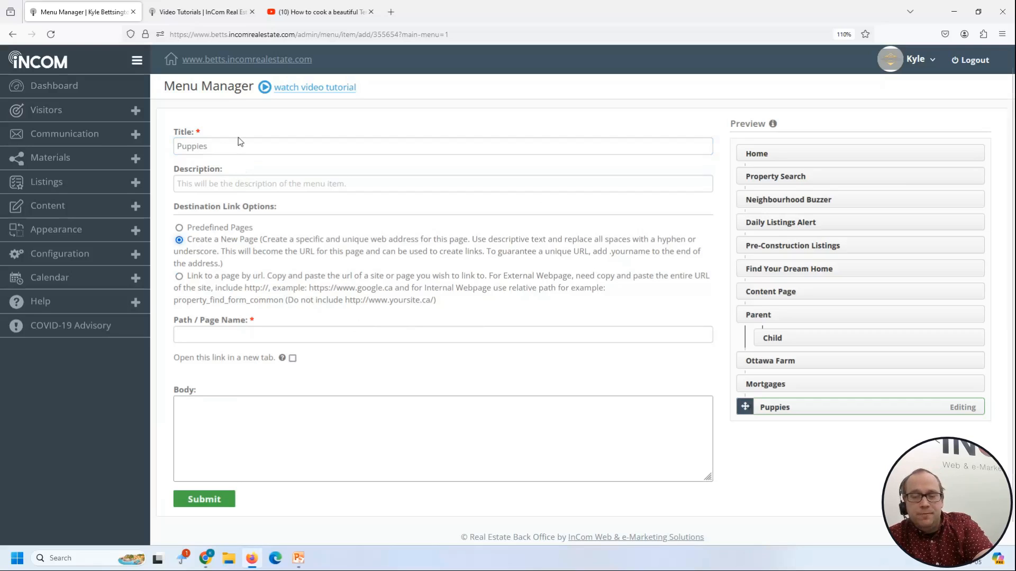
{"action": "left_click", "coordinate": [243, 336]}
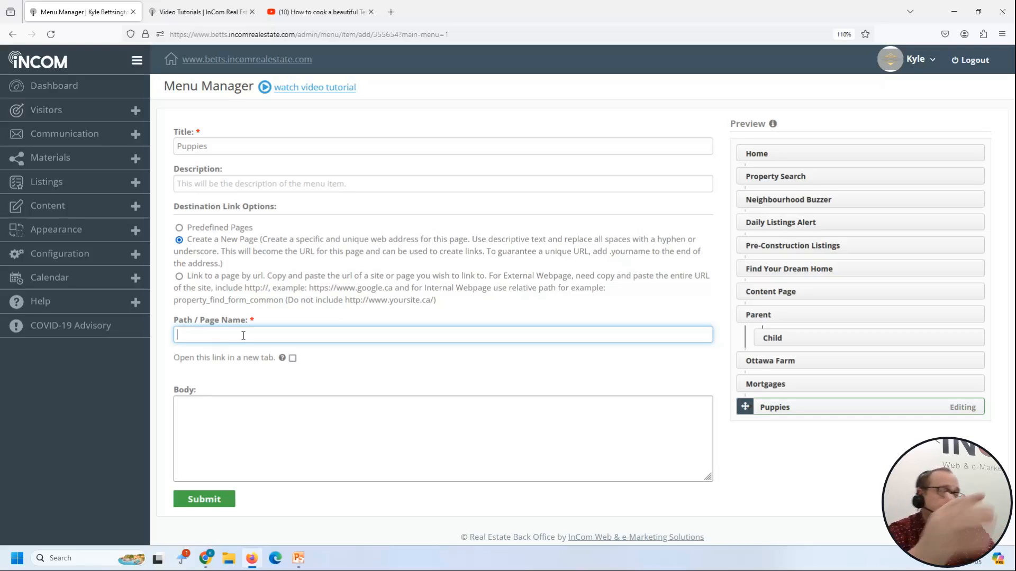
{"action": "type", "text": "c"}
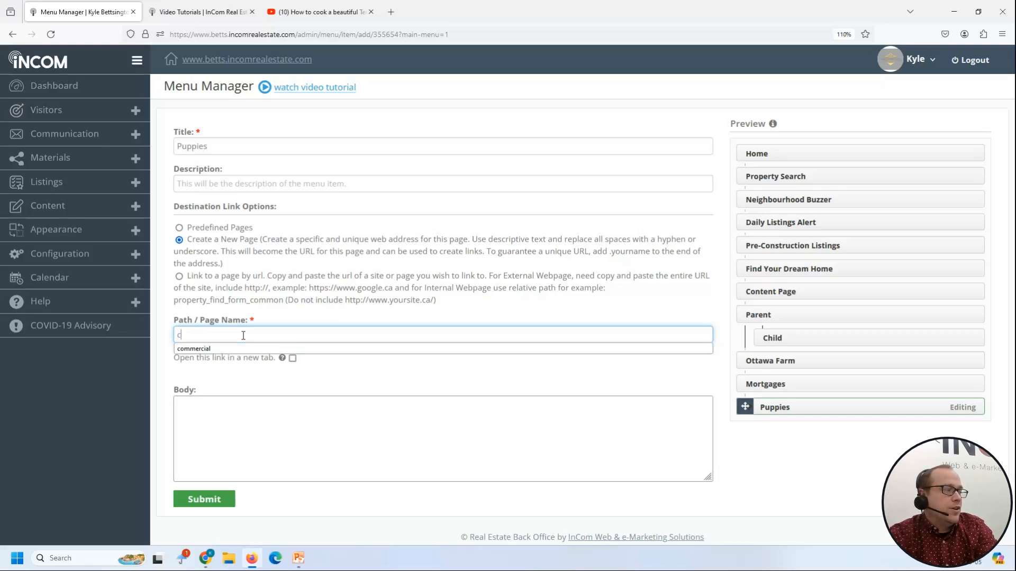
{"action": "type", "text": "ute_p"}
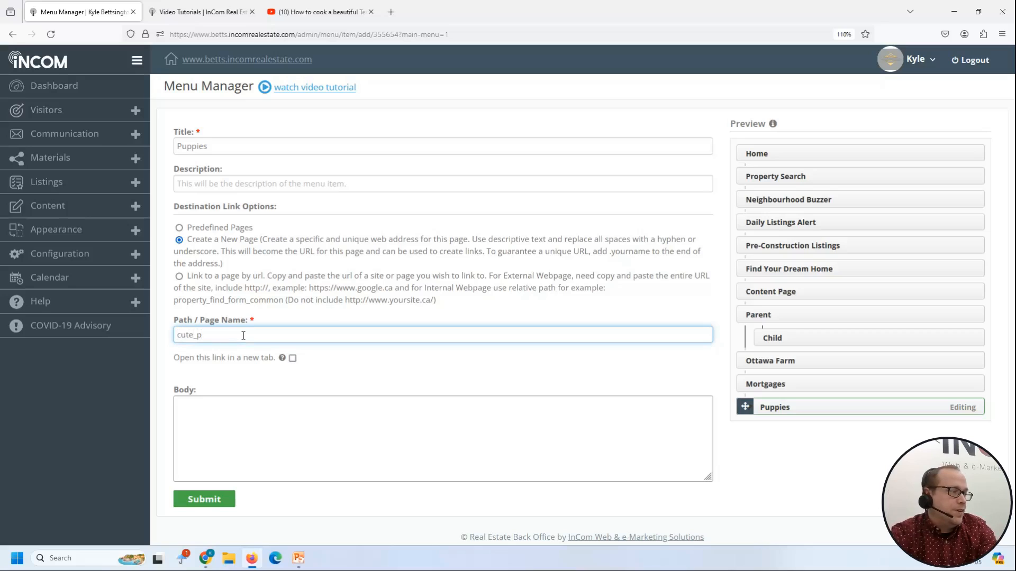
{"action": "type", "text": "uppies"}
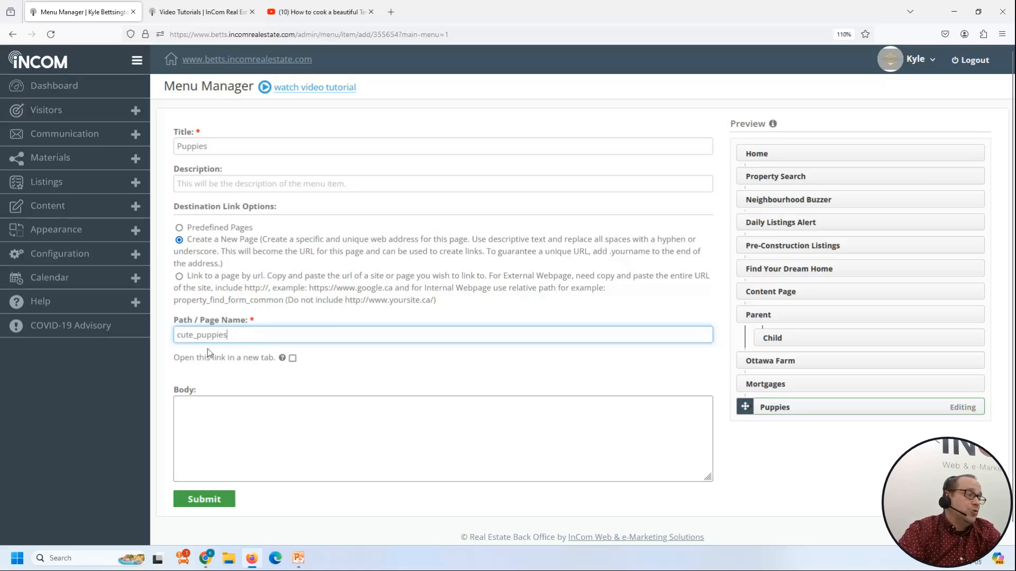
{"action": "left_click", "coordinate": [312, 443]}
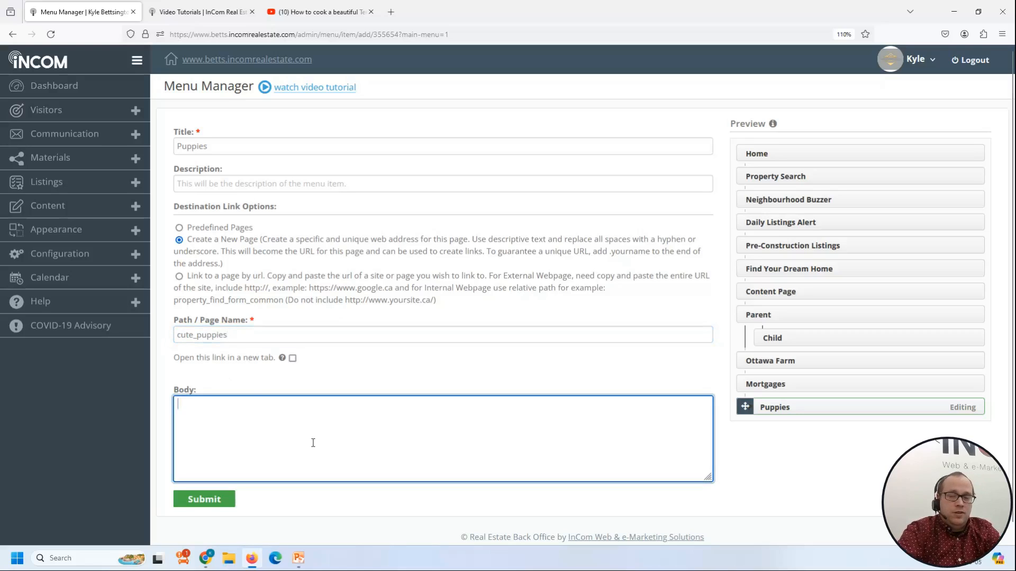
{"action": "left_click", "coordinate": [232, 498]}
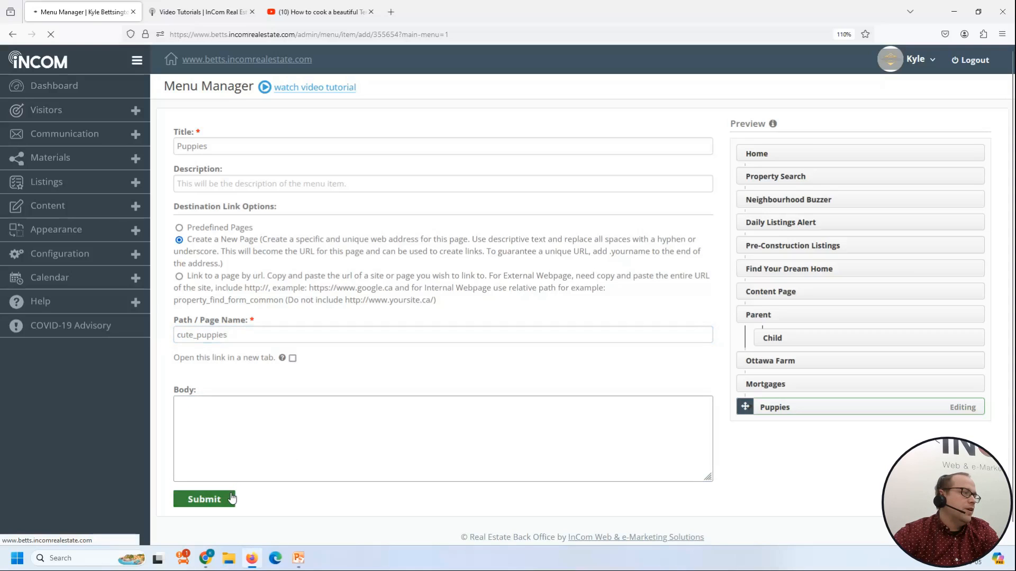
Open the live website and view the new Puppies page through its site menu
{"action": "left_click", "coordinate": [231, 60]}
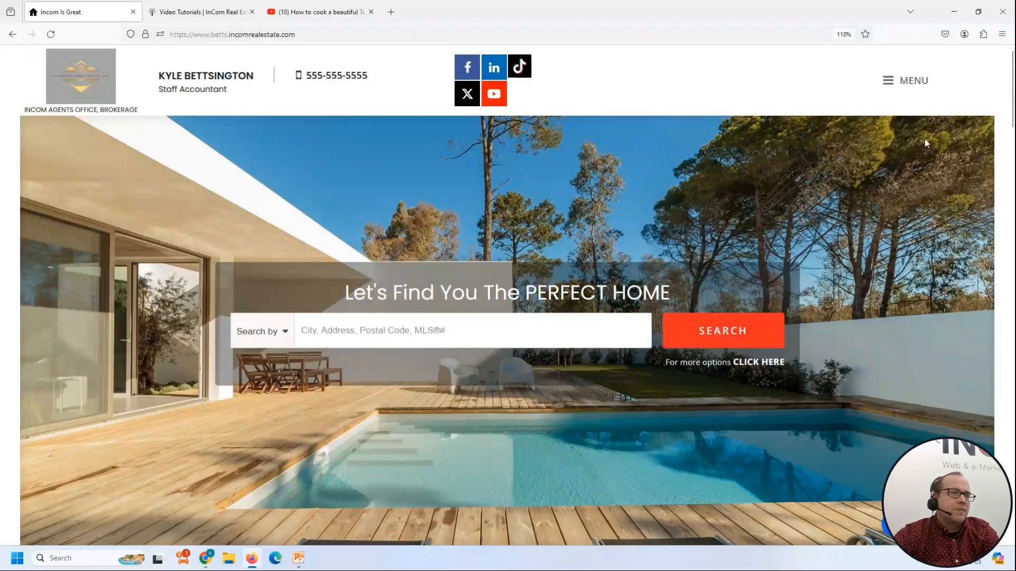
{"action": "left_click", "coordinate": [906, 83]}
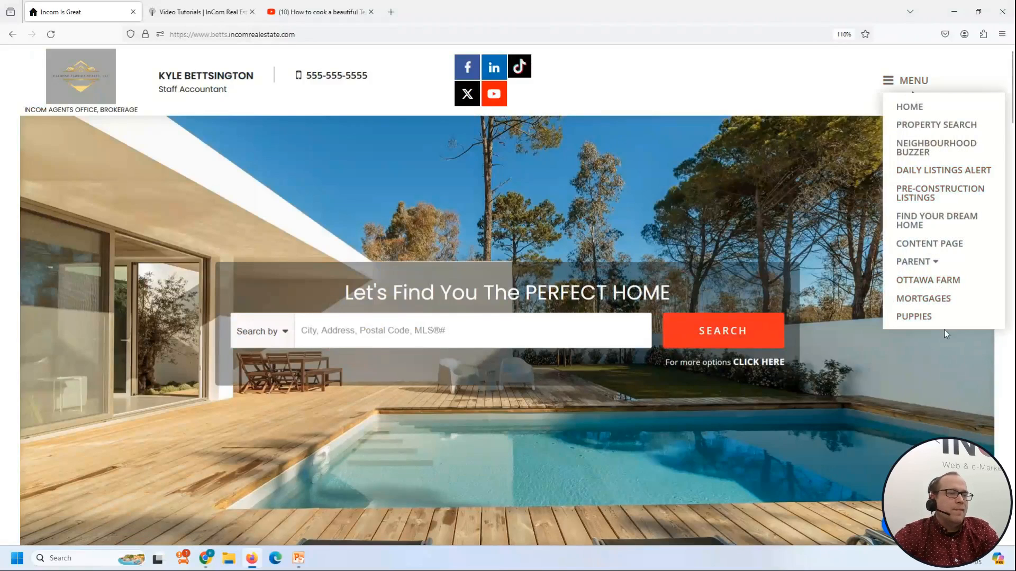
{"action": "left_click", "coordinate": [925, 319]}
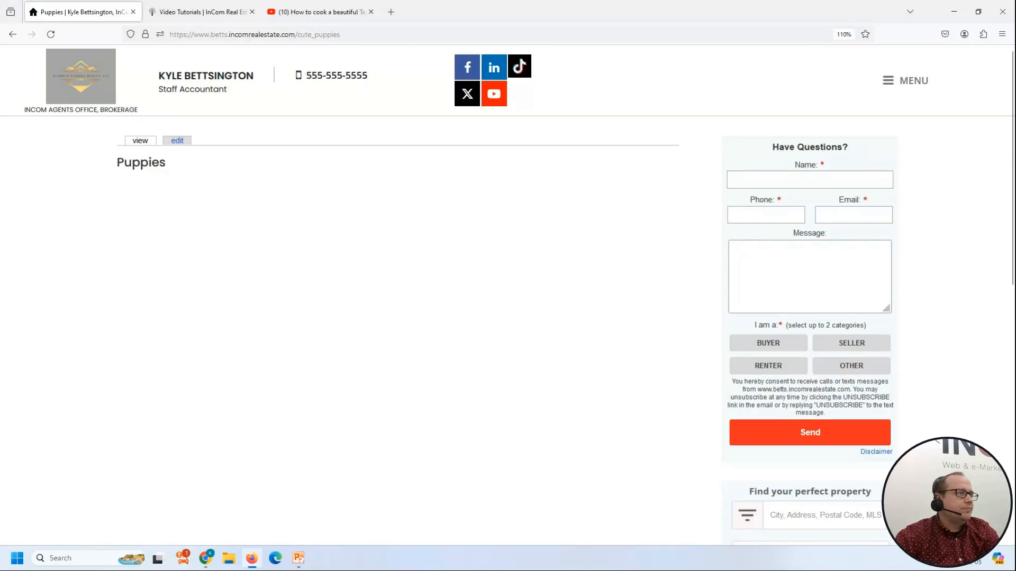
{"action": "scroll", "coordinate": [487, 302], "scroll_direction": "down", "scroll_amount": 10}
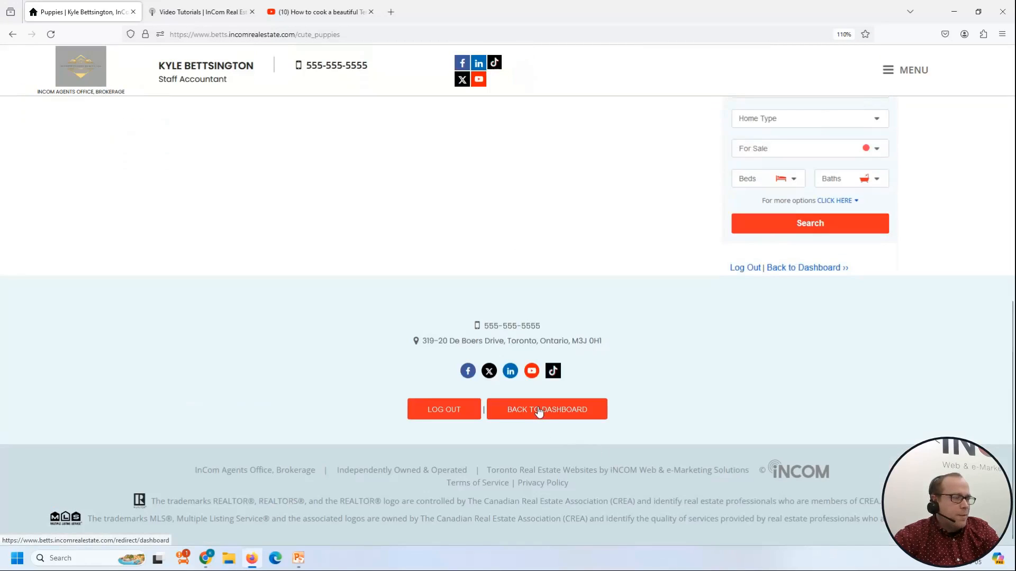
{"action": "left_click", "coordinate": [538, 412]}
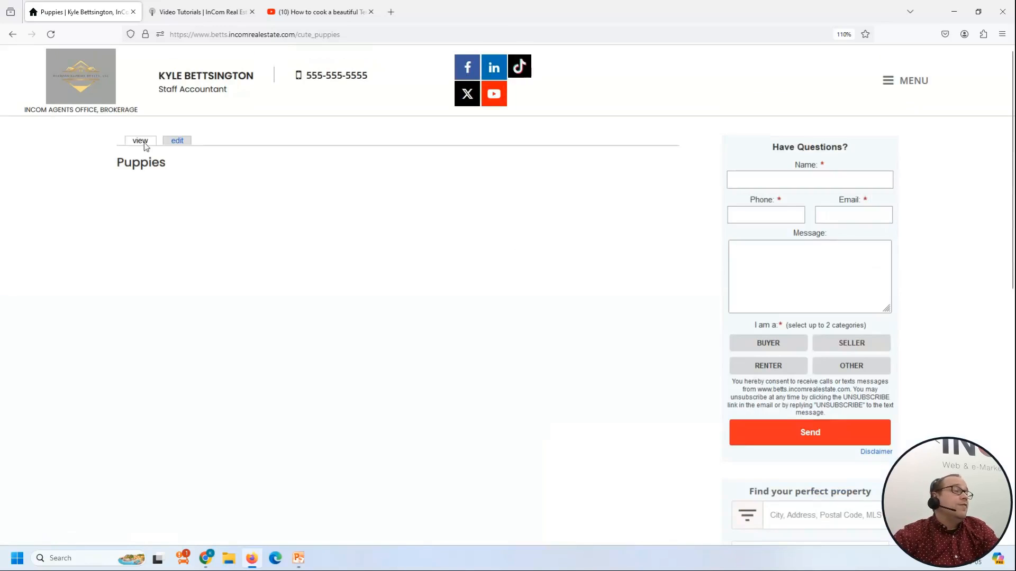
Edit the Puppies page from the live site, enter "Puppies are great" as its body text and save it
{"action": "left_click", "coordinate": [178, 142]}
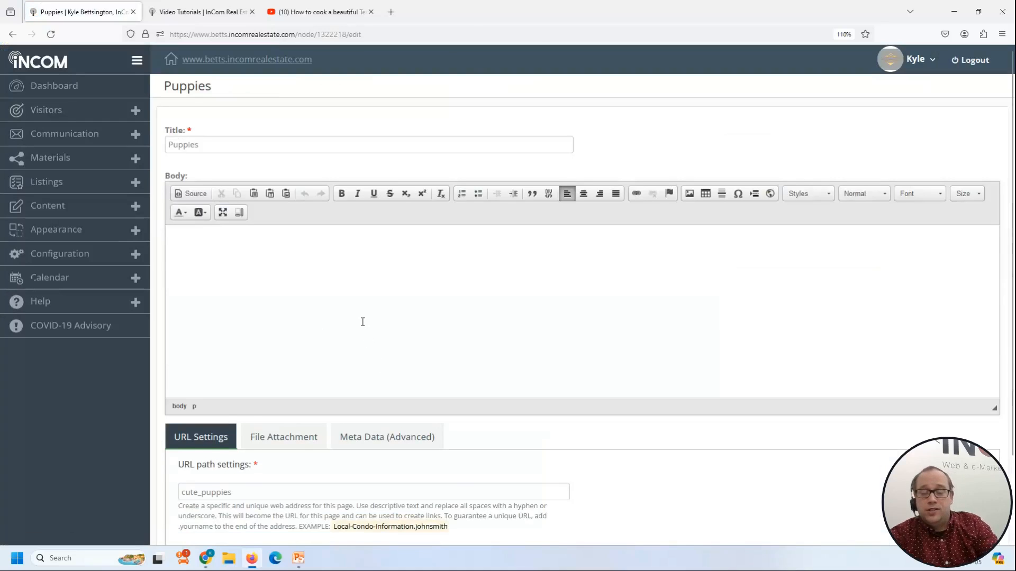
{"action": "type", "text": "Puppies a"}
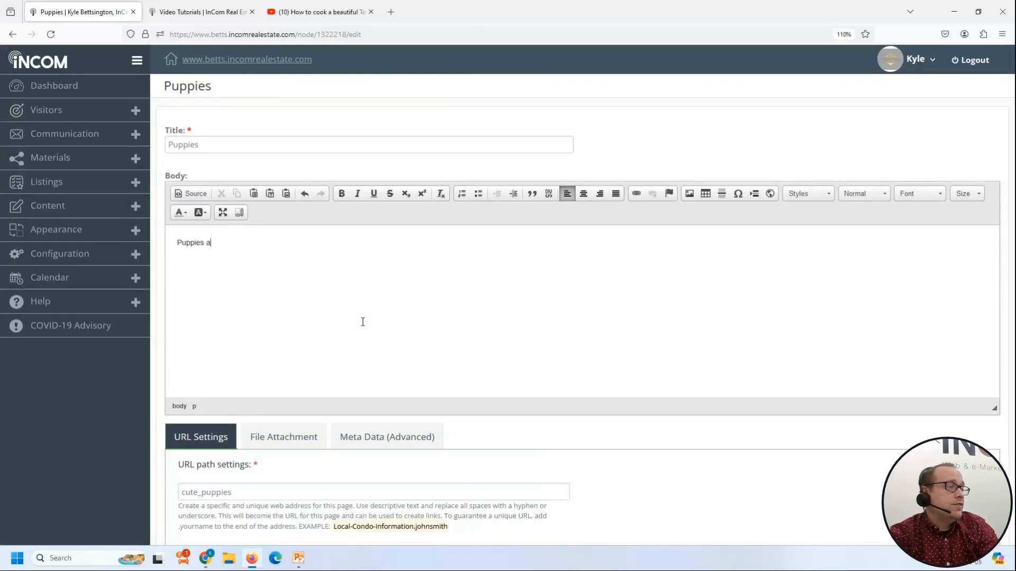
{"action": "type", "text": "re great"}
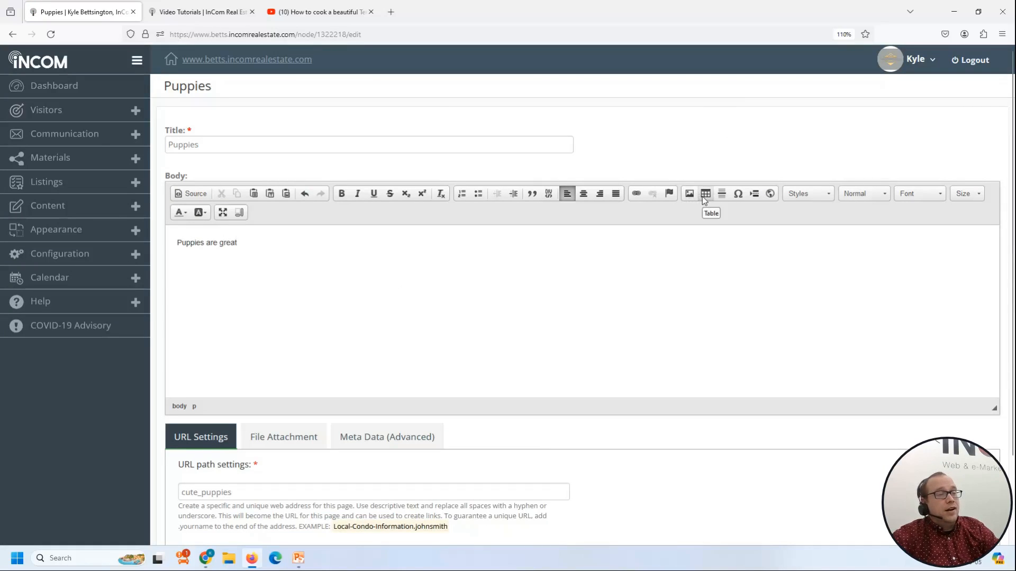
{"action": "scroll", "coordinate": [556, 339], "scroll_direction": "down", "scroll_amount": 2}
{"action": "left_click", "coordinate": [212, 480]}
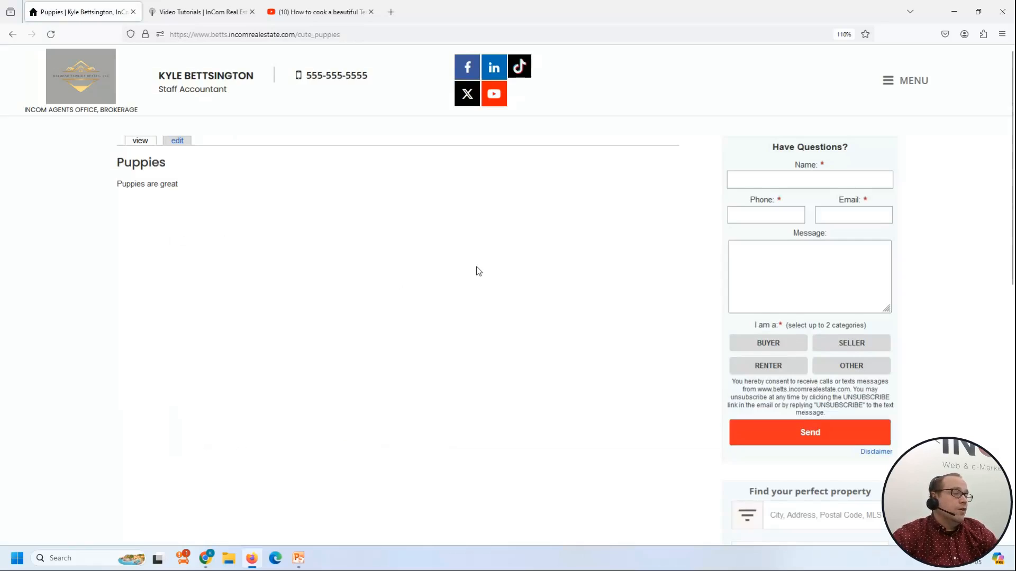
Return to the dashboard, open the Widgets Manager and bring up the Puppies page in it through the site menu
{"action": "scroll", "coordinate": [479, 271], "scroll_direction": "down", "scroll_amount": 8}
{"action": "left_click", "coordinate": [572, 410]}
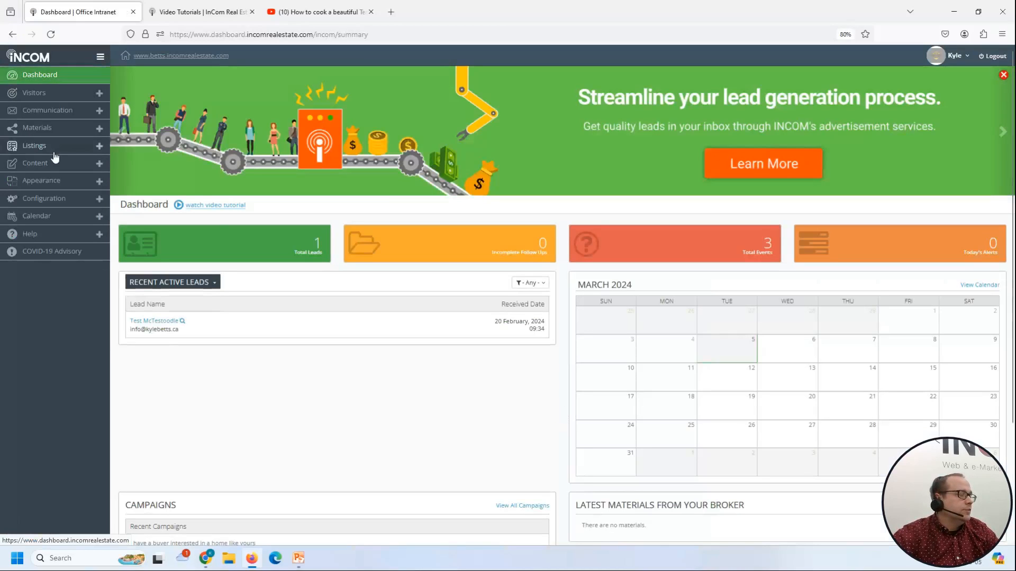
{"action": "left_click", "coordinate": [12, 163]}
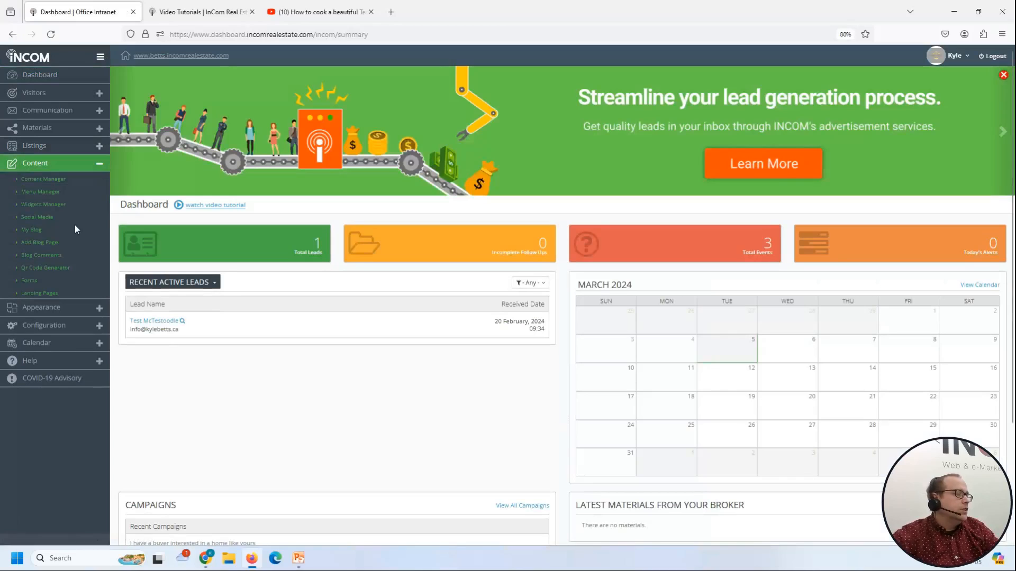
{"action": "left_click", "coordinate": [45, 205]}
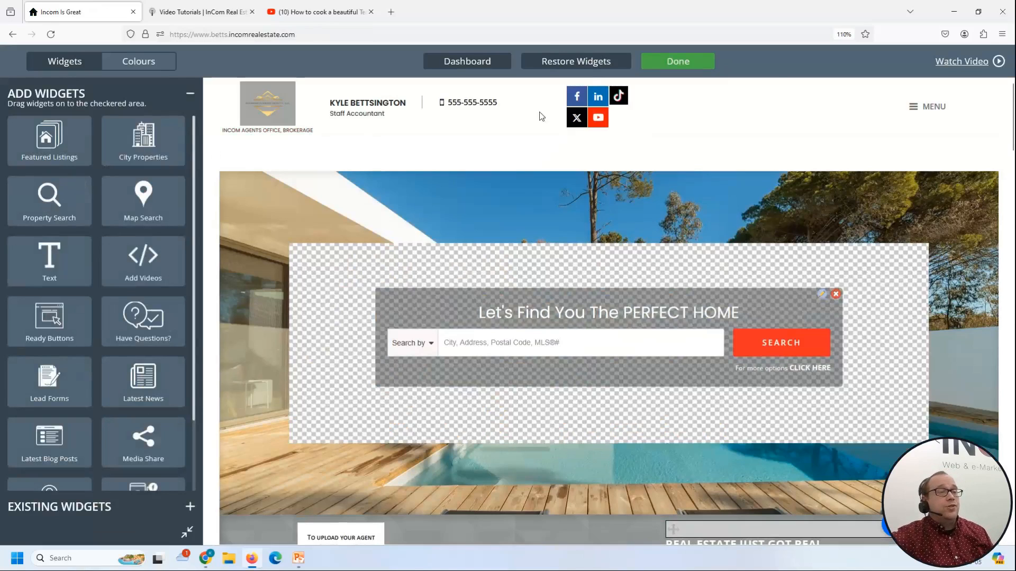
{"action": "left_click", "coordinate": [929, 106]}
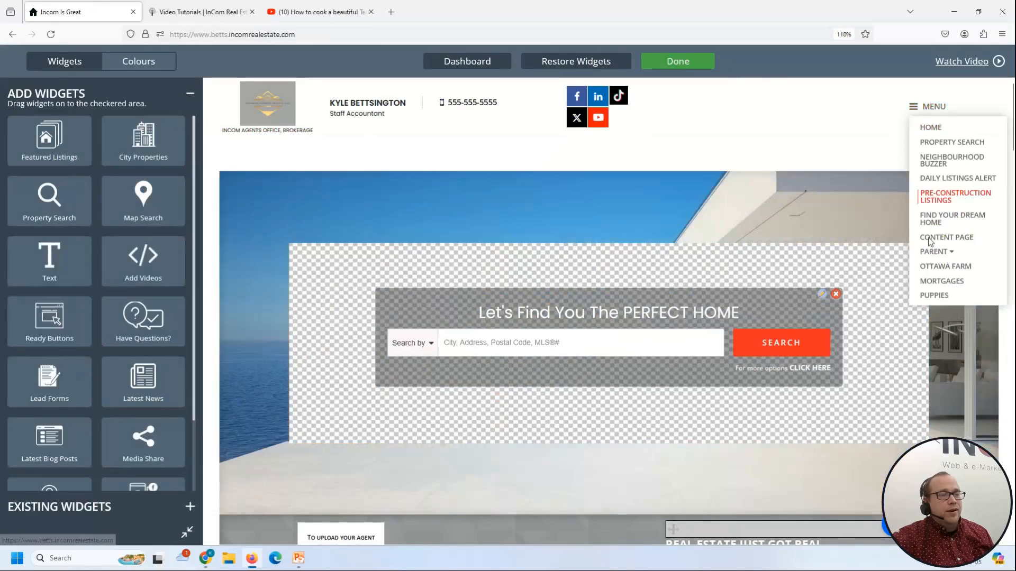
{"action": "left_click", "coordinate": [945, 296]}
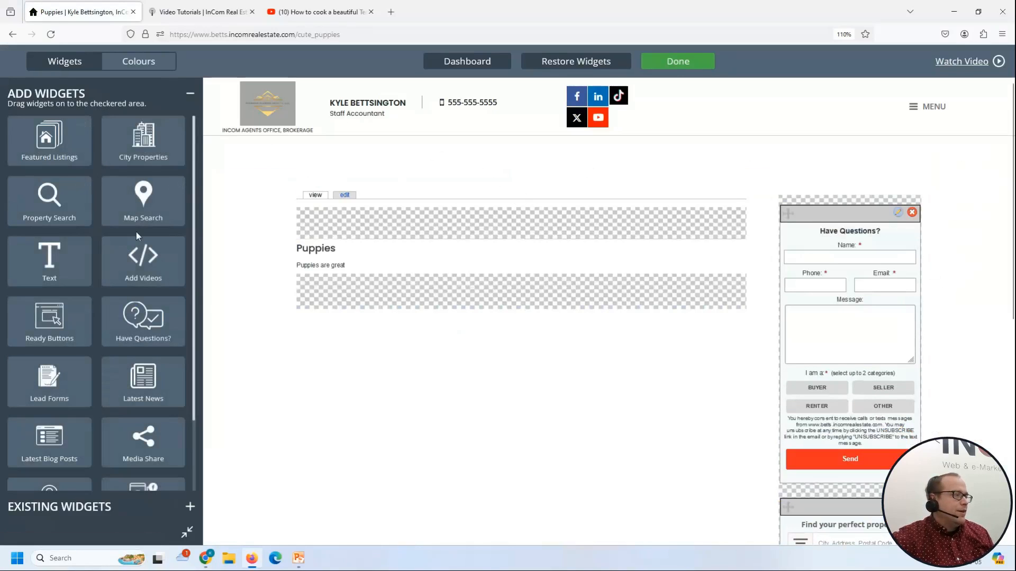
Add an Add Videos widget below the Puppies page text, then view its settings and close them without entering anything
{"action": "left_click_drag", "start_coordinate": [171, 277], "coordinate": [385, 281]}
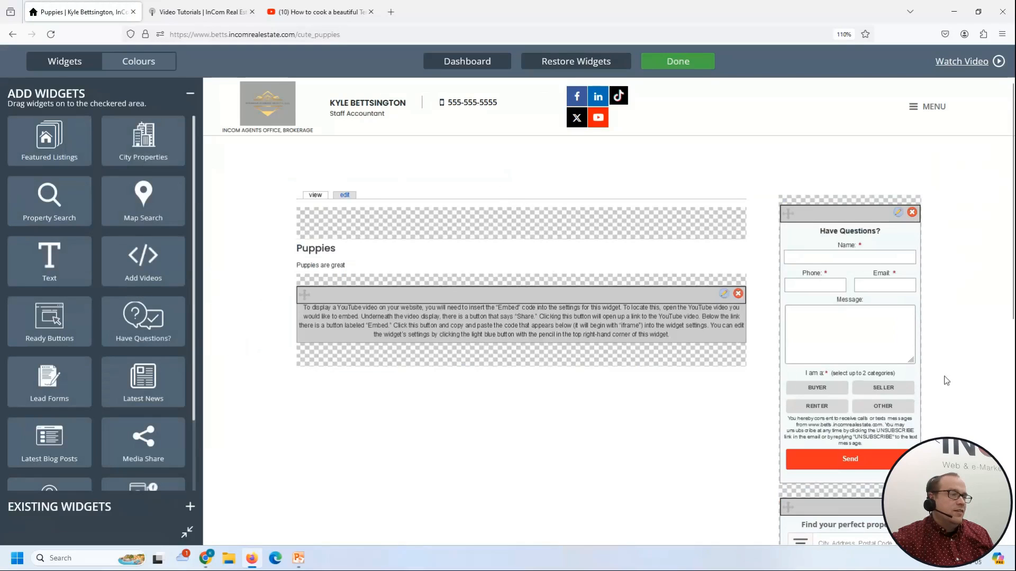
{"action": "left_click", "coordinate": [724, 295]}
{"action": "left_click", "coordinate": [432, 292]}
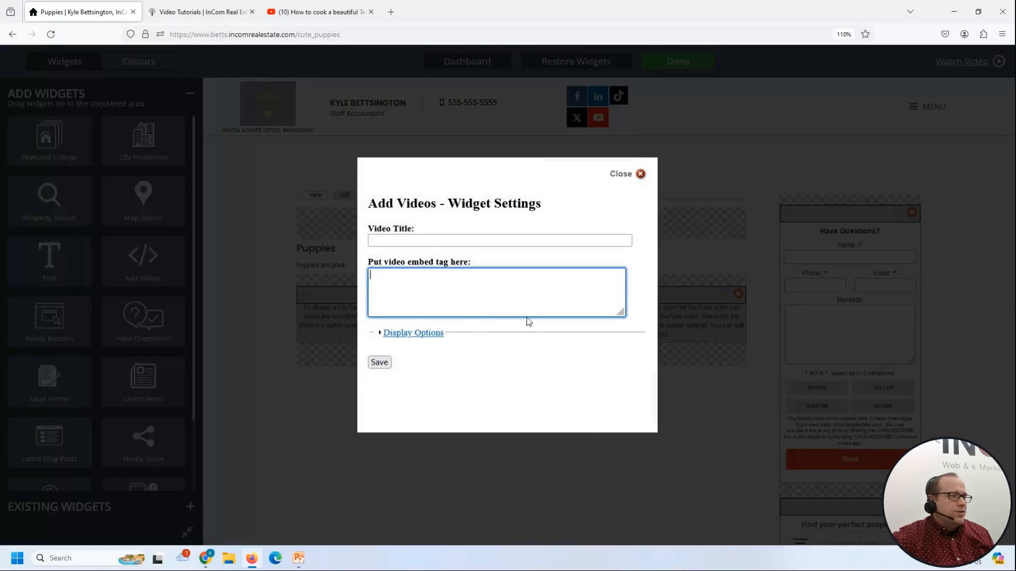
{"action": "left_click", "coordinate": [642, 173]}
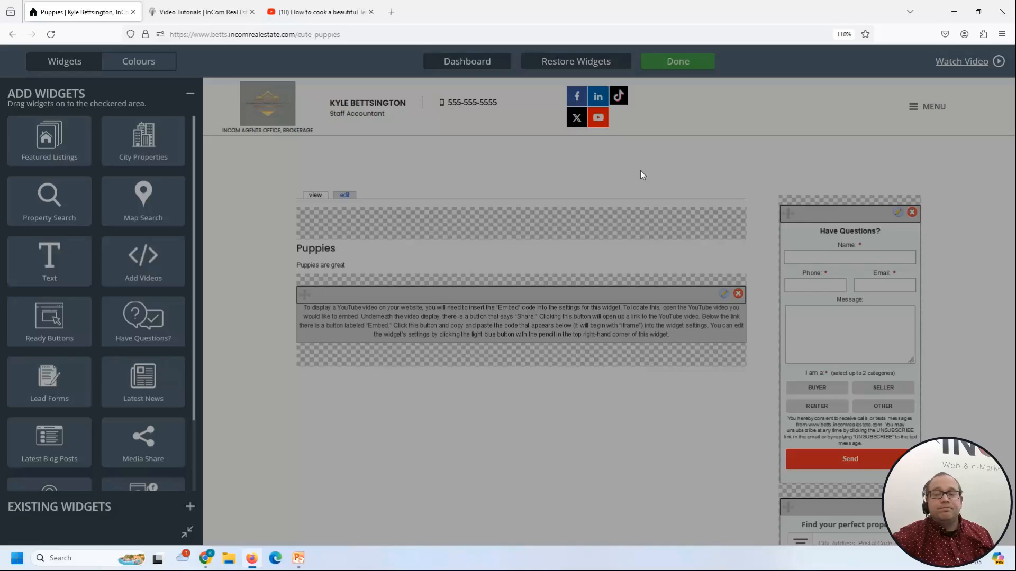